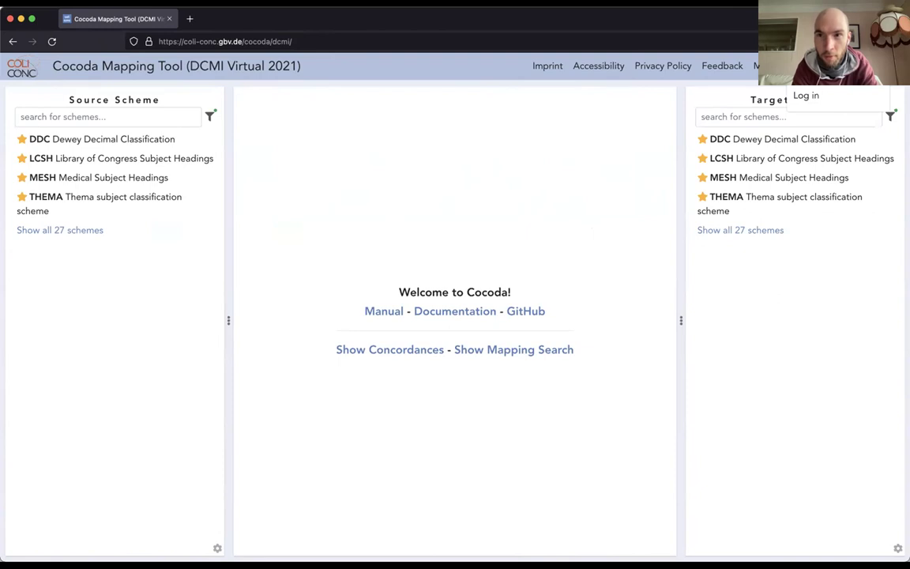
# Open the Settings dialog on the Account tab via the account dropdown's Log in.
pyautogui.click(805, 95)
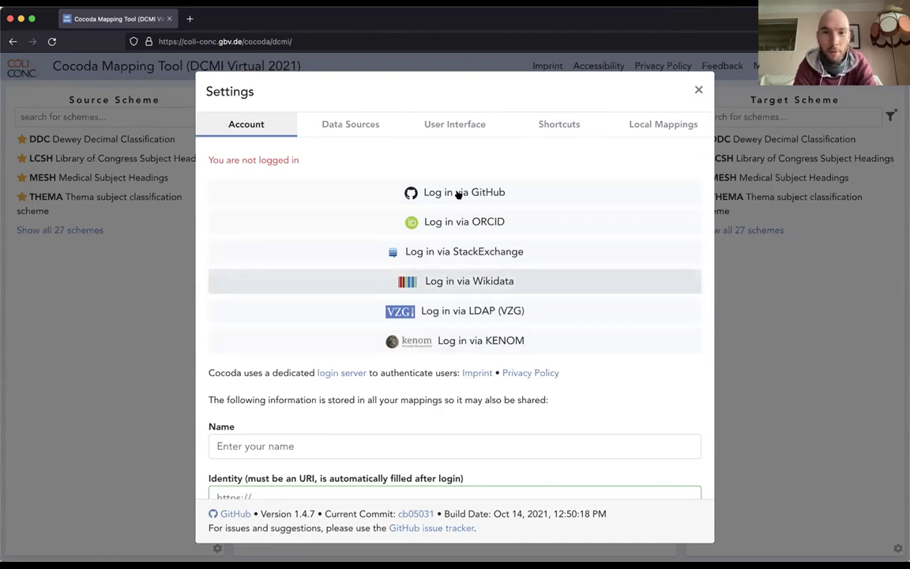
# Log in via Wikidata and allow Cocoda access on the Wikidata authorization page.
pyautogui.click(458, 281)
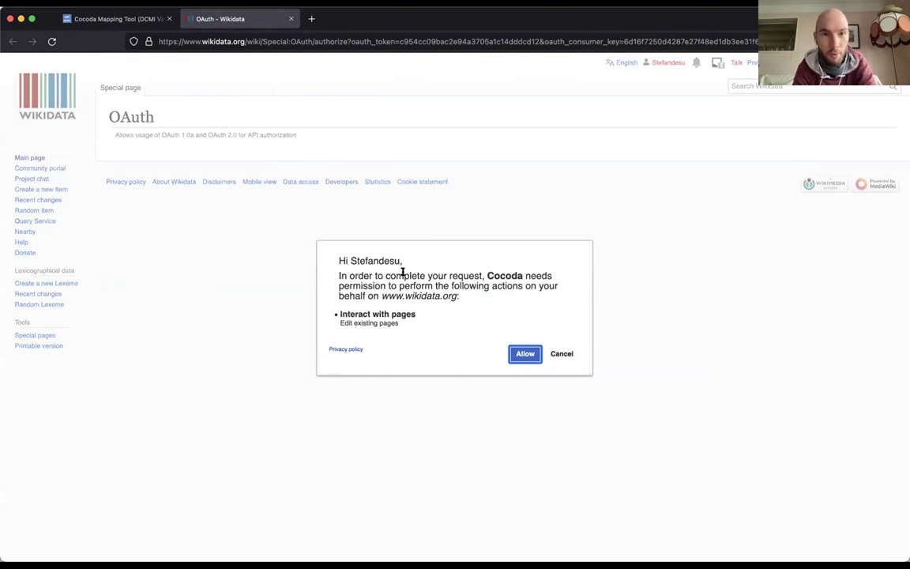
pyautogui.press('Return')
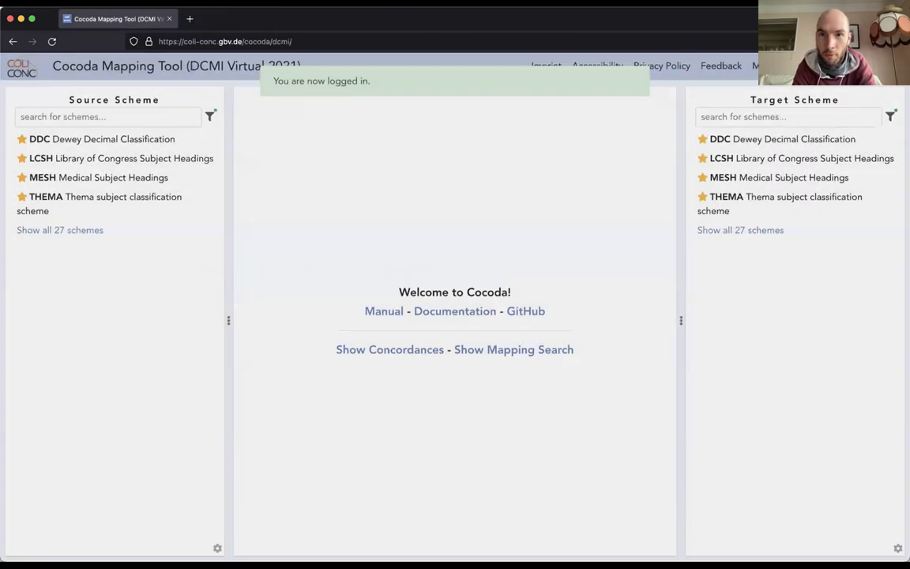
pyautogui.moveTo(838, 65)
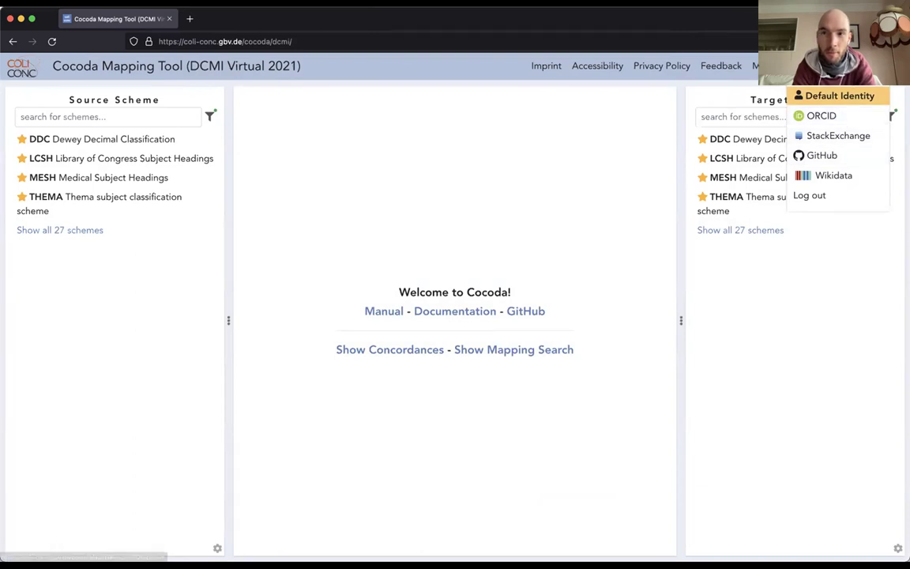
# In Settings > Account, pick the github.com profile URI from the Identity dropdown.
pyautogui.click(843, 96)
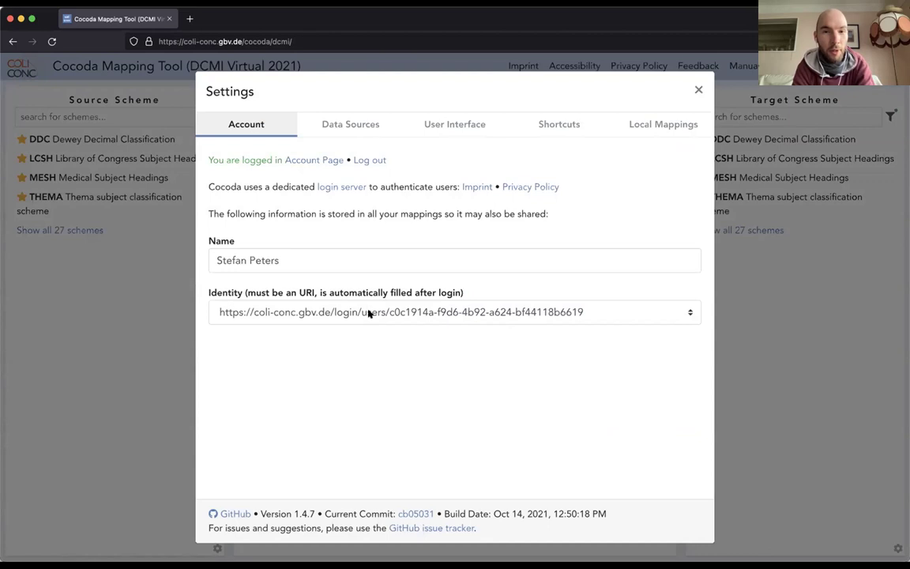
pyautogui.click(450, 314)
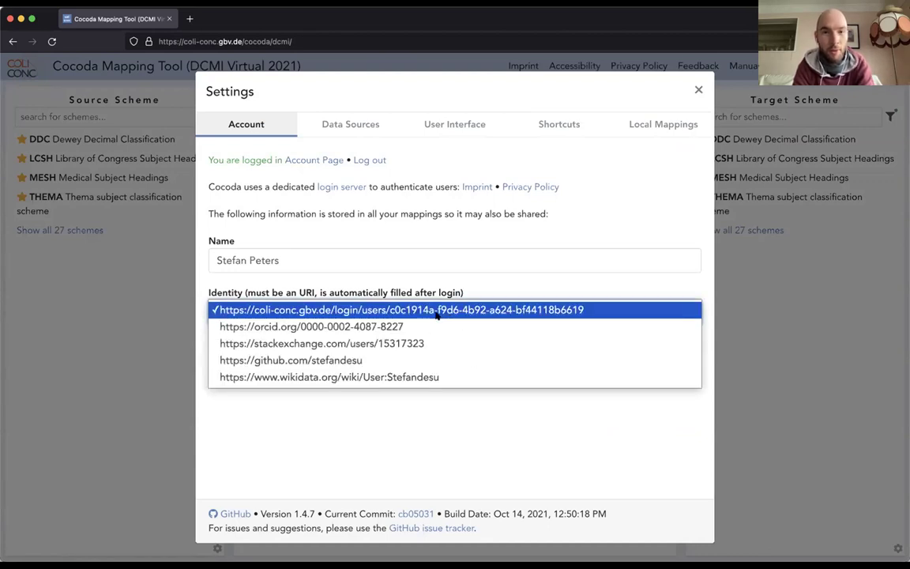
pyautogui.click(355, 257)
pyautogui.click(293, 258)
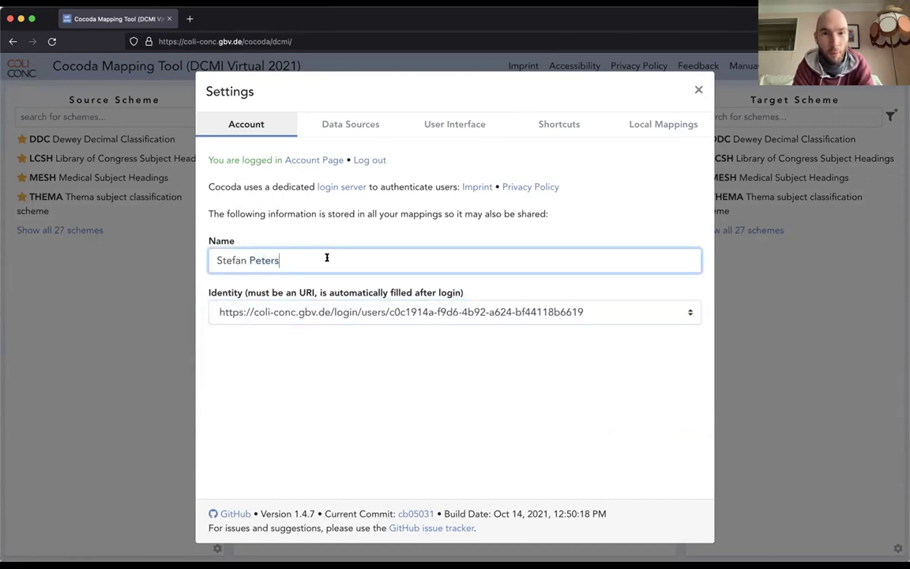
pyautogui.click(324, 313)
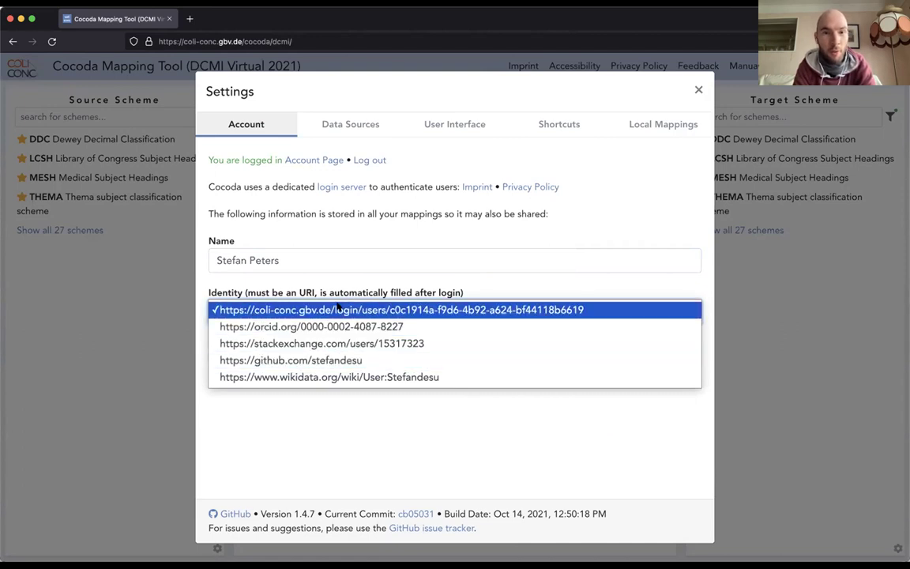
pyautogui.click(314, 360)
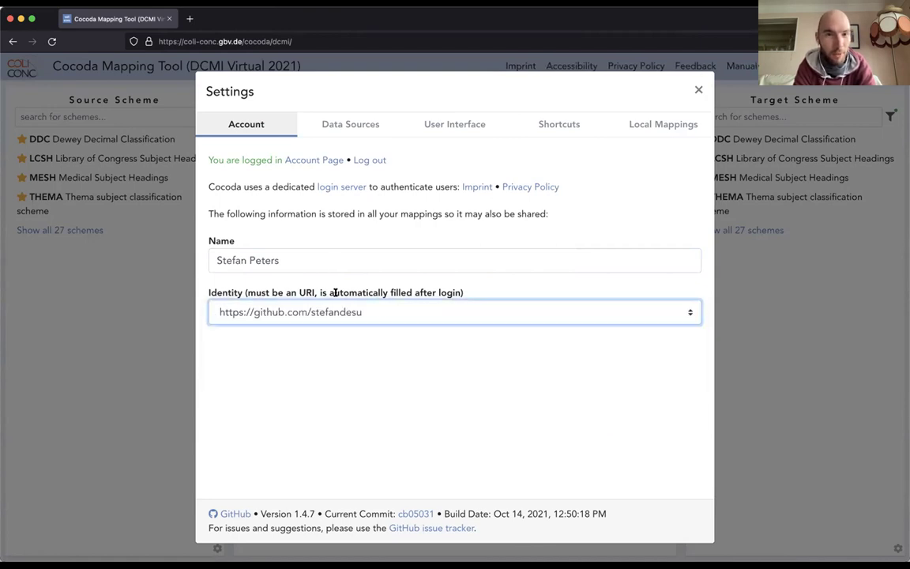
pyautogui.click(237, 260)
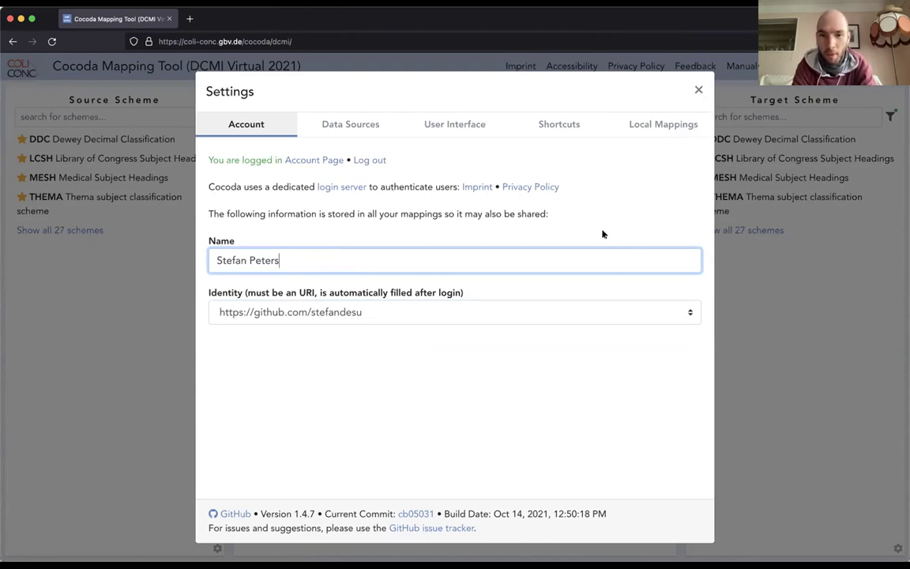
# Close the Settings dialog with the X in its header.
pyautogui.click(699, 91)
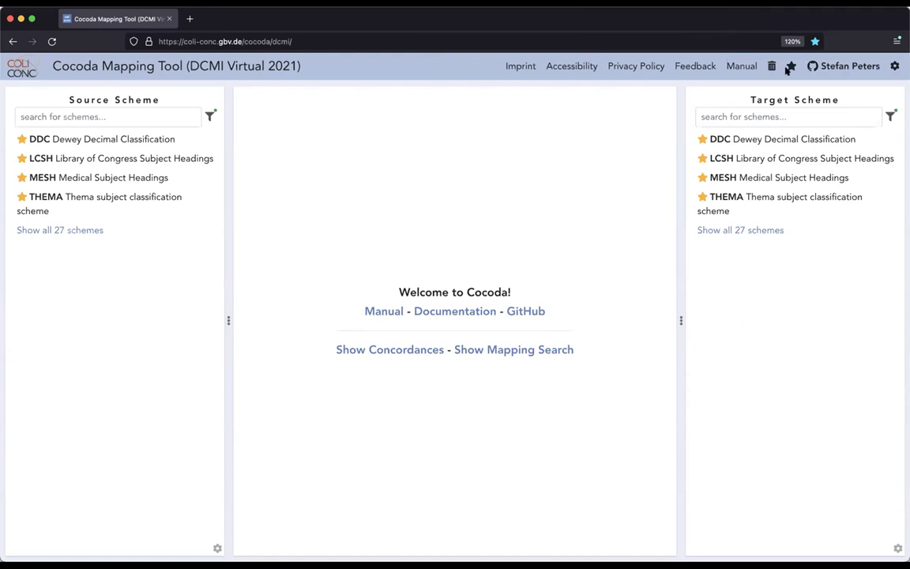
# Reopen Settings > Account and confirm the Identity dropdown still shows the GitHub profile.
pyautogui.click(850, 66)
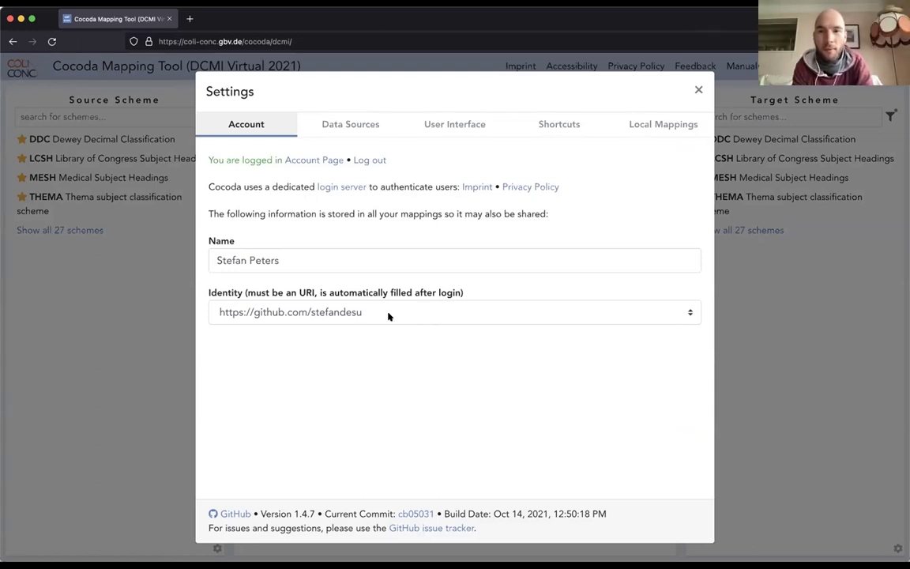
pyautogui.press('Escape')
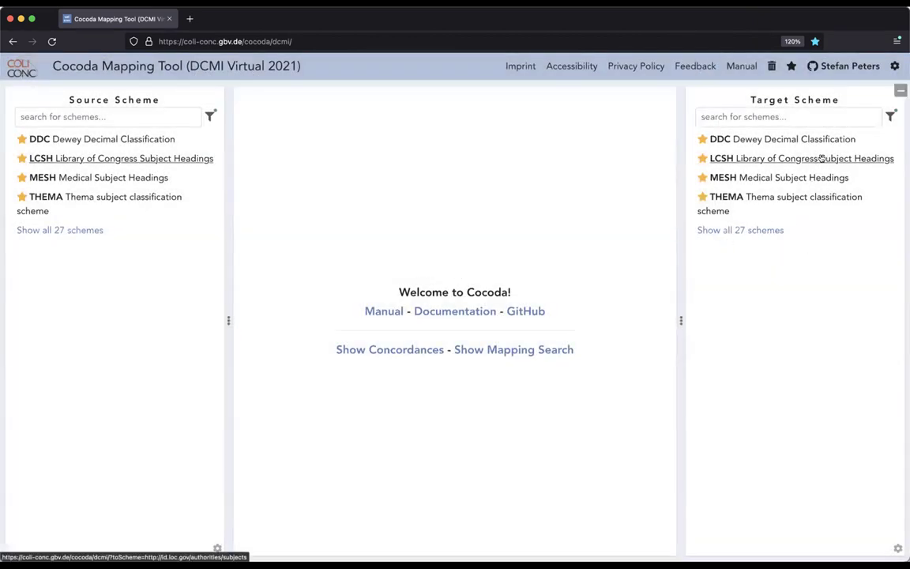
pyautogui.click(845, 66)
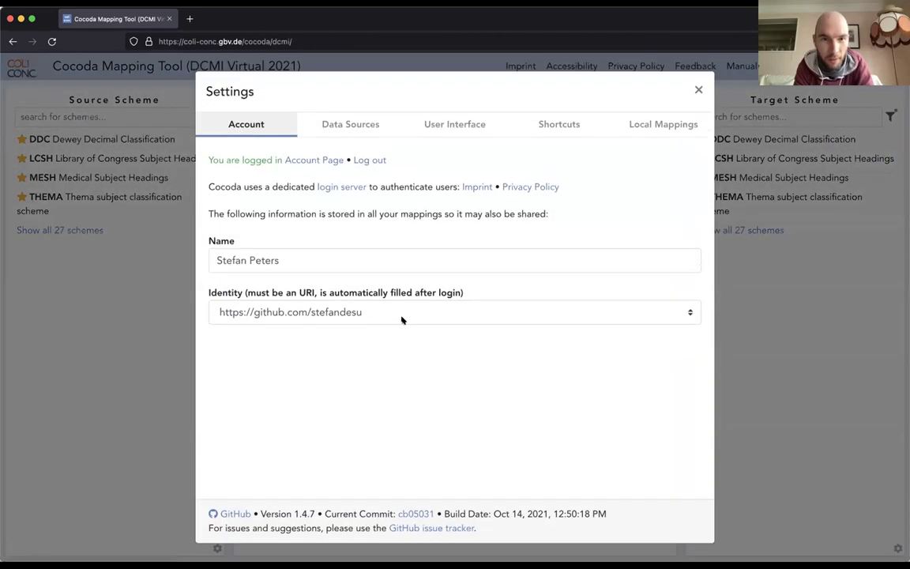
pyautogui.click(391, 310)
pyautogui.click(380, 312)
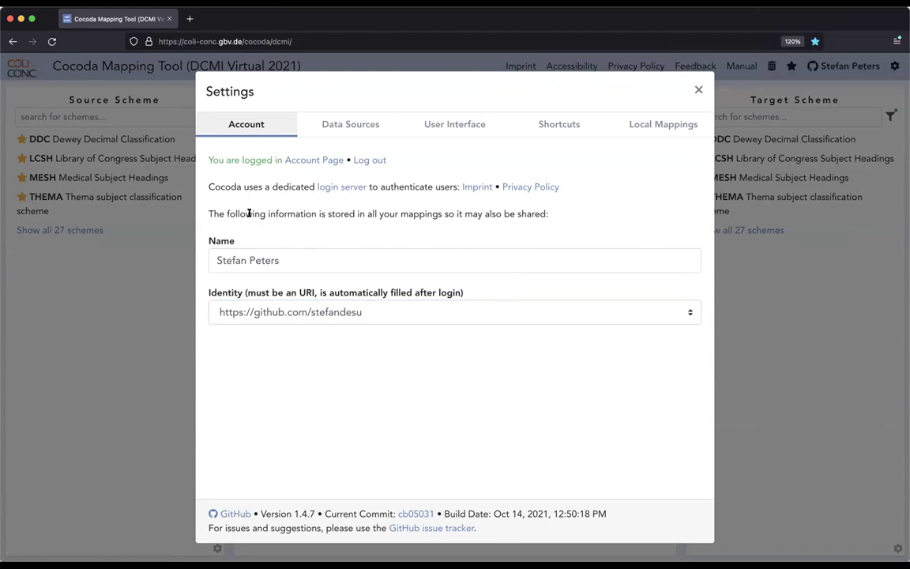
# Highlight and clear the sentence about stored and shared account information several times.
pyautogui.moveTo(208, 214); pyautogui.dragTo(573, 211)
pyautogui.click(566, 211)
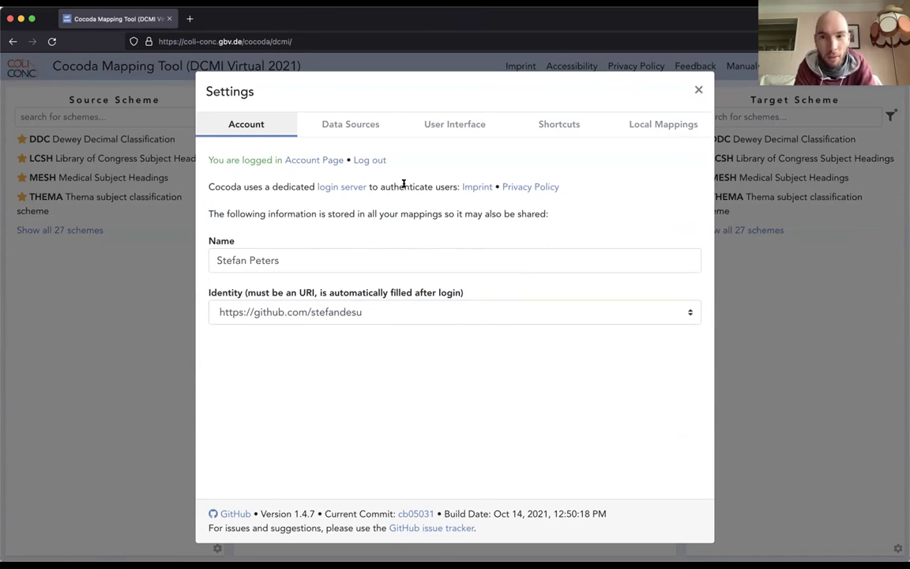
pyautogui.tripleClick(210, 207)
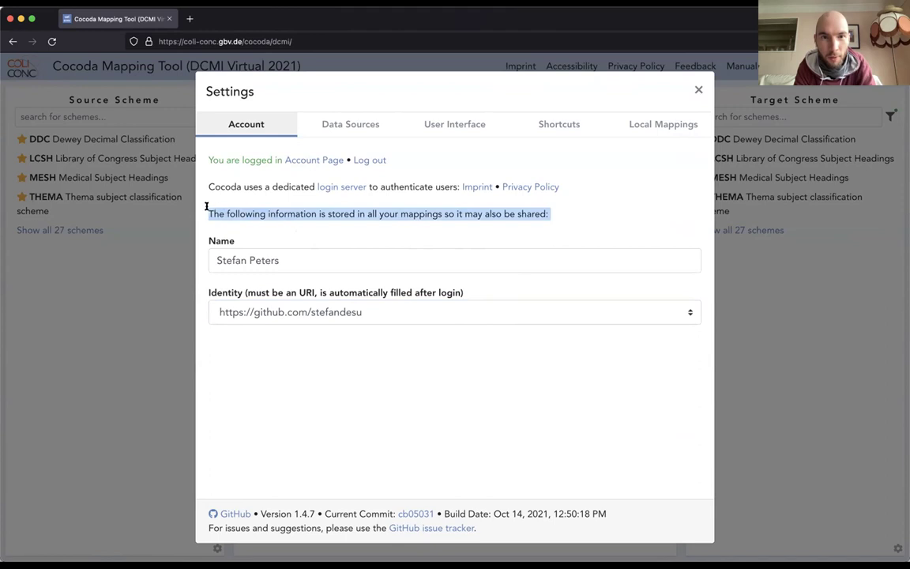
pyautogui.click(210, 215)
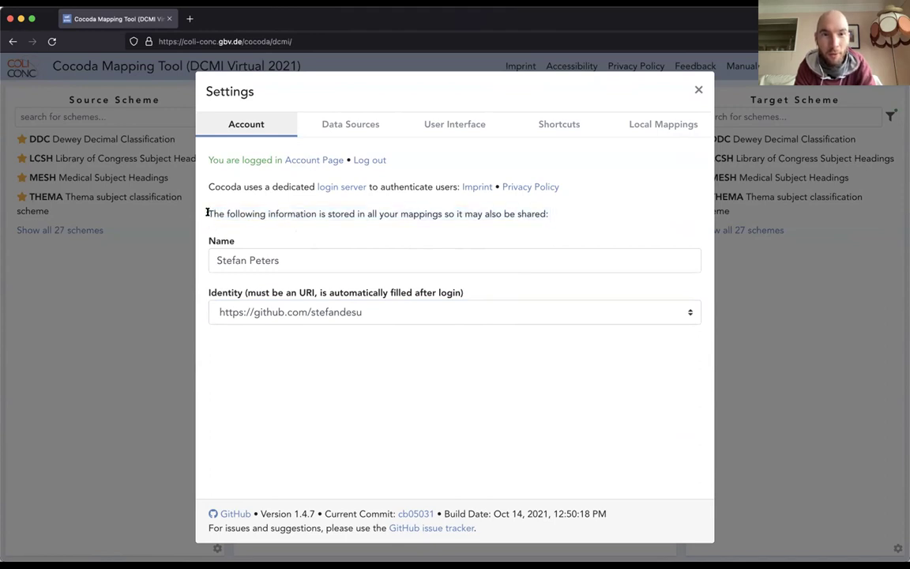
pyautogui.tripleClick(210, 218)
pyautogui.click(207, 229)
pyautogui.tripleClick(207, 229)
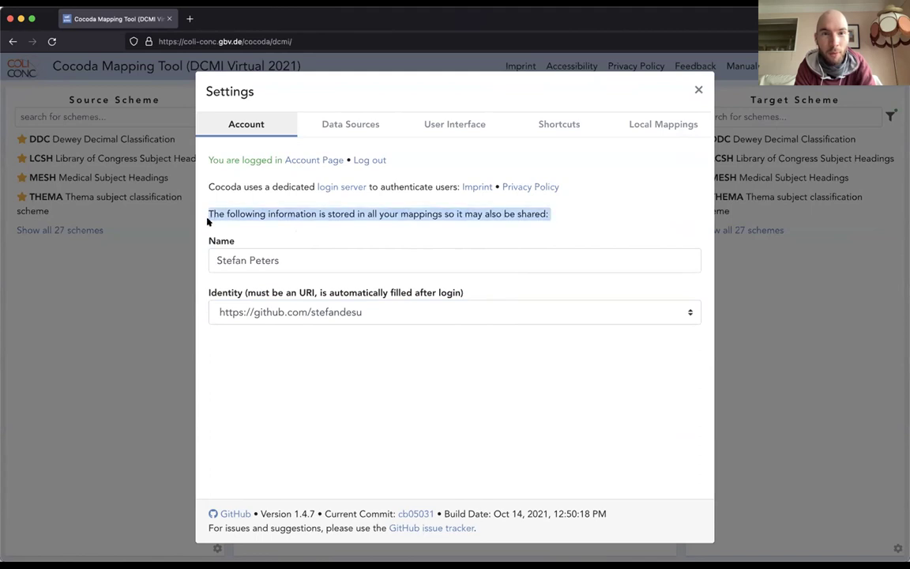
pyautogui.click(206, 209)
pyautogui.tripleClick(208, 212)
pyautogui.click(207, 207)
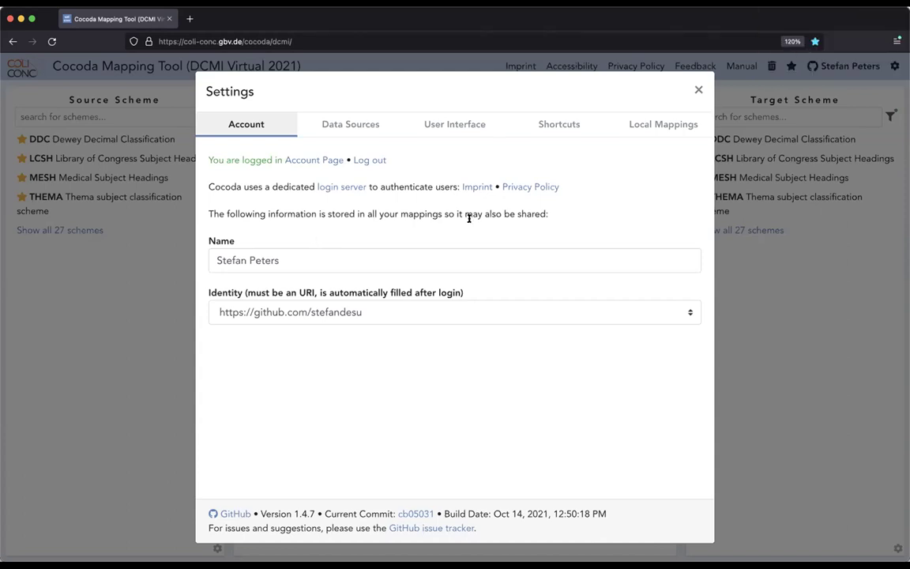
pyautogui.tripleClick(209, 212)
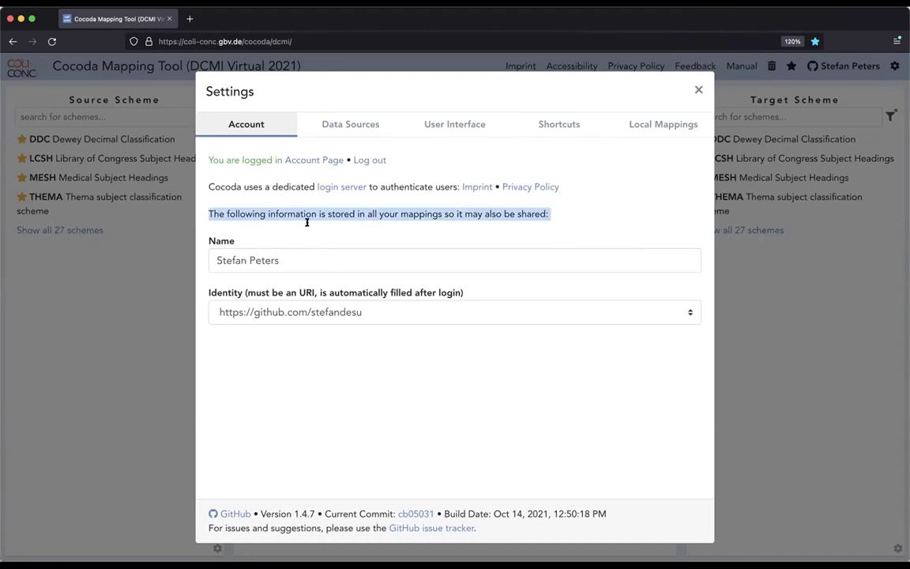
pyautogui.click(548, 214)
pyautogui.tripleClick(543, 210)
pyautogui.click(556, 216)
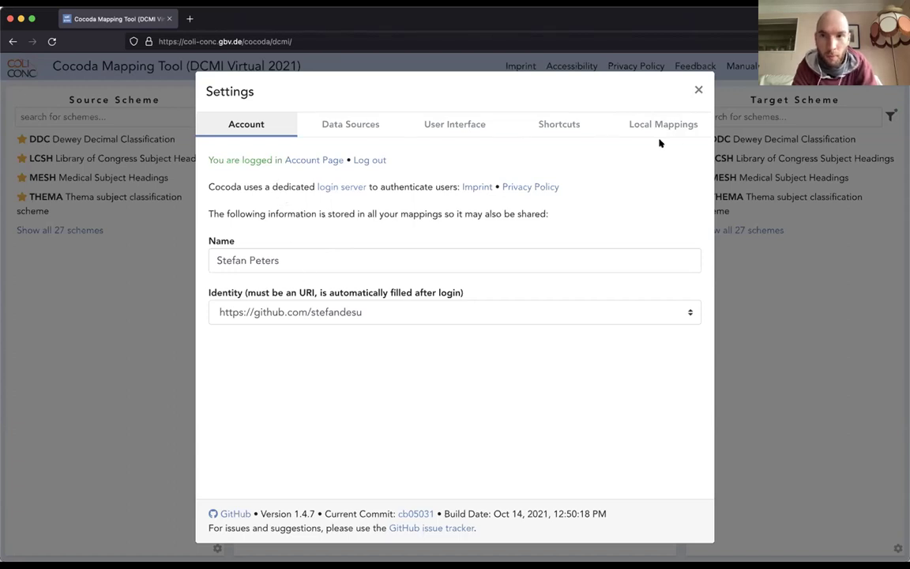
# Close Settings, log out from the account menu, and reopen Settings showing login providers.
pyautogui.click(699, 89)
pyautogui.click(838, 66)
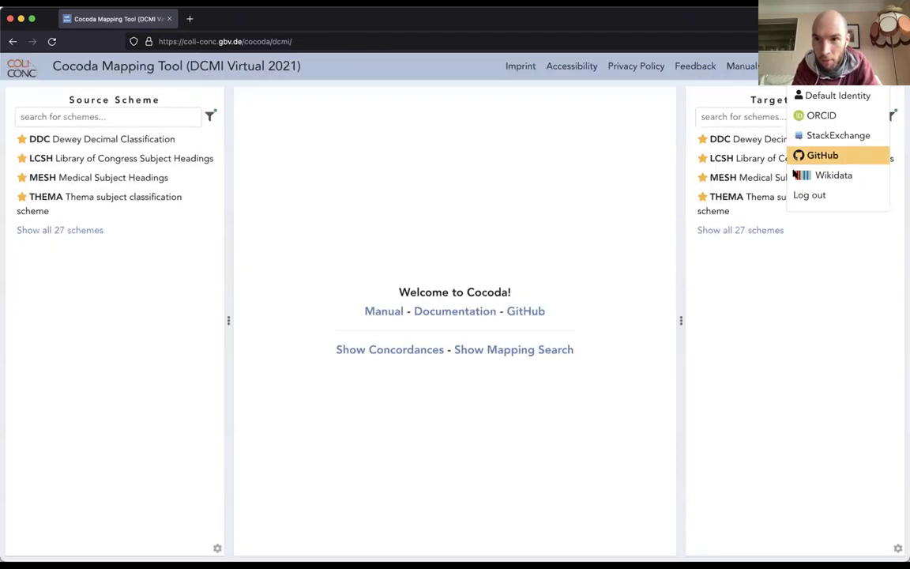
pyautogui.click(825, 156)
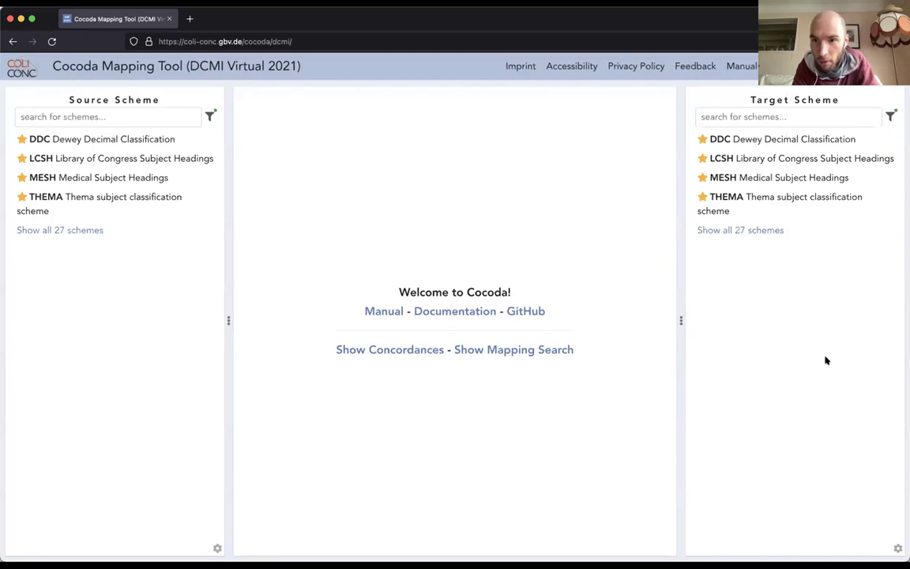
pyautogui.click(838, 66)
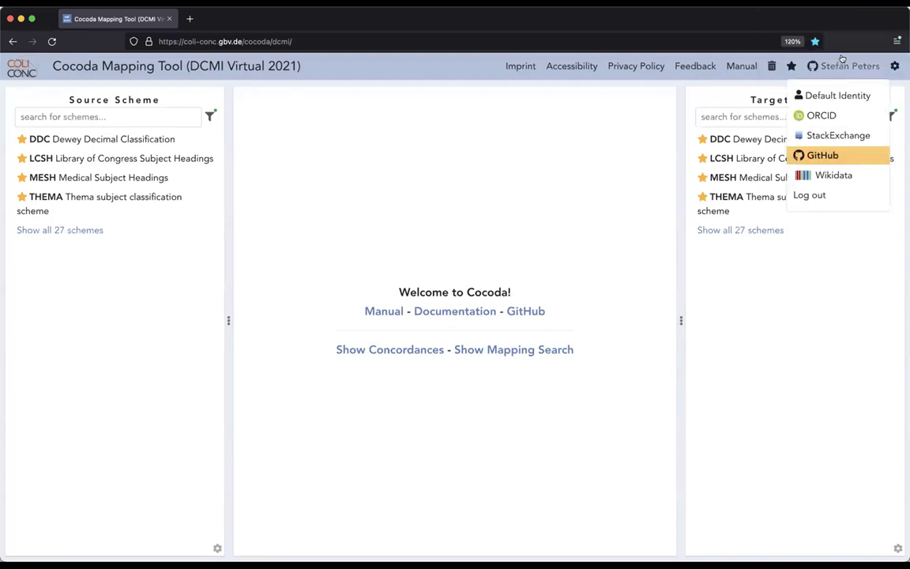
pyautogui.click(817, 197)
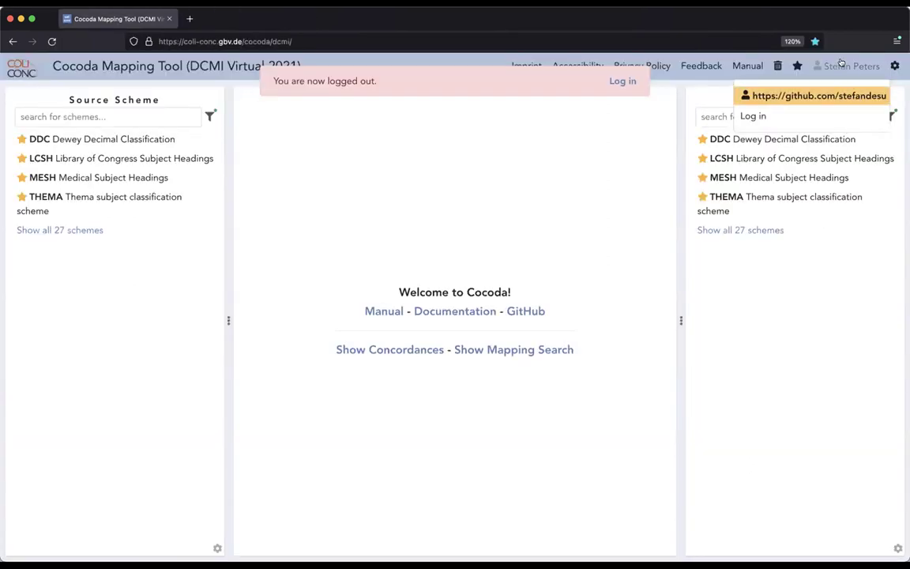
pyautogui.click(849, 66)
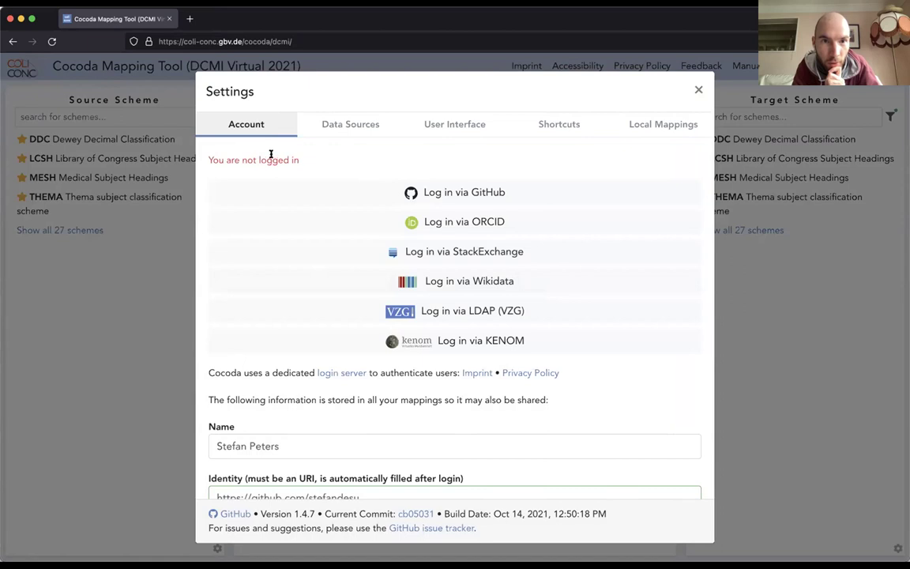
pyautogui.moveTo(206, 159); pyautogui.dragTo(319, 161)
pyautogui.click(319, 160)
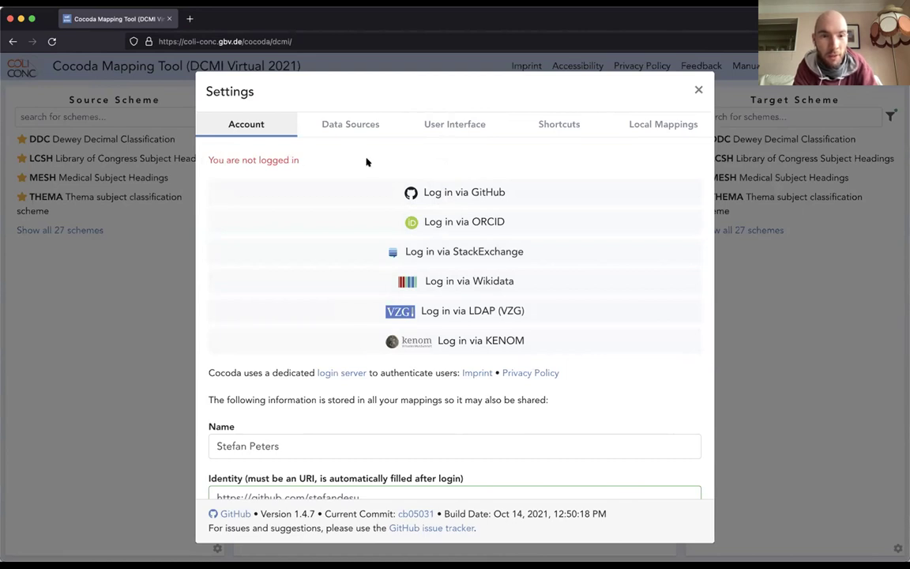
pyautogui.scroll(-2, 358, 440)
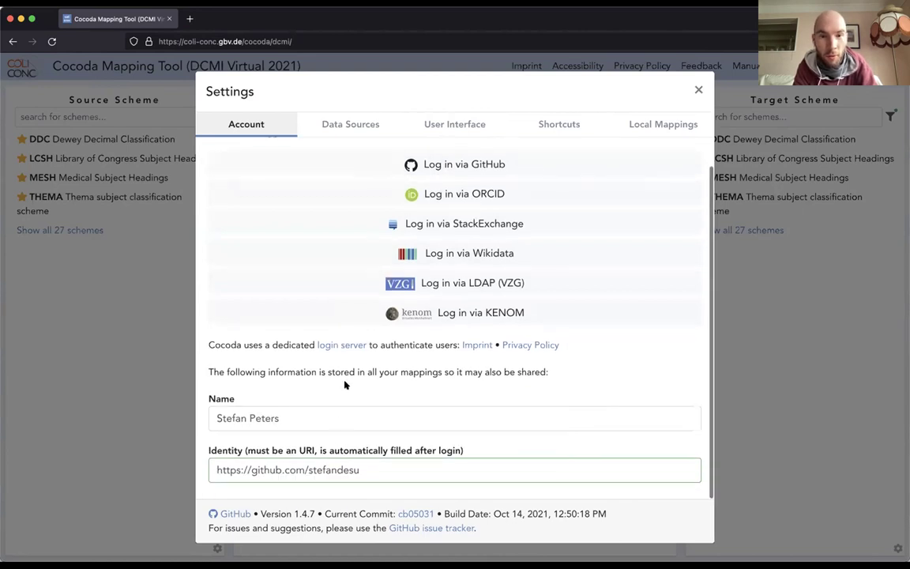
pyautogui.scroll(2, 344, 385)
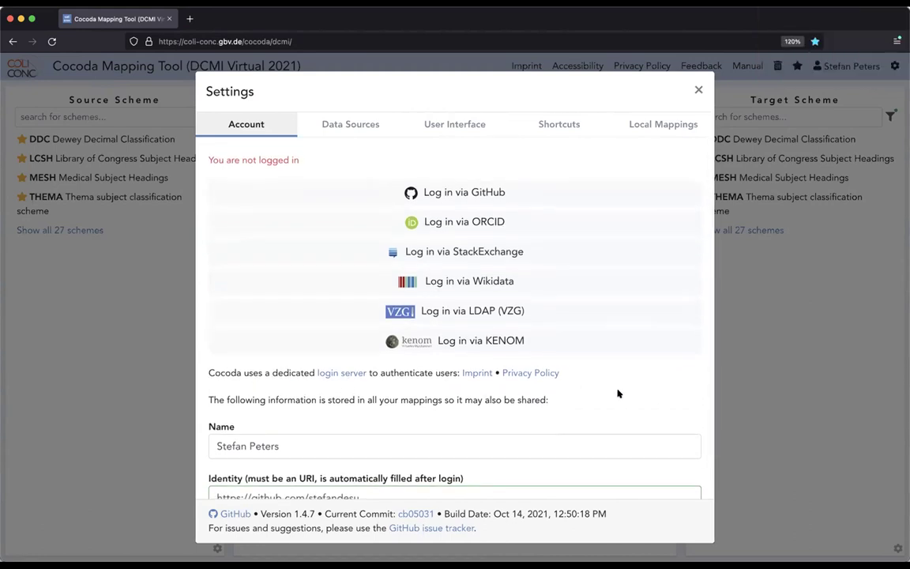
pyautogui.scroll(-2, 618, 394)
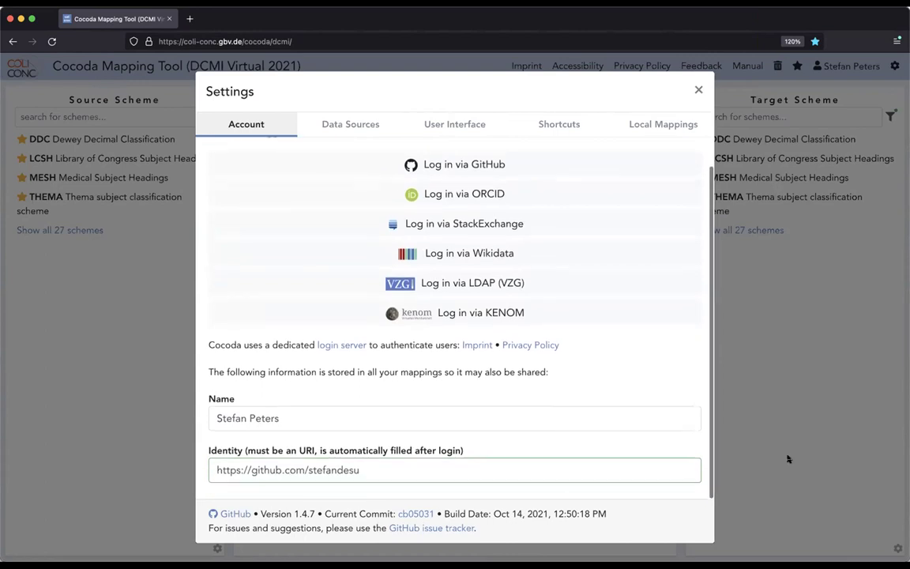
pyautogui.scroll(2, 604, 380)
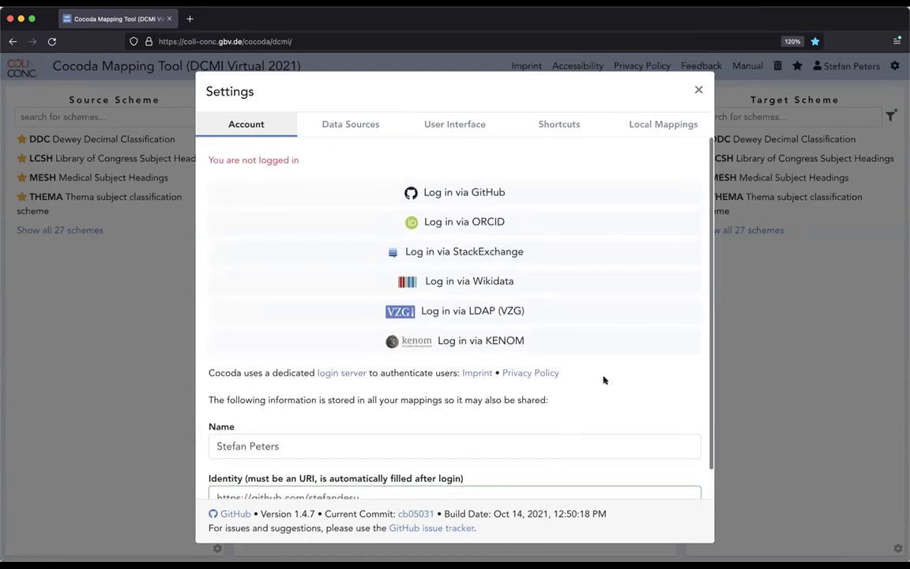
pyautogui.scroll(-2, 603, 380)
pyautogui.scroll(2, 604, 380)
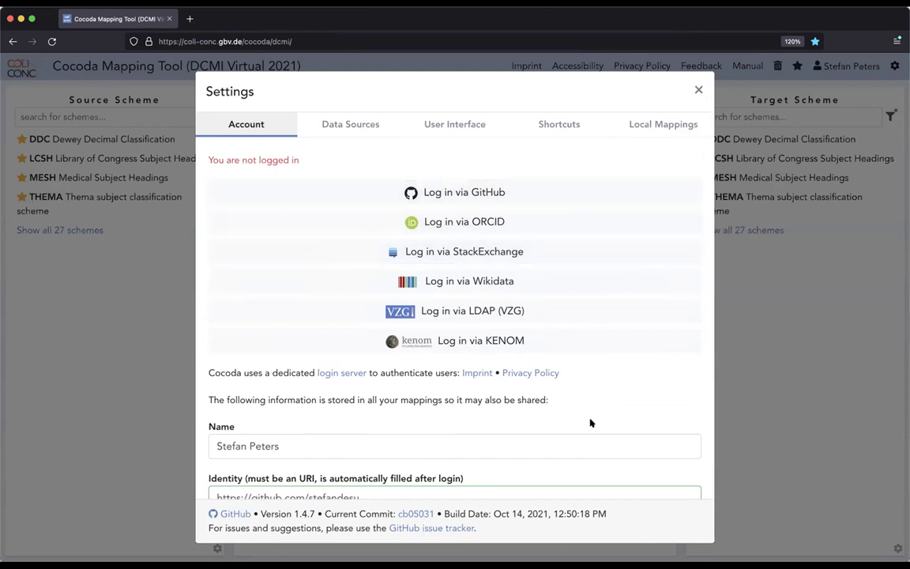
pyautogui.click(697, 90)
pyautogui.scroll(-1, 486, 400)
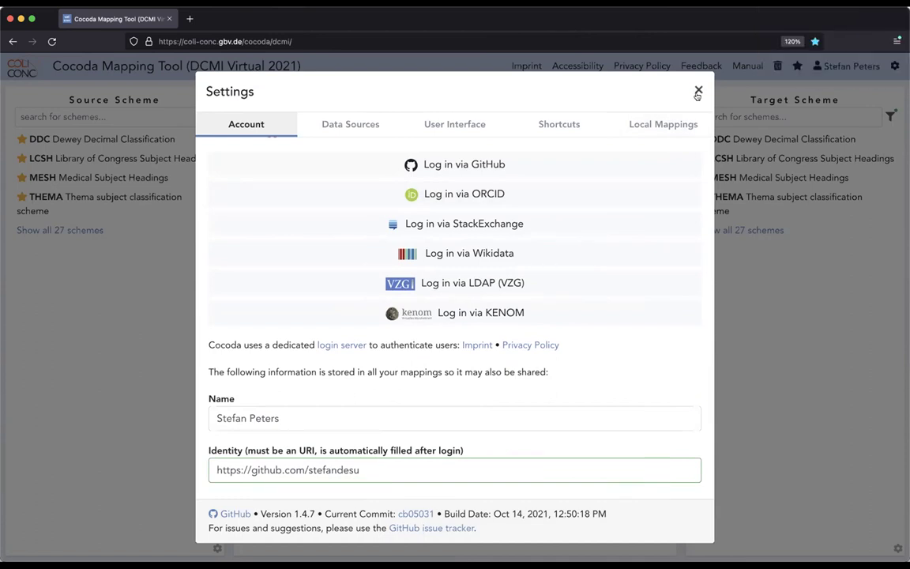
# Log back in via Wikidata, authorize on the Wikidata page, and close Settings.
pyautogui.click(457, 255)
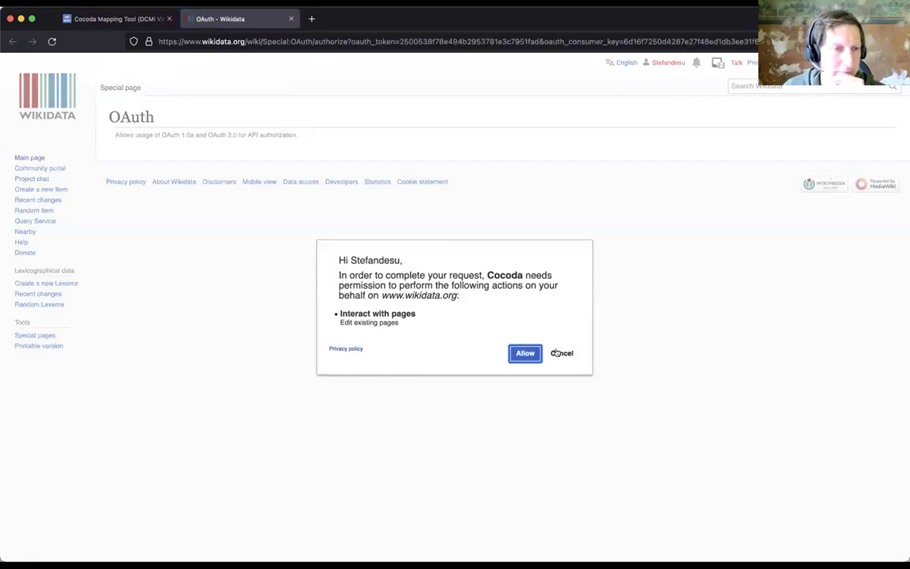
pyautogui.click(525, 354)
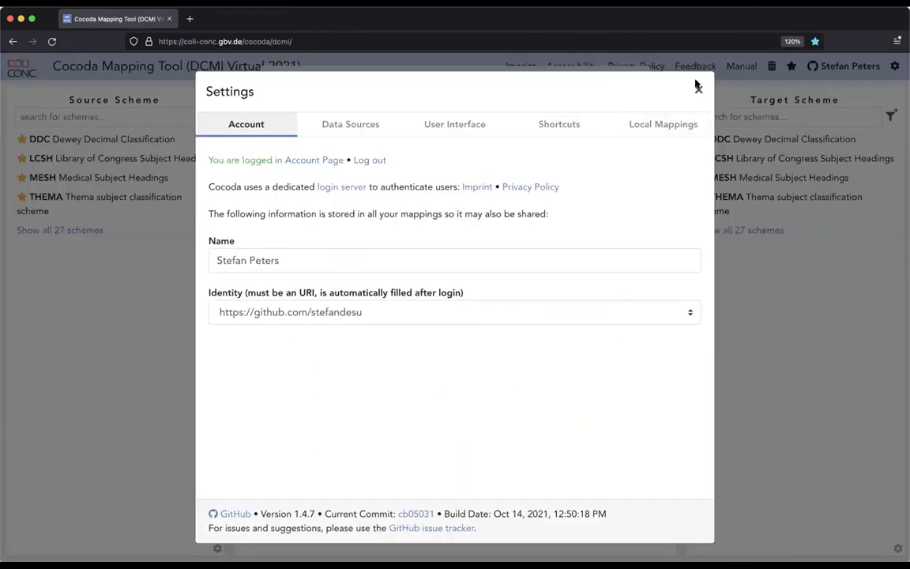
pyautogui.click(698, 88)
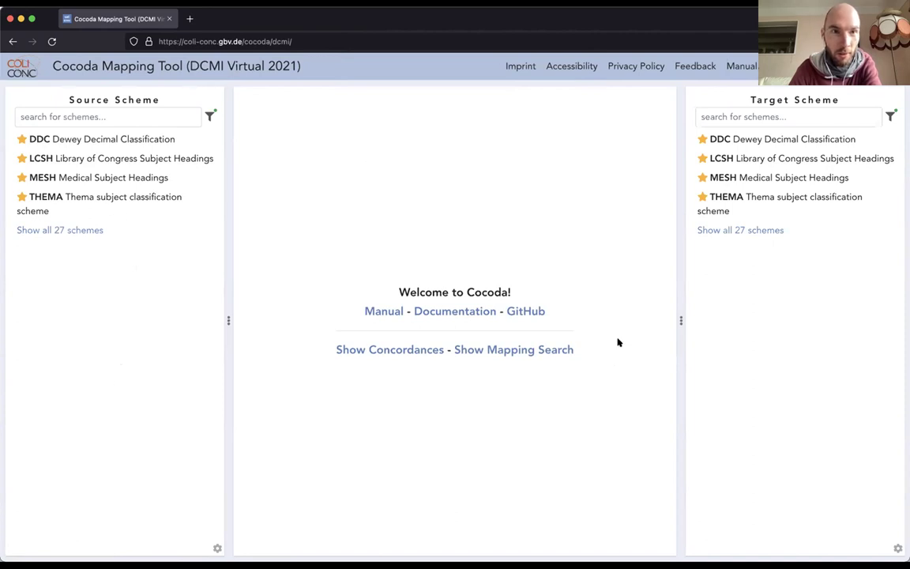
# Open 'Show Mapping Search' on the Welcome page to list Concordance Registry results.
pyautogui.click(511, 351)
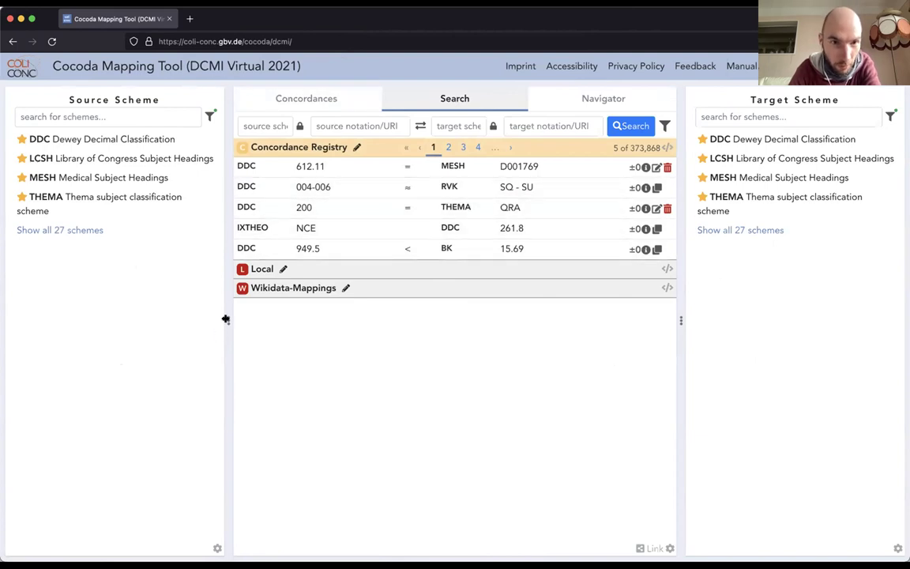
# Resize the scheme panels and choose DDC Dewey Decimal Classification as the source scheme.
pyautogui.moveTo(220, 319); pyautogui.dragTo(197, 309)
pyautogui.moveTo(681, 322); pyautogui.dragTo(737, 319)
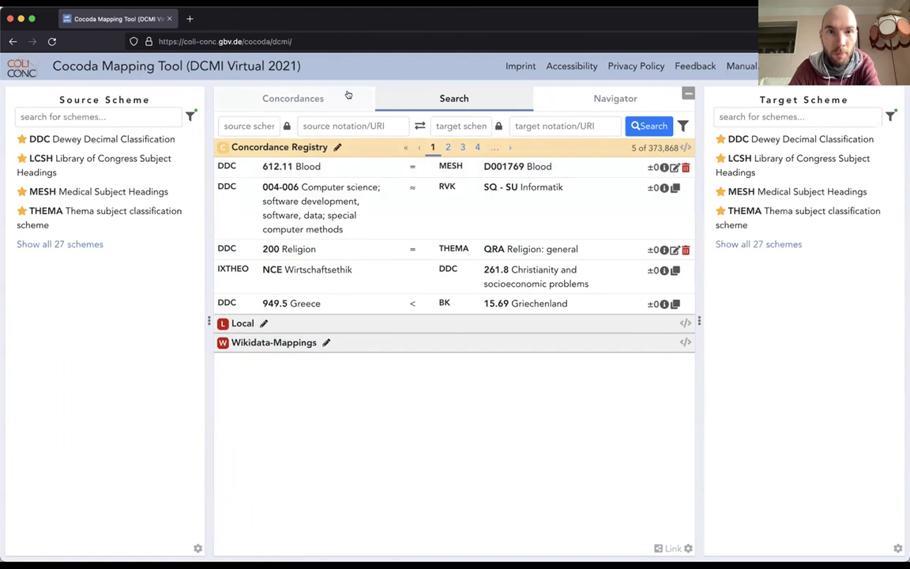
pyautogui.click(304, 97)
pyautogui.click(448, 94)
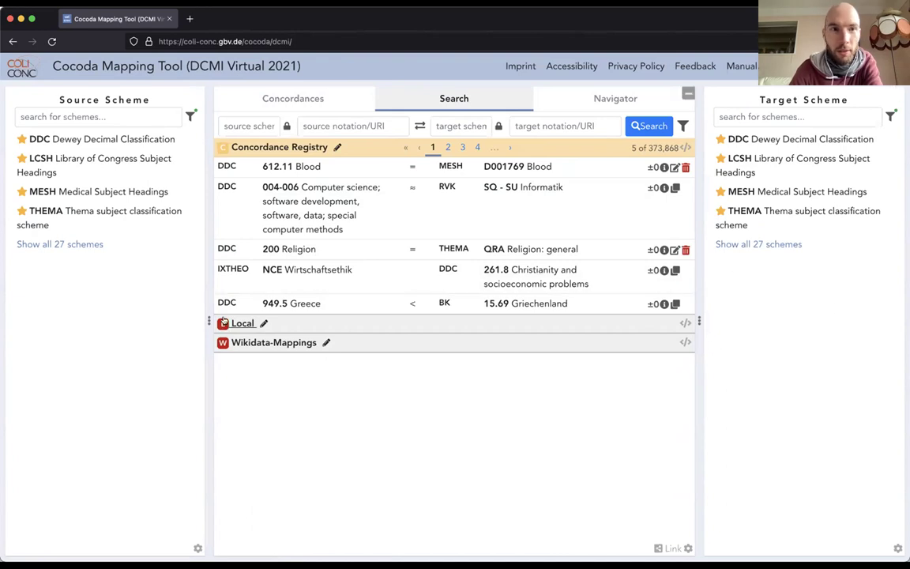
pyautogui.click(124, 139)
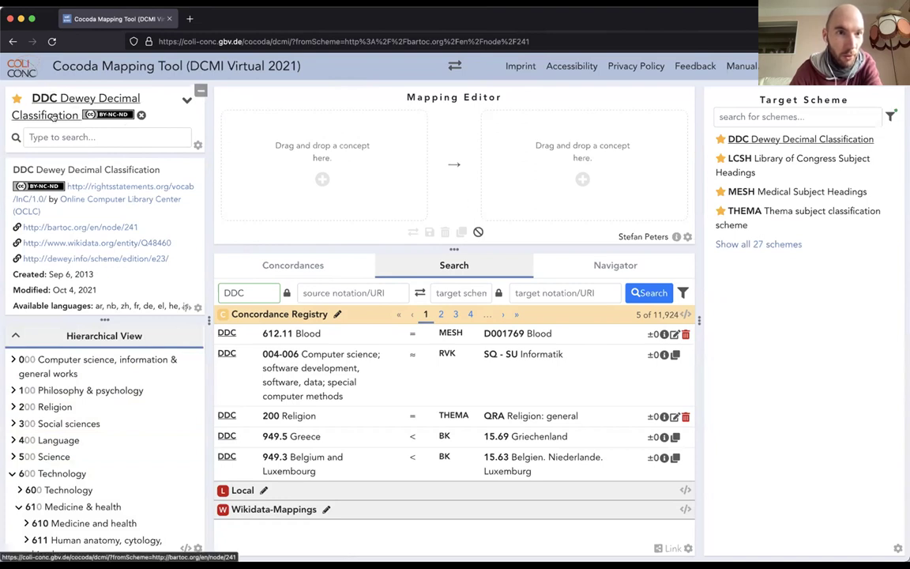
# Select 000 Computer science in the DDC hierarchy, scrolling through the top-level classes.
pyautogui.click(67, 134)
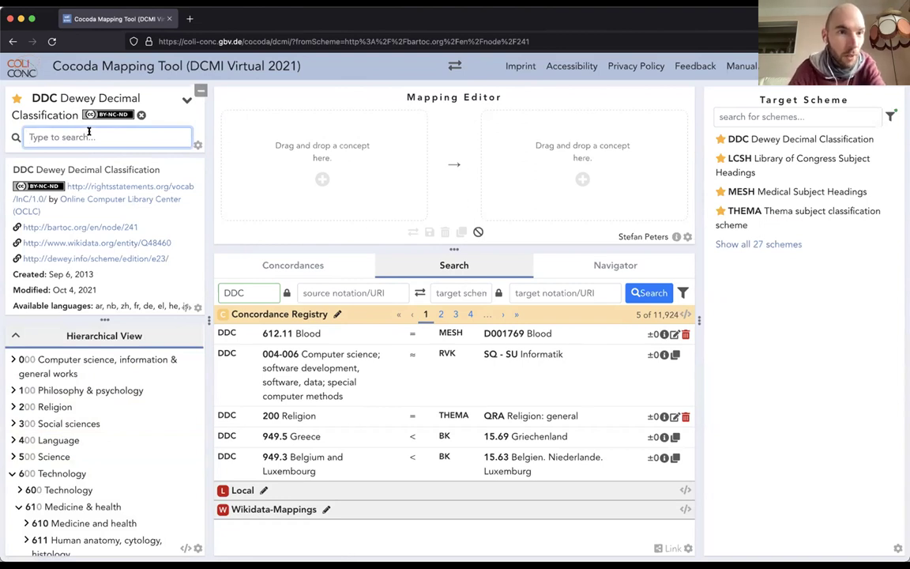
pyautogui.scroll(-1, 117, 261)
pyautogui.scroll(1, 117, 269)
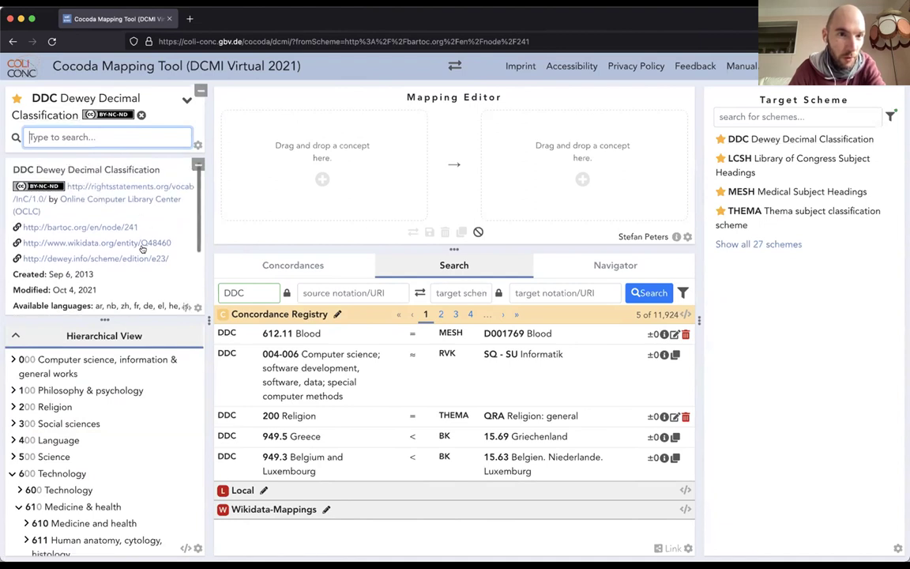
pyautogui.scroll(-2, 126, 227)
pyautogui.scroll(3, 128, 282)
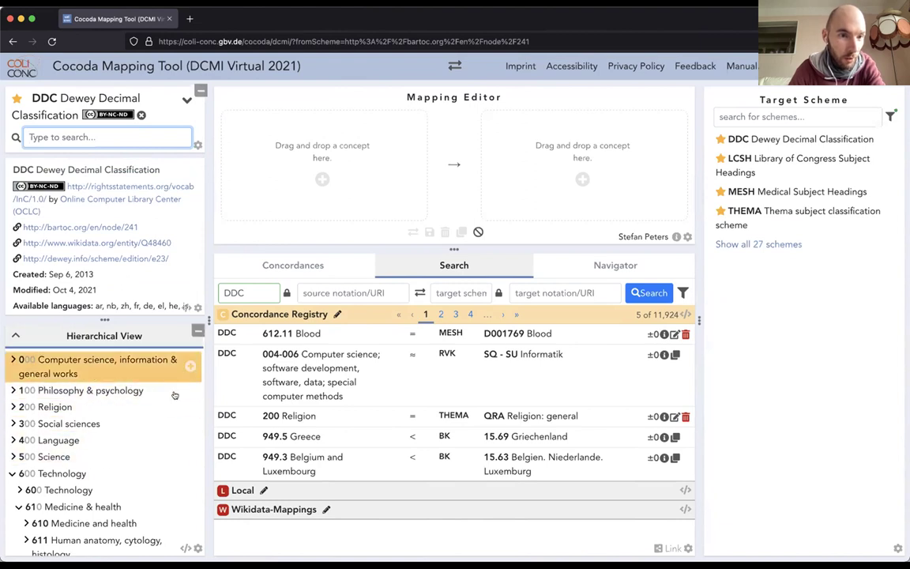
pyautogui.click(94, 373)
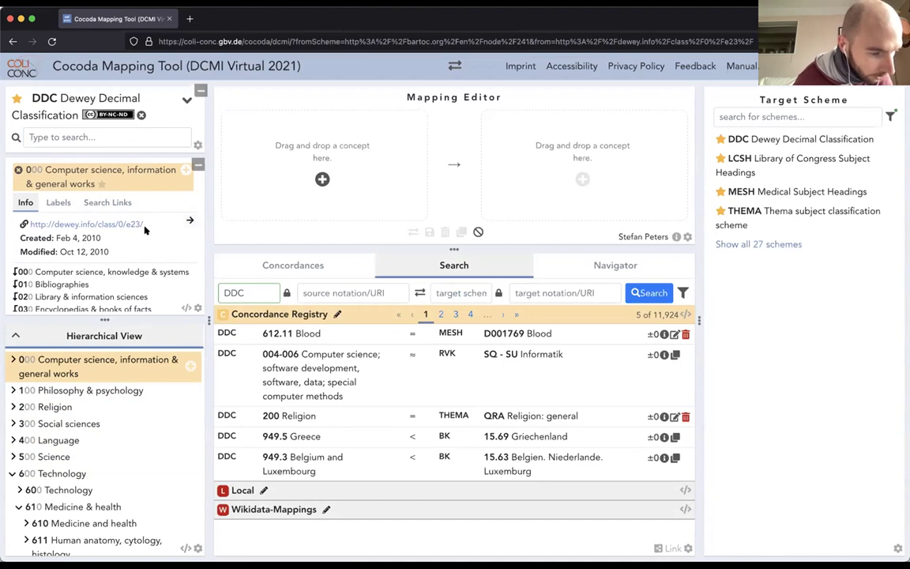
pyautogui.scroll(-2, 116, 434)
pyautogui.scroll(2, 116, 431)
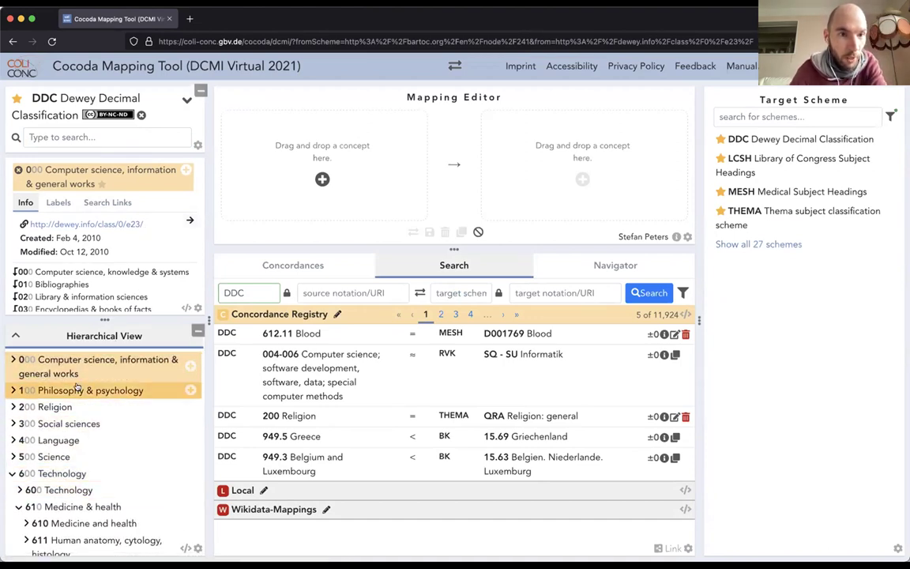
pyautogui.scroll(-2, 87, 441)
pyautogui.scroll(2, 88, 445)
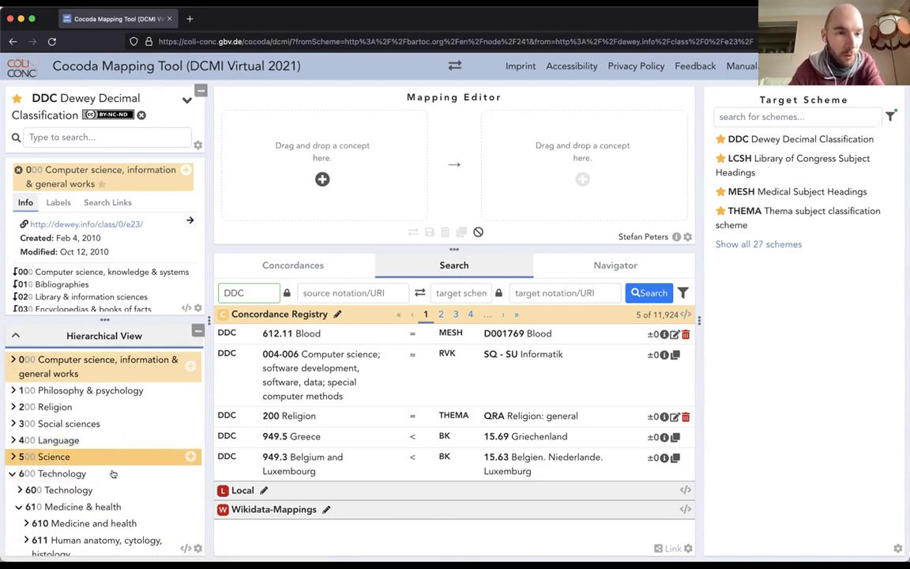
pyautogui.scroll(-1, 112, 475)
pyautogui.scroll(-4, 112, 474)
pyautogui.scroll(5, 112, 470)
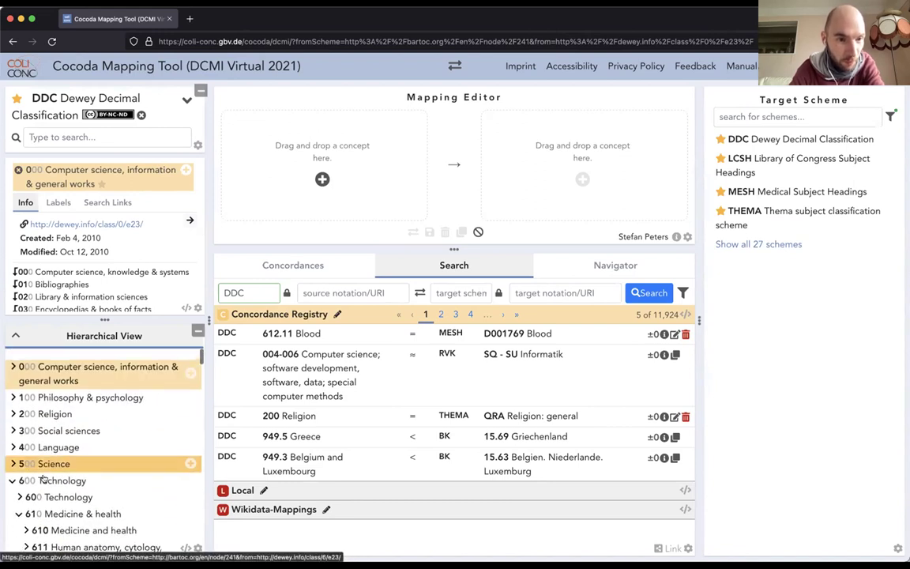
# Collapse 600, expand 200 Religion down to 200.1, and select 200.11 Systems.
pyautogui.click(12, 474)
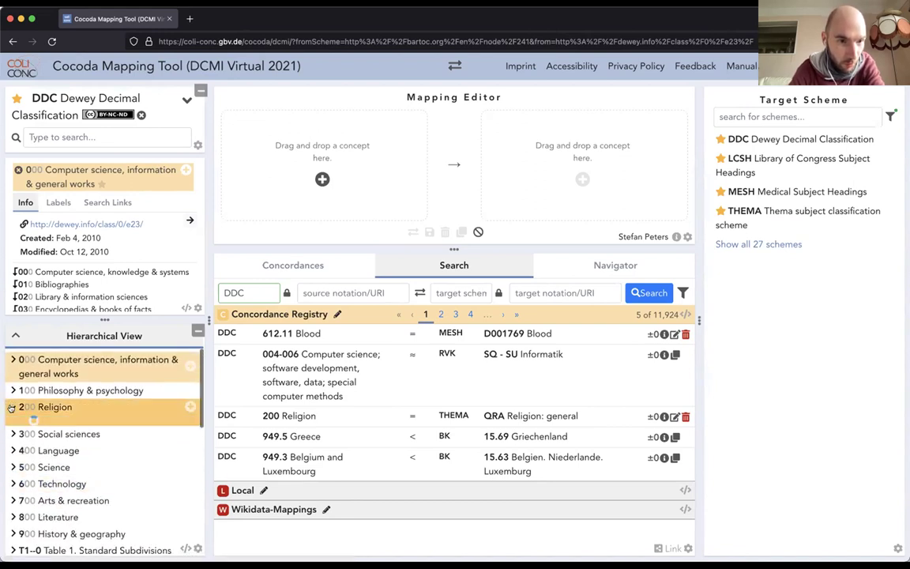
pyautogui.click(12, 407)
pyautogui.click(20, 423)
pyautogui.click(26, 438)
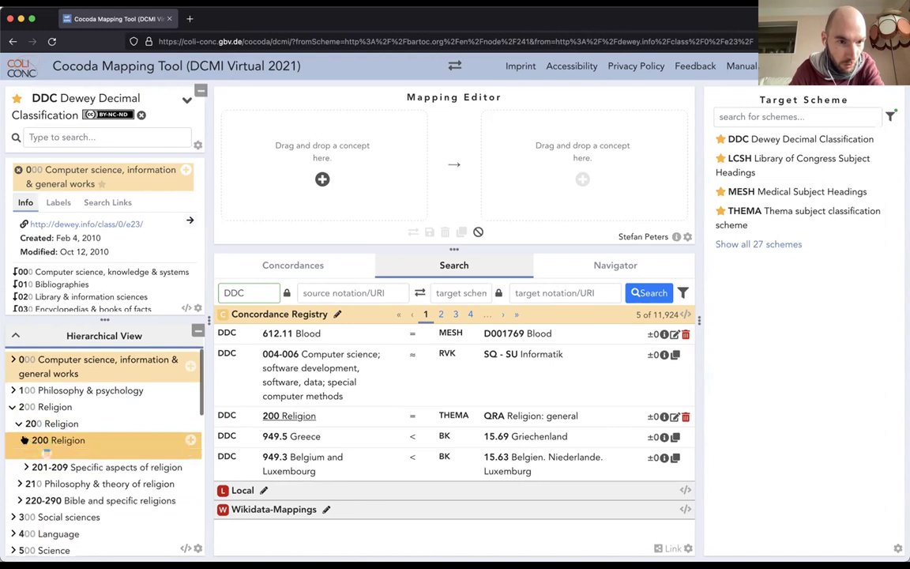
pyautogui.click(36, 425)
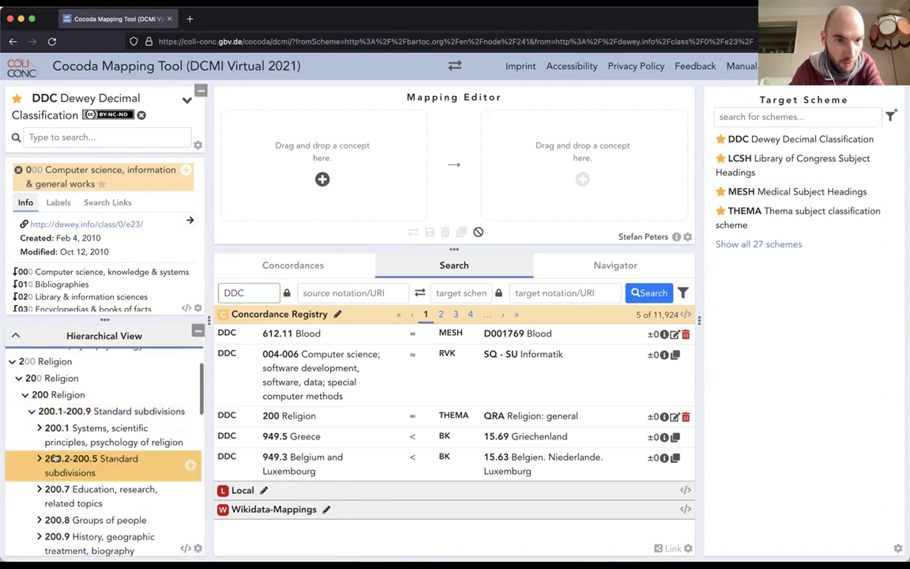
pyautogui.click(37, 430)
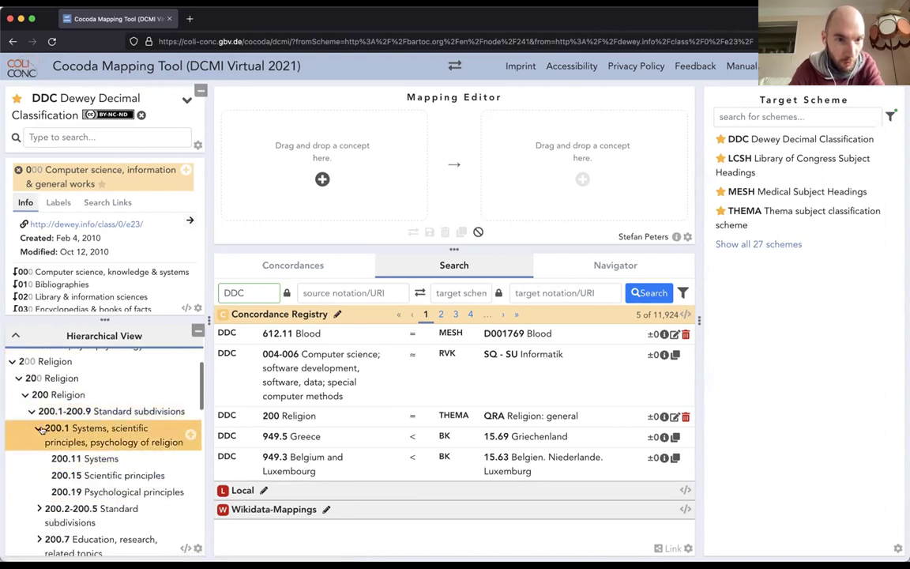
pyautogui.click(105, 459)
# Star 200.11 Systems, view the favourites list, then unstar 200.11 Systems again.
pyautogui.scroll(2, 87, 401)
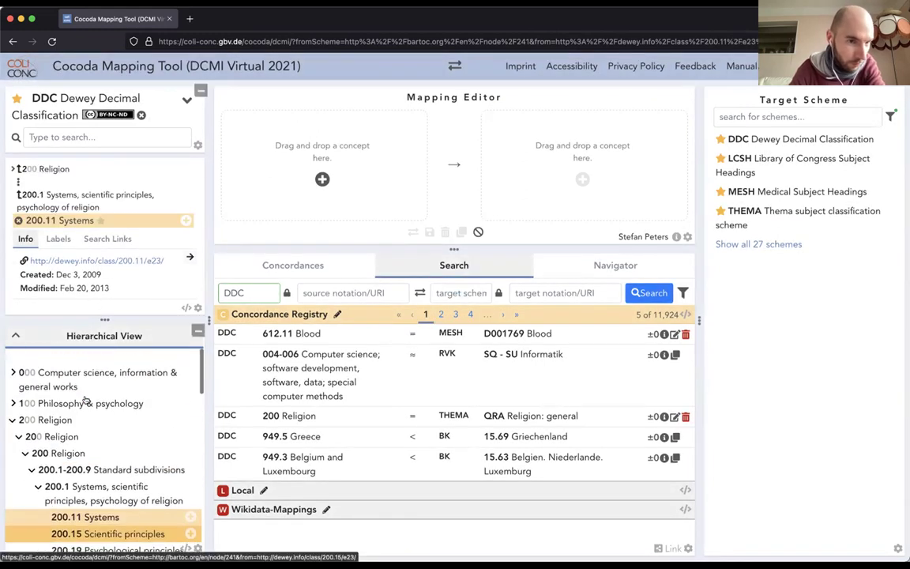
pyautogui.scroll(-1, 86, 400)
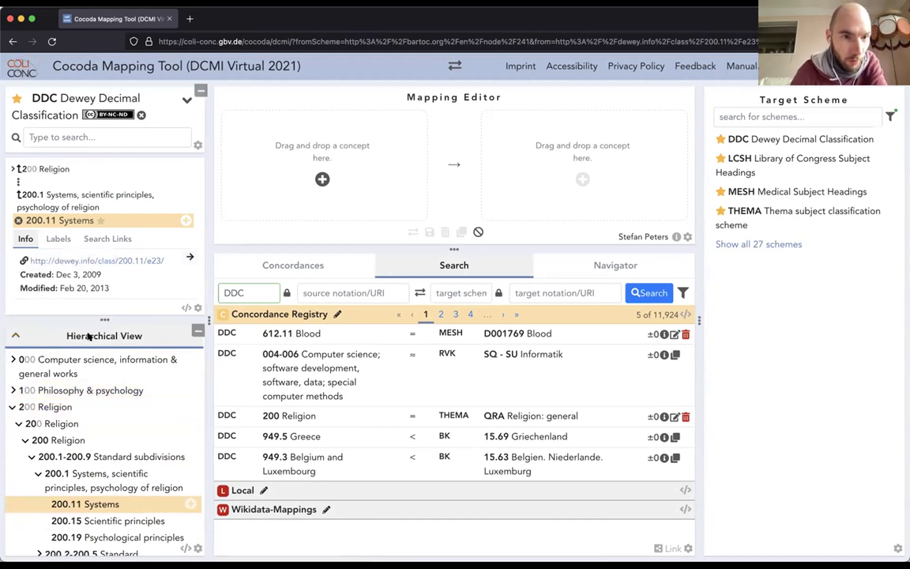
pyautogui.moveTo(16, 336)
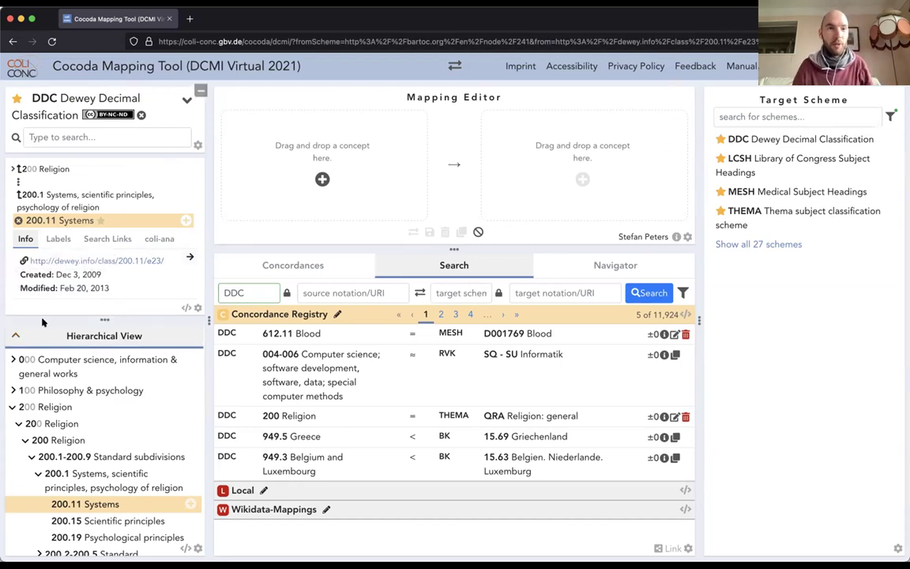
pyautogui.click(99, 222)
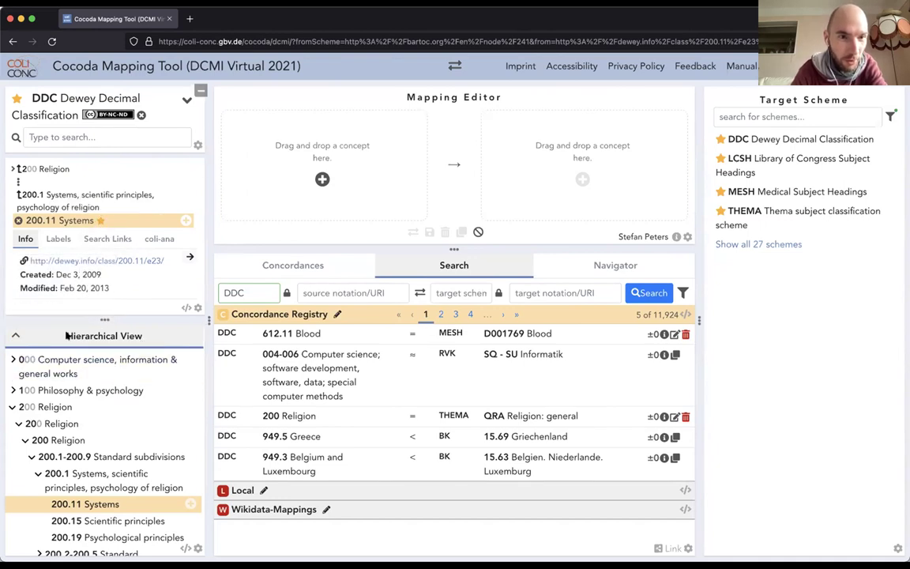
pyautogui.click(37, 289)
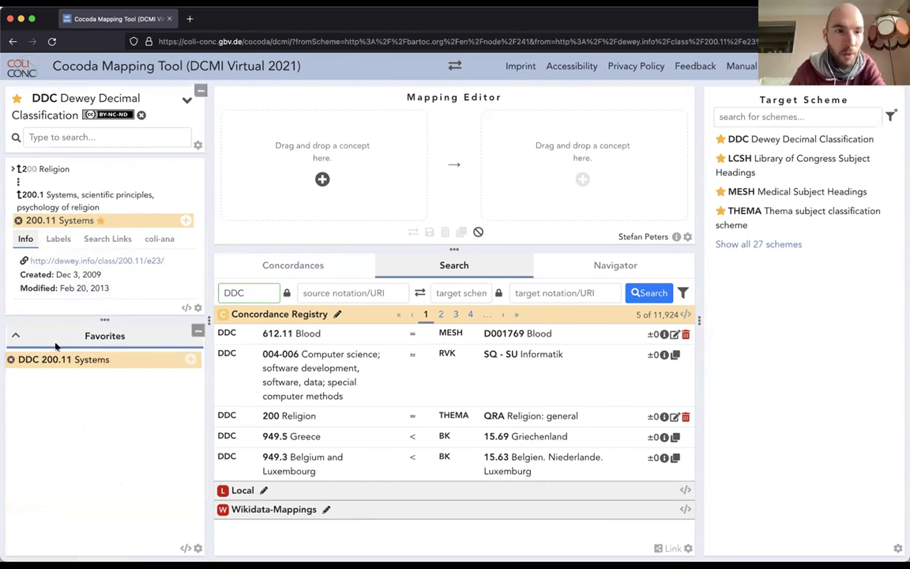
pyautogui.click(99, 222)
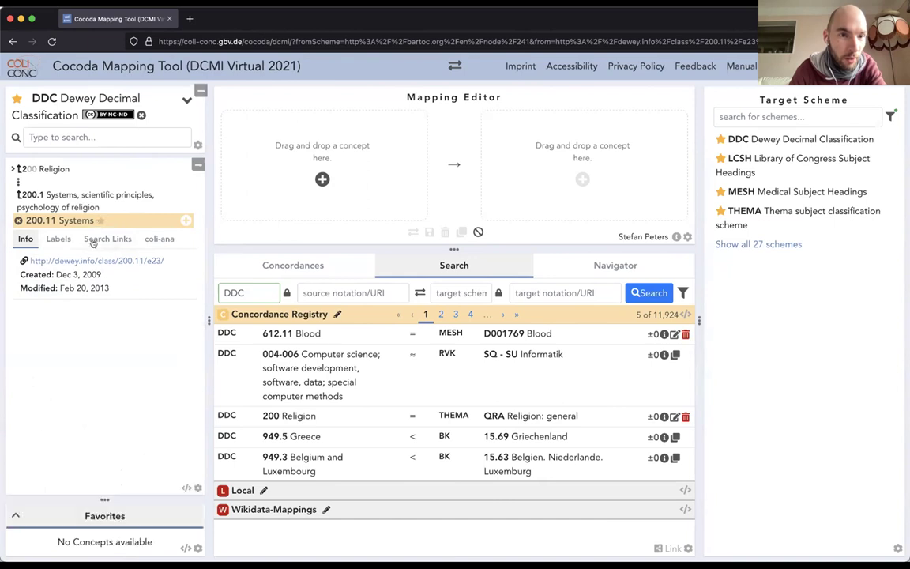
# Try the Test Custom List view, then switch the concept list to the Hierarchical View.
pyautogui.click(27, 490)
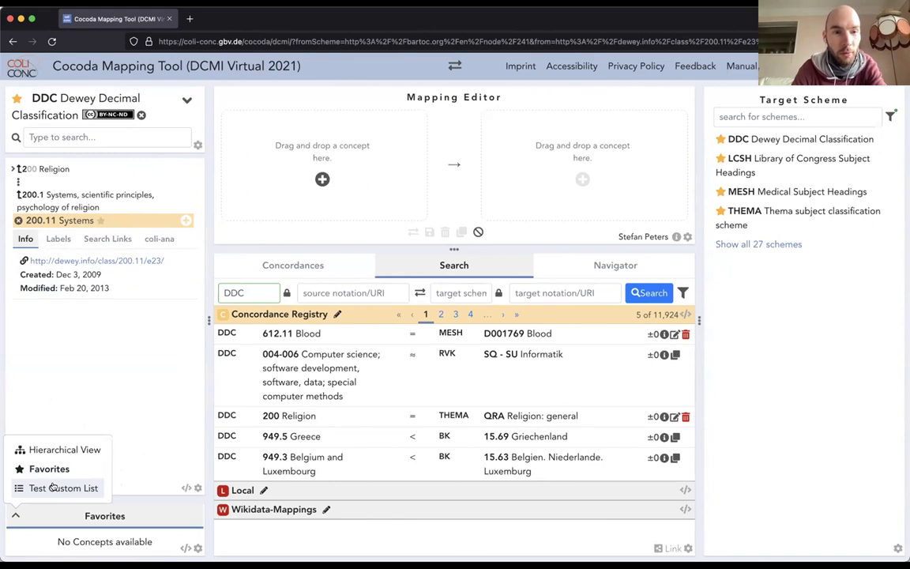
pyautogui.click(61, 487)
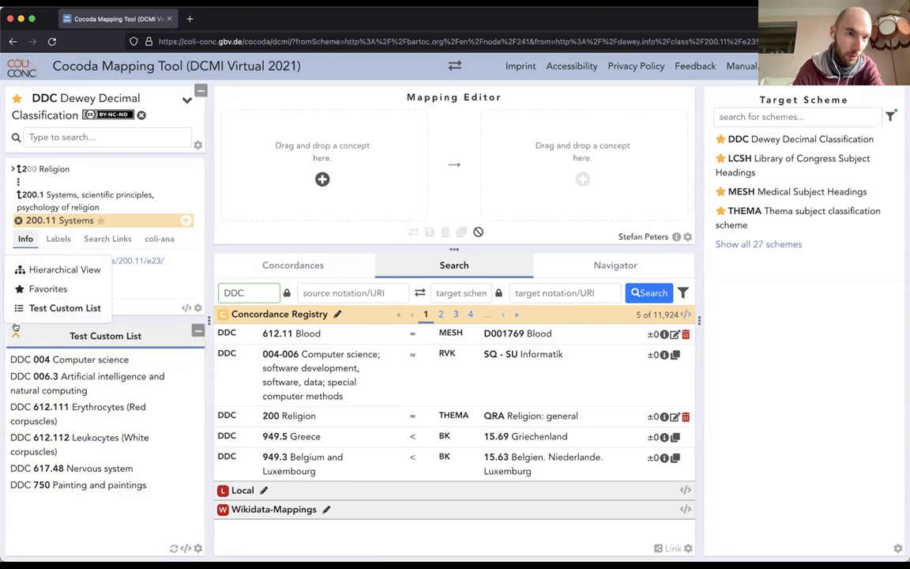
pyautogui.click(36, 269)
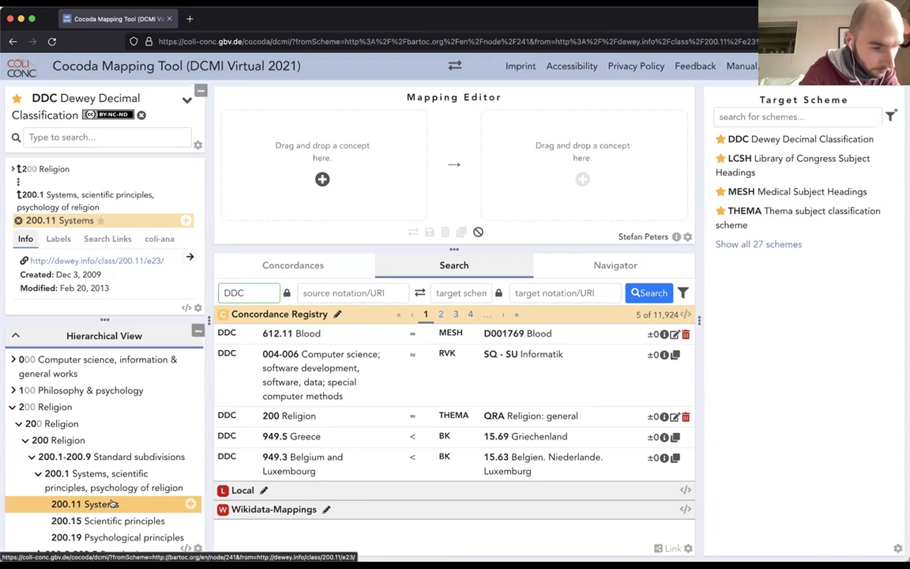
# Expand 000 Computer science, knowledge & systems and 004-006 to reach 004 Computer science.
pyautogui.scroll(-1, 99, 395)
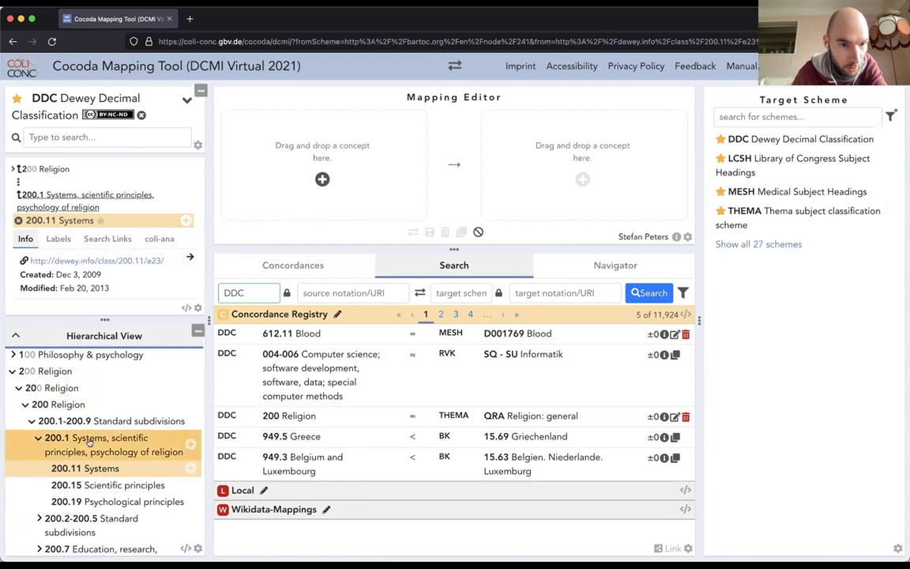
pyautogui.scroll(2, 69, 391)
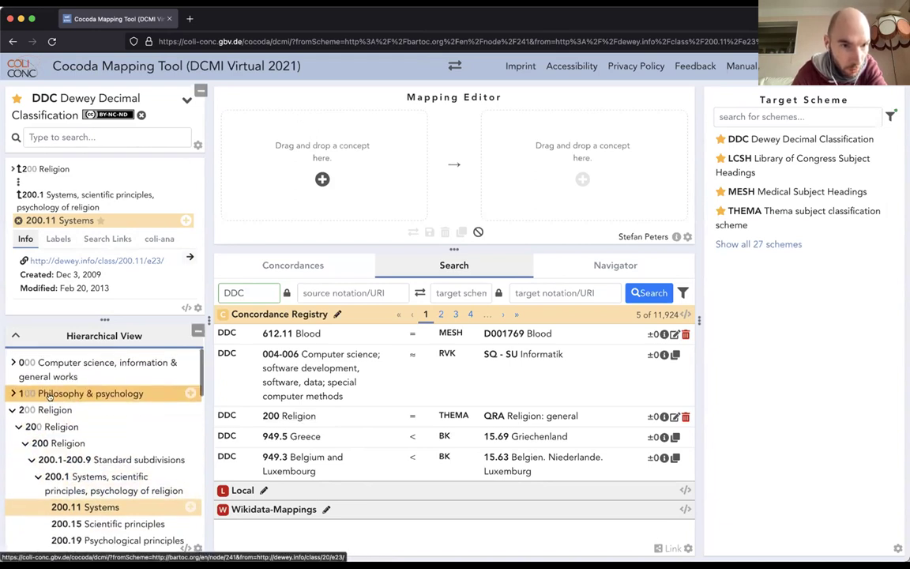
pyautogui.click(11, 359)
pyautogui.scroll(-1, 53, 425)
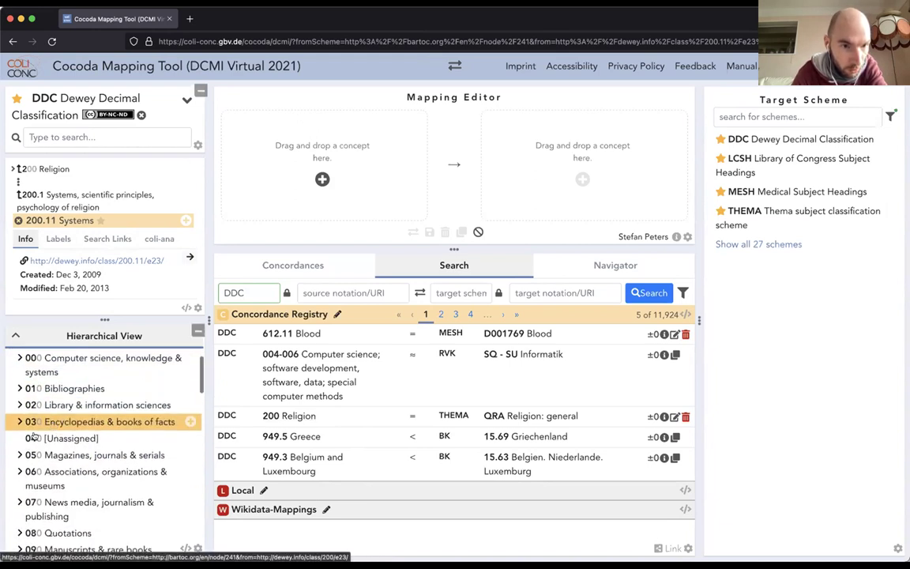
pyautogui.click(21, 362)
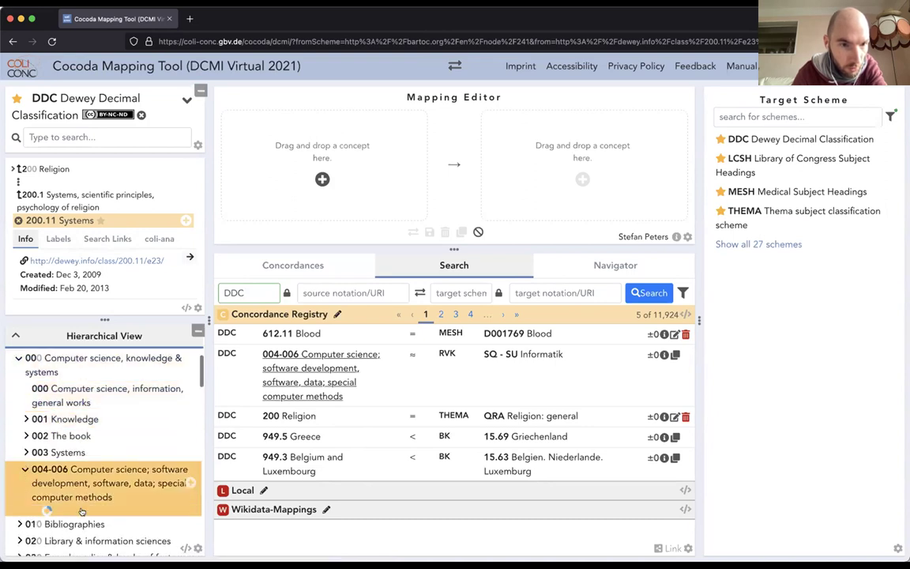
pyautogui.click(23, 474)
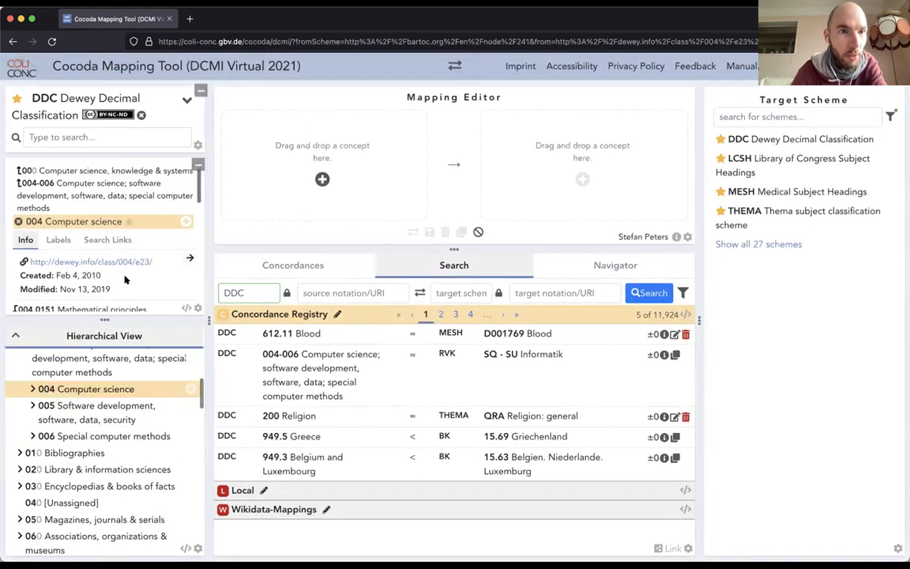
pyautogui.scroll(-1, 79, 246)
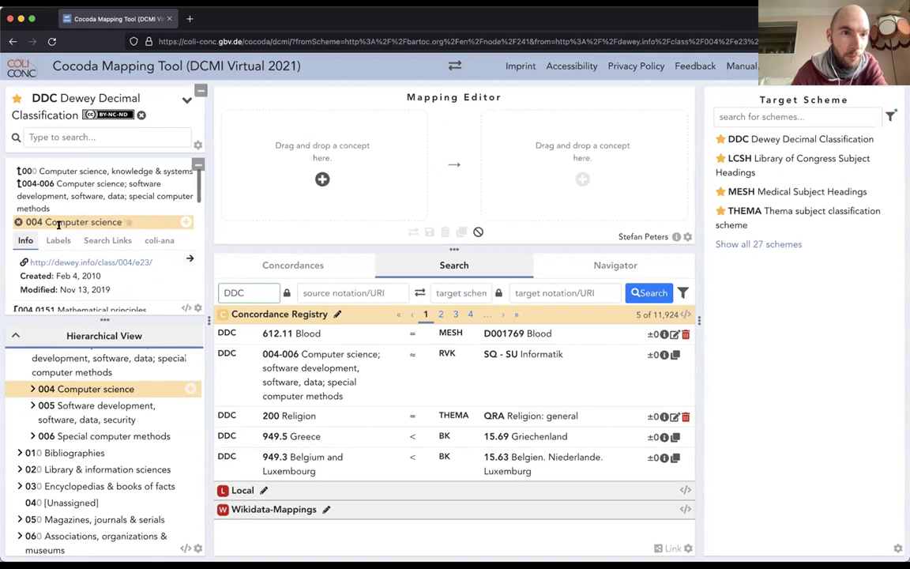
pyautogui.scroll(1, 57, 217)
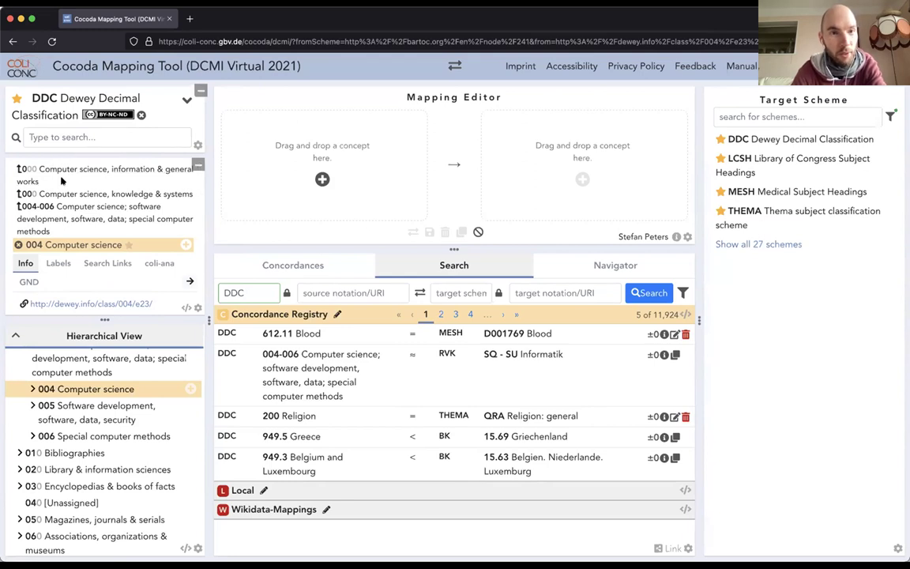
pyautogui.scroll(-5, 63, 229)
pyautogui.scroll(-5, 67, 294)
pyautogui.scroll(10, 71, 269)
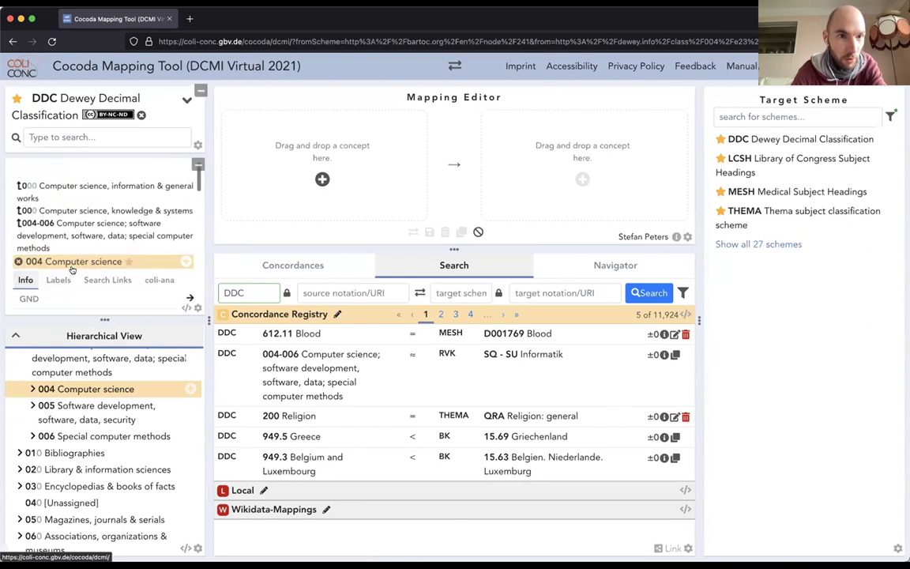
pyautogui.scroll(-4, 71, 269)
pyautogui.scroll(2, 118, 213)
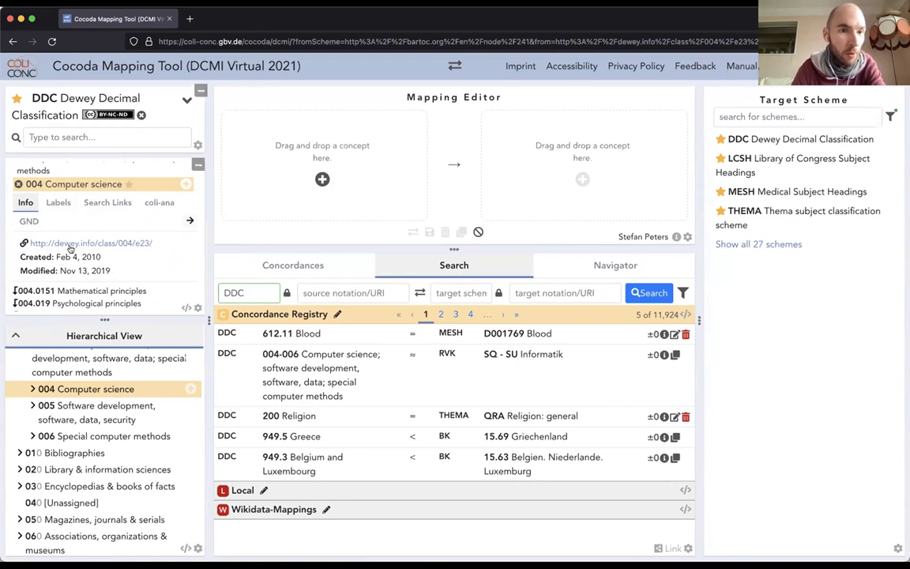
# Review 004's labels: GND labels Computer science and Informatik plus the alternative labels.
pyautogui.click(59, 203)
pyautogui.scroll(-2, 137, 250)
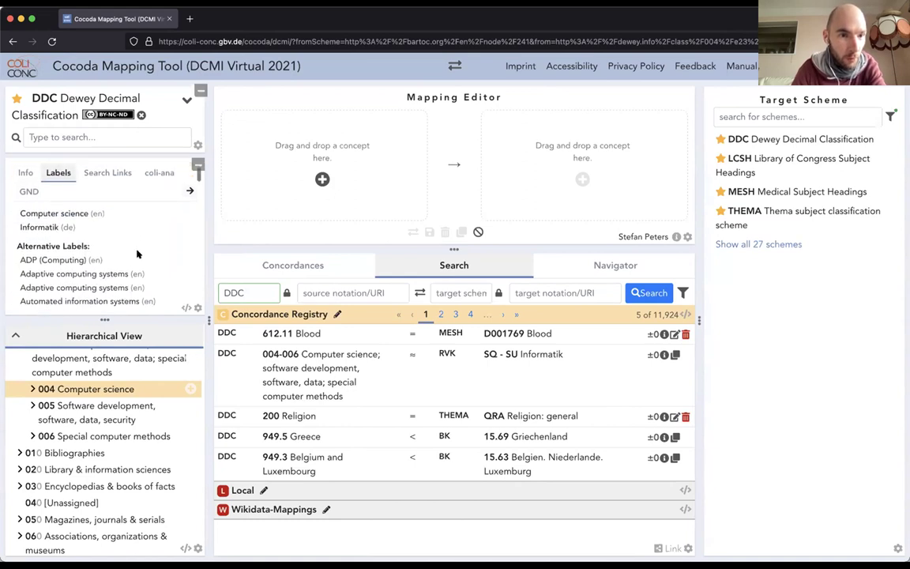
pyautogui.scroll(2, 136, 249)
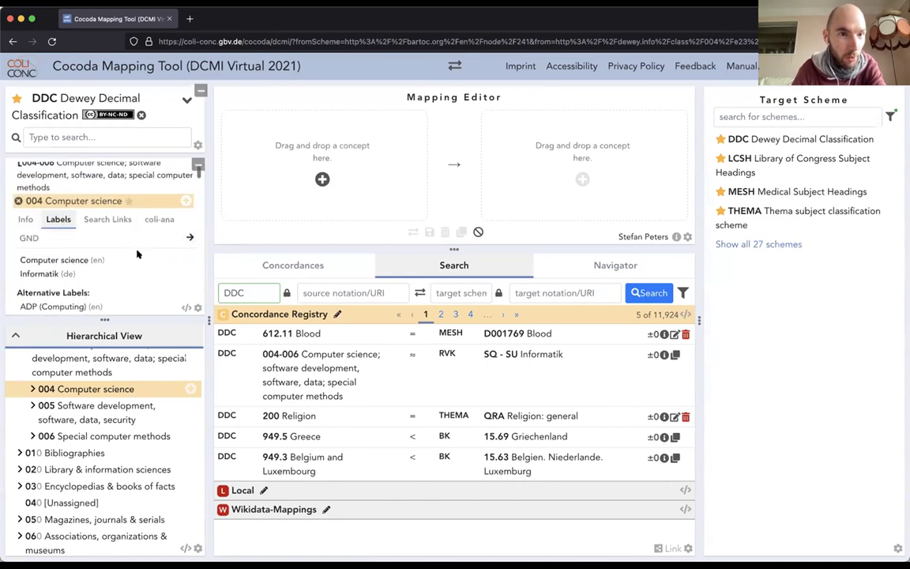
pyautogui.scroll(-1, 137, 253)
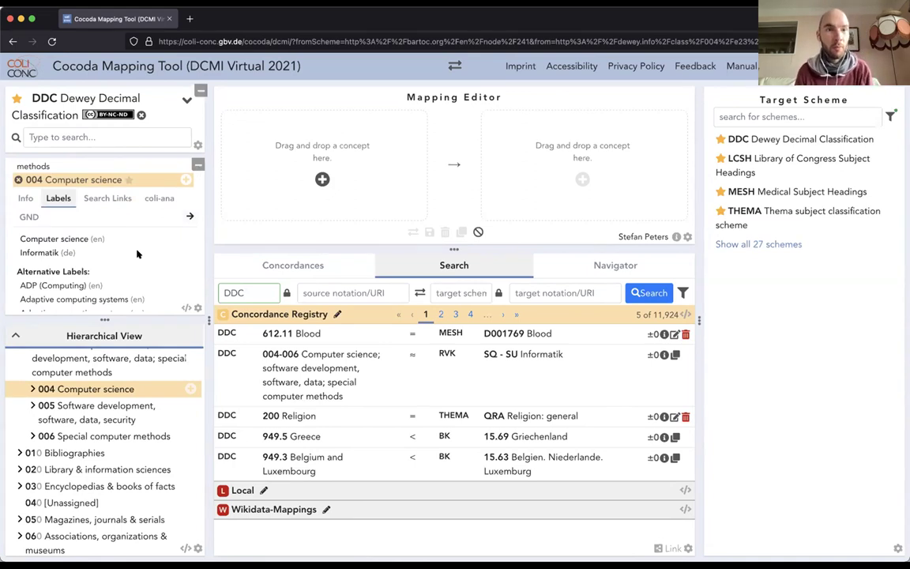
pyautogui.scroll(-1, 137, 254)
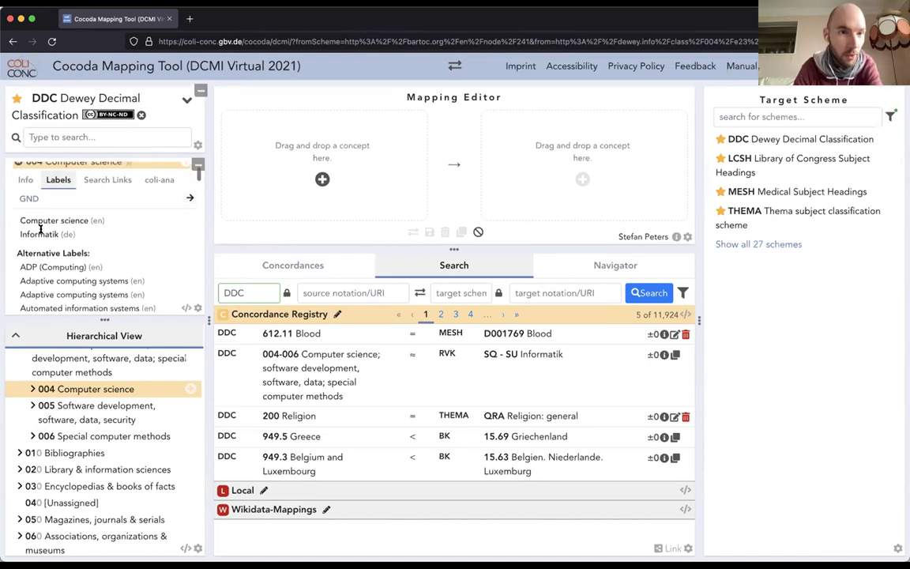
pyautogui.scroll(-2, 115, 248)
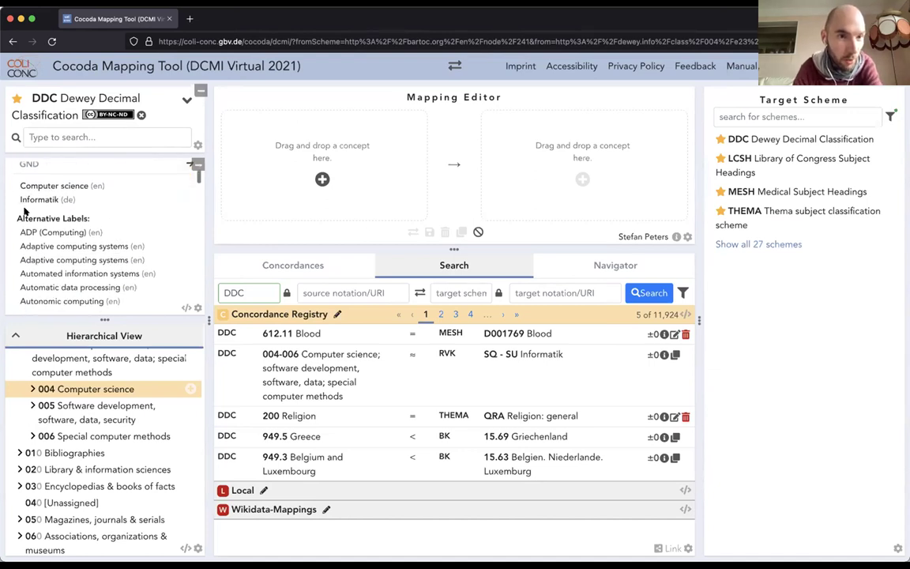
pyautogui.scroll(-20, 114, 274)
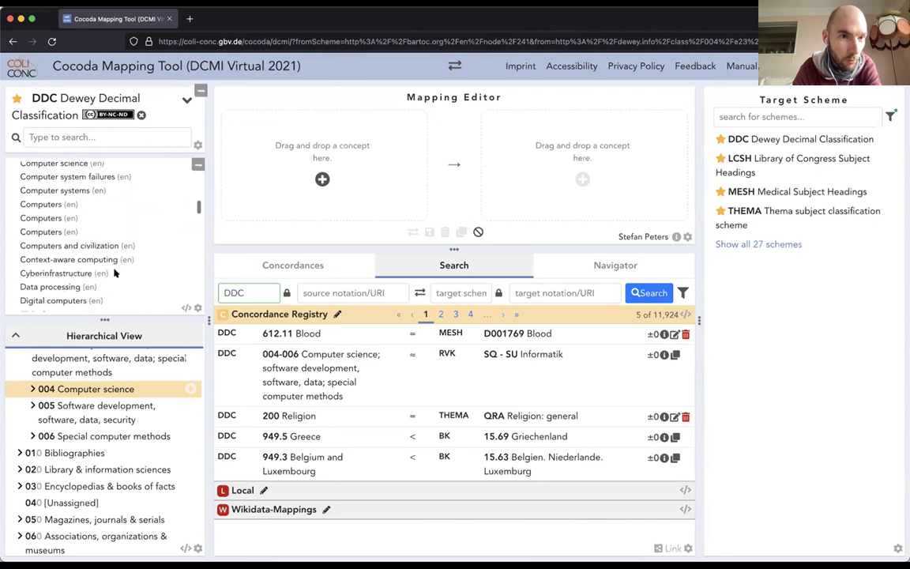
pyautogui.scroll(-15, 115, 274)
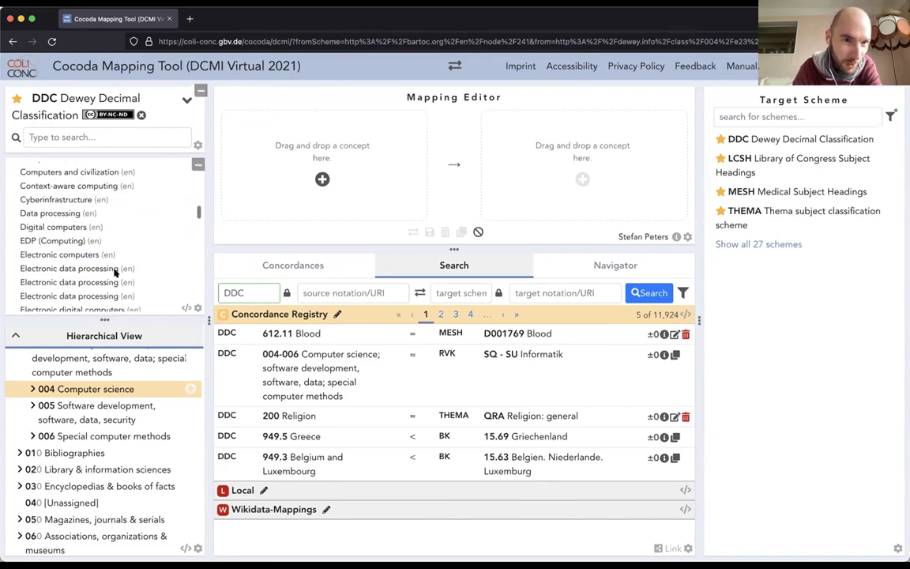
pyautogui.scroll(-5, 76, 286)
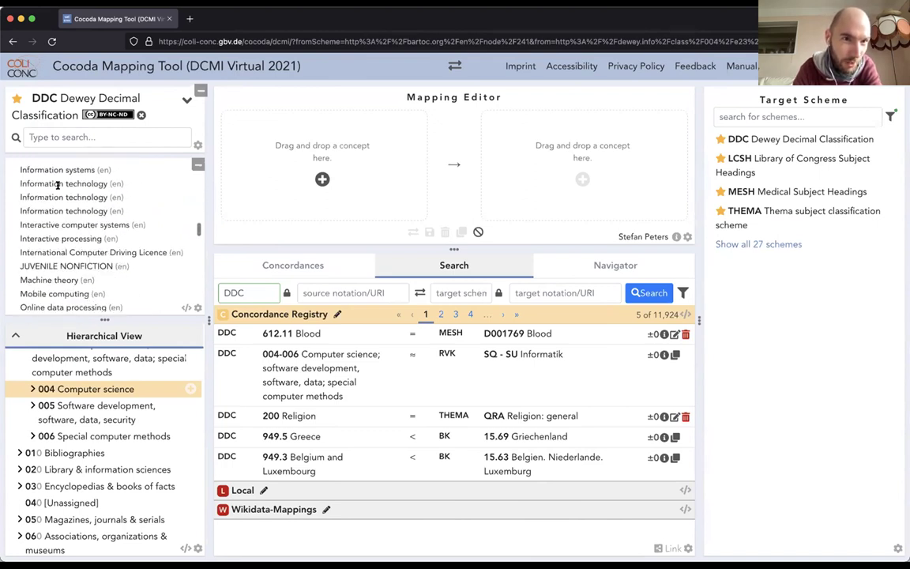
pyautogui.scroll(-15, 132, 268)
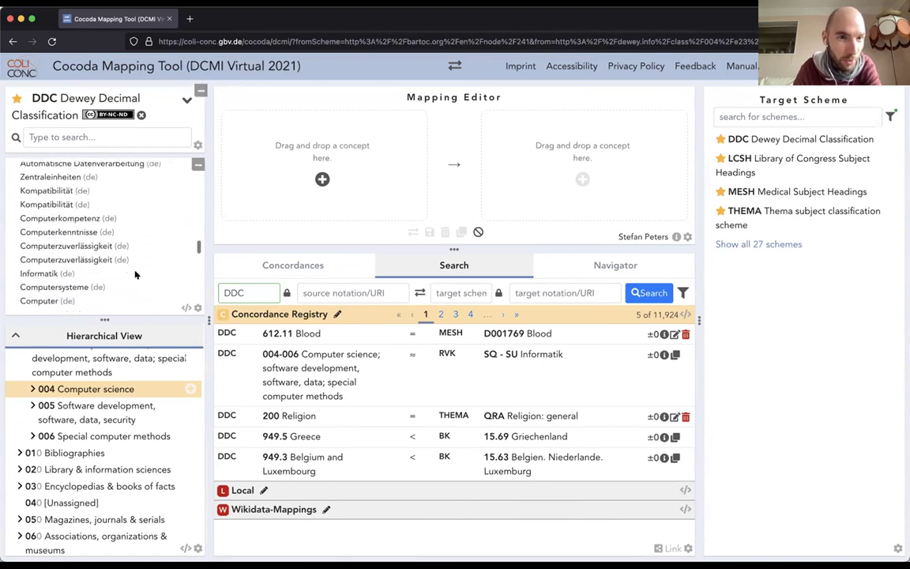
pyautogui.scroll(20, 138, 270)
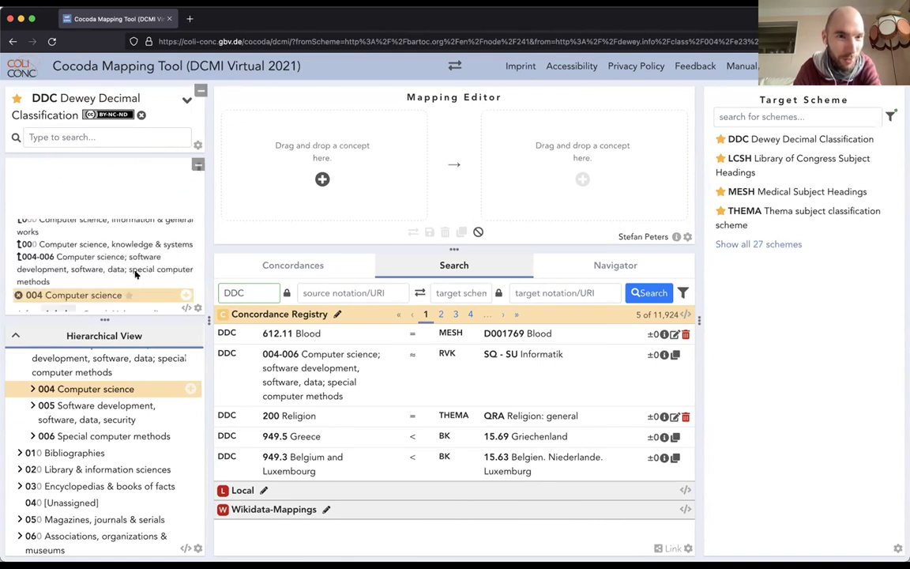
pyautogui.scroll(-3, 116, 272)
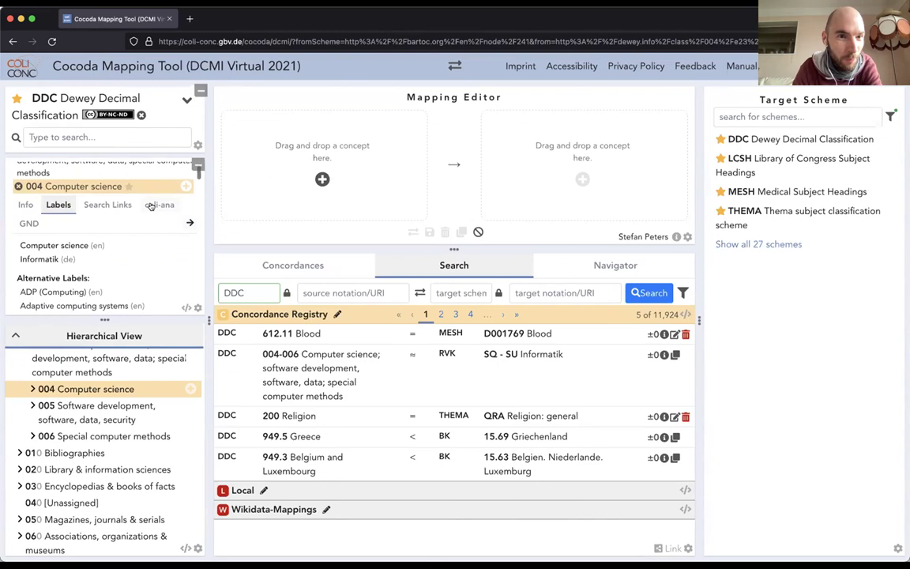
# List 004's search links: Wikipedia (de/en), WebDewey Search, and WebDewey English and German.
pyautogui.click(105, 204)
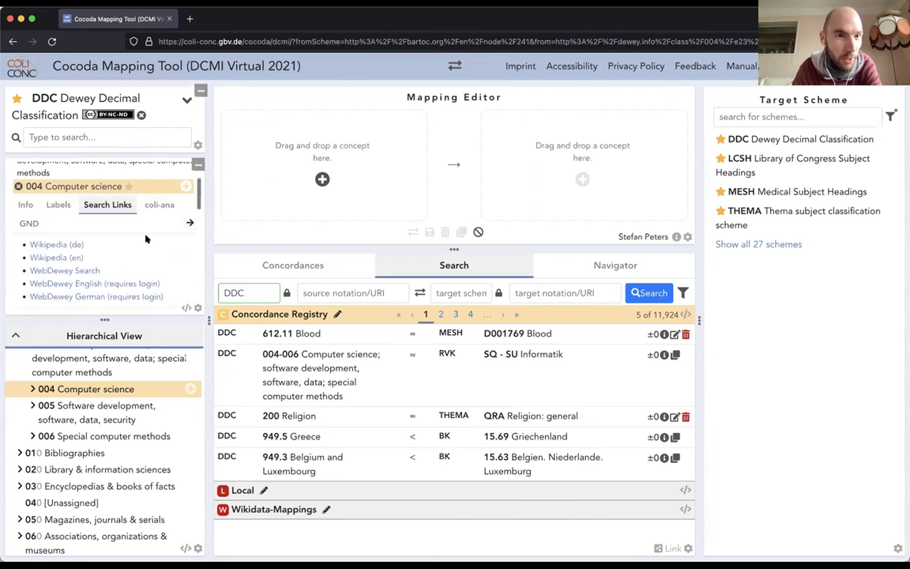
pyautogui.scroll(-1, 143, 247)
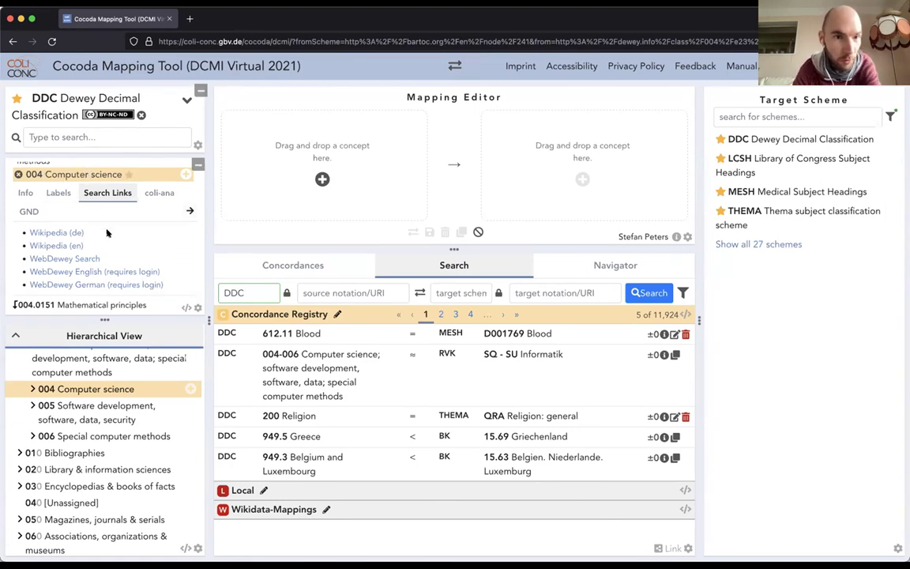
pyautogui.scroll(-1, 107, 233)
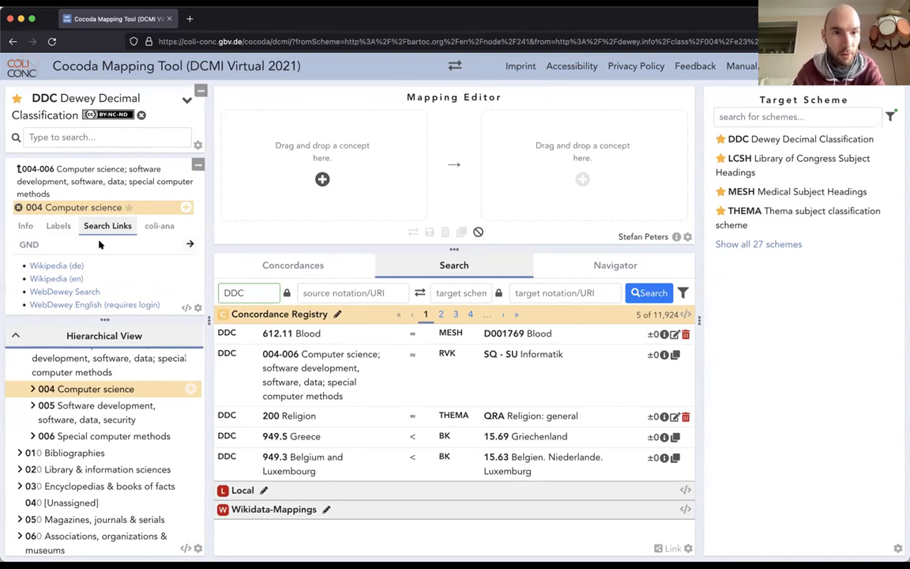
# Show the GND subject suggestions for 004 Computer science.
pyautogui.click(29, 244)
pyautogui.scroll(-3, 125, 261)
pyautogui.scroll(2, 124, 261)
pyautogui.scroll(-2, 125, 257)
pyautogui.scroll(2, 126, 257)
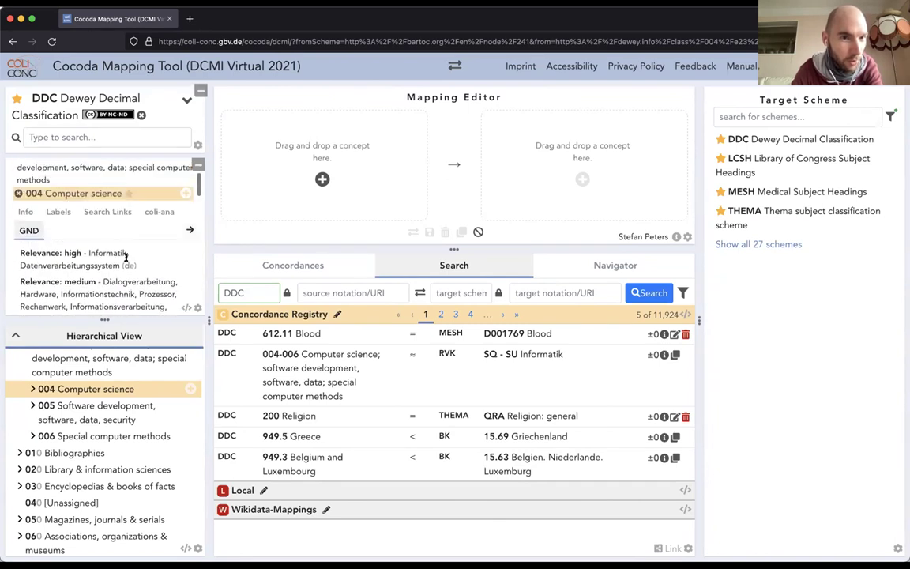
# Review 004's coli-ana decomposition into 0--, 00- and 004, then show its URI and dates.
pyautogui.click(158, 212)
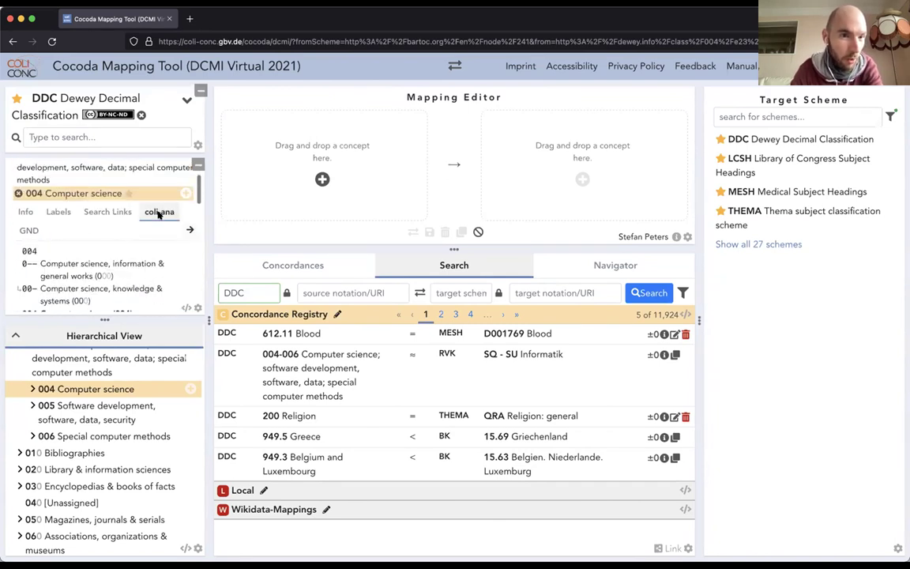
pyautogui.scroll(-3, 122, 224)
pyautogui.scroll(3, 123, 225)
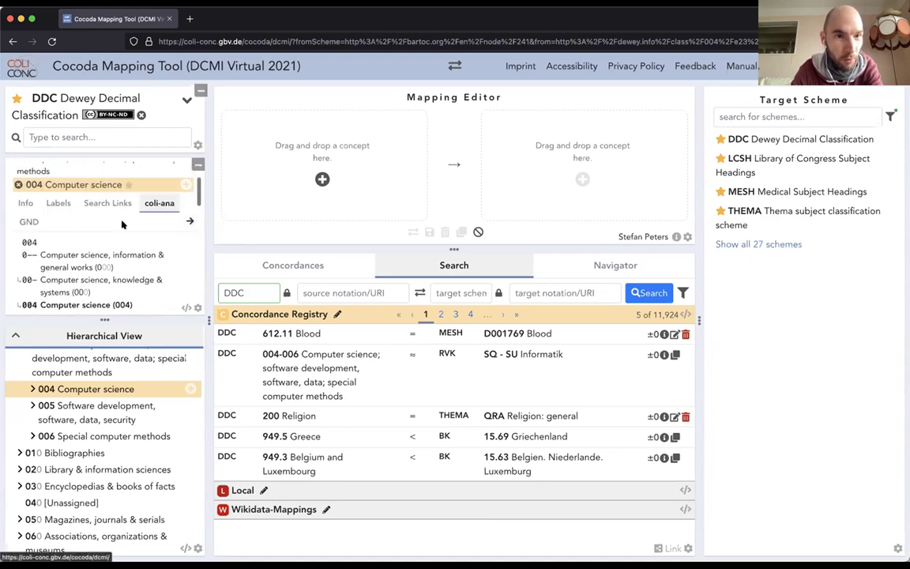
pyautogui.scroll(-1, 122, 224)
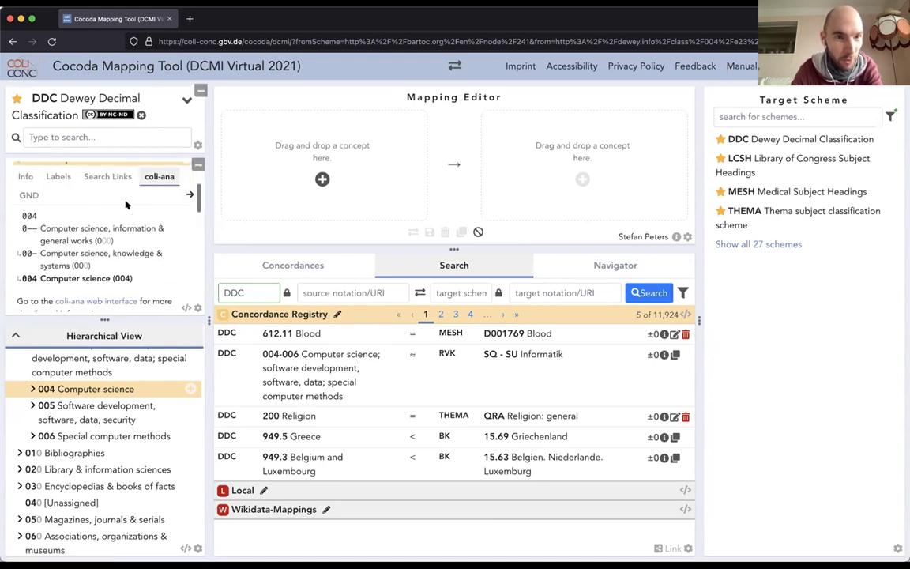
pyautogui.scroll(-1, 143, 195)
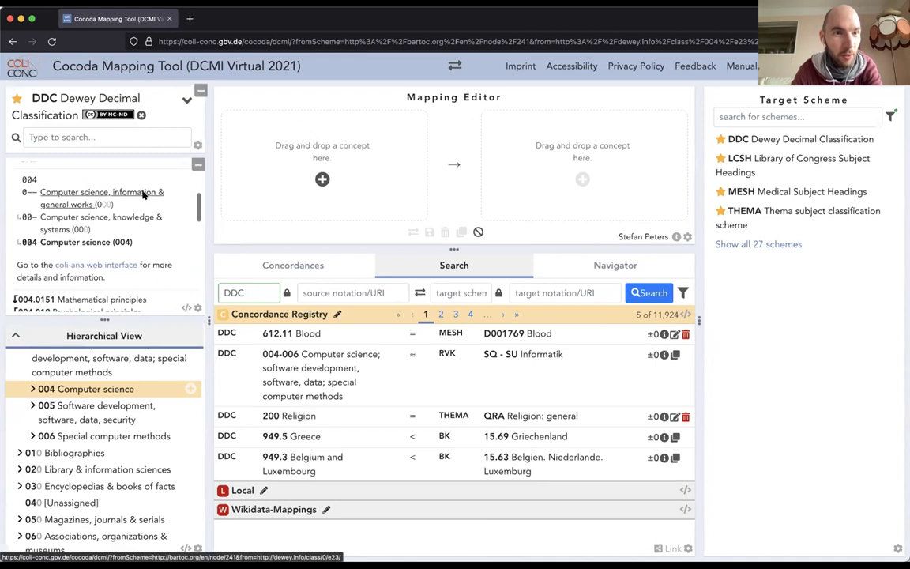
pyautogui.scroll(1, 152, 245)
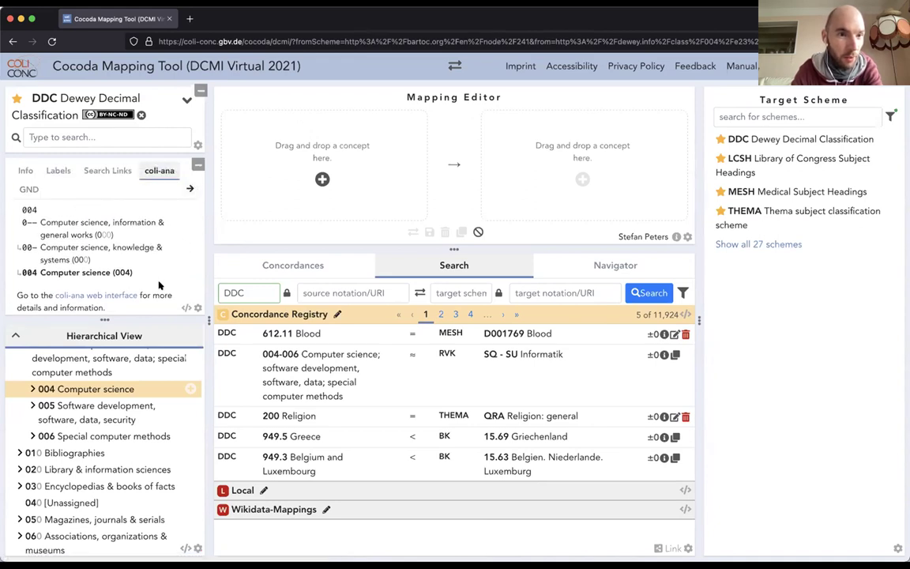
pyautogui.scroll(-1, 140, 272)
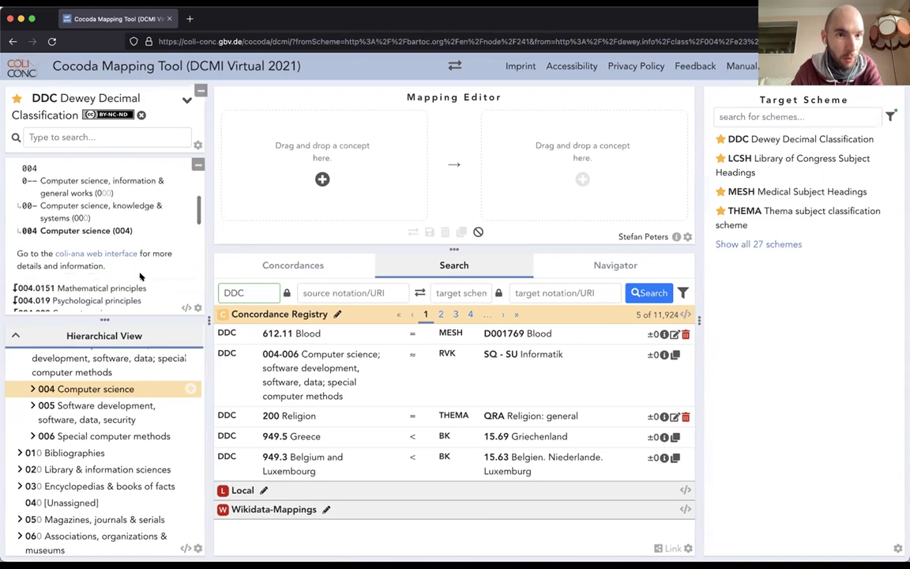
pyautogui.scroll(2, 141, 275)
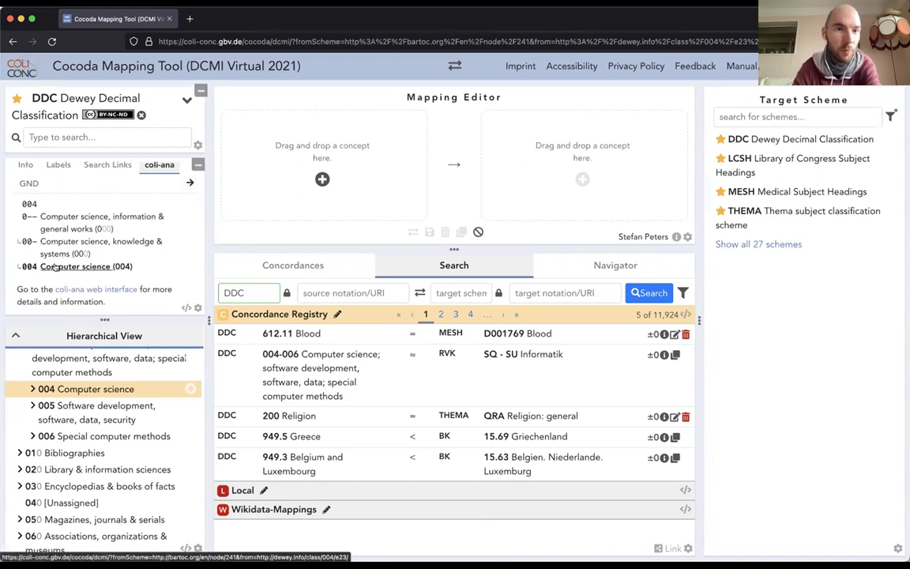
pyautogui.scroll(1, 122, 265)
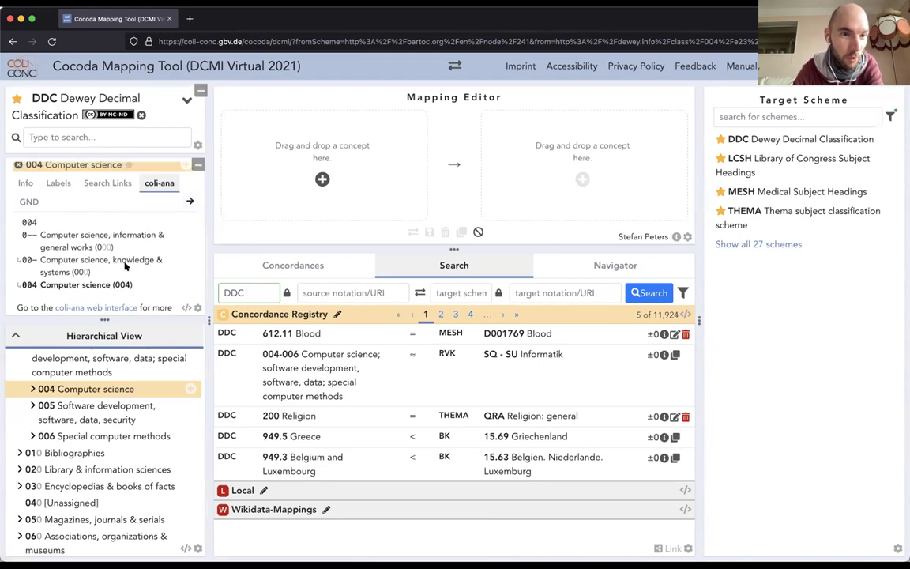
pyautogui.scroll(1, 125, 263)
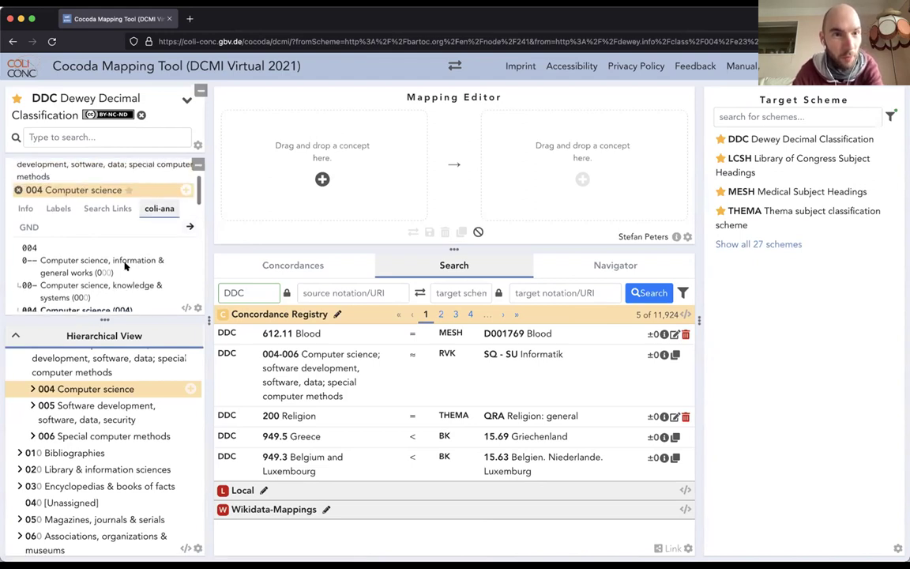
pyautogui.scroll(-2, 119, 265)
pyautogui.scroll(2, 88, 238)
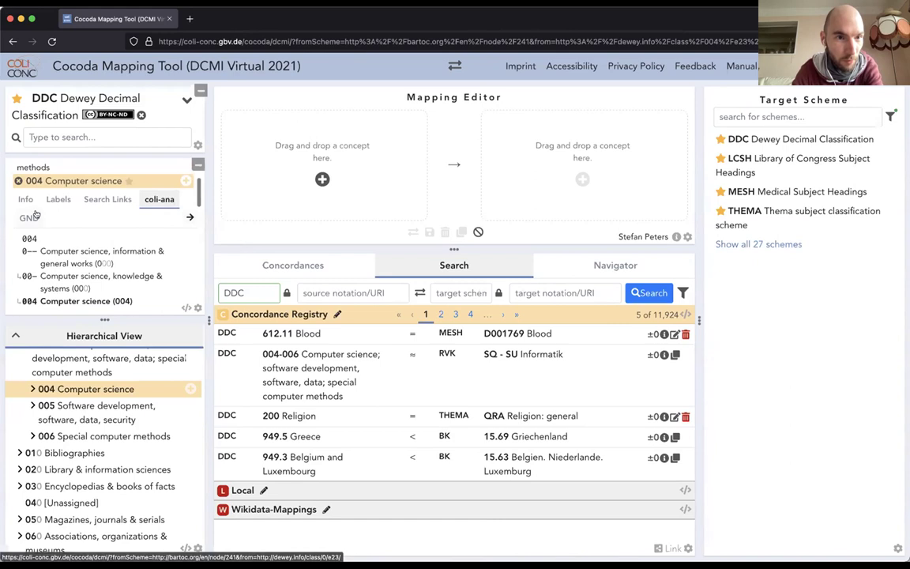
pyautogui.click(26, 198)
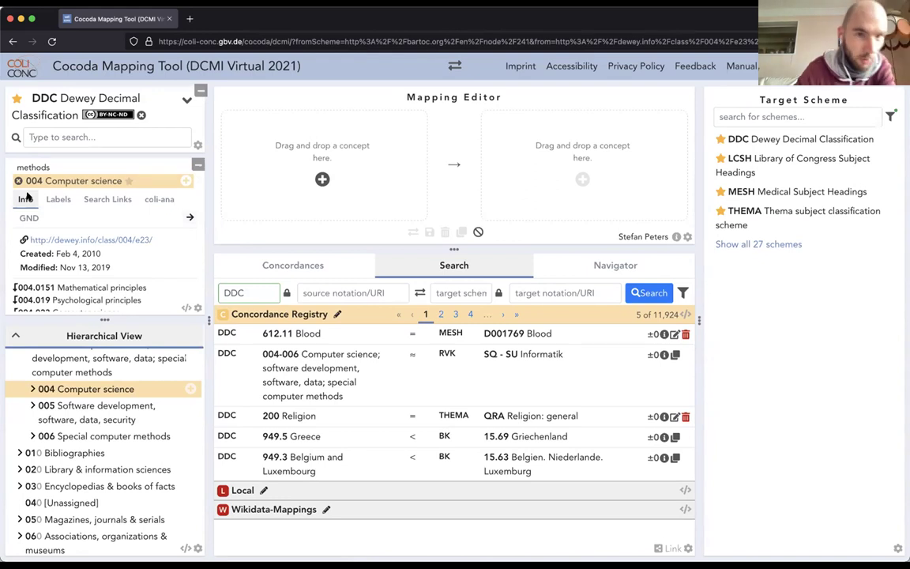
# Search DDC for 'leu' and make 612.112 Leukocytes (White corpuscles) the source concept.
pyautogui.click(73, 136)
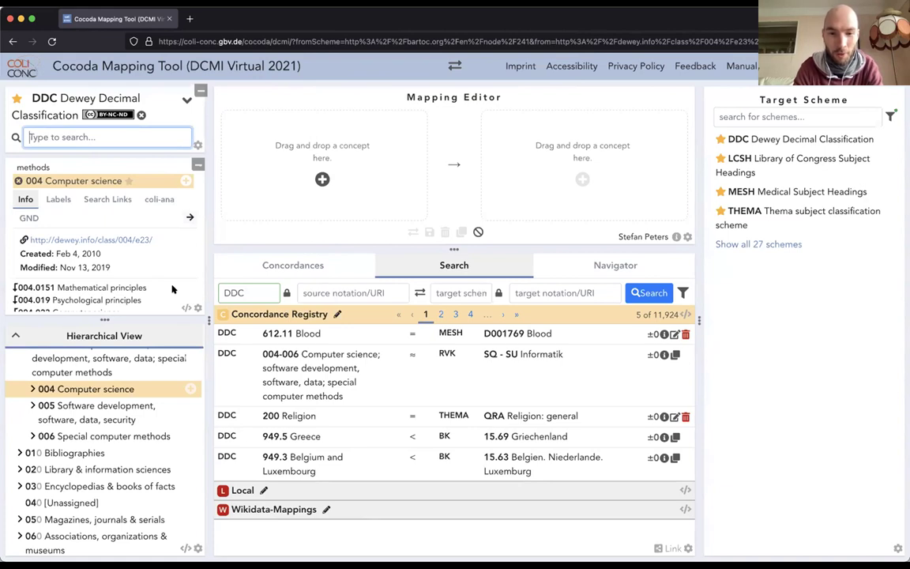
pyautogui.write('leuko')
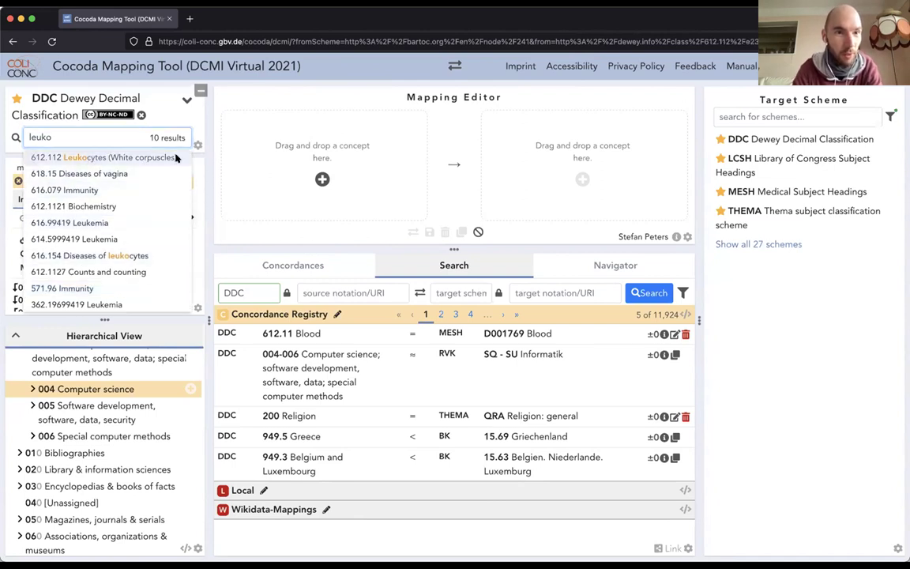
pyautogui.click(94, 158)
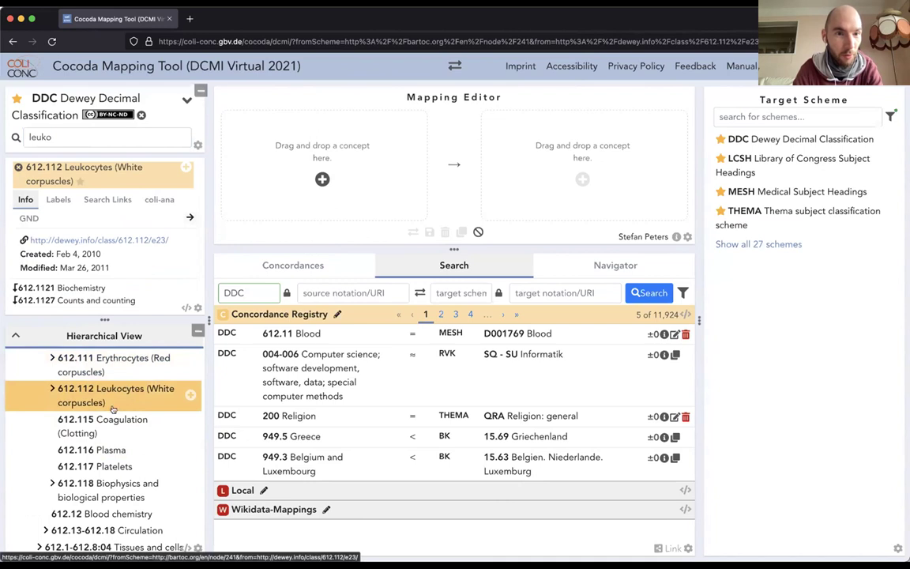
pyautogui.scroll(-1, 125, 281)
pyautogui.scroll(2, 125, 281)
pyautogui.scroll(-2, 125, 281)
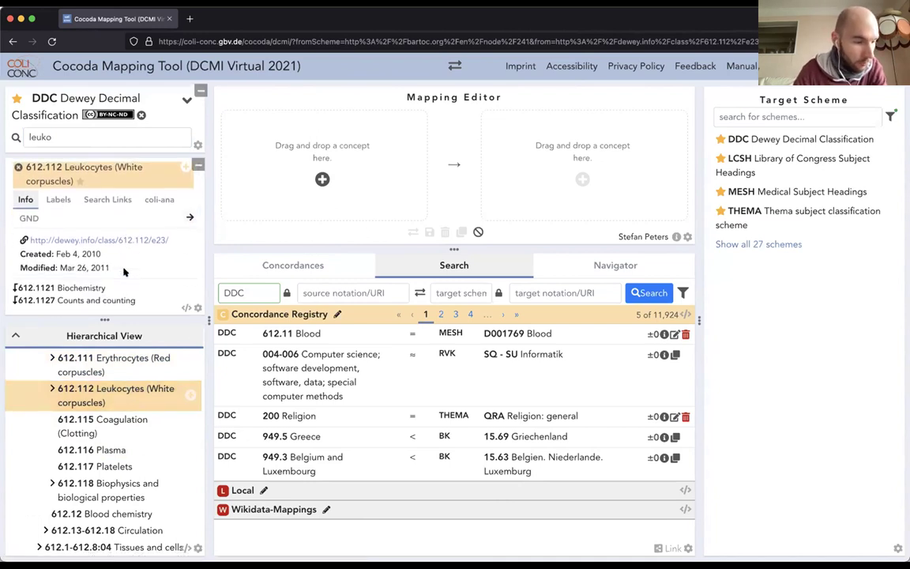
# Set THEMA as target scheme and check for a Leukocytes match, finding only an unknown concept.
pyautogui.click(782, 210)
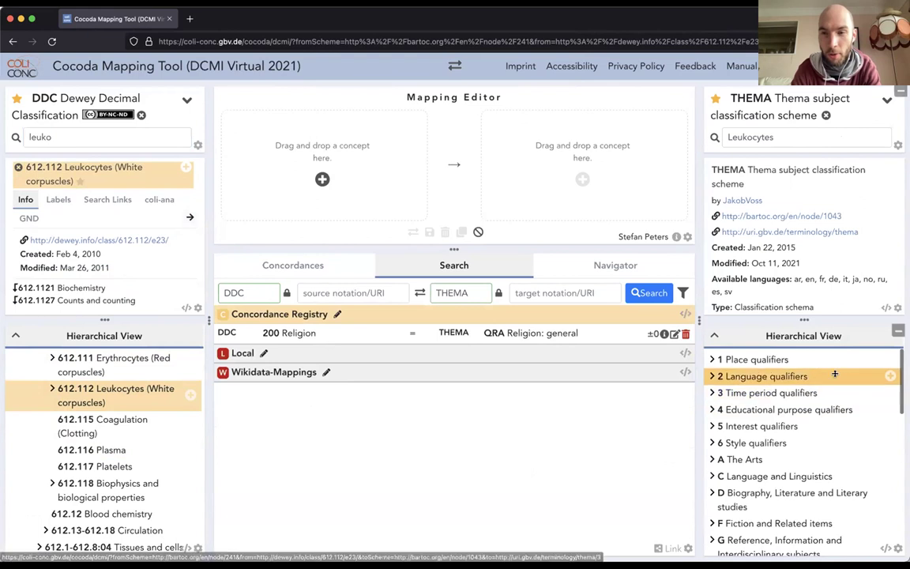
pyautogui.scroll(-2, 762, 233)
pyautogui.scroll(2, 762, 233)
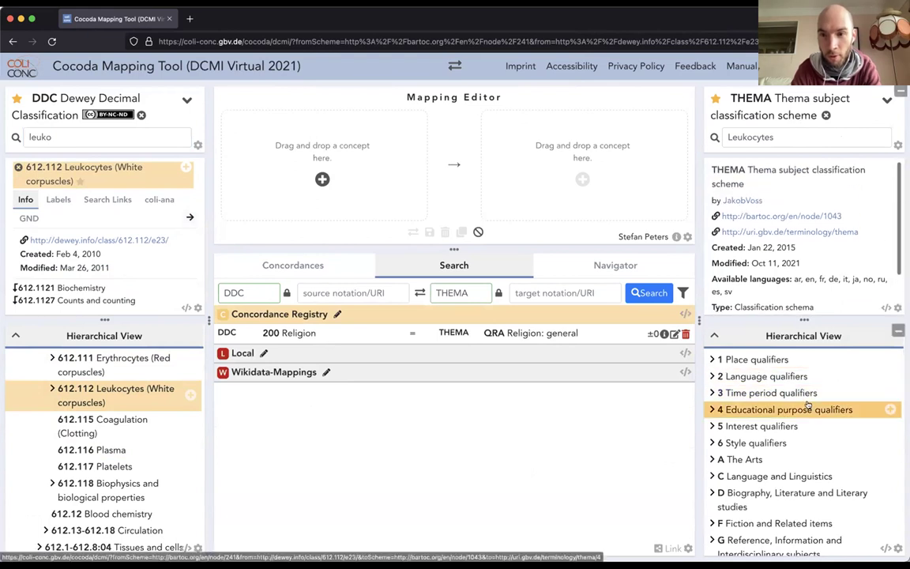
pyautogui.scroll(-2, 808, 405)
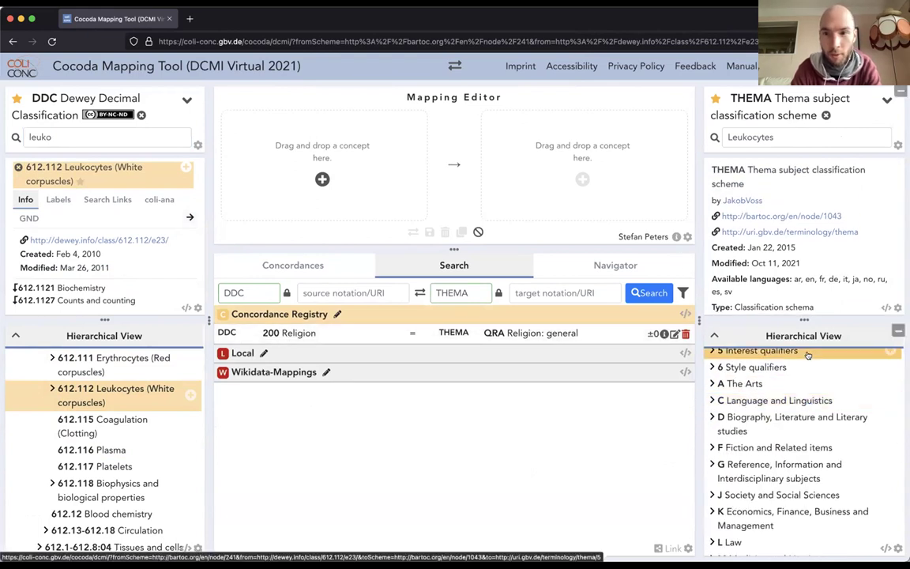
pyautogui.click(728, 134)
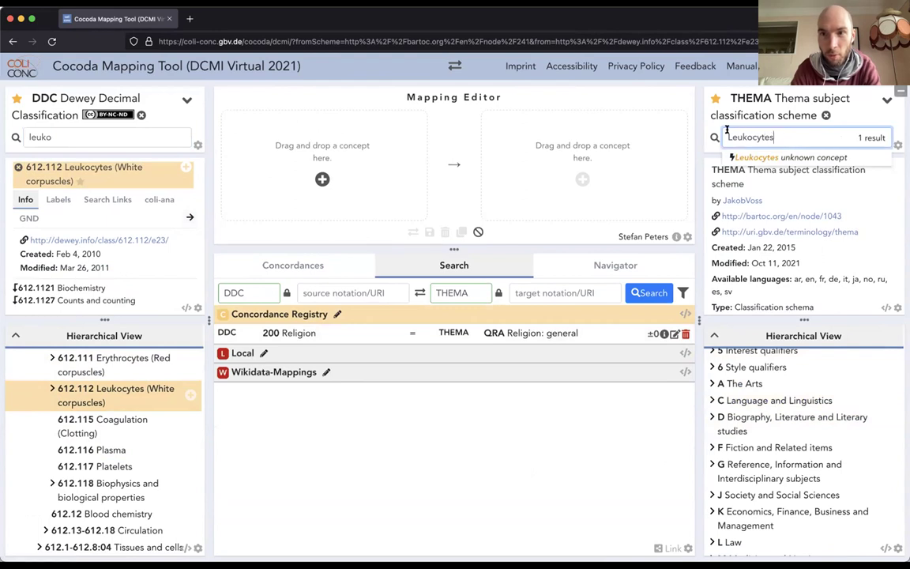
pyautogui.scroll(-2, 778, 401)
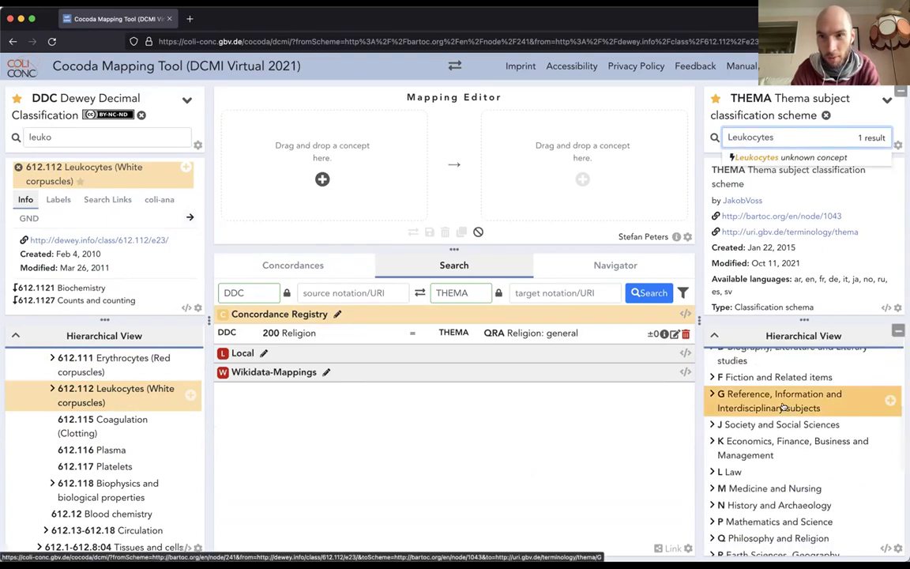
pyautogui.scroll(-1, 789, 410)
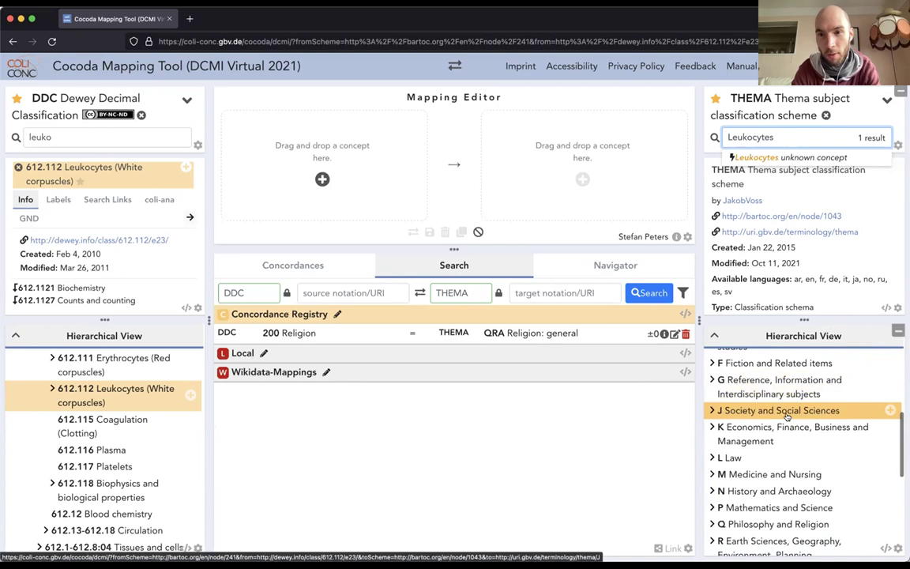
pyautogui.click(828, 255)
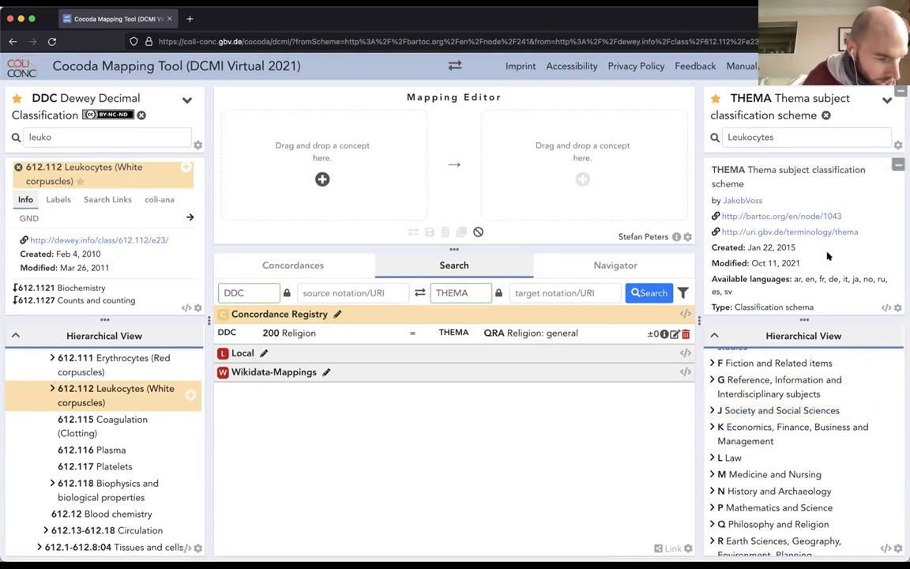
# Browse the 28 concordances, show the DDC→IXTHEO mappings, and select THEMA in the target filter.
pyautogui.click(308, 268)
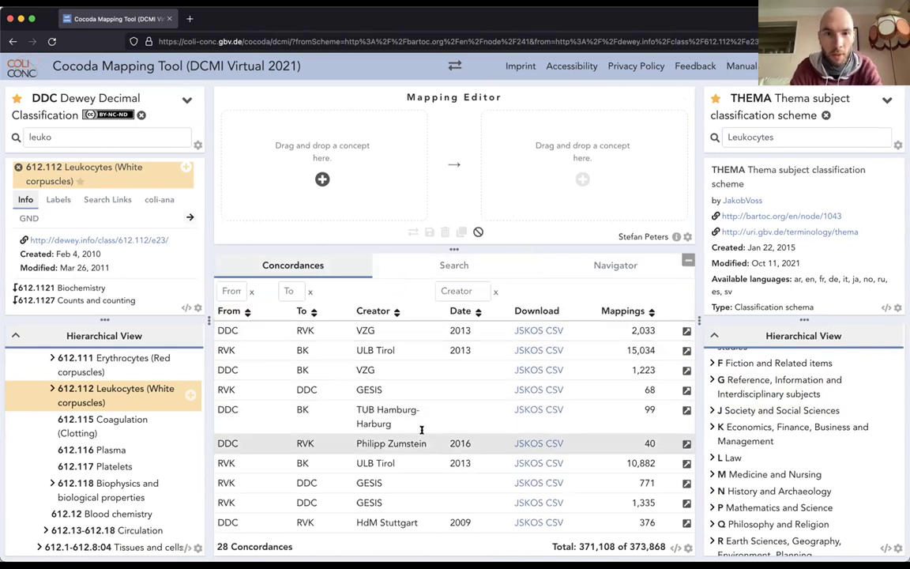
pyautogui.scroll(-3, 421, 433)
pyautogui.scroll(3, 421, 436)
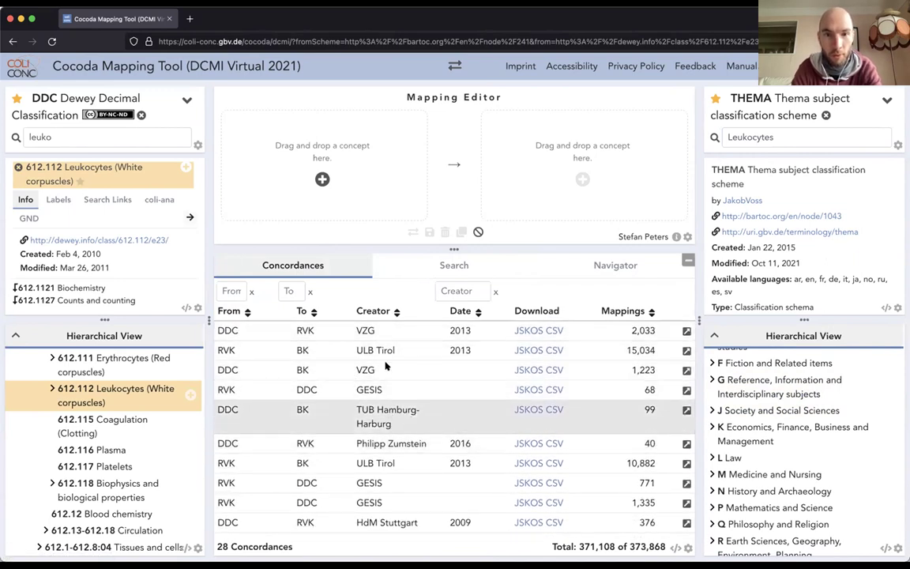
pyautogui.scroll(-5, 390, 444)
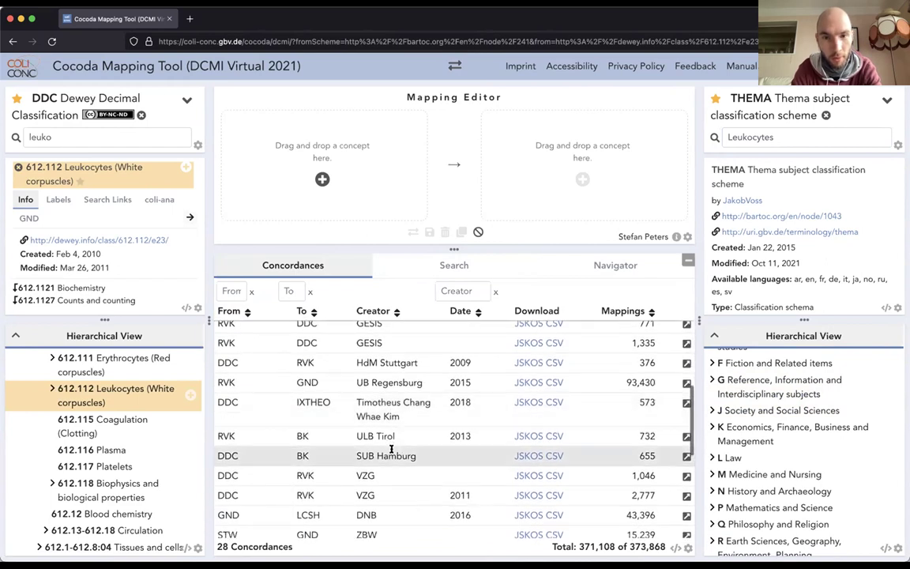
pyautogui.scroll(-1, 391, 448)
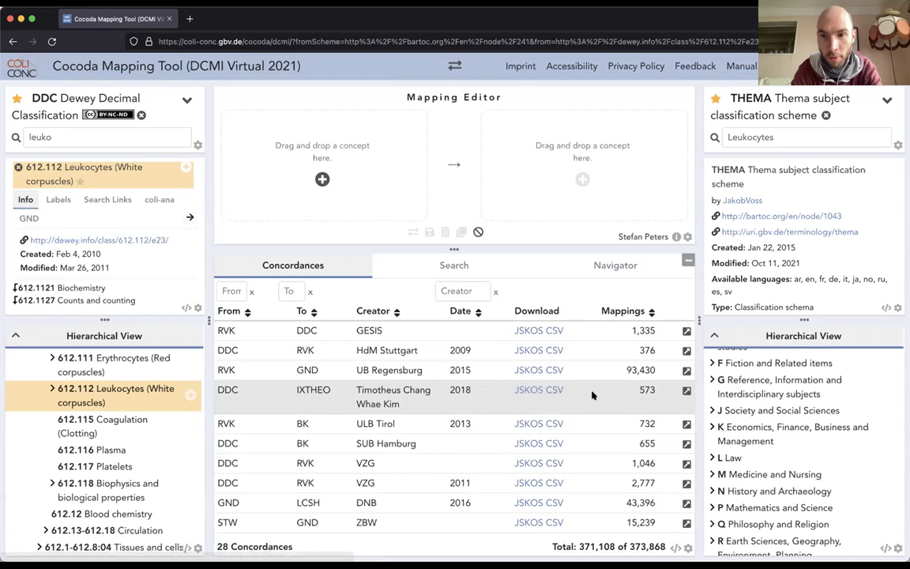
pyautogui.scroll(1, 593, 395)
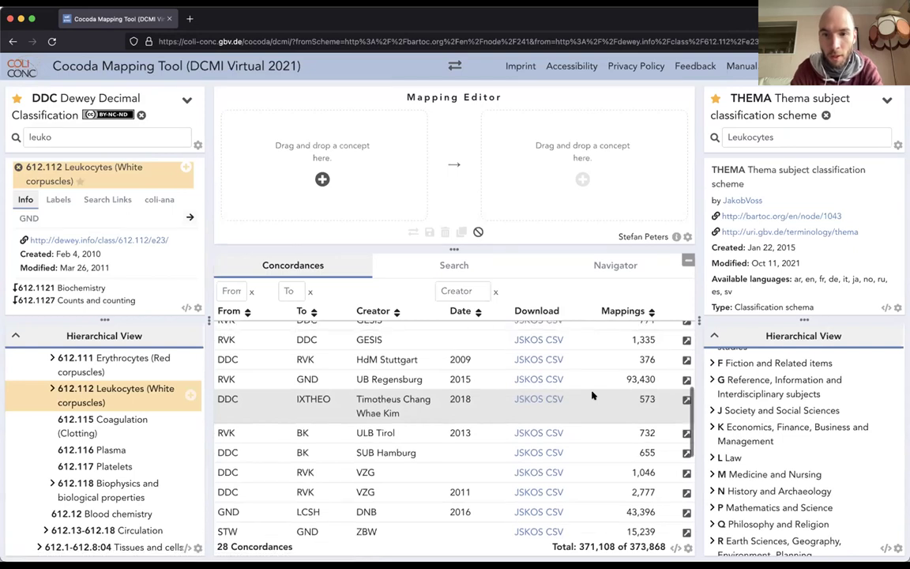
pyautogui.click(684, 401)
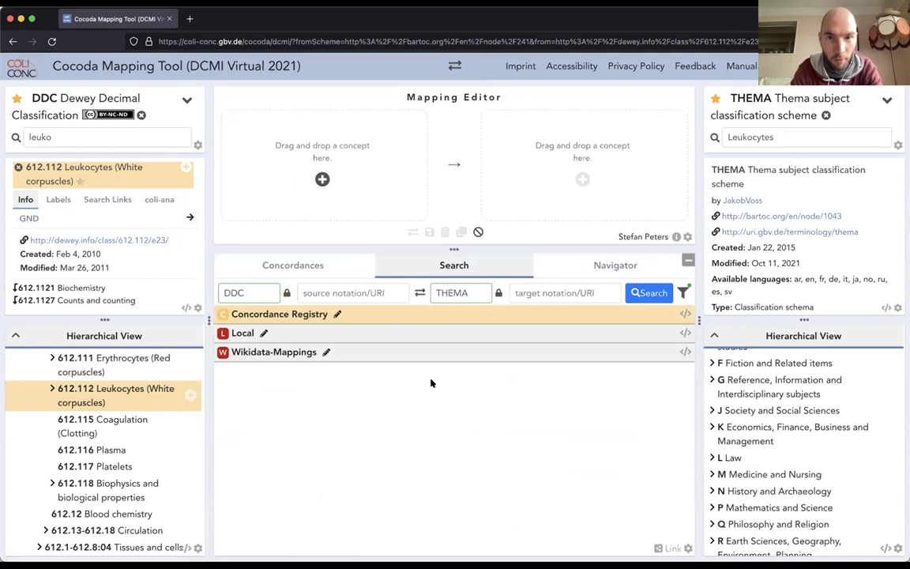
pyautogui.doubleClick(468, 290)
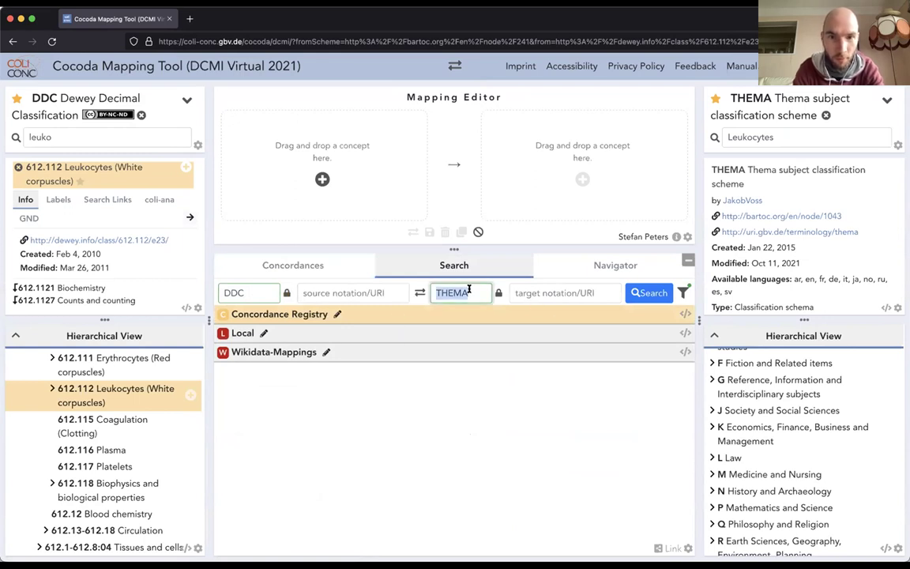
# Clear THEMA from the target filter and set the concordance filter to all concordances.
pyautogui.press('BackSpace')
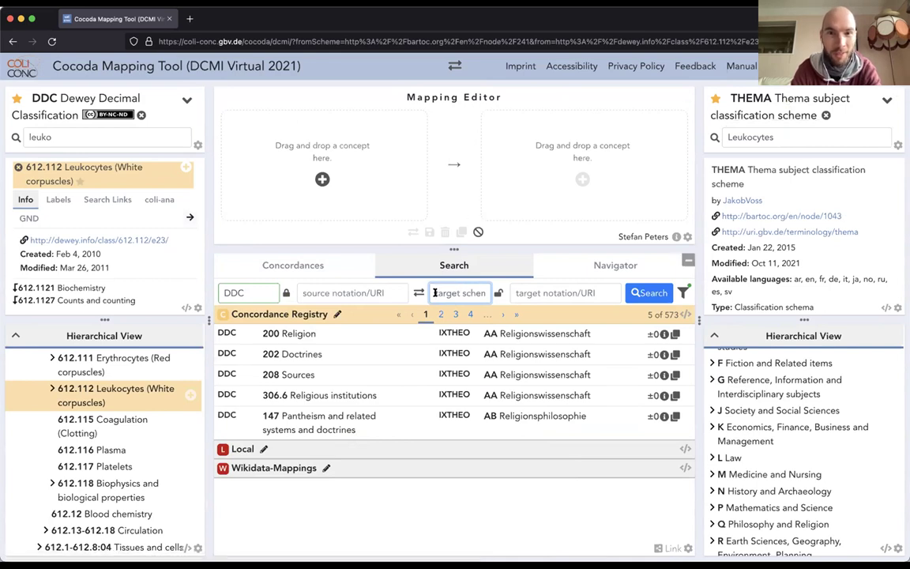
pyautogui.click(682, 294)
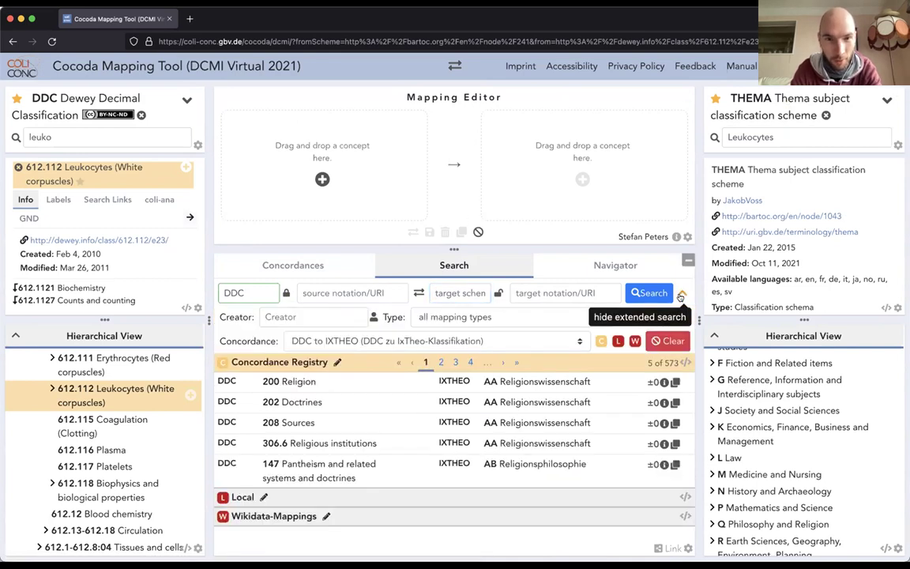
pyautogui.click(682, 293)
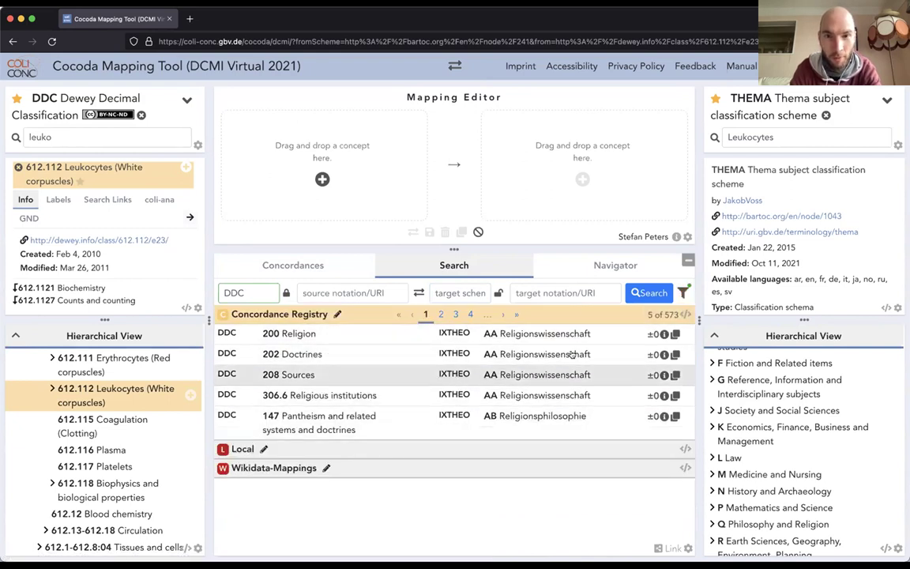
pyautogui.click(682, 294)
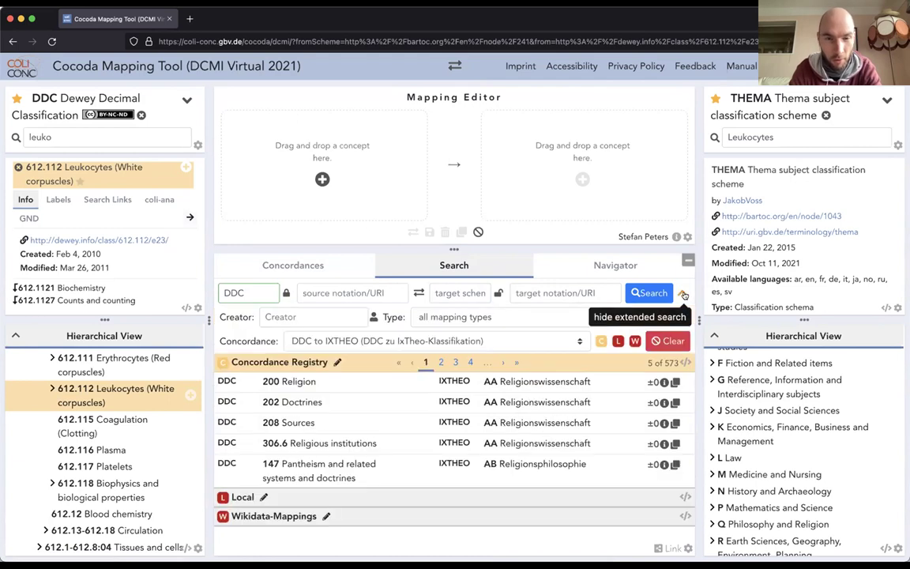
pyautogui.click(336, 340)
pyautogui.click(340, 145)
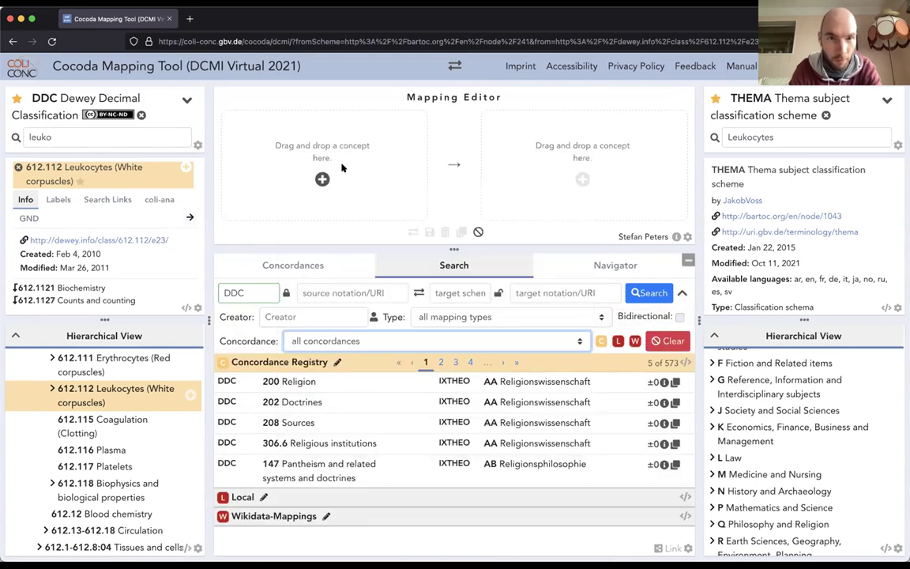
pyautogui.click(432, 266)
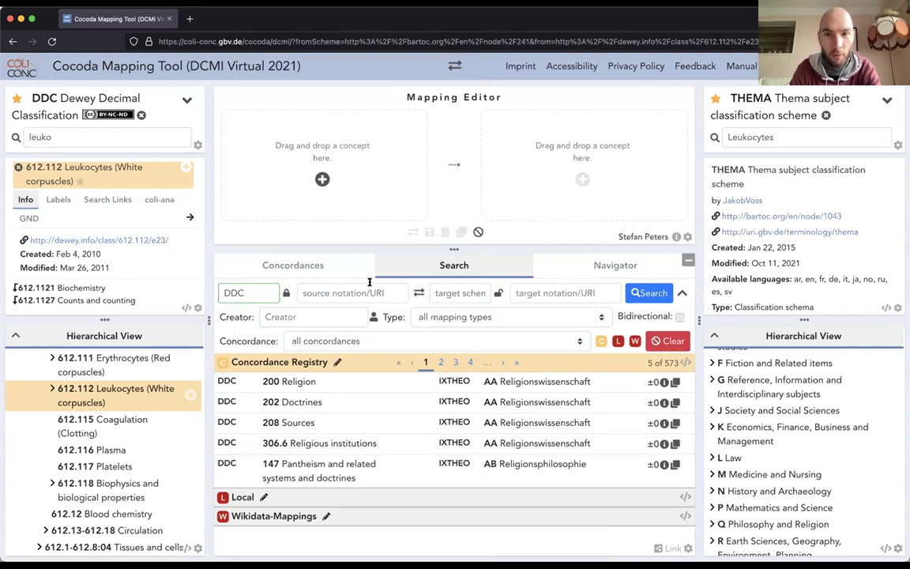
# Rerun the DDC mapping search to get 11,924 mappings with MESH, RVK, THEMA and BK targets.
pyautogui.click(647, 293)
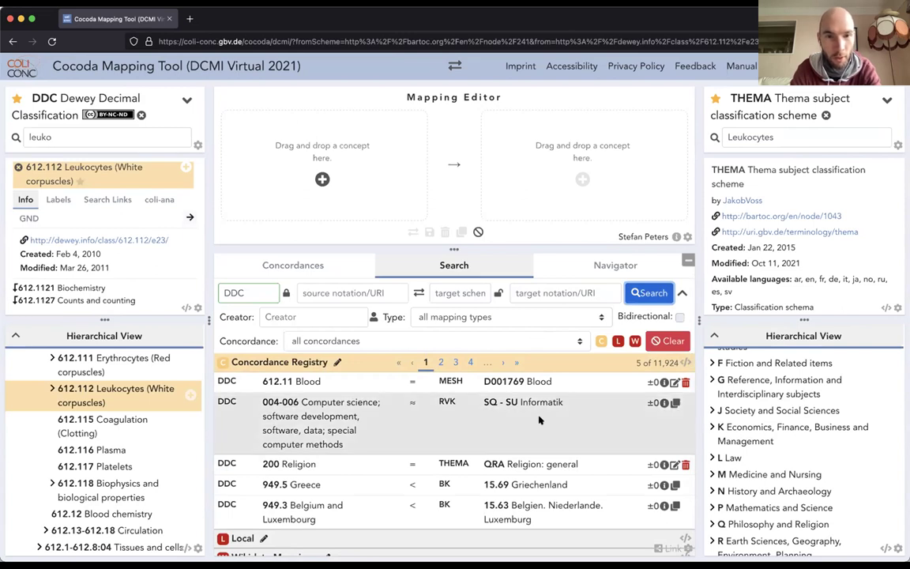
pyautogui.scroll(-1, 537, 410)
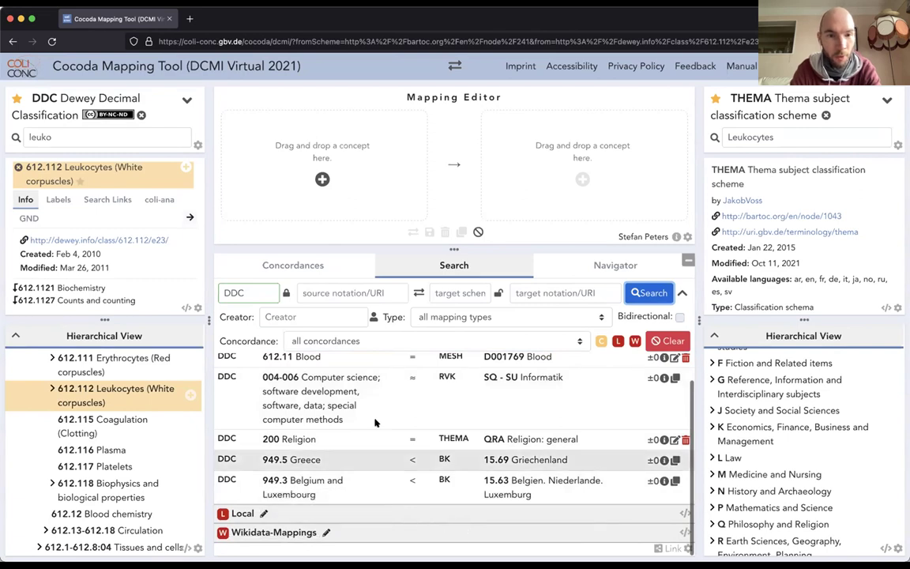
pyautogui.scroll(1, 376, 423)
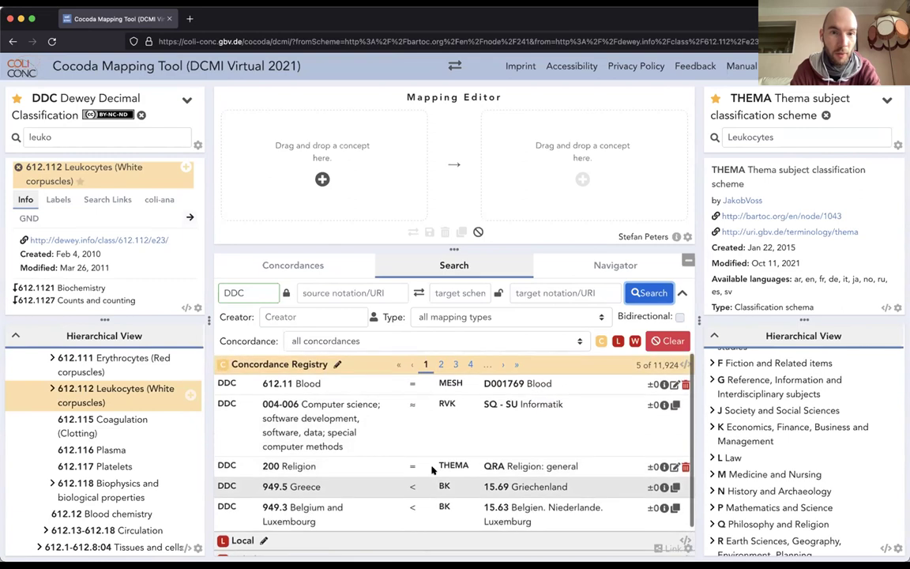
pyautogui.click(301, 267)
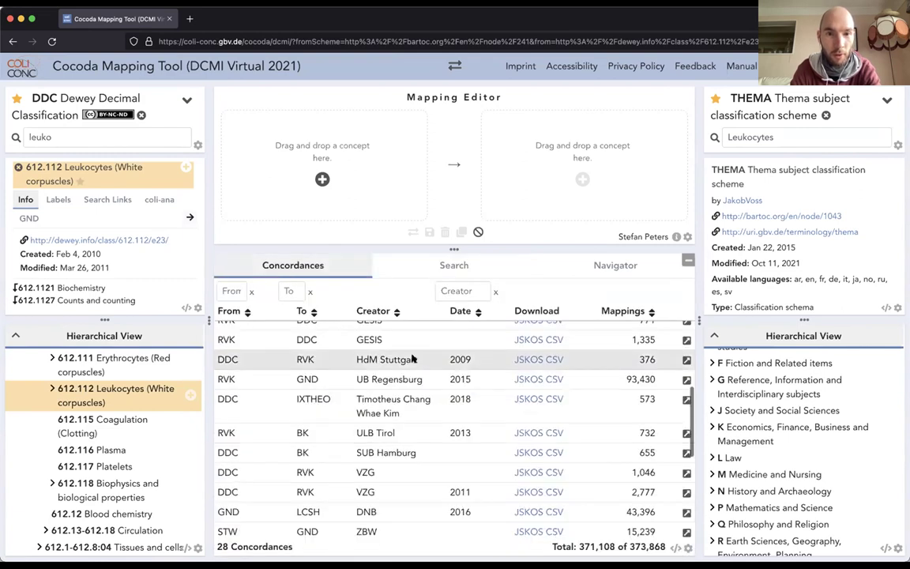
pyautogui.click(452, 265)
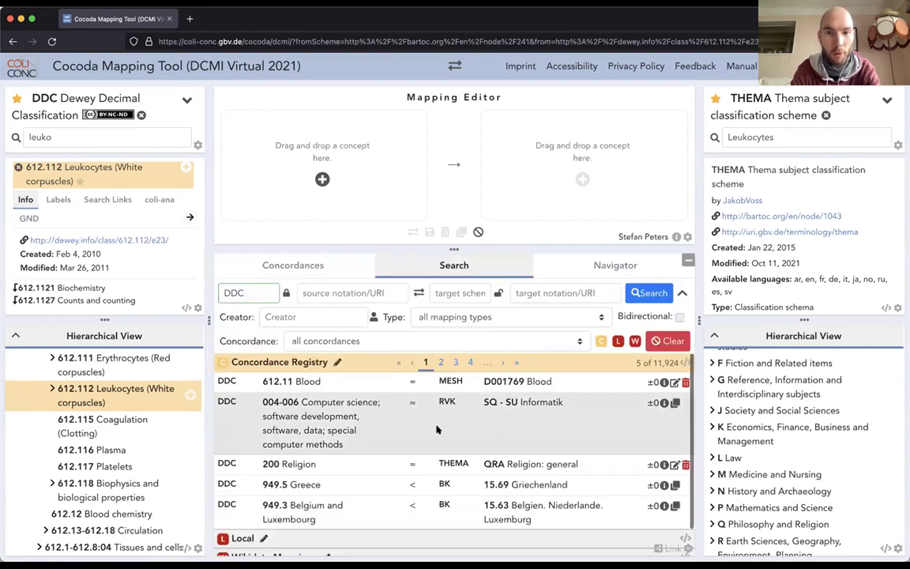
pyautogui.scroll(-2, 442, 409)
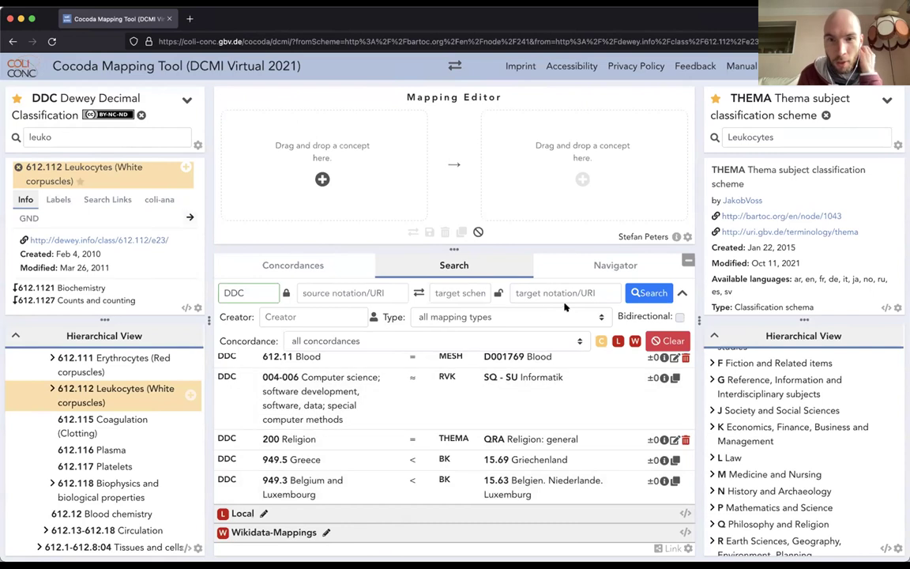
# Tick Bidirectional so DDC results grow to 192,629 mappings, including IXTHEO-to-DDC ones.
pyautogui.doubleClick(253, 289)
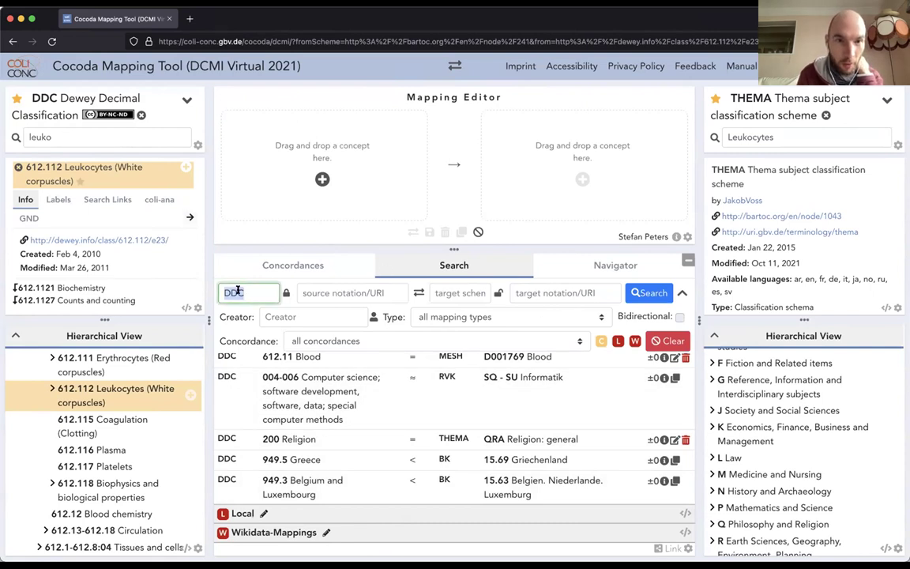
pyautogui.click(480, 296)
pyautogui.click(348, 293)
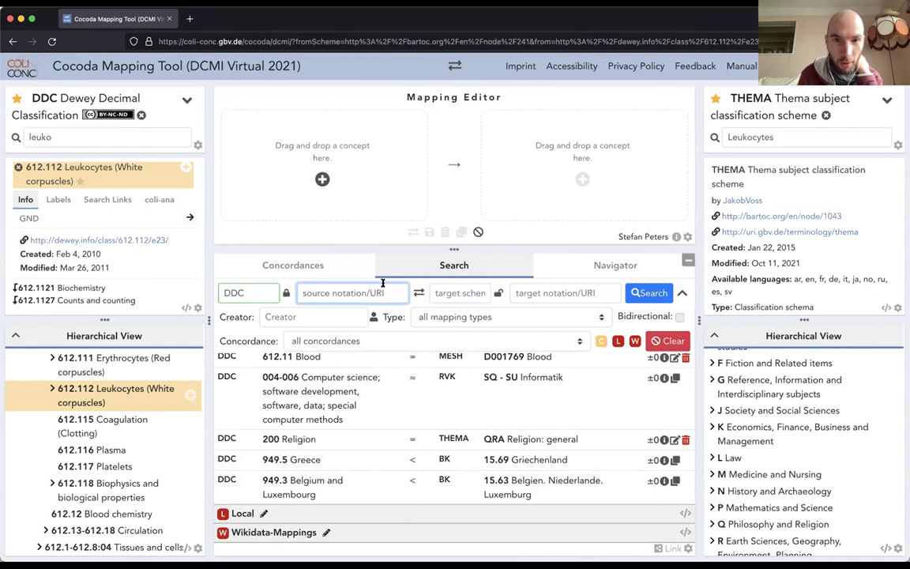
pyautogui.click(294, 318)
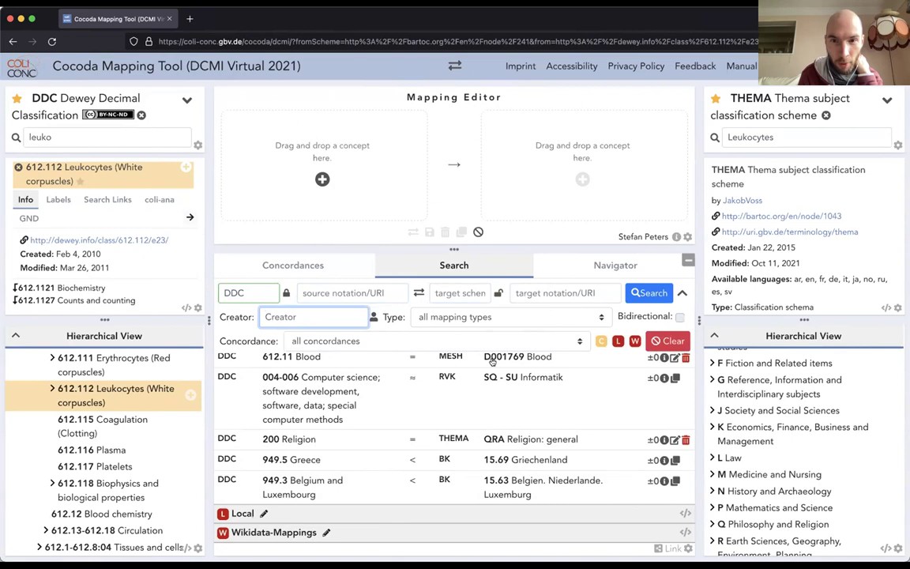
pyautogui.scroll(1, 684, 347)
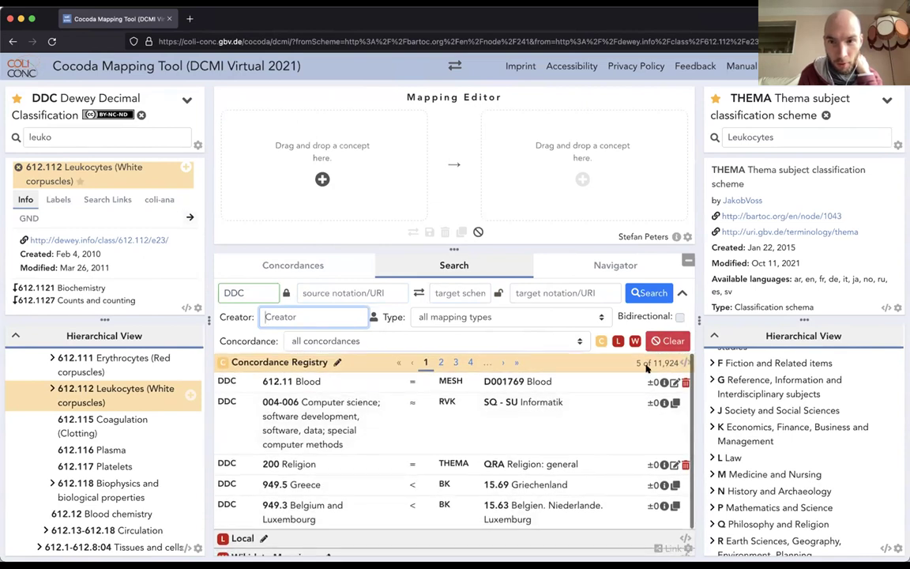
pyautogui.click(260, 294)
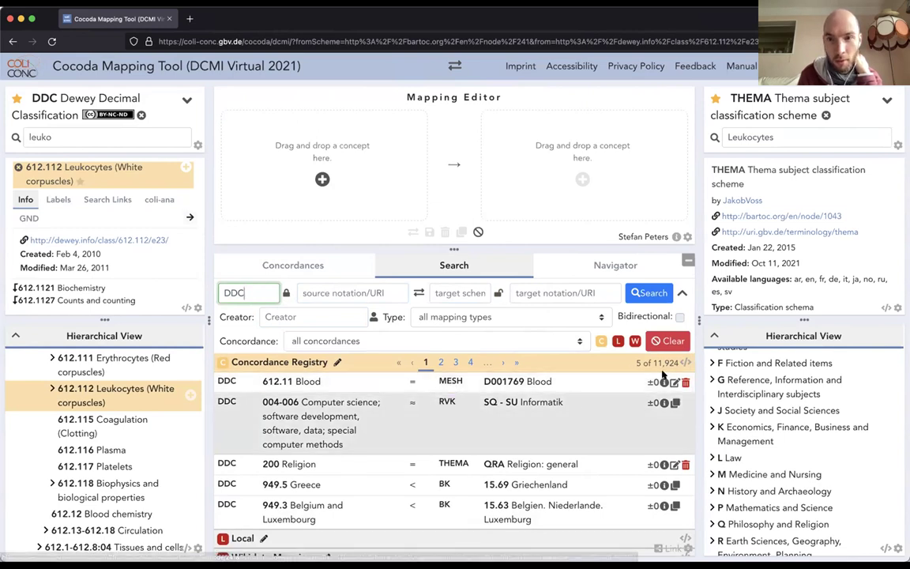
pyautogui.click(678, 317)
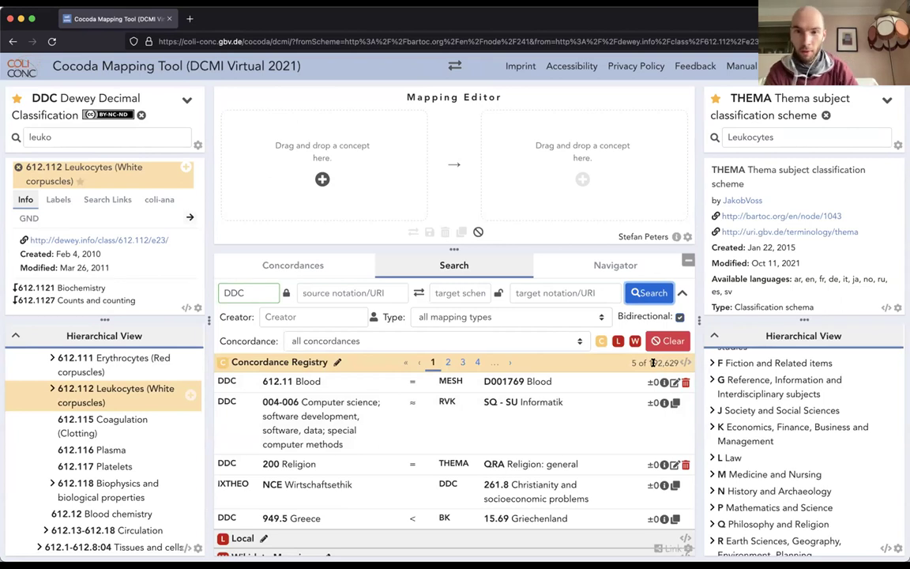
pyautogui.click(458, 291)
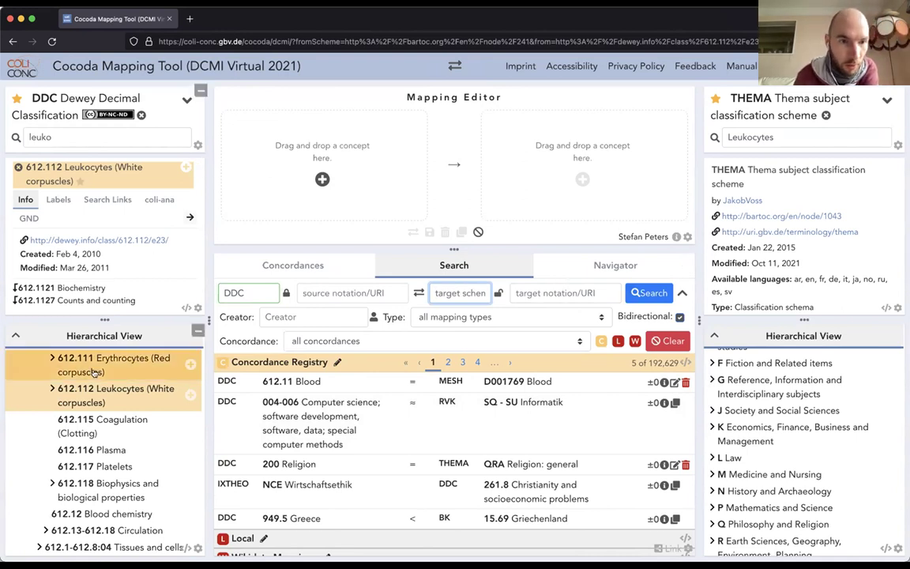
# Select DDC 004 Computer science and list its 36 registry mappings and the THEMA UY recommendation.
pyautogui.scroll(15, 86, 402)
pyautogui.scroll(-3, 86, 402)
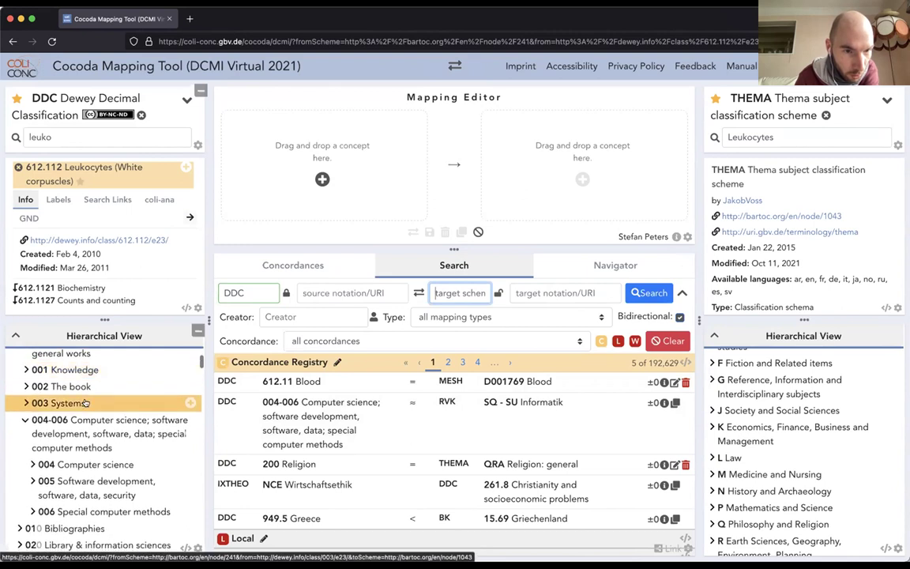
pyautogui.click(111, 420)
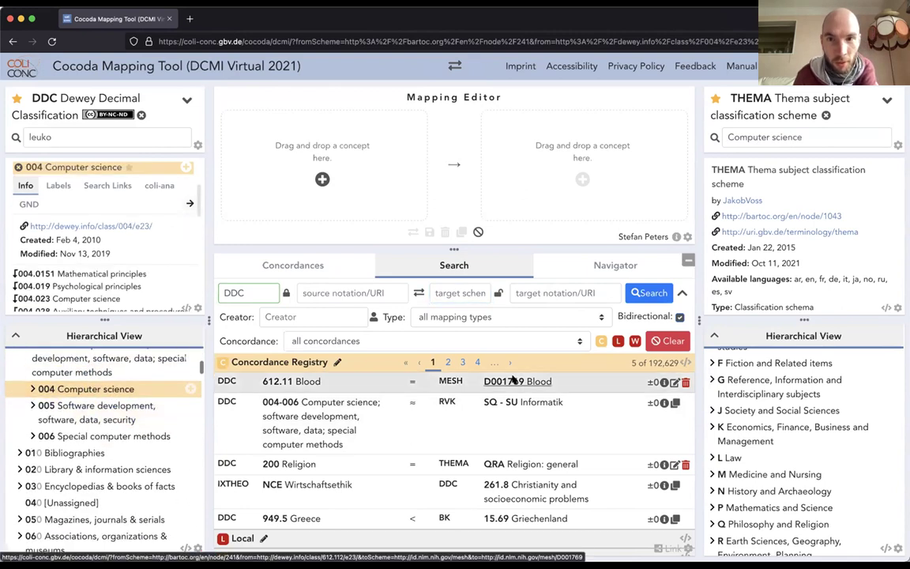
pyautogui.click(613, 263)
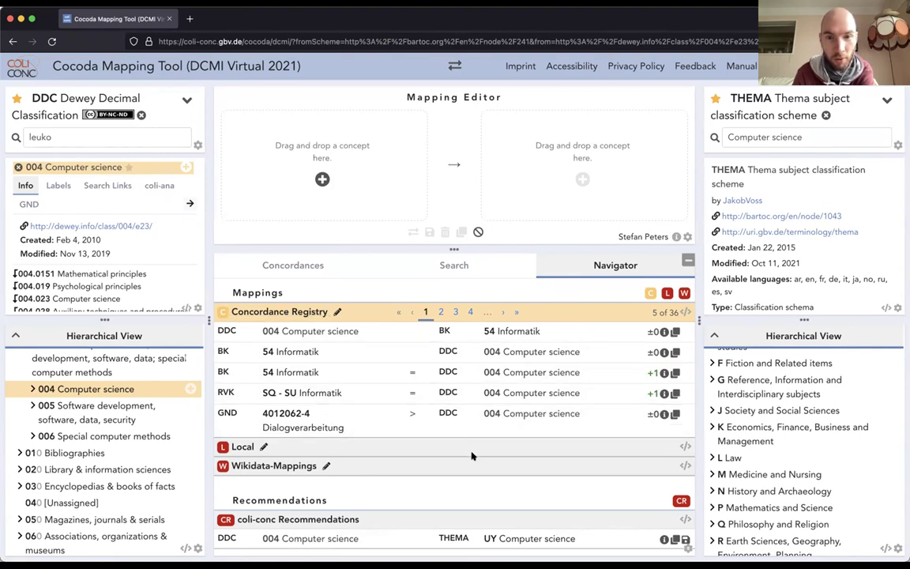
pyautogui.scroll(-1, 472, 456)
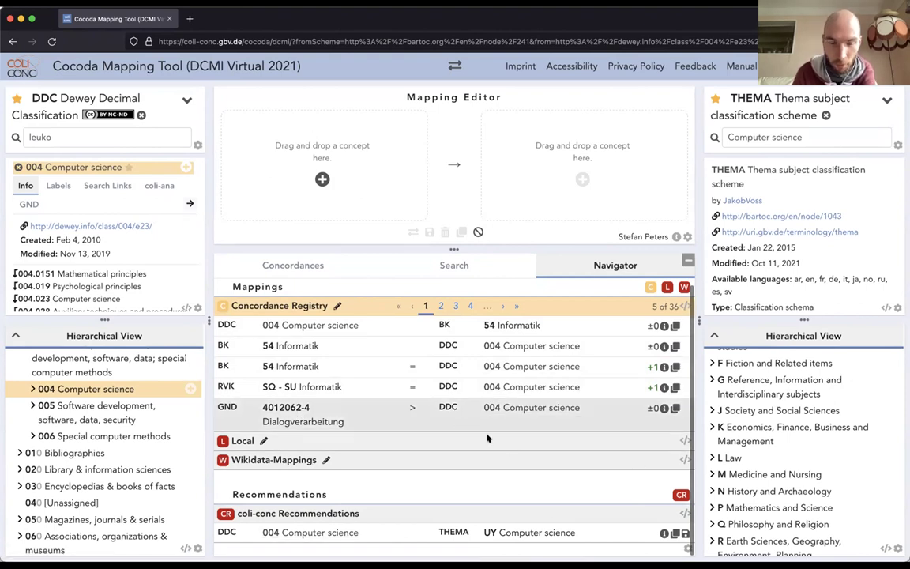
# Turn 'Show results of all concept schemes' off and back on in the Mapping Browser settings.
pyautogui.click(687, 547)
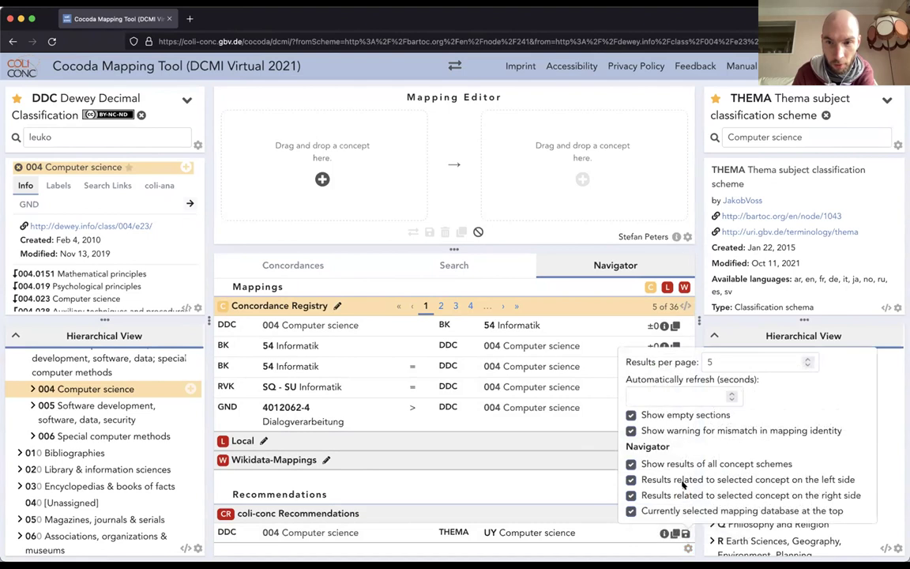
pyautogui.click(778, 466)
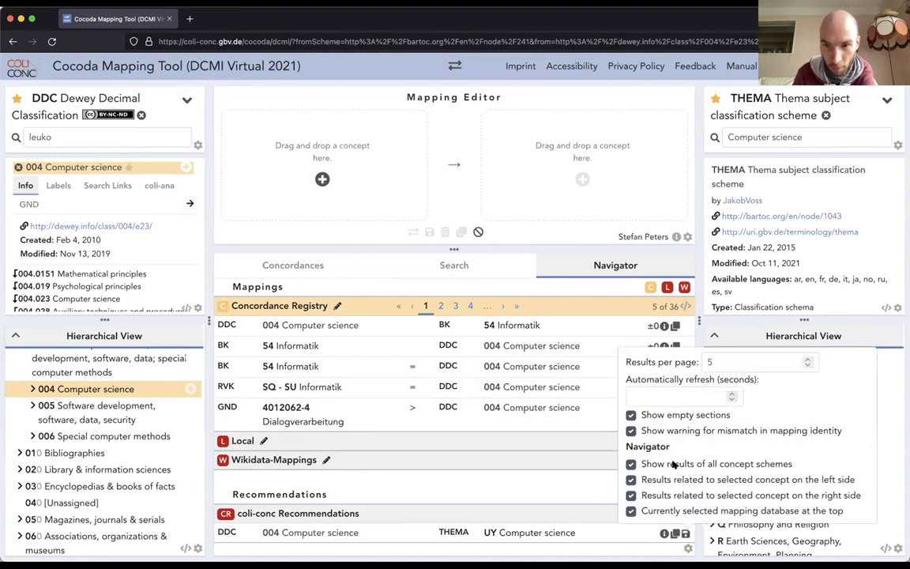
pyautogui.moveTo(672, 465)
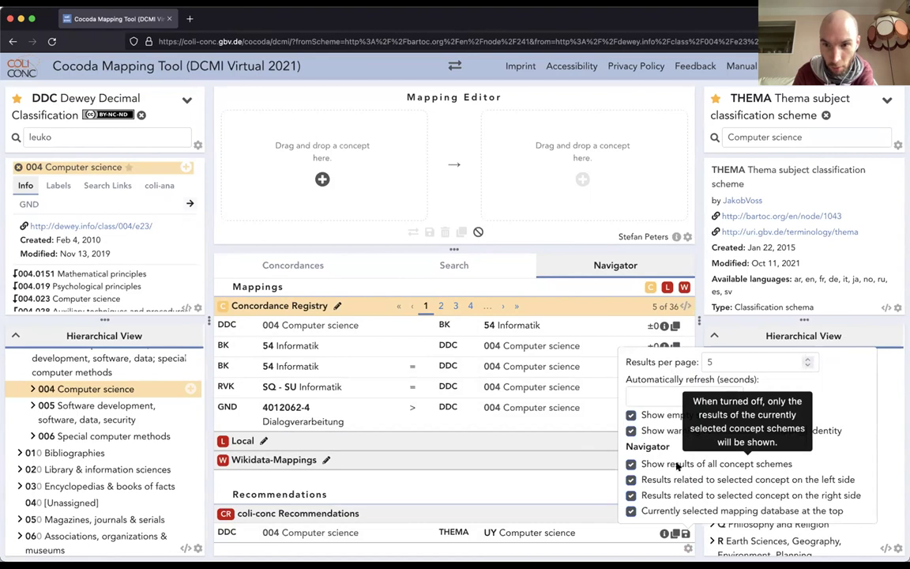
pyautogui.click(677, 466)
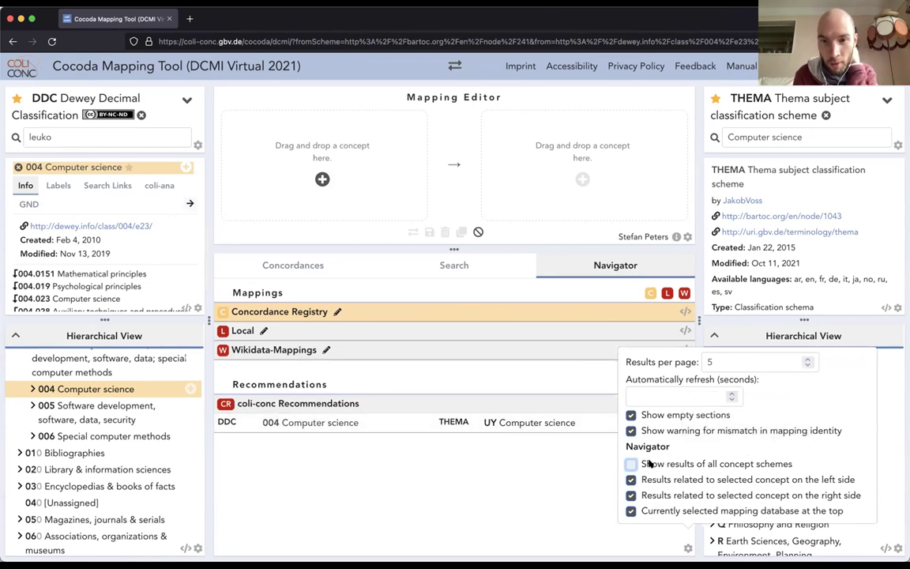
pyautogui.click(651, 463)
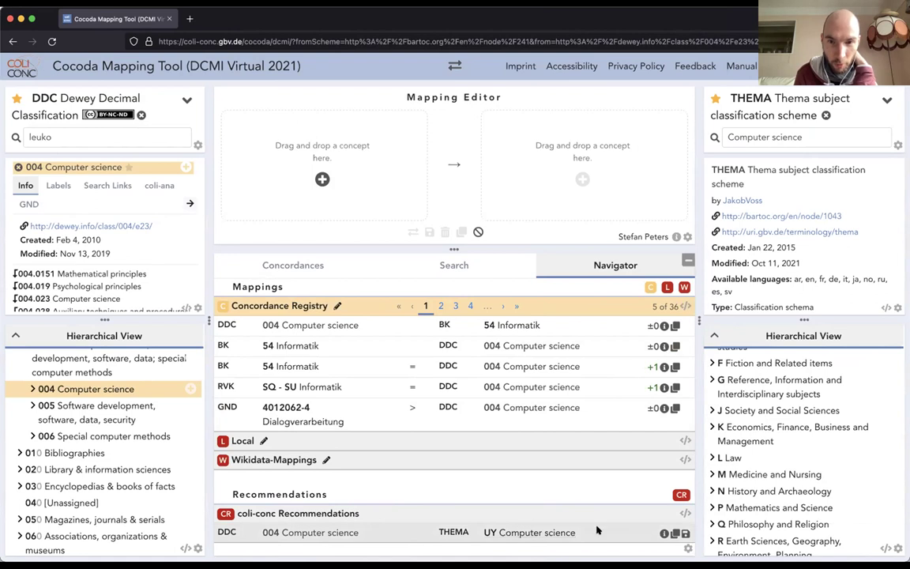
pyautogui.click(809, 139)
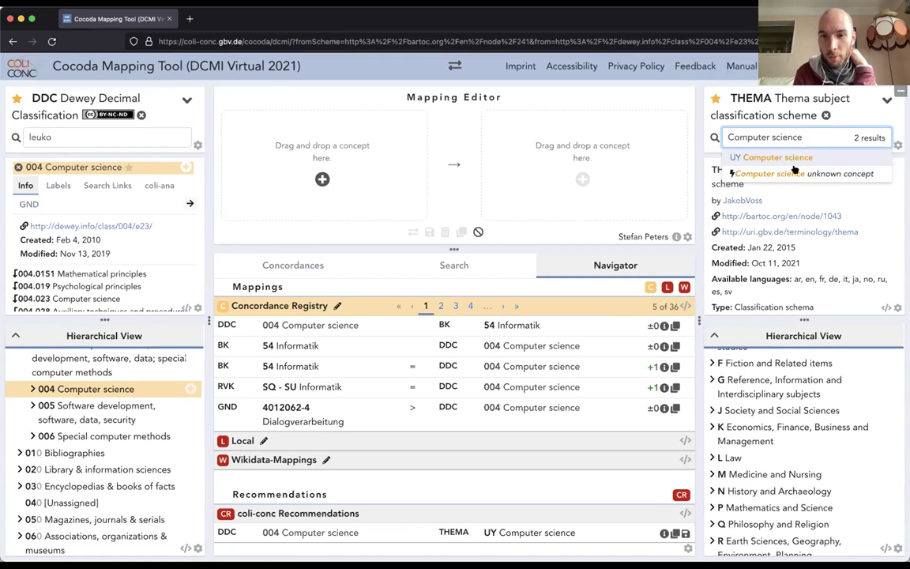
pyautogui.press('Escape')
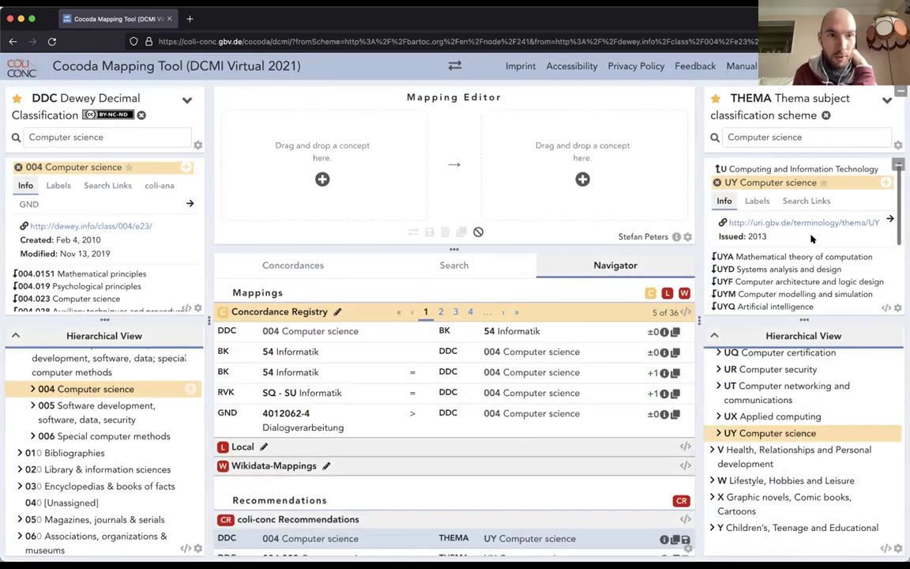
pyautogui.scroll(-4, 583, 494)
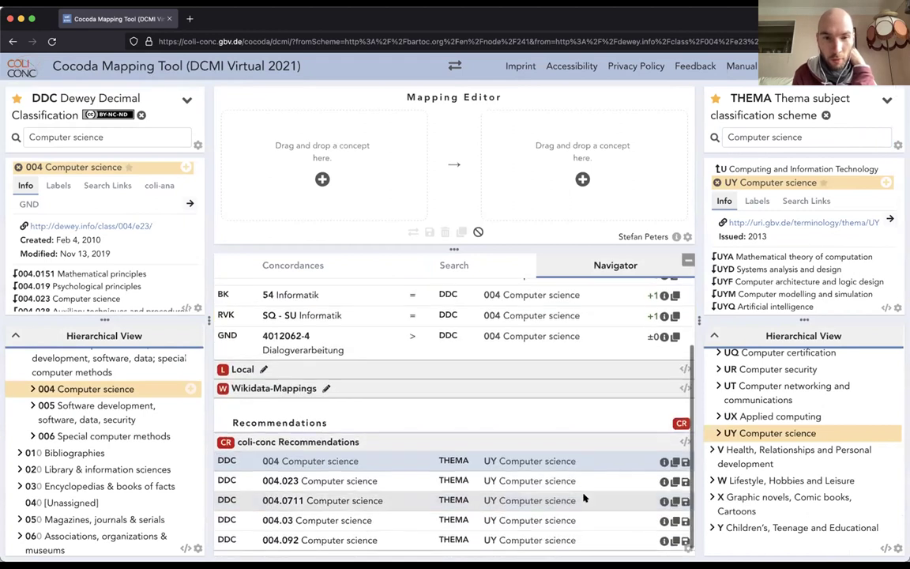
pyautogui.scroll(2, 583, 496)
pyautogui.scroll(-3, 583, 496)
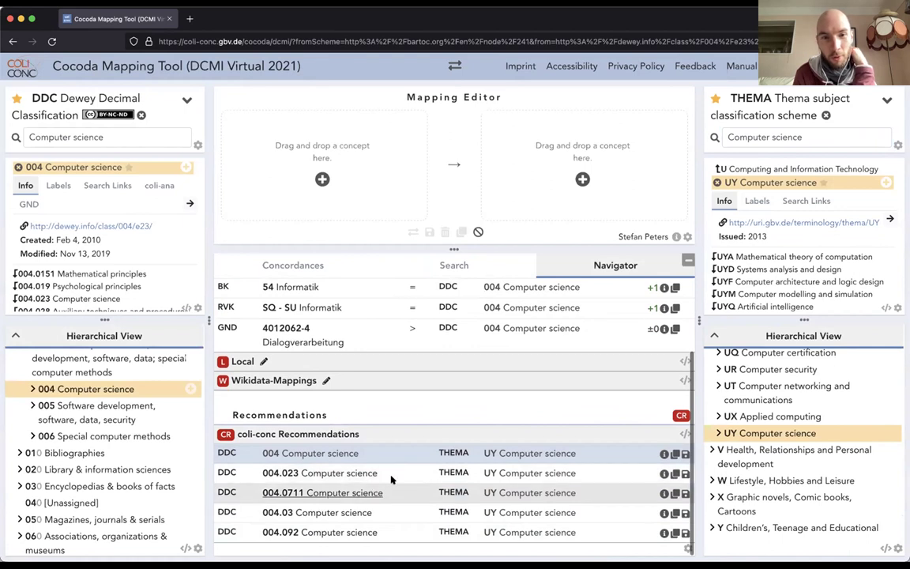
pyautogui.scroll(2, 388, 410)
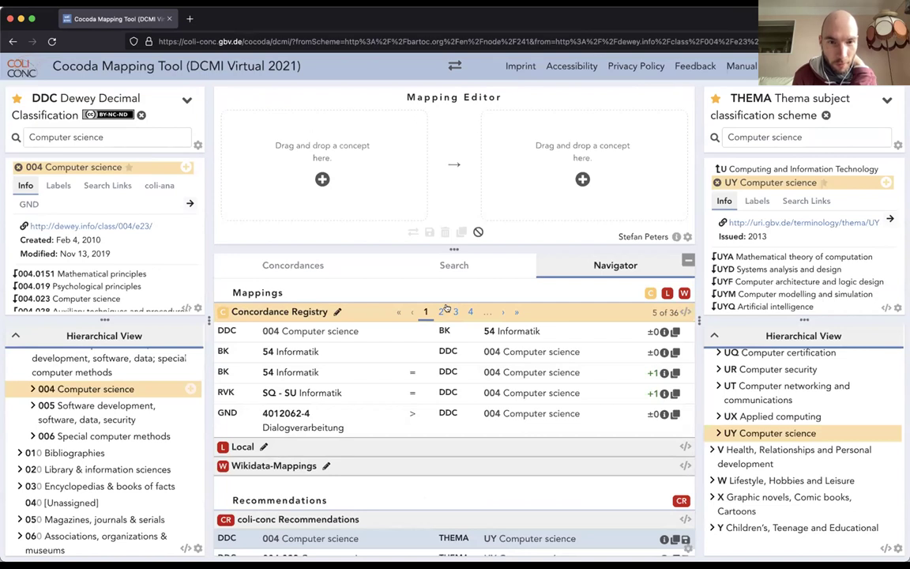
pyautogui.scroll(-1, 442, 403)
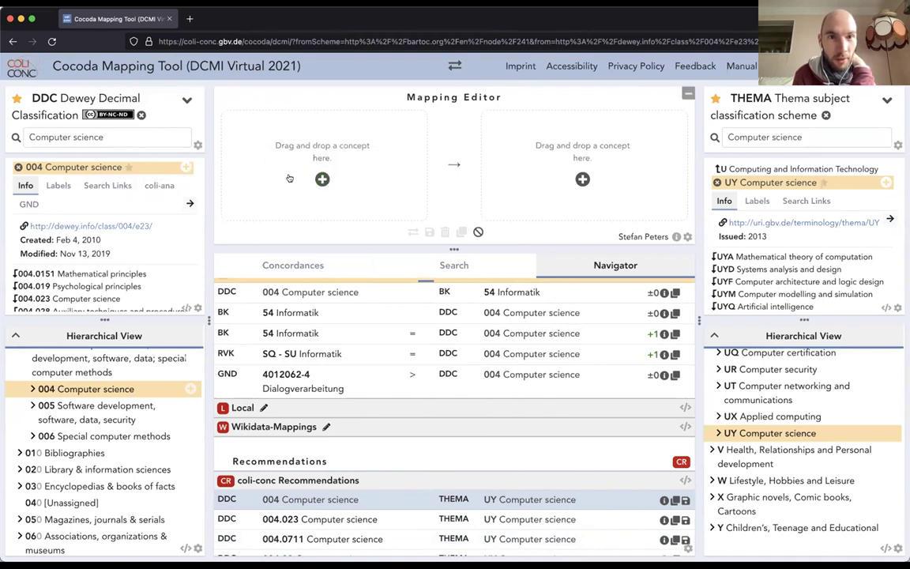
# Place DDC 004 Computer science in the Mapping Editor's source slot.
pyautogui.click(319, 179)
pyautogui.click(347, 169)
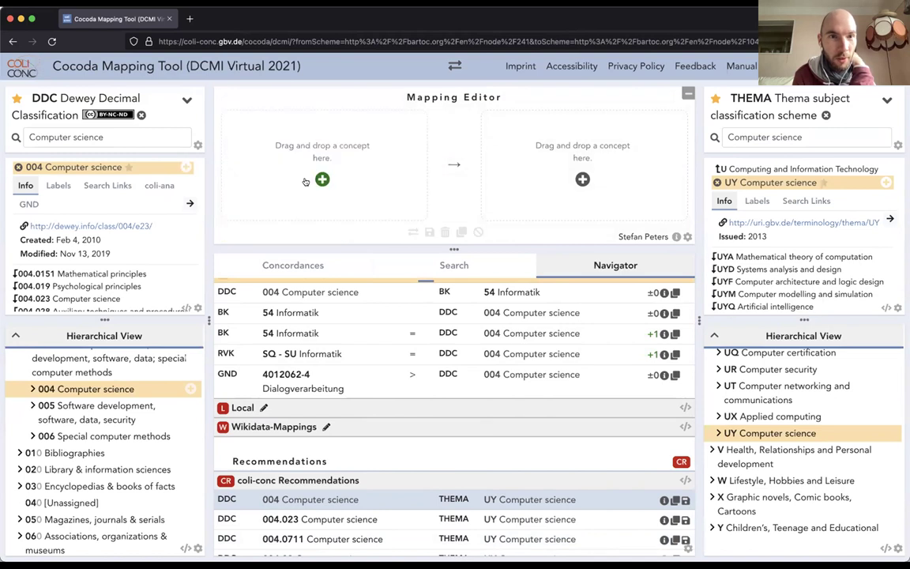
pyautogui.click(185, 167)
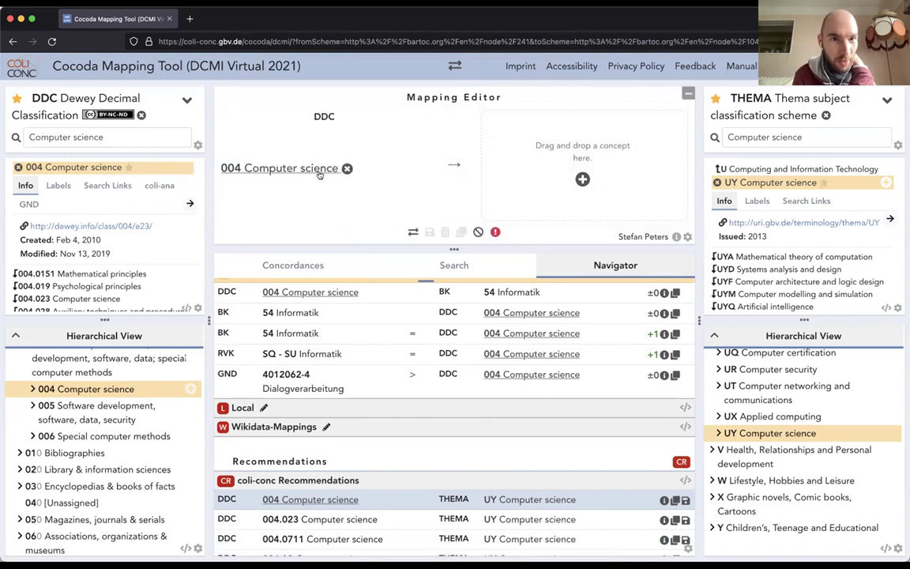
pyautogui.click(346, 169)
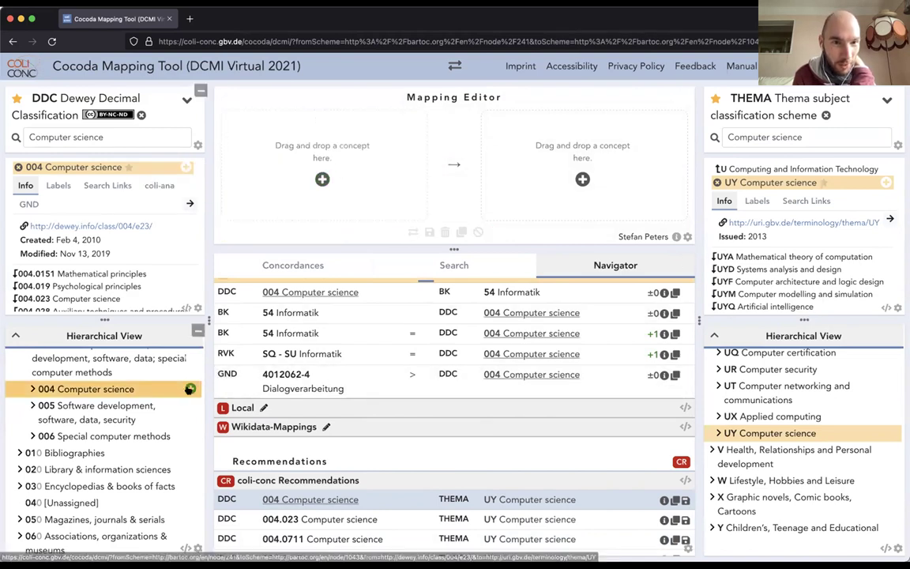
pyautogui.click(190, 389)
pyautogui.click(347, 169)
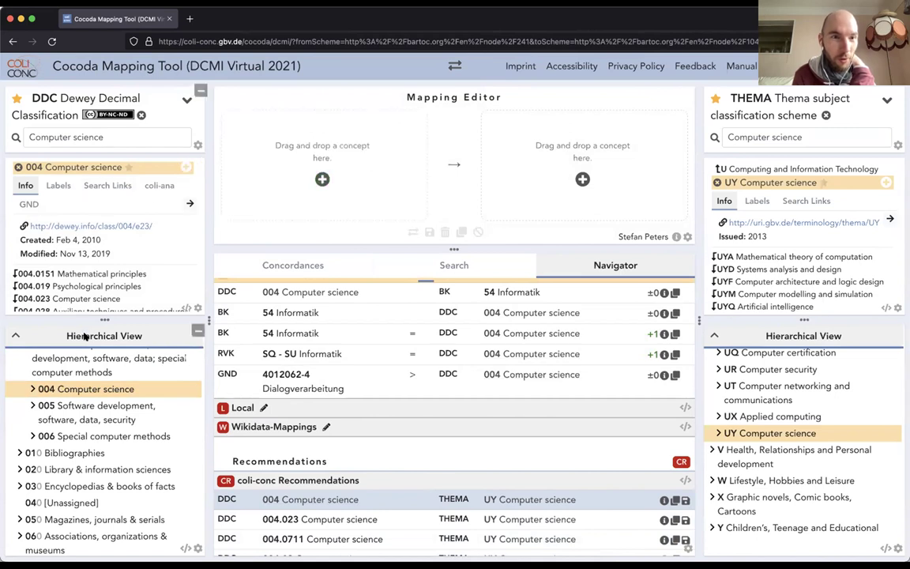
pyautogui.moveTo(80, 391); pyautogui.dragTo(371, 205)
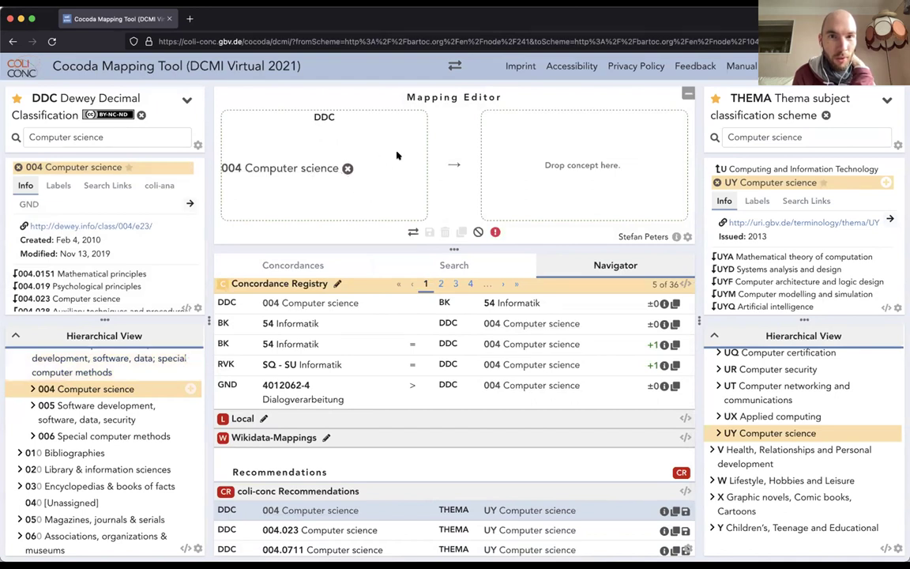
pyautogui.click(347, 169)
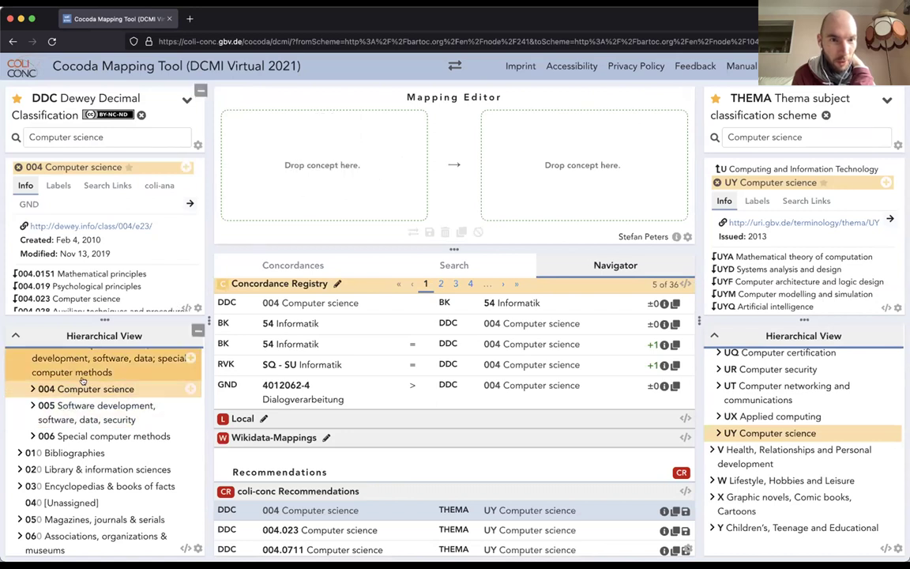
pyautogui.moveTo(333, 181); pyautogui.dragTo(365, 190)
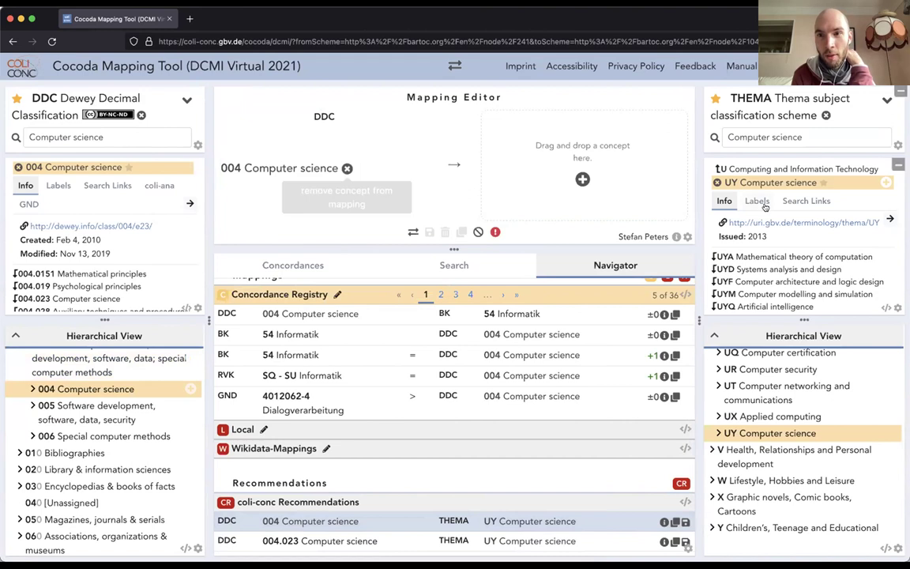
# Add THEMA UY Computer science as the target, leaving an unsaved 004 → UY draft.
pyautogui.moveTo(761, 183); pyautogui.dragTo(602, 168)
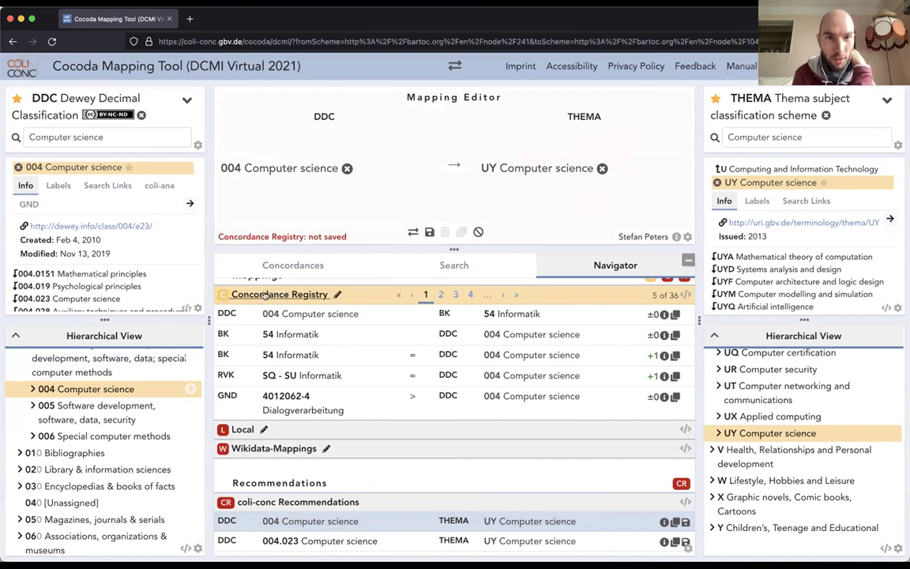
pyautogui.scroll(1, 266, 293)
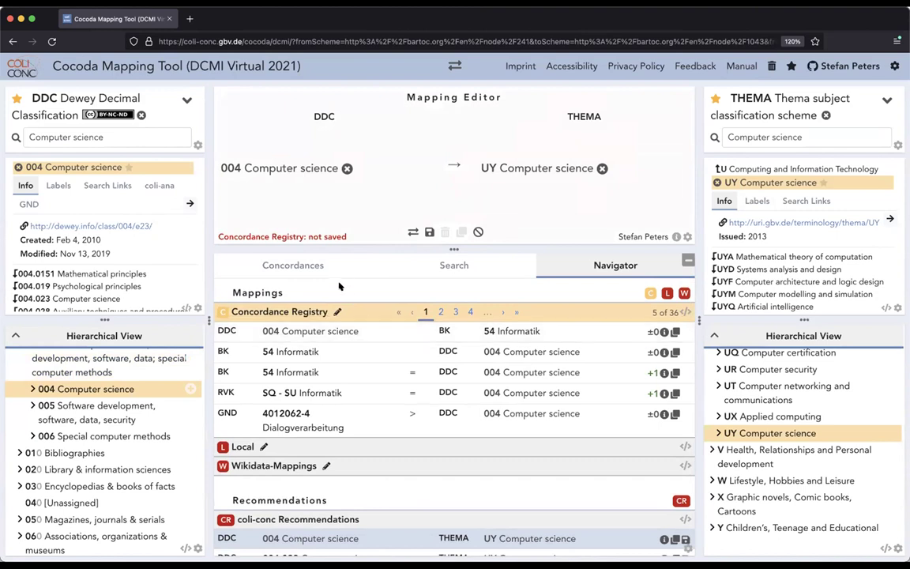
pyautogui.click(346, 169)
pyautogui.click(602, 168)
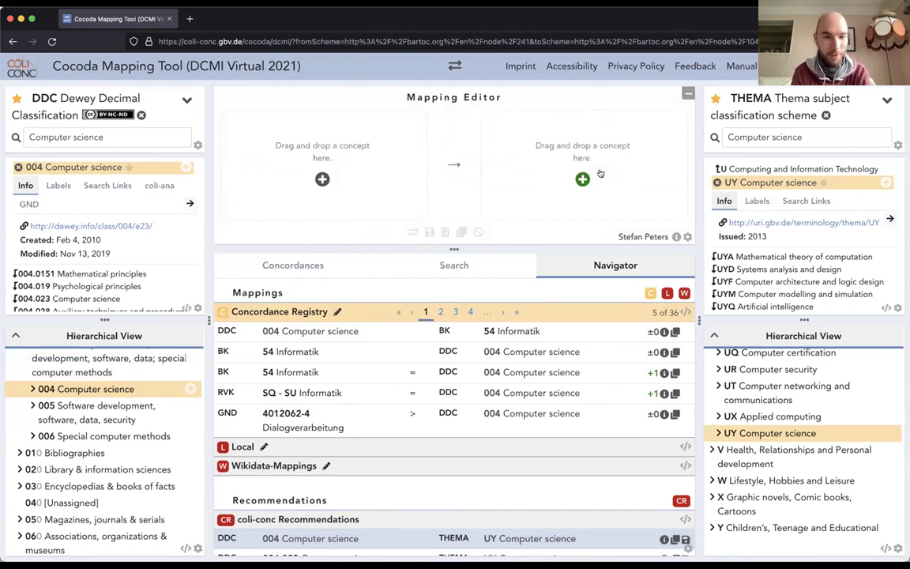
pyautogui.hotkey('ctrl', 'a')
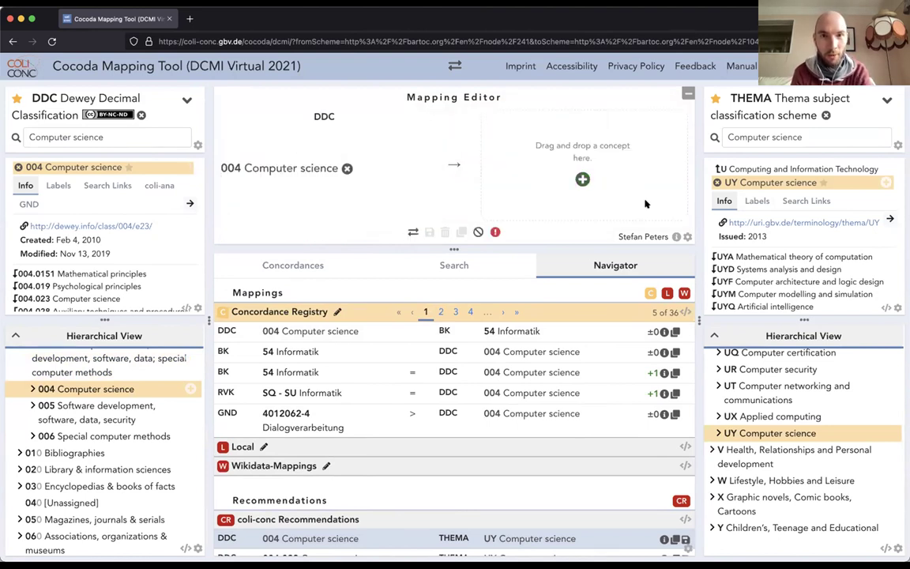
pyautogui.hotkey('ctrl', 'd')
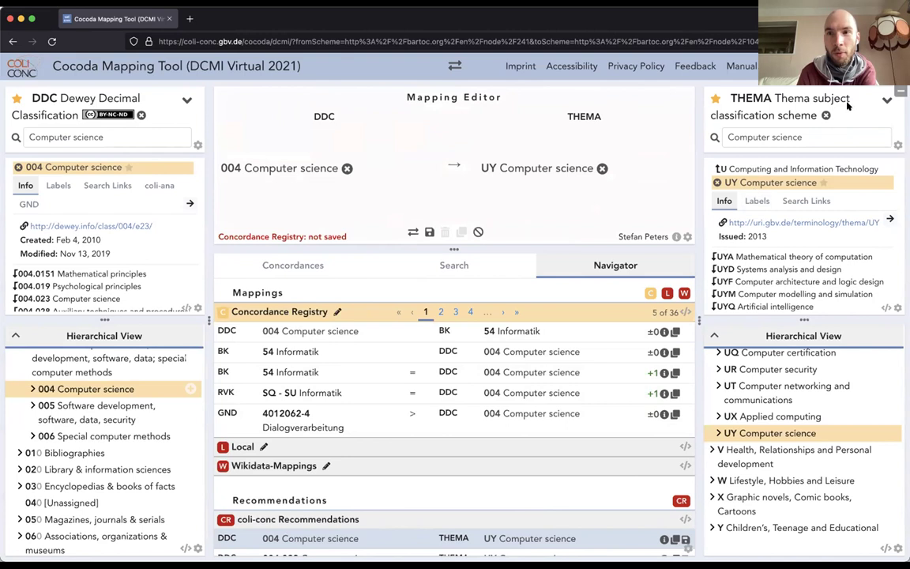
pyautogui.click(809, 79)
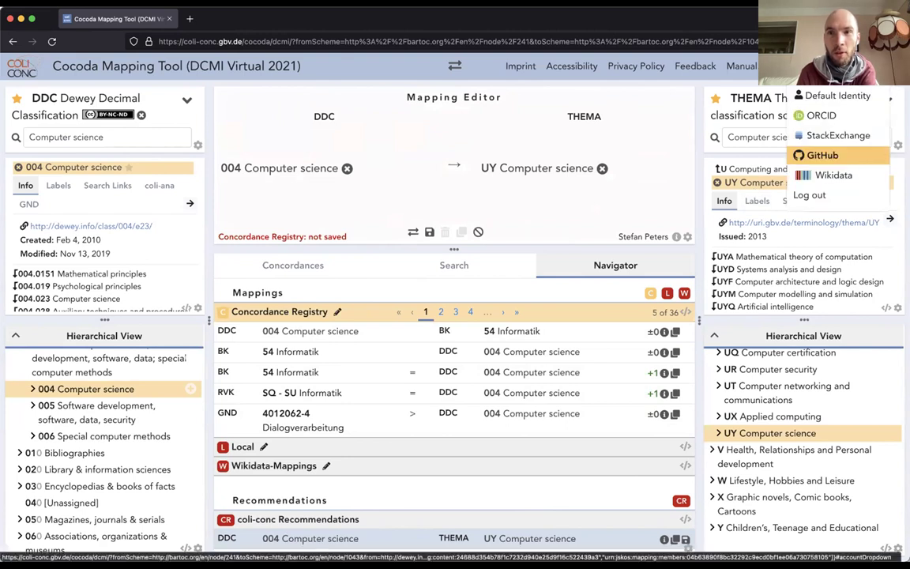
pyautogui.click(345, 325)
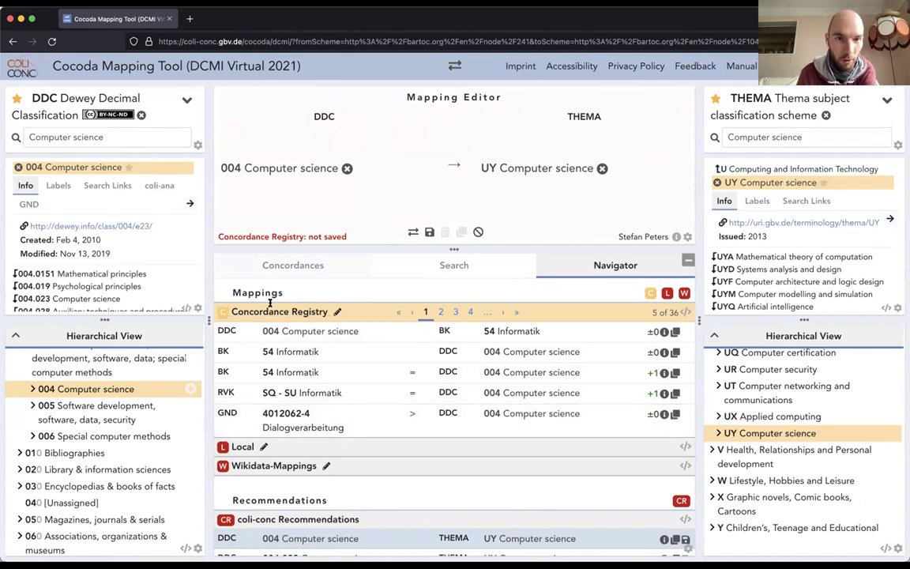
pyautogui.click(243, 447)
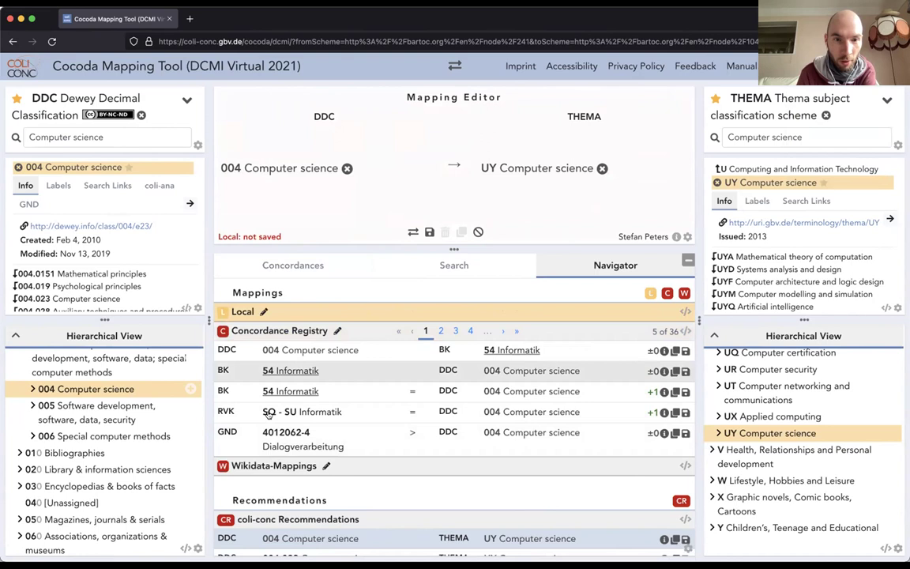
pyautogui.click(265, 466)
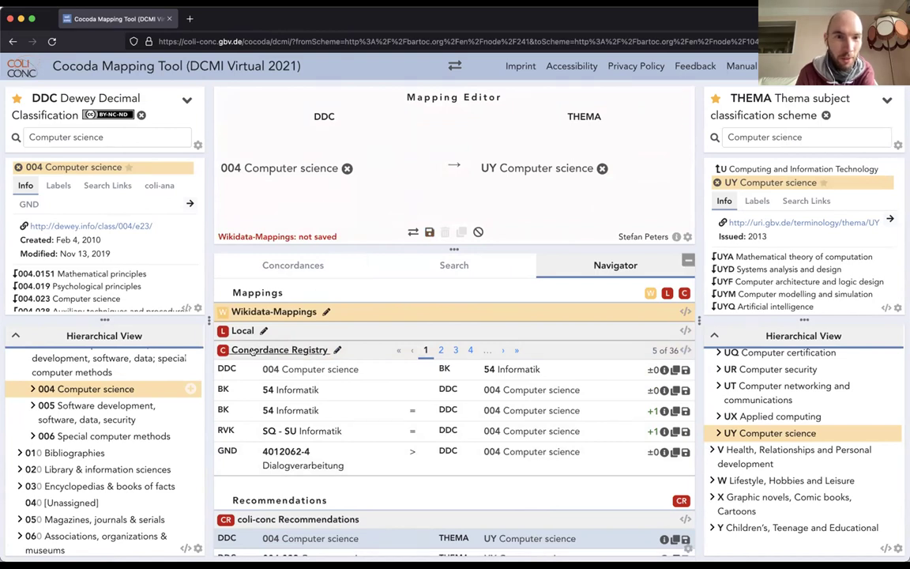
pyautogui.click(279, 349)
pyautogui.moveTo(877, 66)
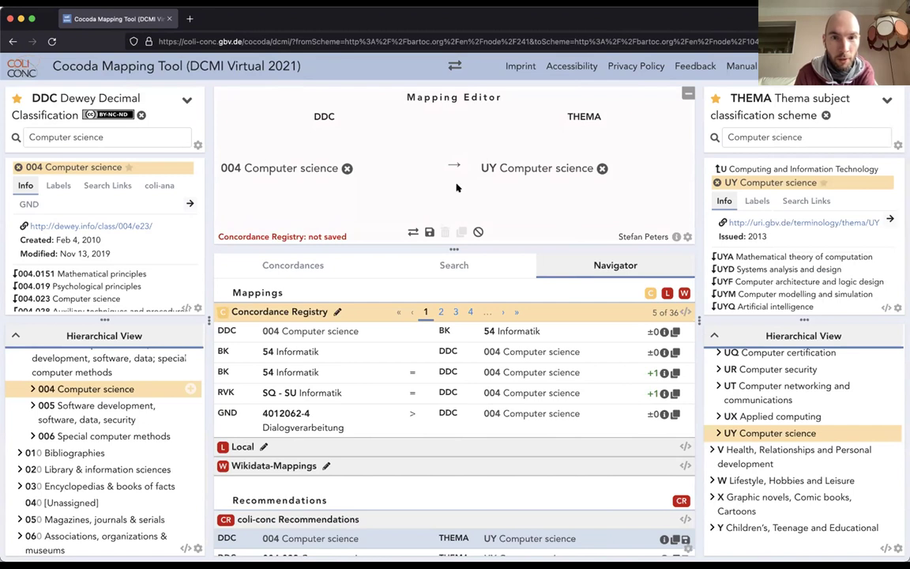
# Save the 004 → UY mapping to the Concordance Registry, toggle an upvote, and open its Mapping Details.
pyautogui.click(428, 232)
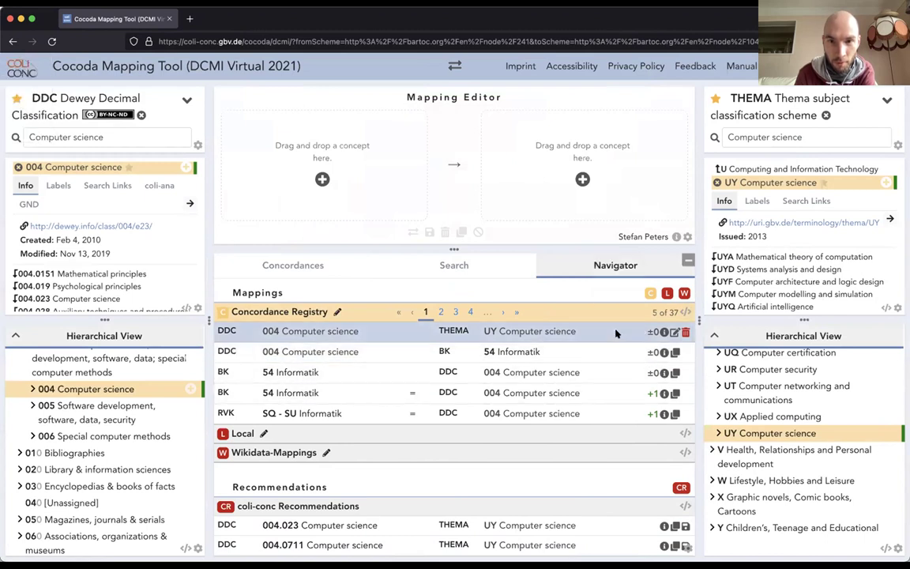
pyautogui.moveTo(660, 331)
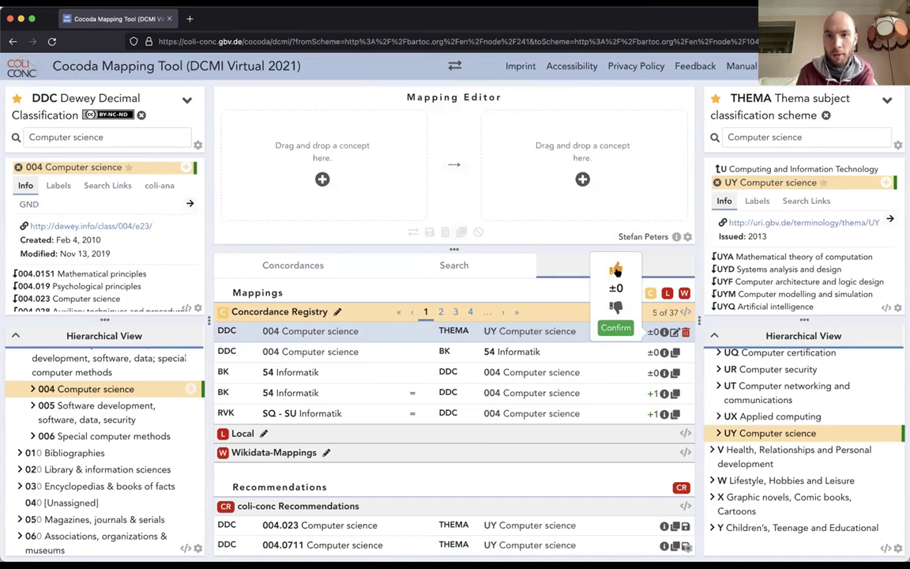
pyautogui.click(616, 268)
pyautogui.click(625, 270)
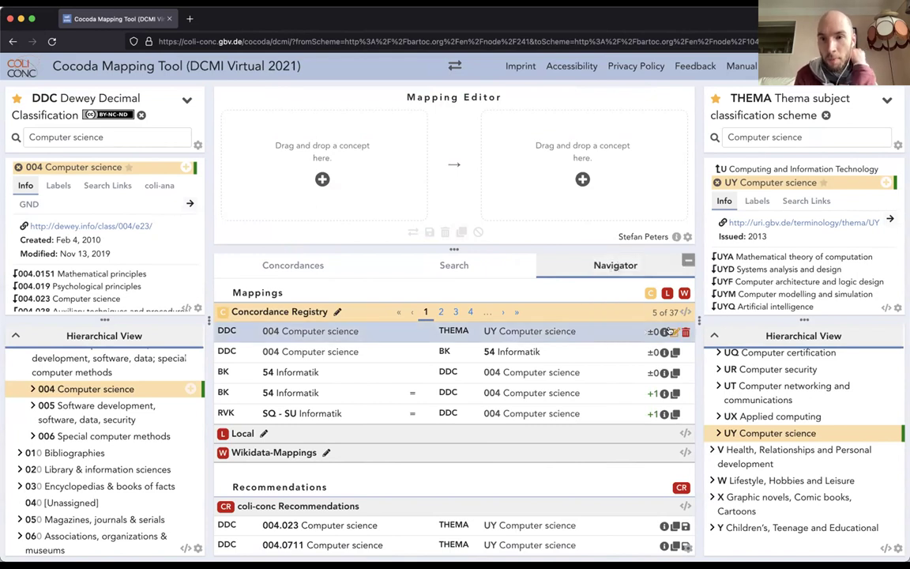
pyautogui.click(663, 332)
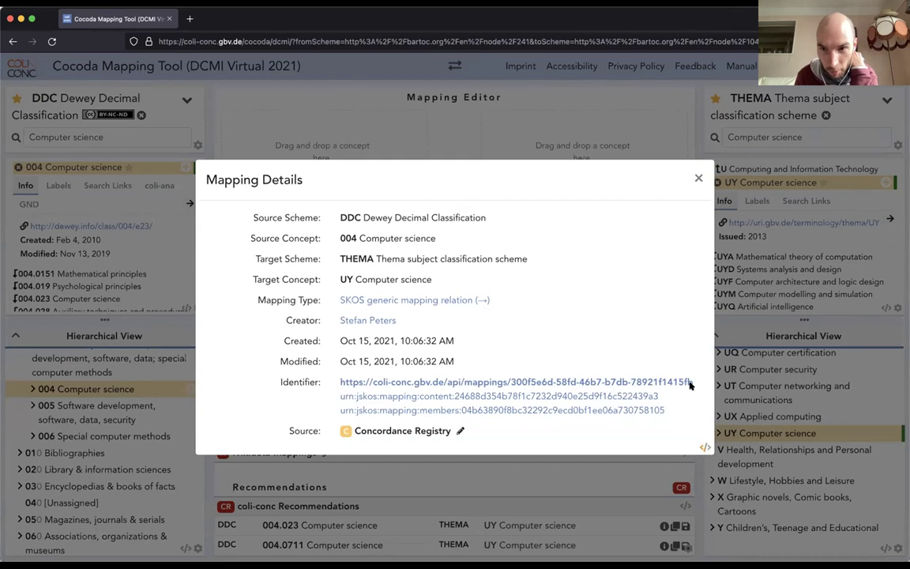
# View the new mapping's JSKOS source data, close Mapping Details, and briefly preview a concept's JSKOS export.
pyautogui.click(704, 446)
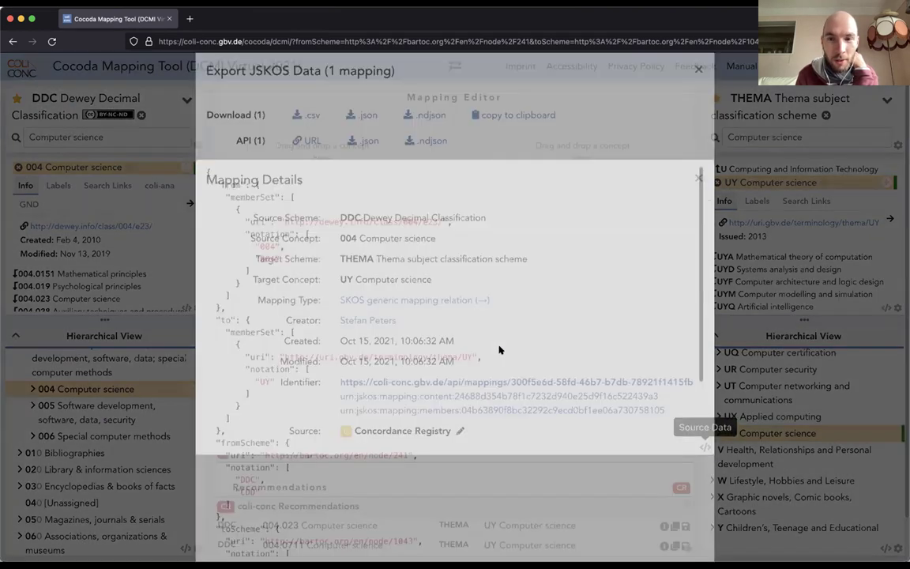
pyautogui.scroll(-10, 499, 350)
pyautogui.scroll(10, 500, 350)
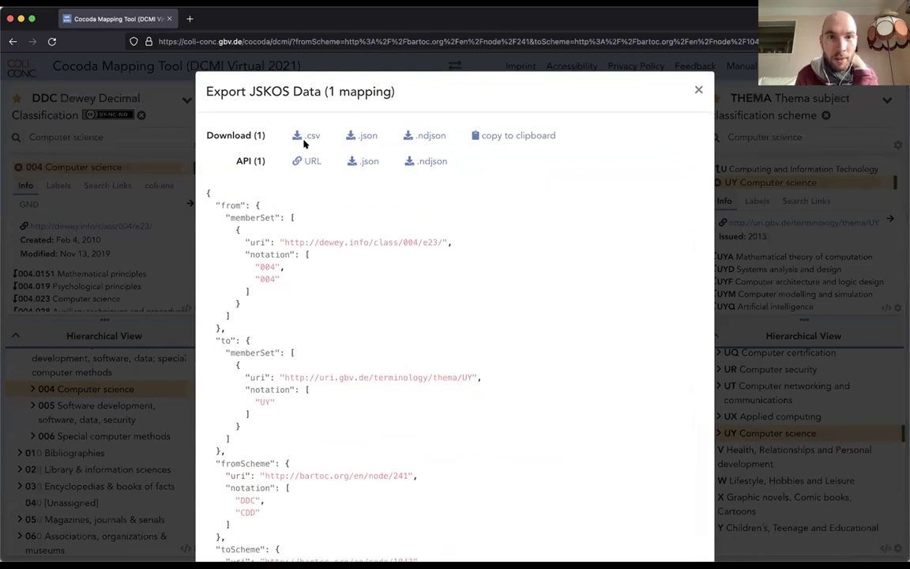
pyautogui.click(698, 89)
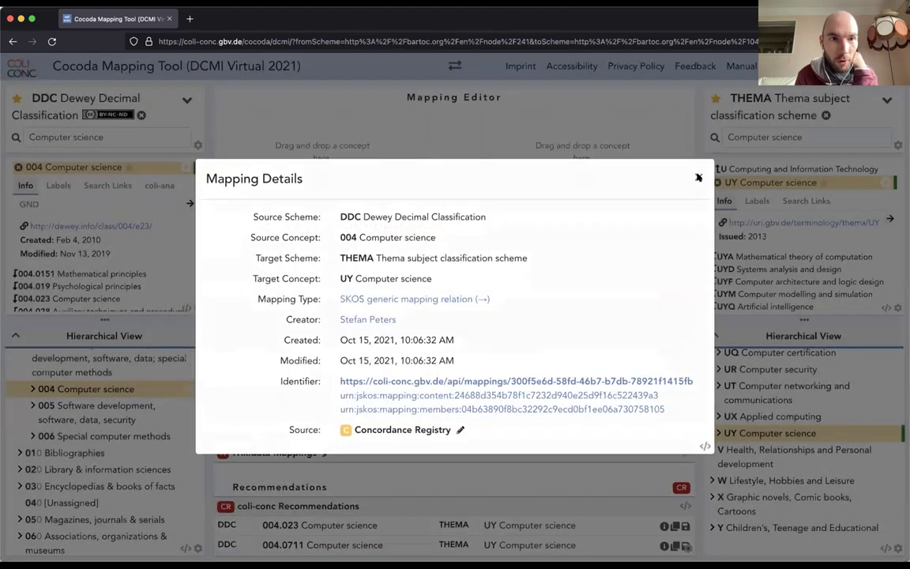
pyautogui.click(698, 178)
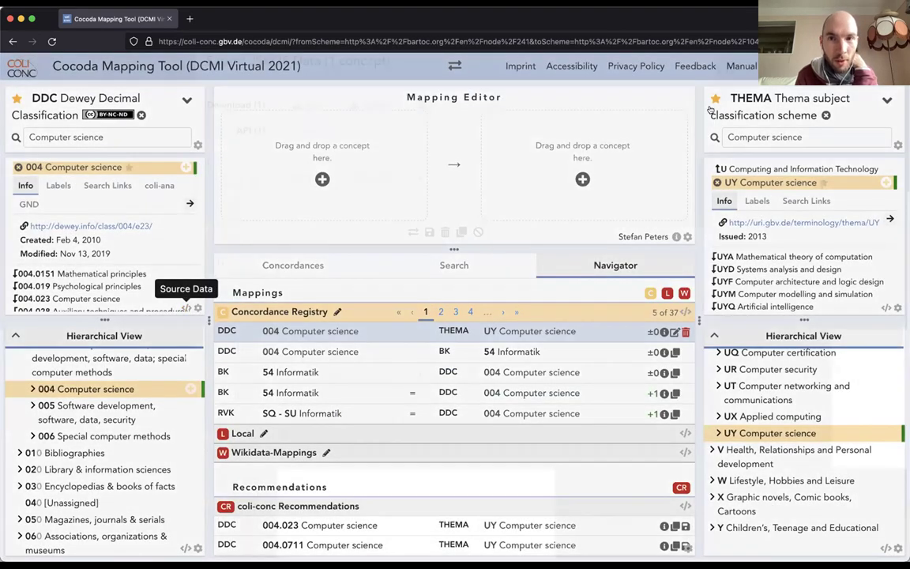
pyautogui.click(186, 308)
pyautogui.click(158, 526)
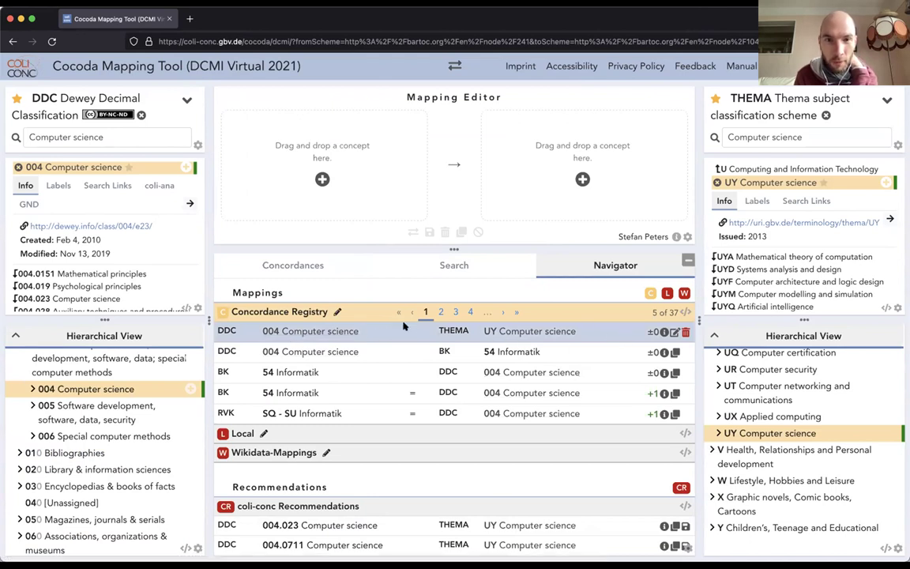
# Change the DDC 004 → THEMA UY mapping's relation to exact match (=) and save it.
pyautogui.click(673, 333)
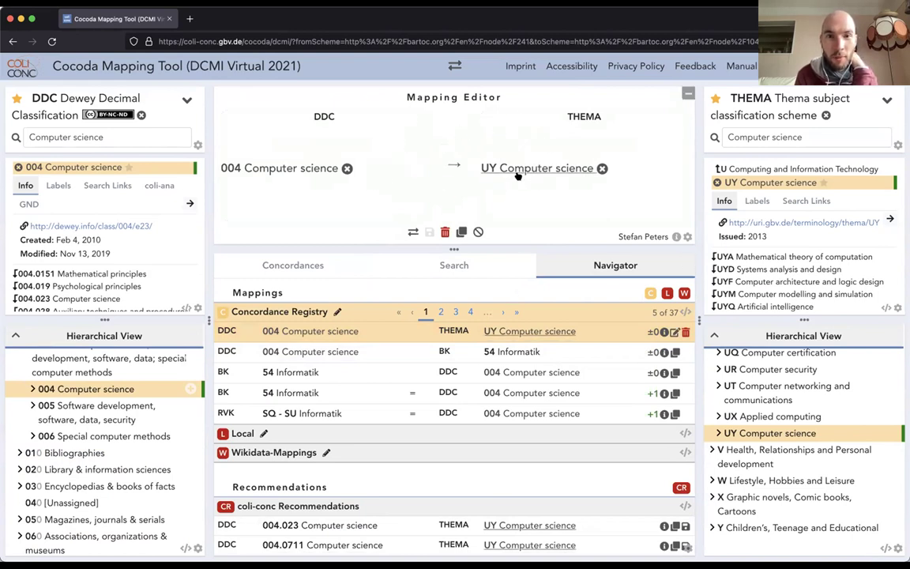
pyautogui.moveTo(461, 162)
pyautogui.click(442, 143)
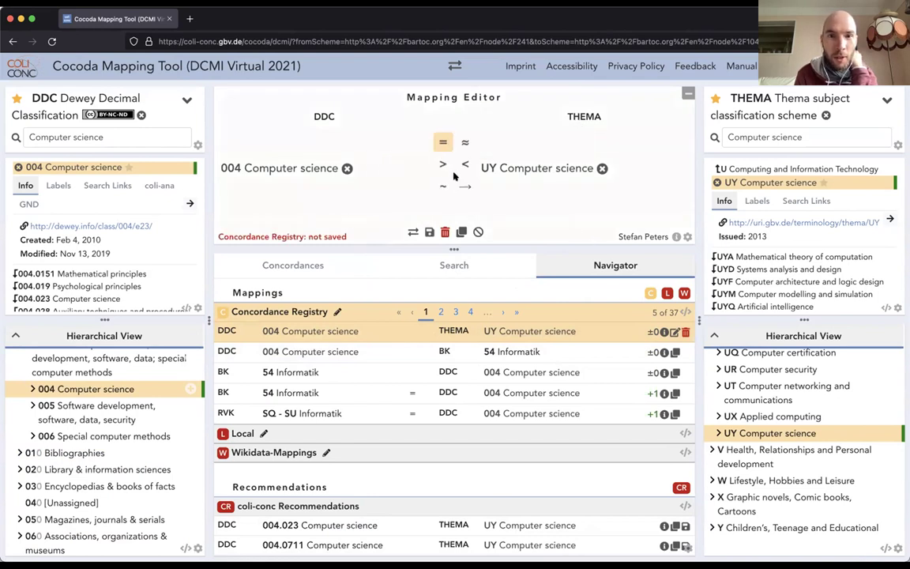
pyautogui.click(427, 232)
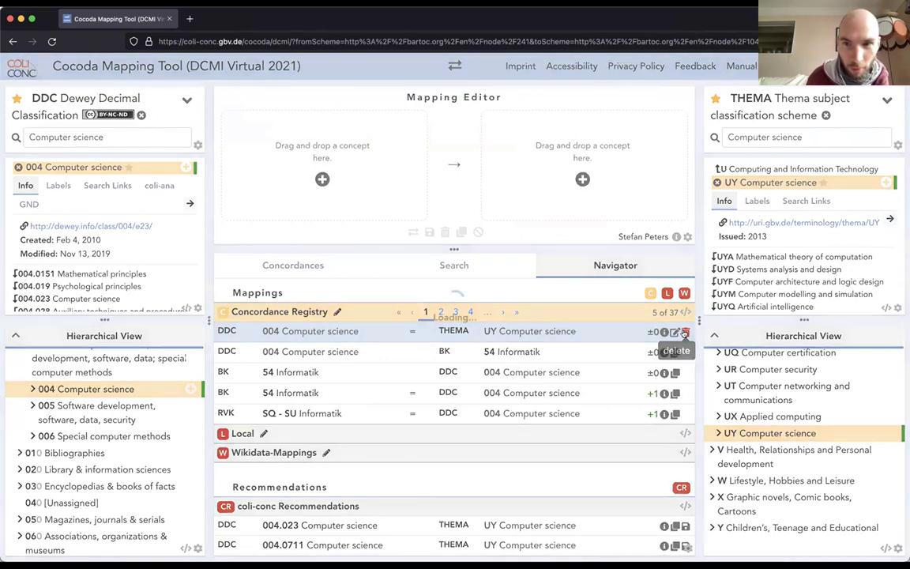
# Delete the DDC 004 = THEMA UY mapping, then restore it from Recently Deleted Mappings.
pyautogui.click(684, 332)
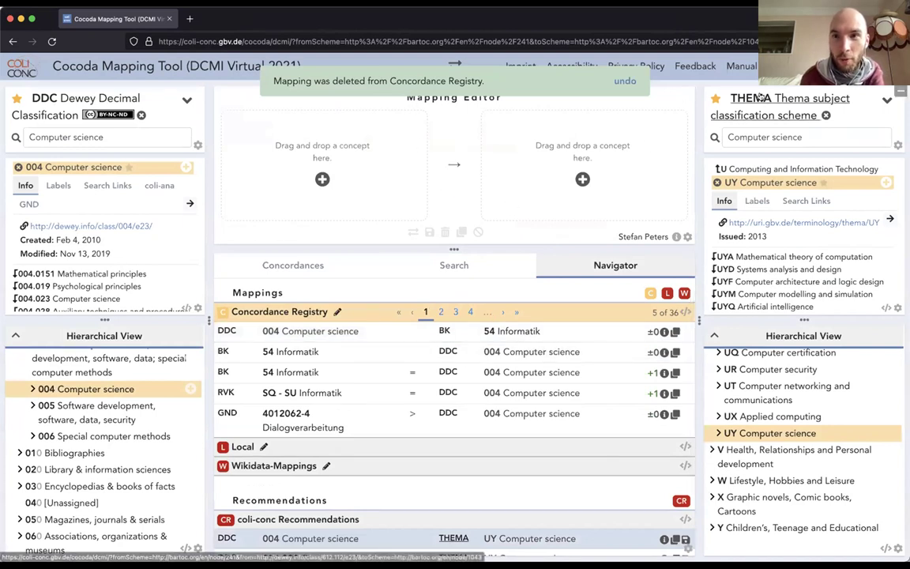
pyautogui.click(770, 65)
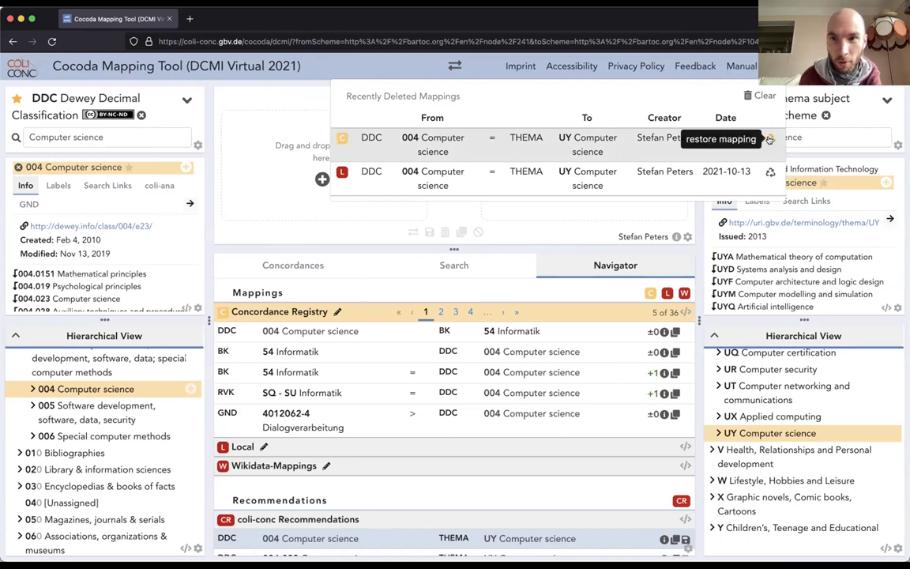
pyautogui.click(769, 139)
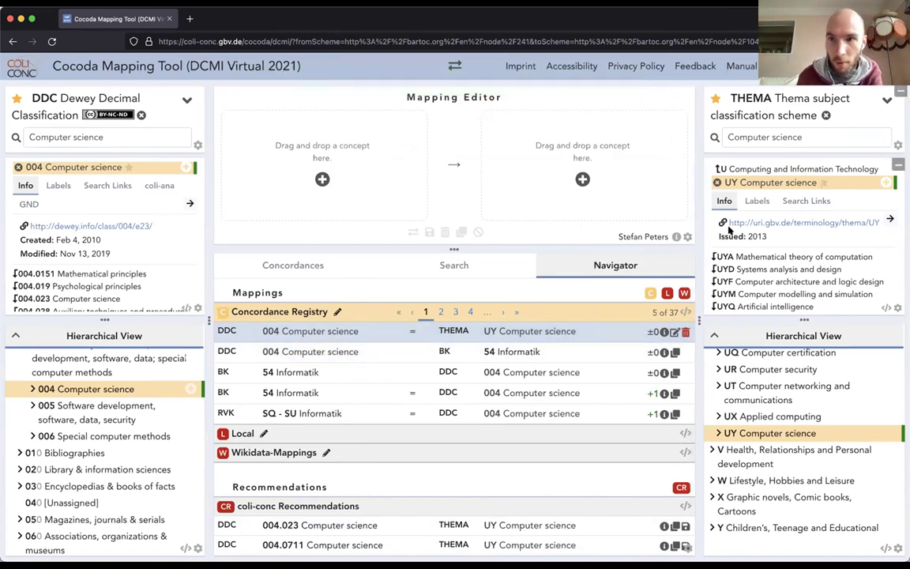
# View THEMA UY Computer science's JSKOS data and its API JSON in a separate browser tab.
pyautogui.click(886, 308)
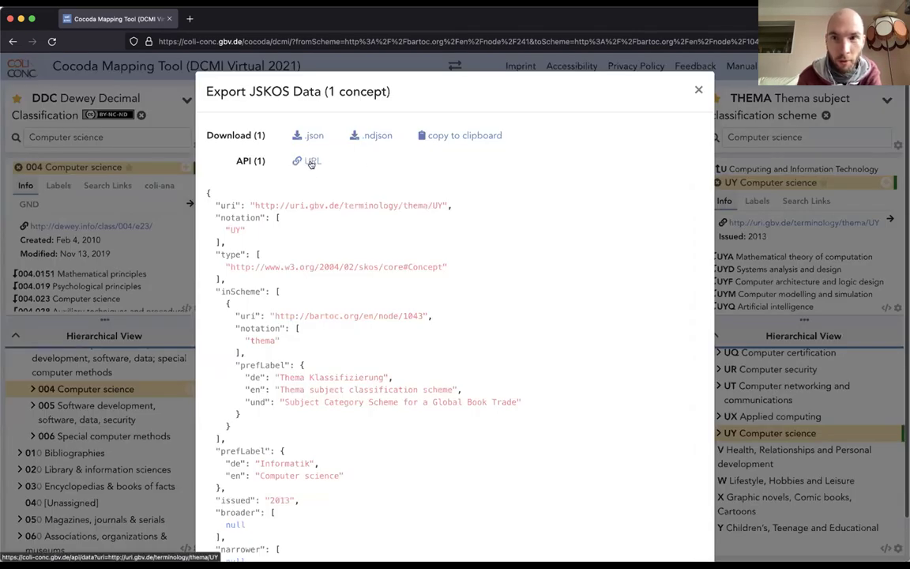
pyautogui.click(312, 163)
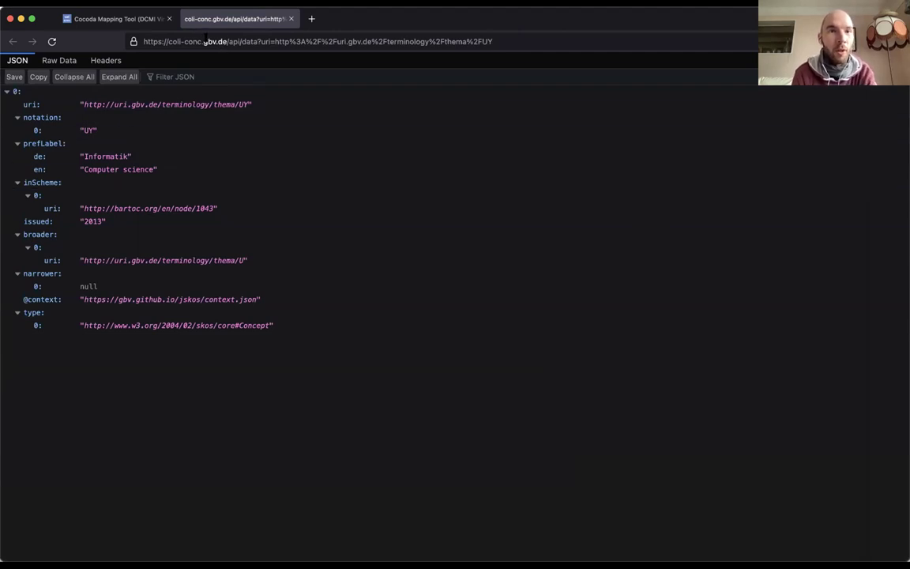
pyautogui.press('super+w')
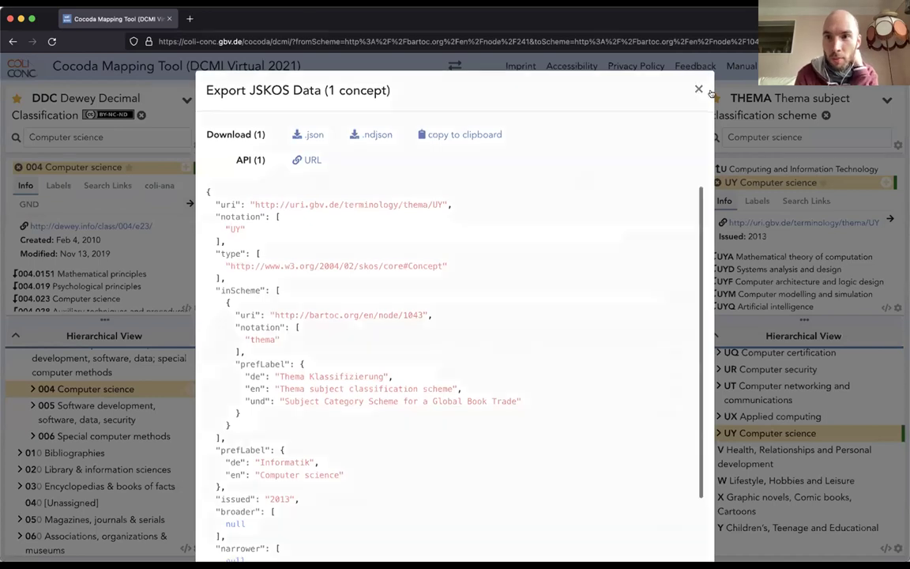
pyautogui.click(828, 117)
# Switch the target scheme to MESH, search 'leuko', pick Leukocyte Immunoglobulin-like Receptor B1, and view its JSKOS.
pyautogui.click(826, 115)
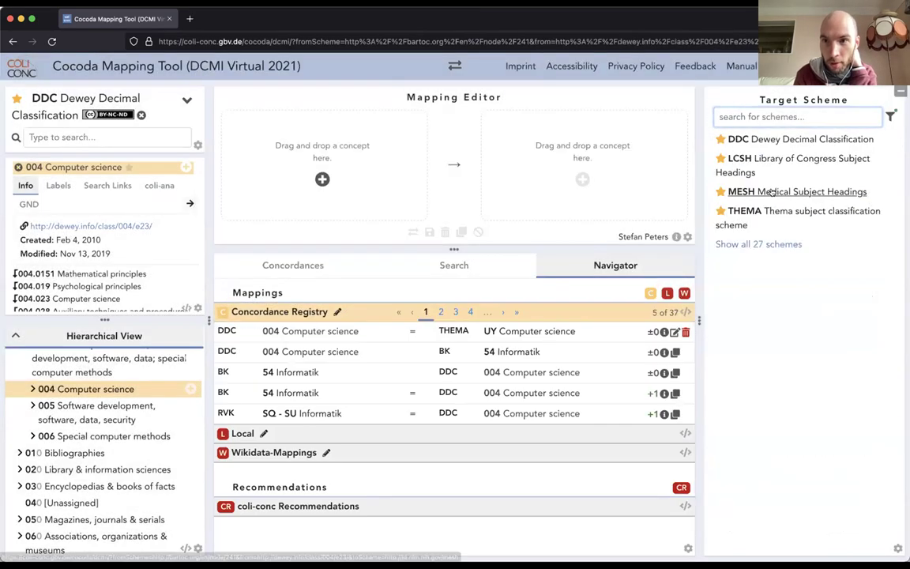
pyautogui.click(772, 189)
pyautogui.click(774, 137)
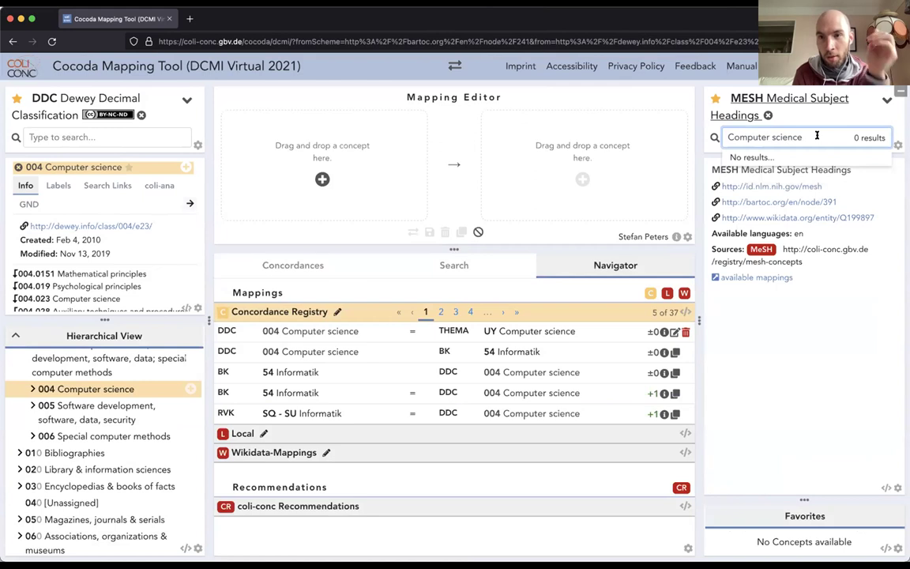
pyautogui.press('super+a')
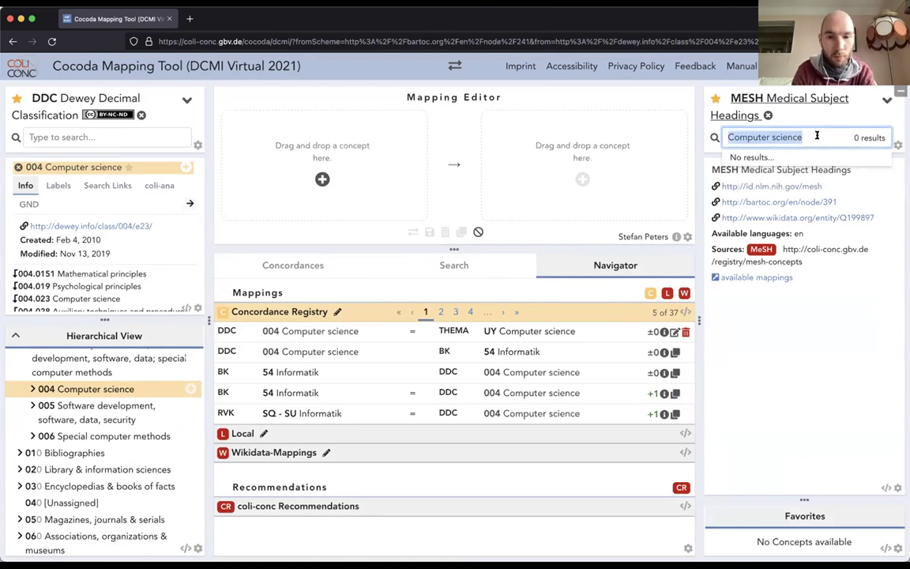
pyautogui.write('leuko')
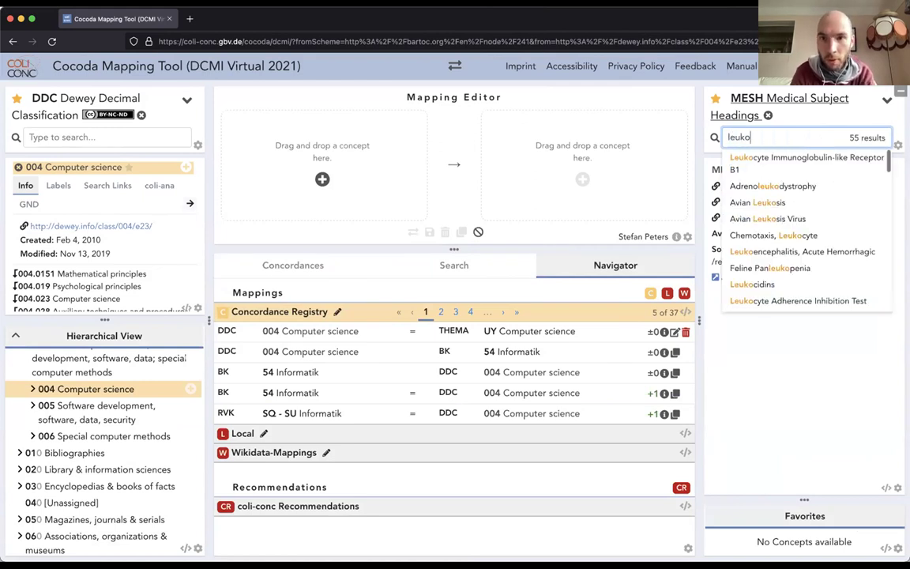
pyautogui.click(790, 161)
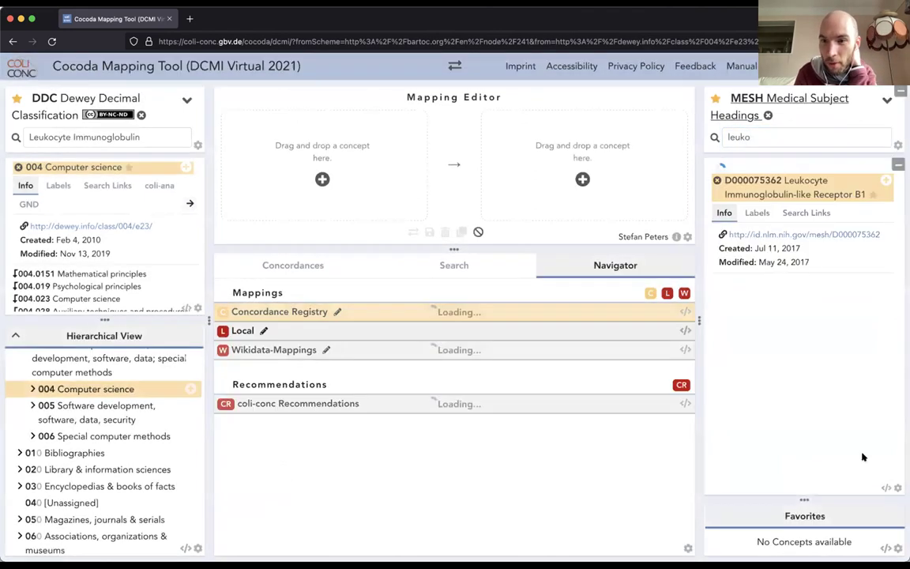
pyautogui.click(884, 485)
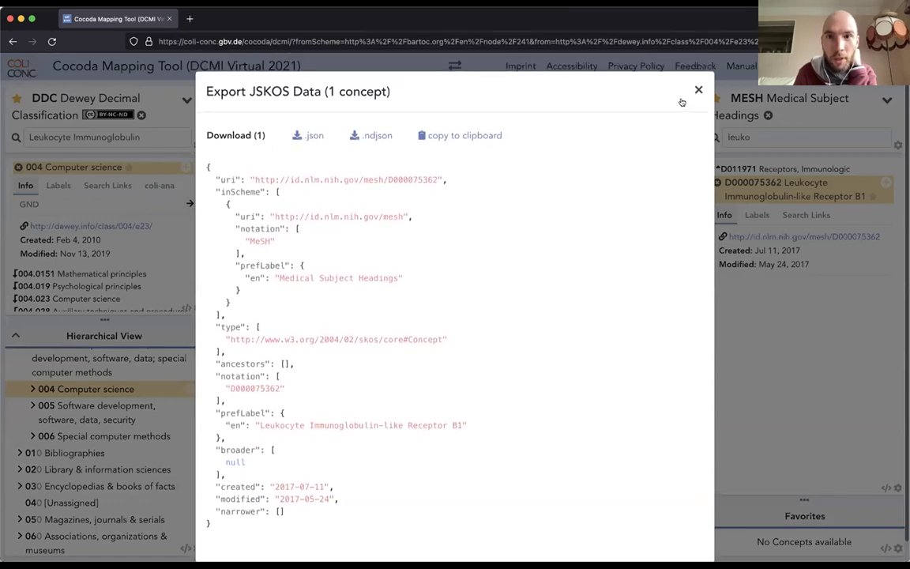
pyautogui.click(799, 355)
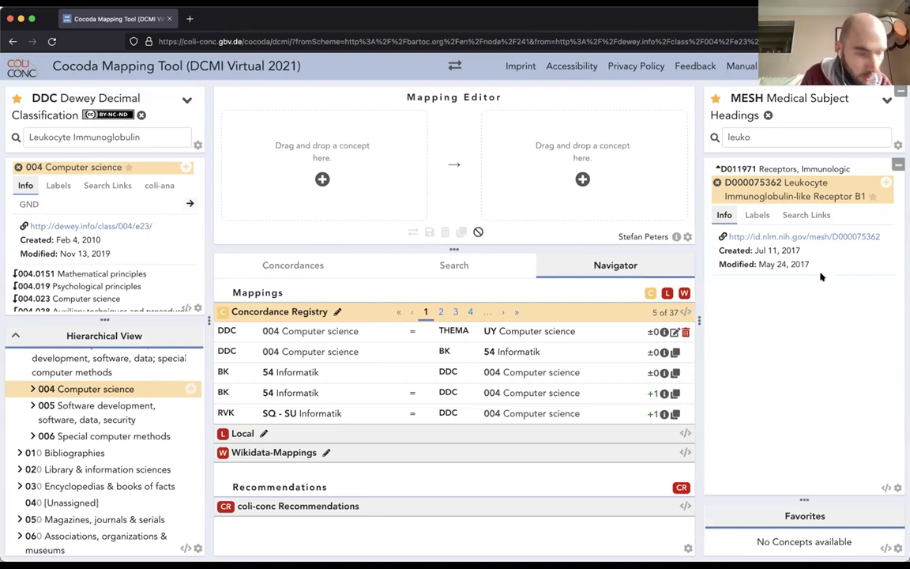
# Review the Mapping Editor, concept panel and Mapping Browser settings, then open Settings on the Account tab.
pyautogui.click(868, 66)
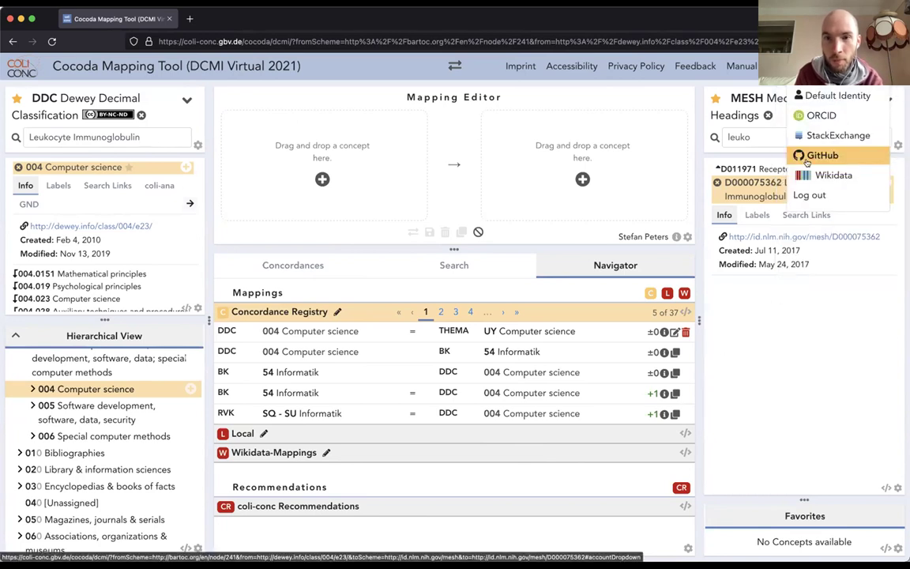
pyautogui.click(688, 237)
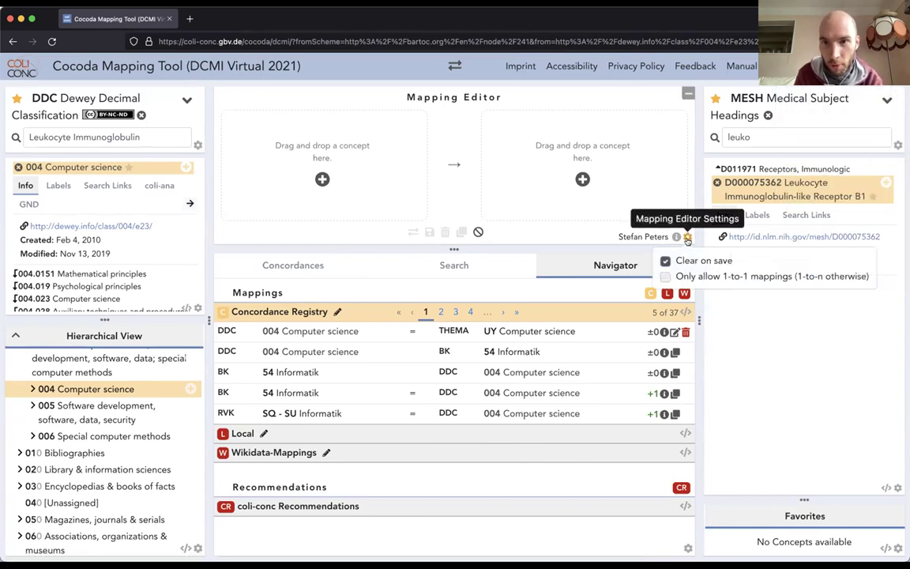
pyautogui.click(688, 237)
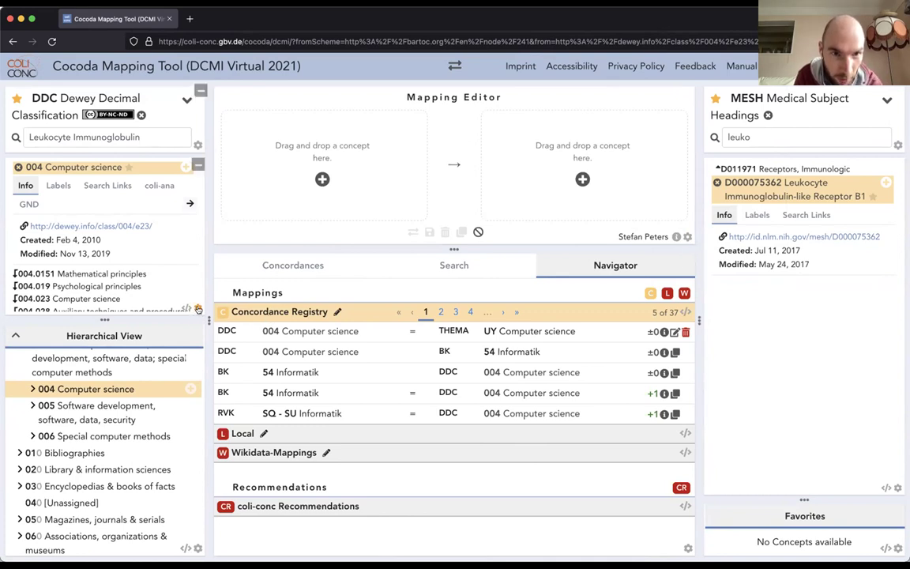
pyautogui.click(199, 309)
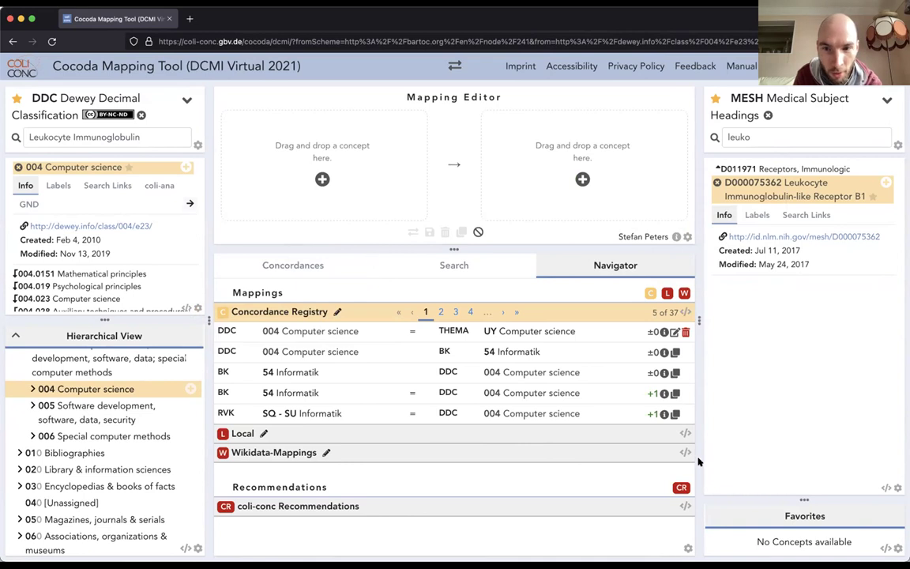
pyautogui.click(687, 546)
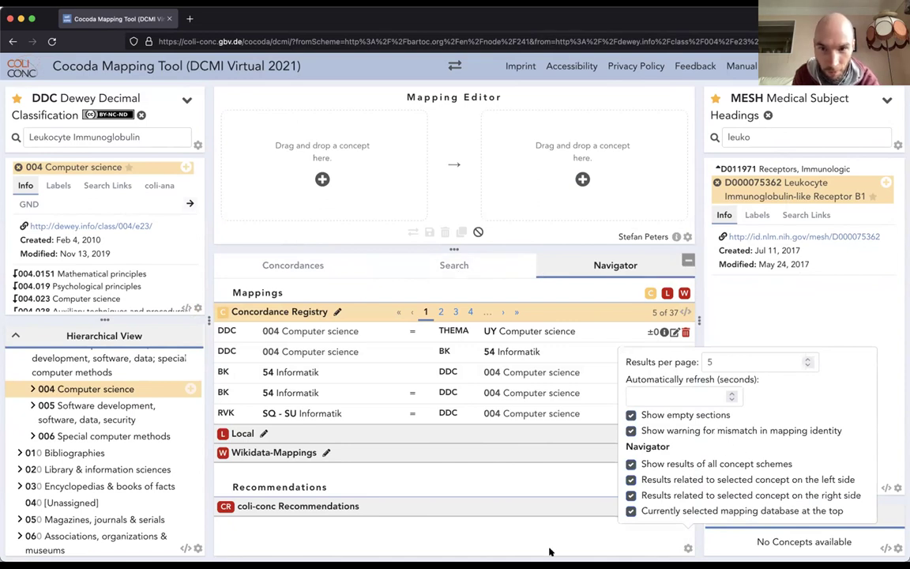
pyautogui.click(496, 498)
pyautogui.click(632, 236)
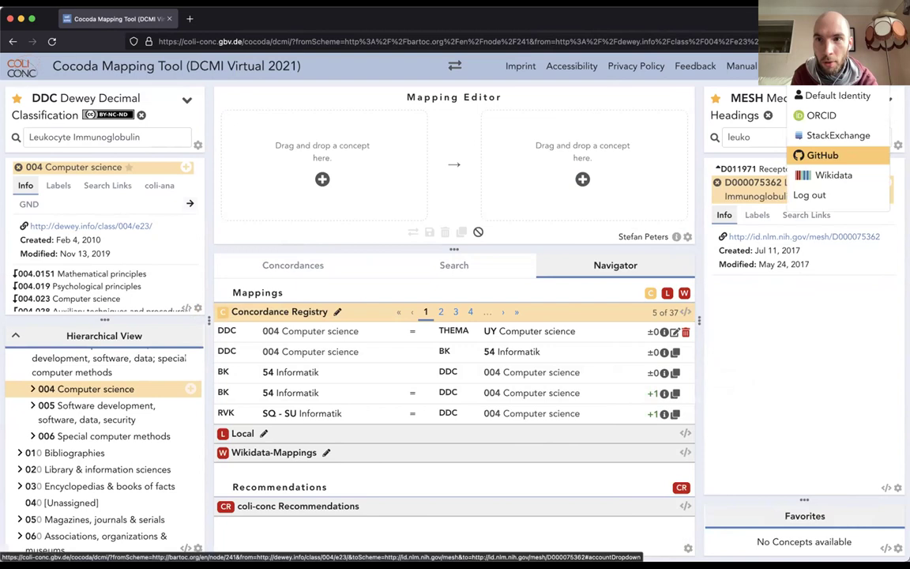
pyautogui.click(825, 146)
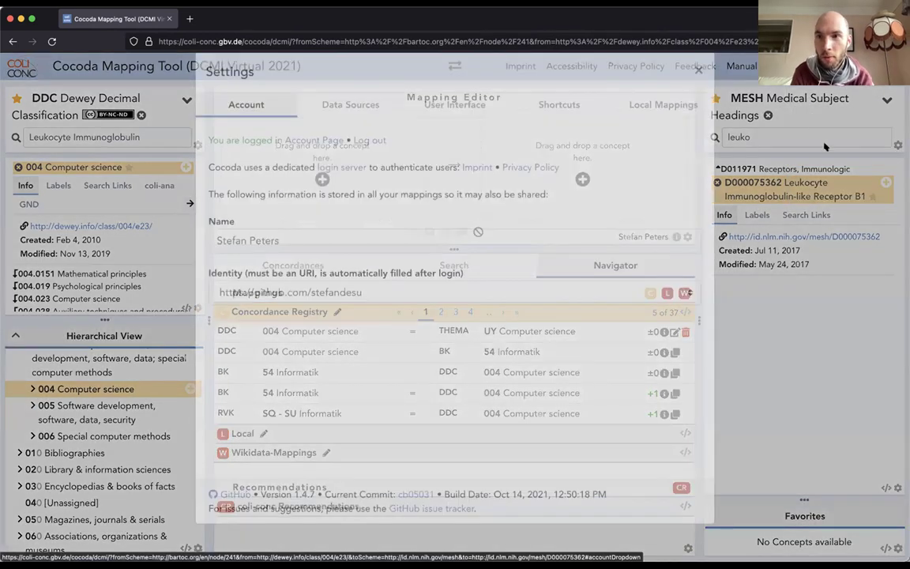
# Open the Settings dialog on the Data Sources section.
pyautogui.click(826, 146)
pyautogui.moveTo(891, 65)
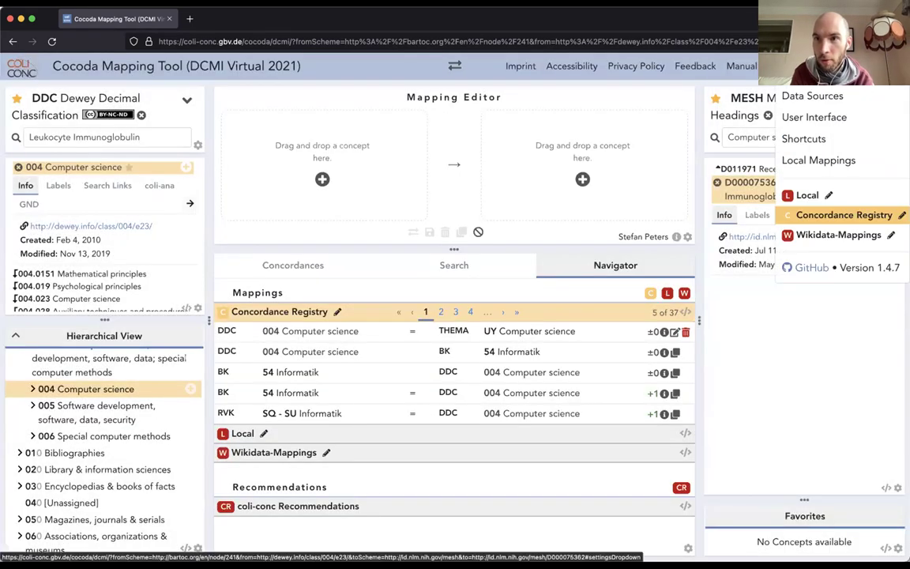
pyautogui.click(812, 95)
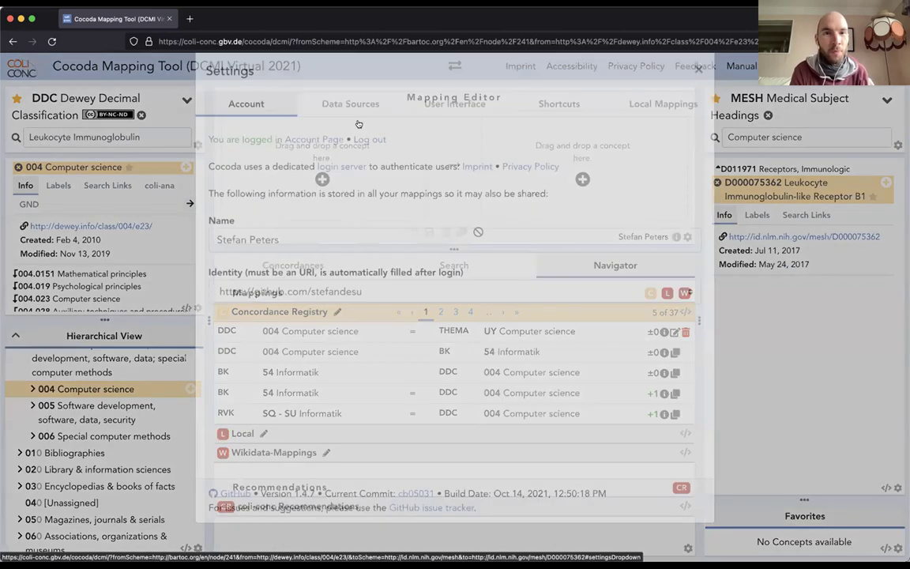
# Scroll through the configured mapping databases and data sources, then show the User Interface settings.
pyautogui.scroll(-2, 500, 378)
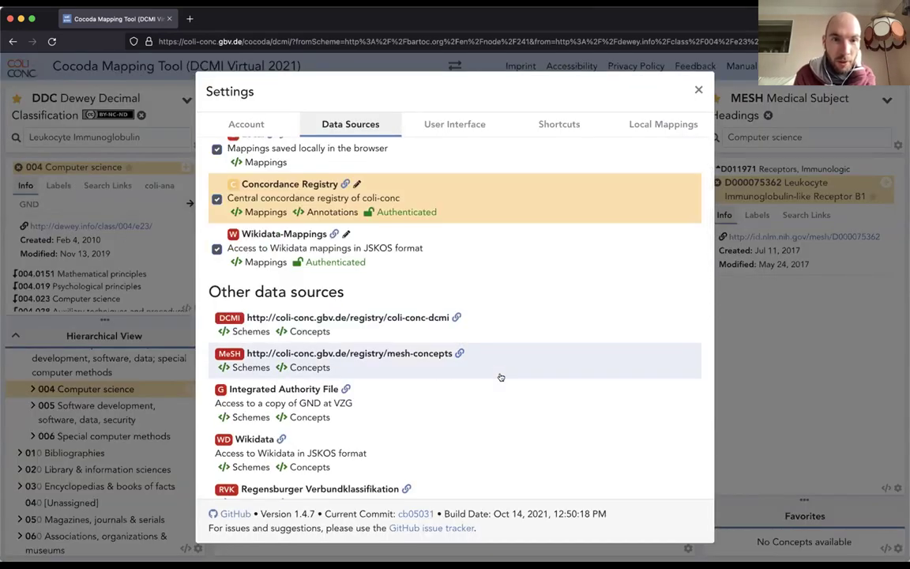
pyautogui.scroll(-1, 500, 378)
pyautogui.scroll(3, 500, 376)
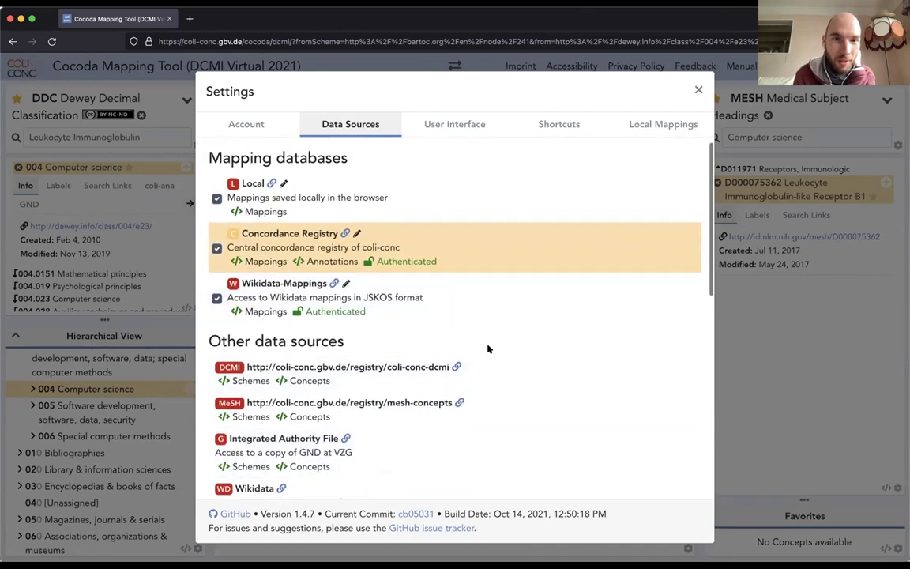
pyautogui.scroll(-12, 487, 348)
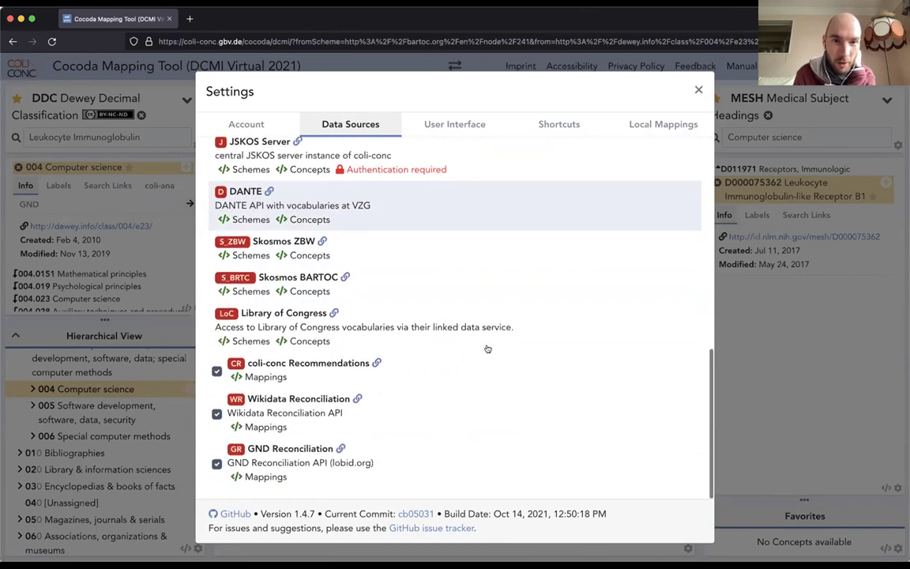
pyautogui.scroll(12, 487, 348)
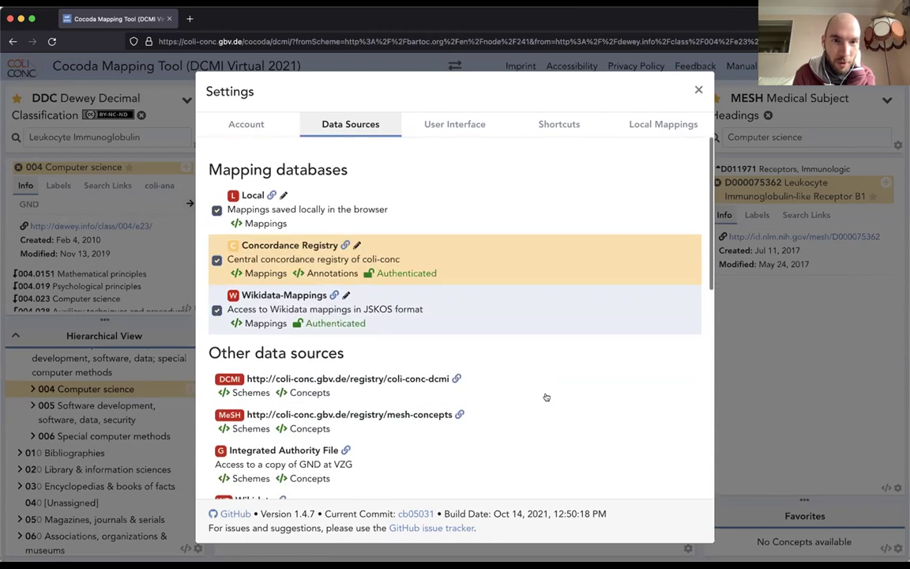
pyautogui.scroll(-12, 545, 396)
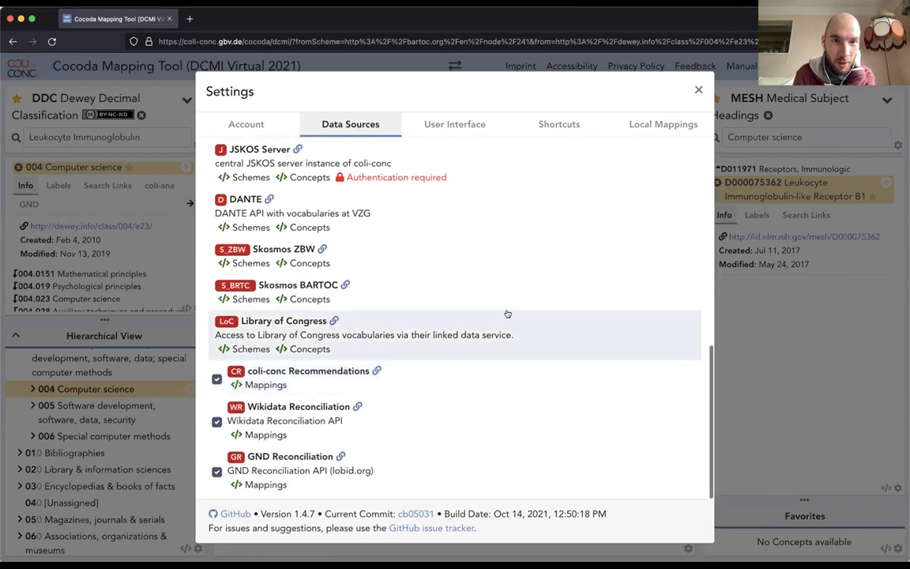
pyautogui.scroll(12, 507, 314)
pyautogui.scroll(-8, 505, 313)
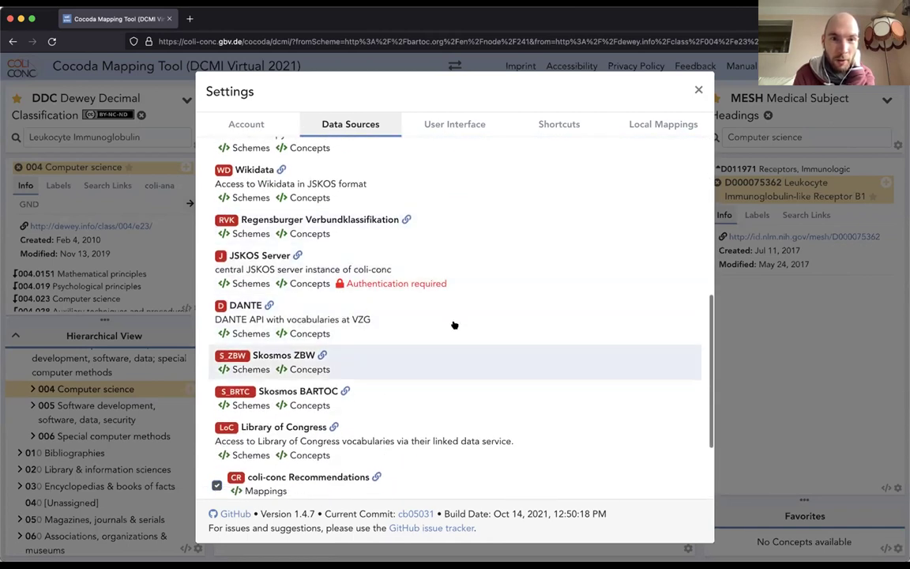
pyautogui.scroll(-3, 479, 336)
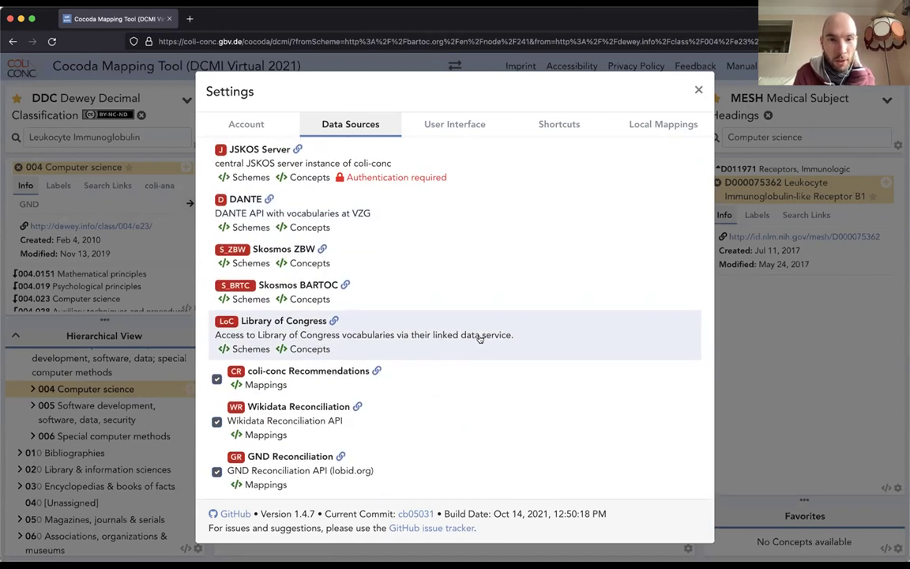
pyautogui.scroll(15, 479, 336)
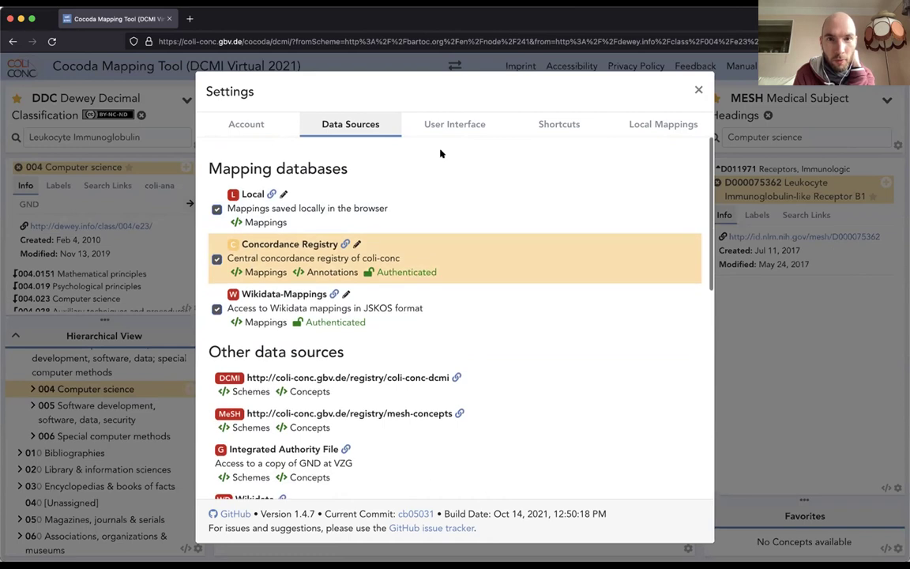
pyautogui.click(455, 125)
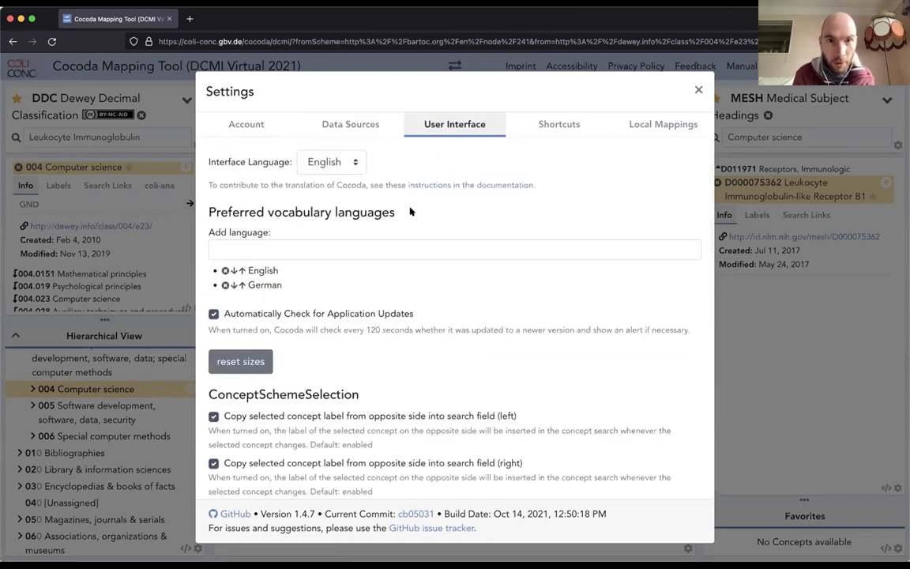
# Switch the interface language to German, then back to English.
pyautogui.click(348, 162)
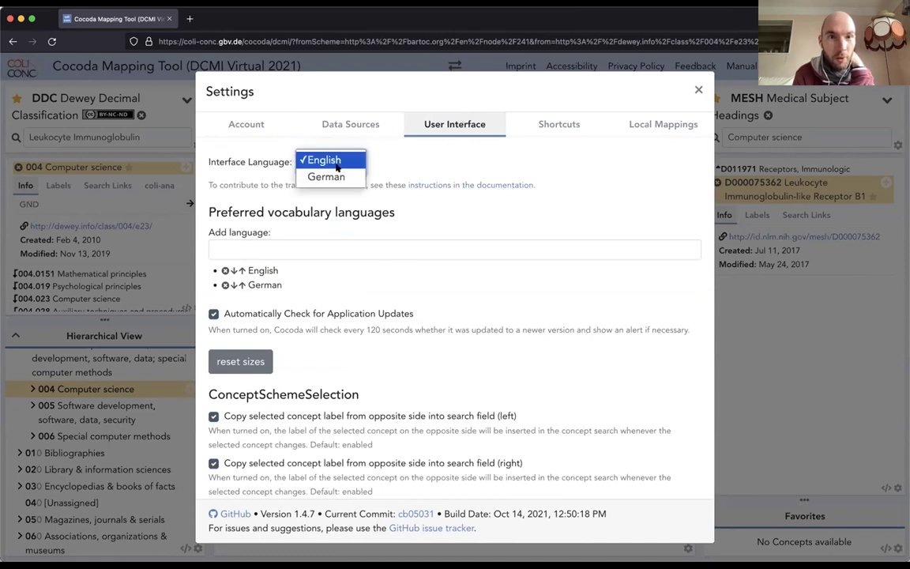
pyautogui.click(358, 171)
pyautogui.click(340, 155)
pyautogui.click(346, 144)
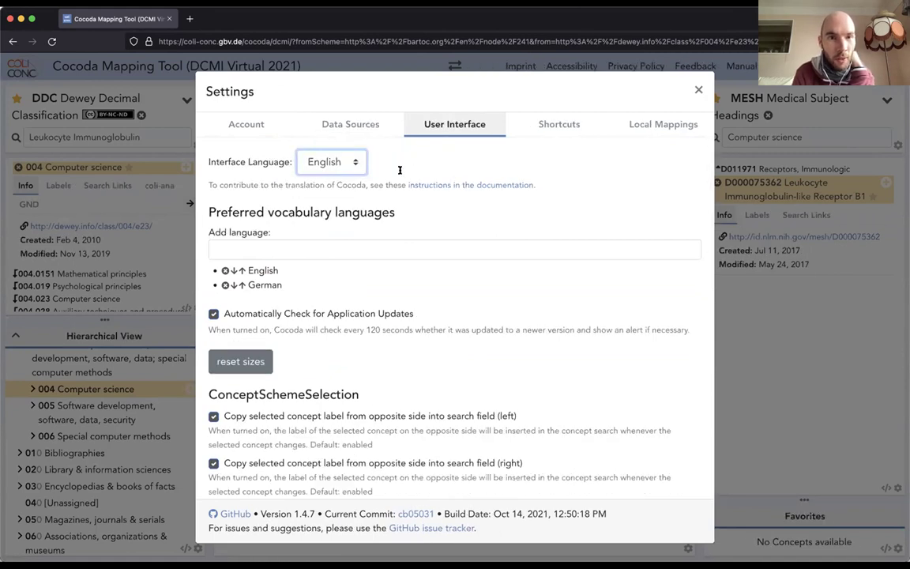
# Move German above English in the vocabulary languages, then restore English first.
pyautogui.click(244, 216)
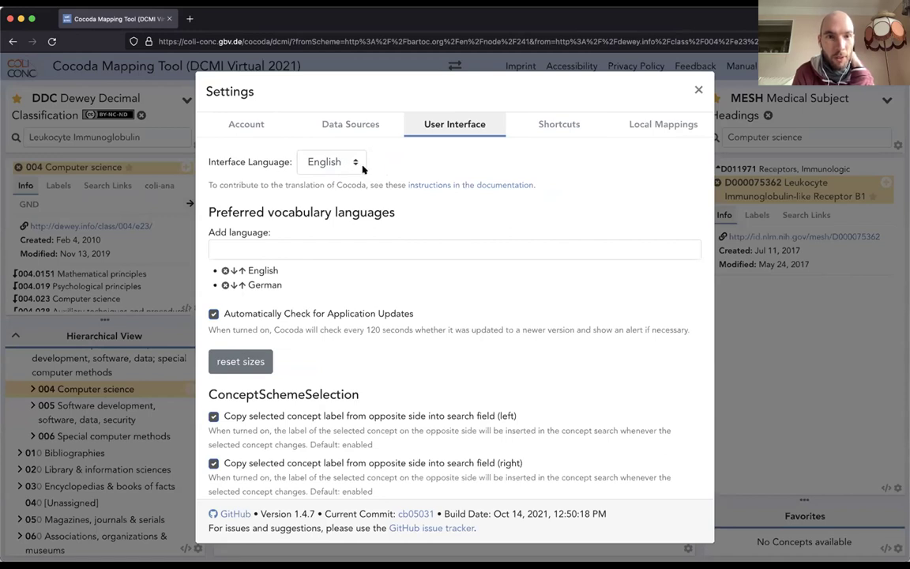
pyautogui.click(242, 286)
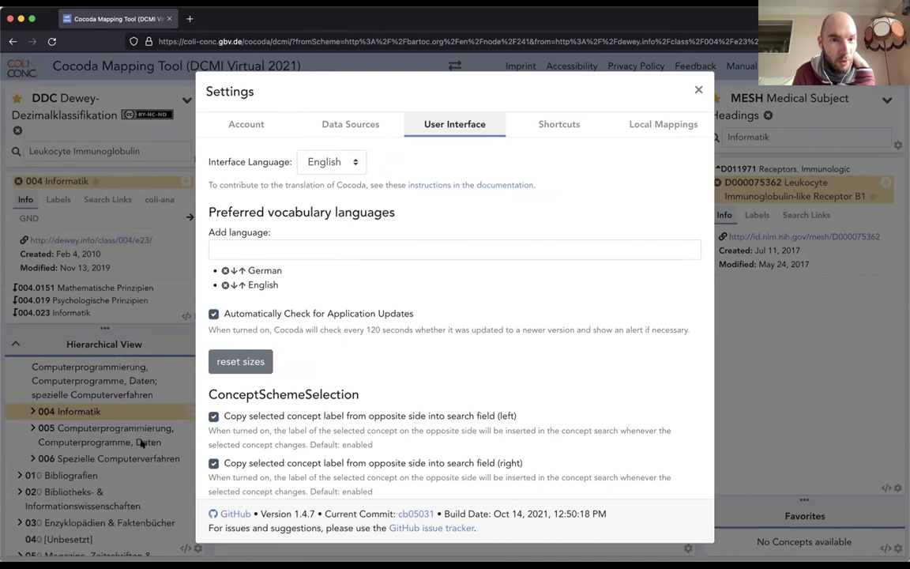
pyautogui.click(242, 285)
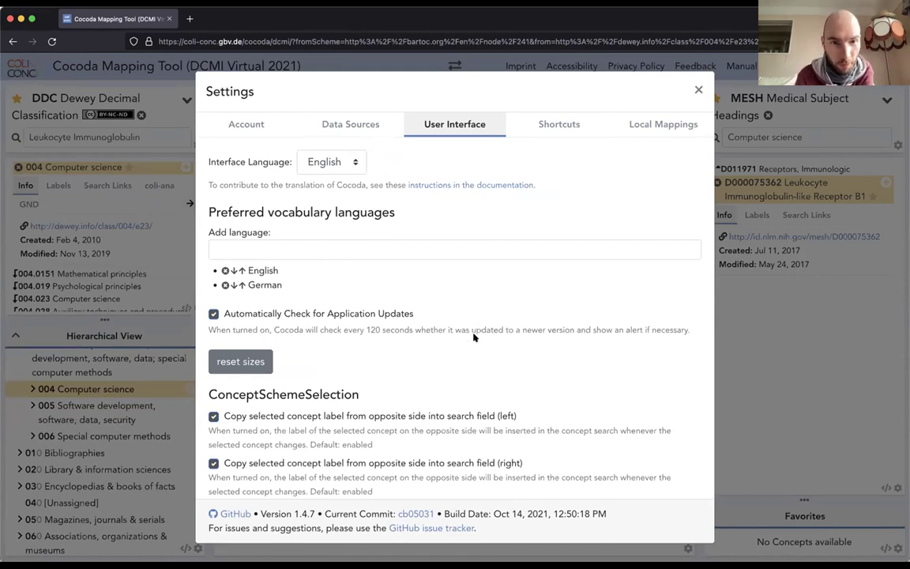
# Look over the remaining User Interface options and show the keyboard shortcuts list.
pyautogui.scroll(-5, 473, 337)
pyautogui.scroll(-3, 351, 385)
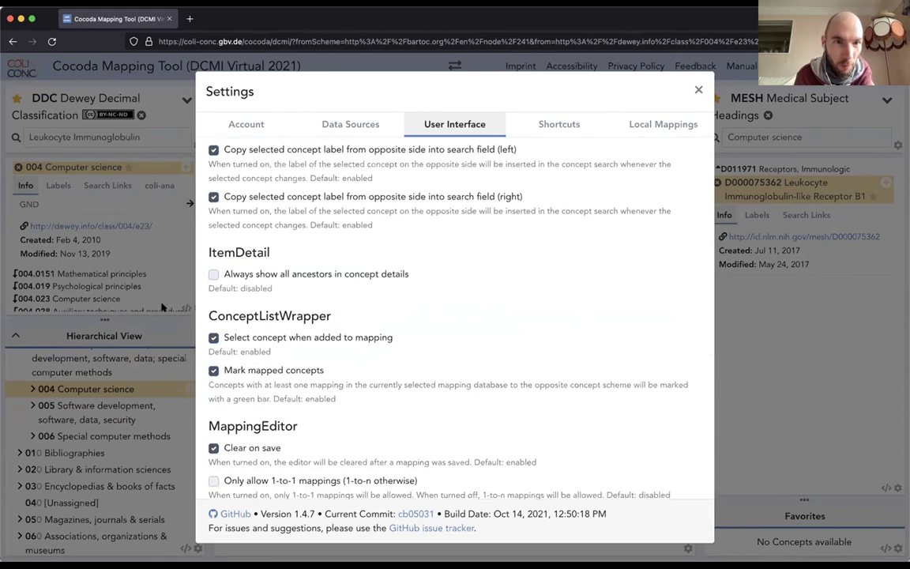
pyautogui.scroll(-10, 427, 422)
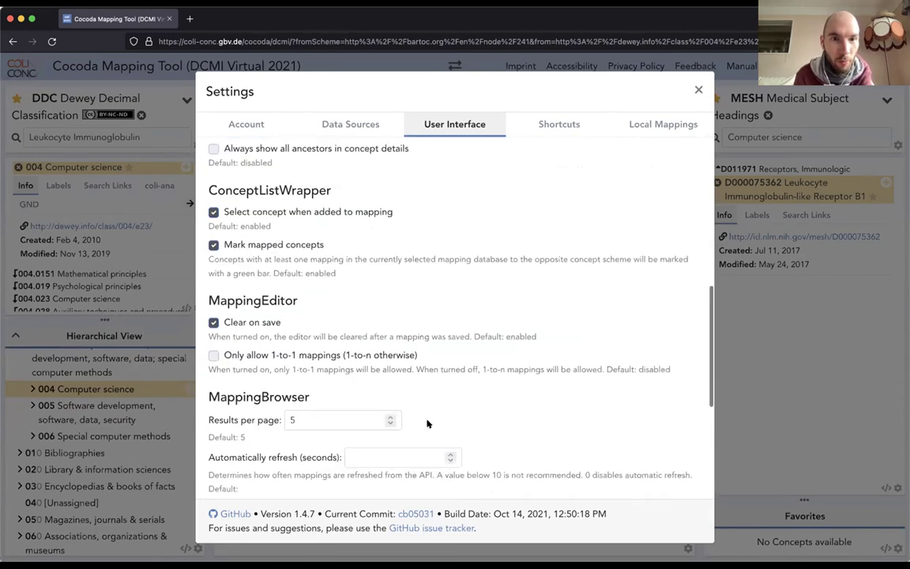
pyautogui.scroll(19, 584, 199)
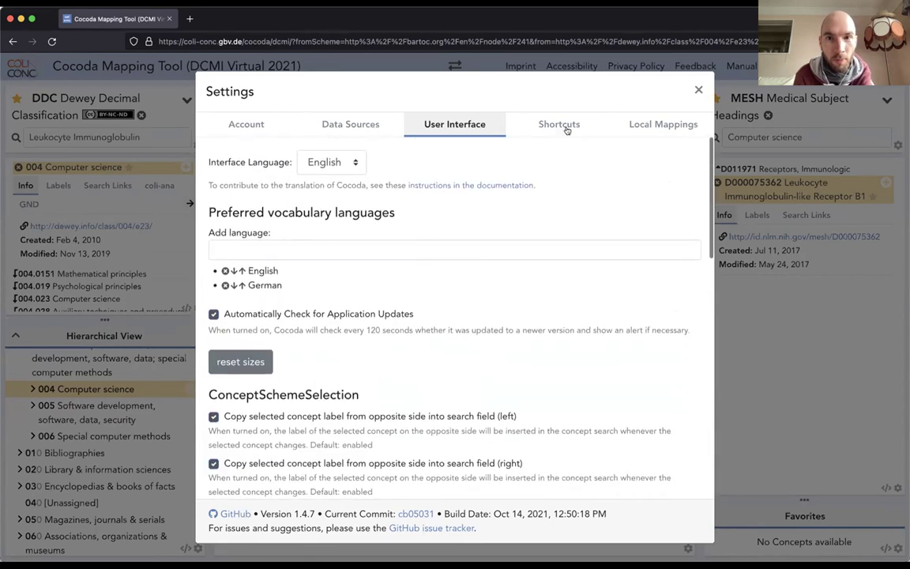
pyautogui.click(558, 125)
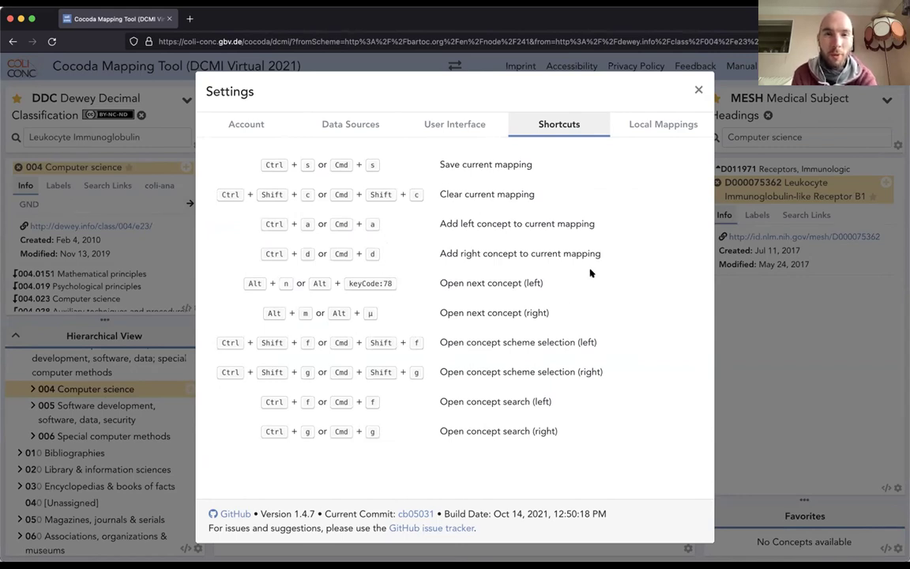
# Check the Local Mappings upload options and the Account details, then close Settings.
pyautogui.click(651, 121)
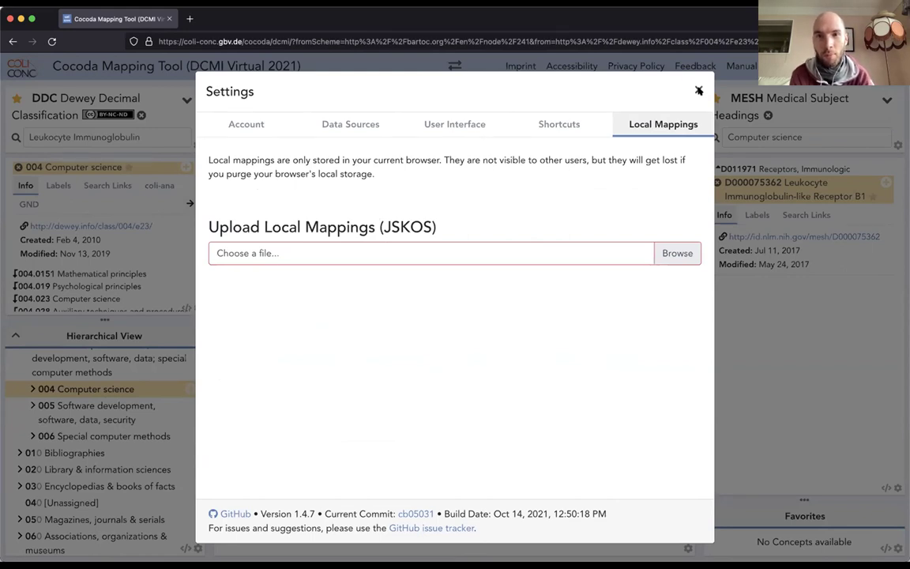
pyautogui.click(249, 122)
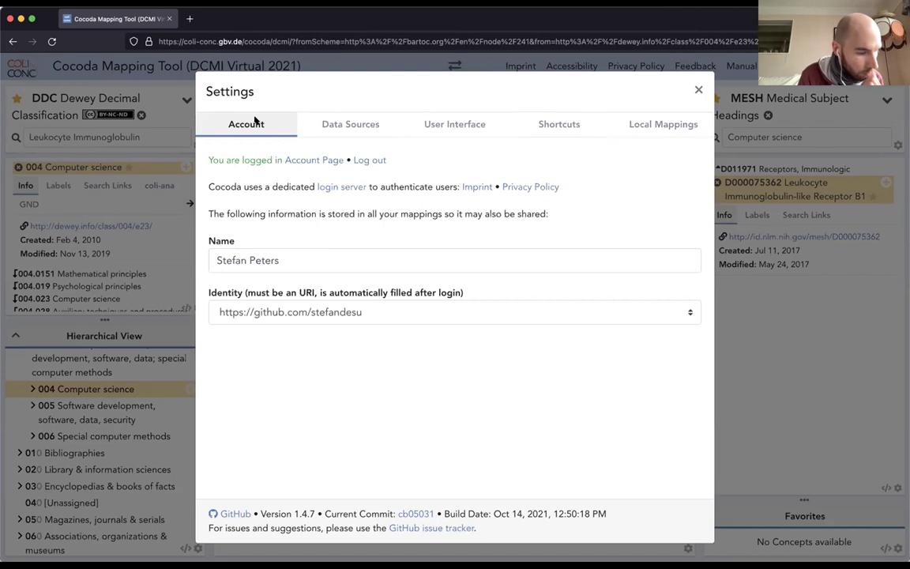
pyautogui.click(758, 332)
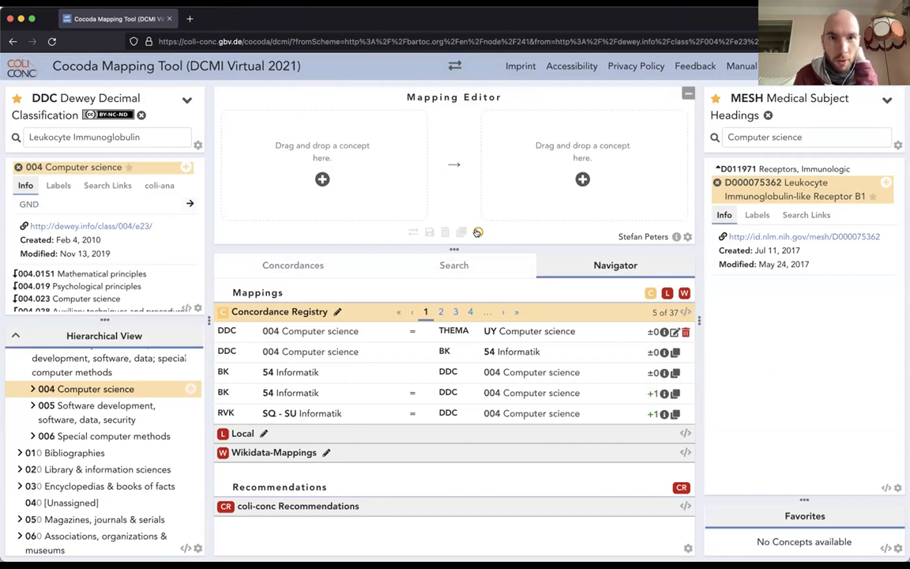
pyautogui.moveTo(466, 164)
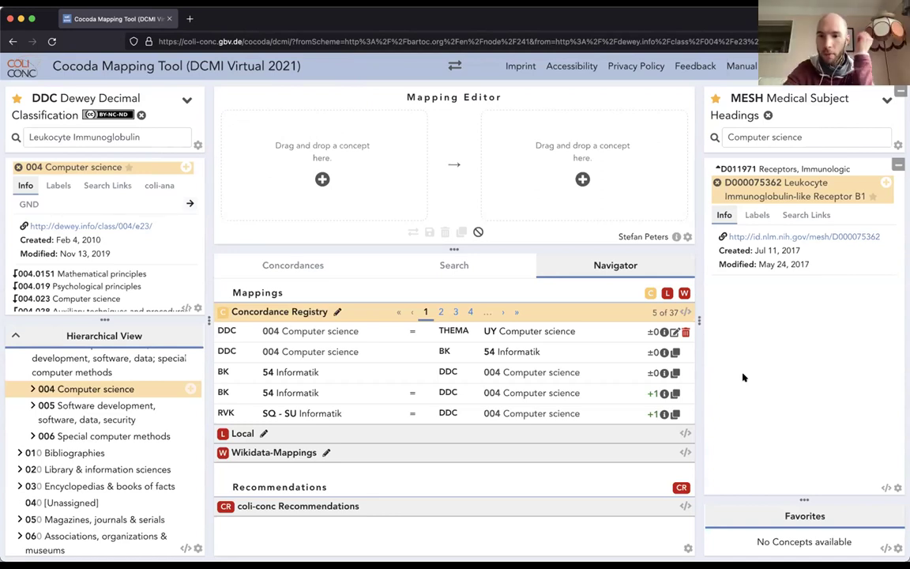
# Replace MESH with THEMA as the target scheme and select UY Computer science.
pyautogui.click(887, 99)
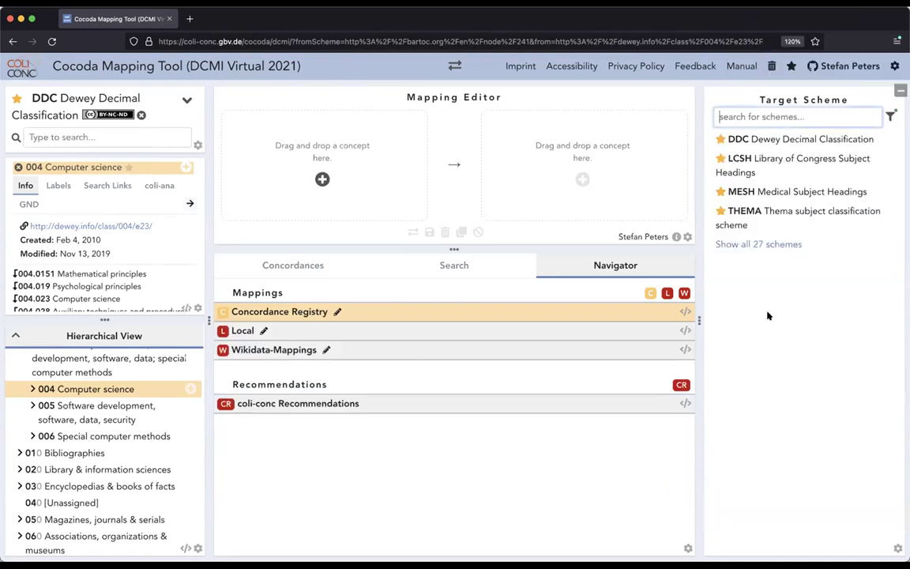
pyautogui.click(757, 148)
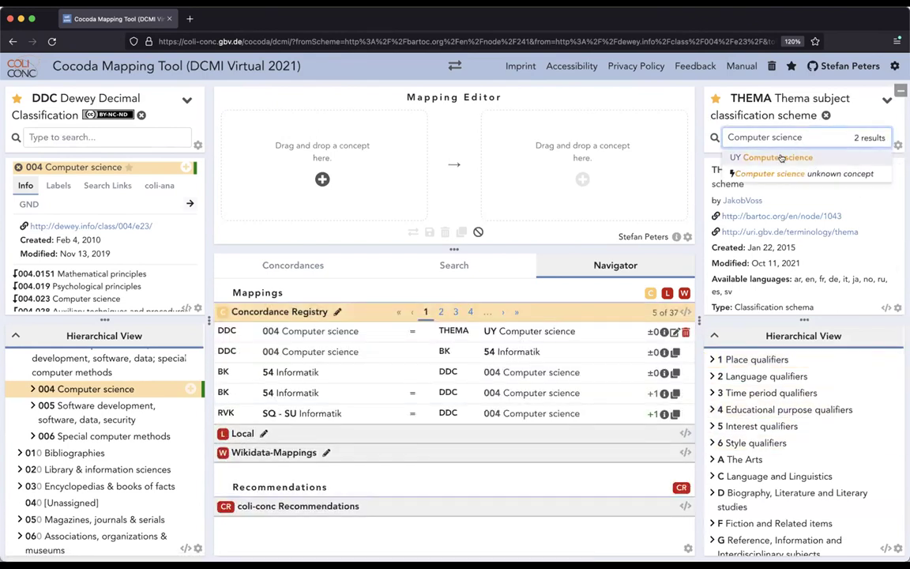
pyautogui.click(760, 155)
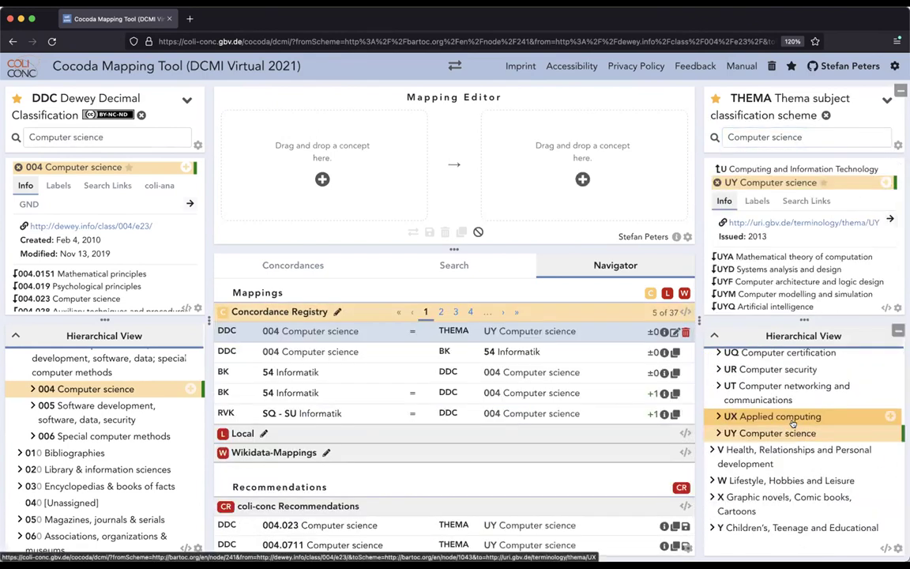
pyautogui.scroll(-3, 857, 293)
pyautogui.scroll(3, 861, 297)
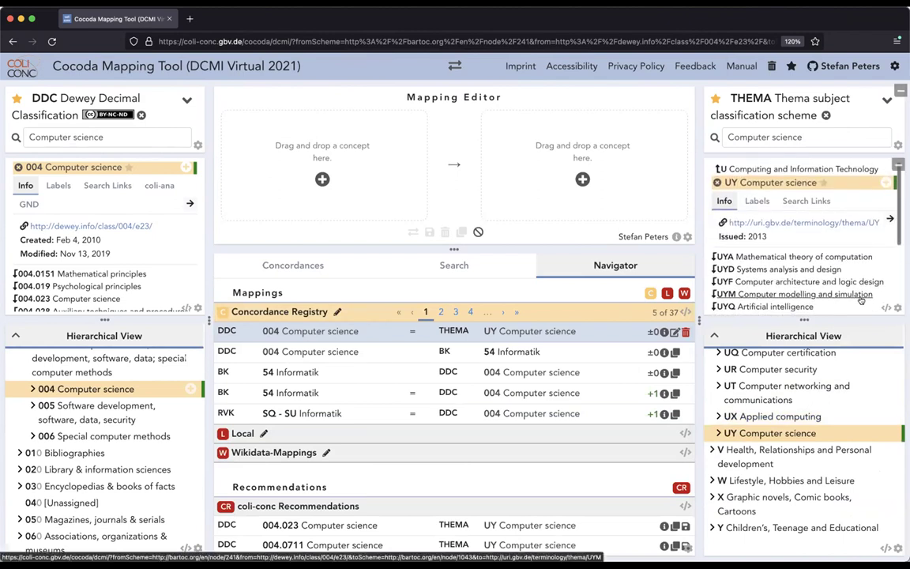
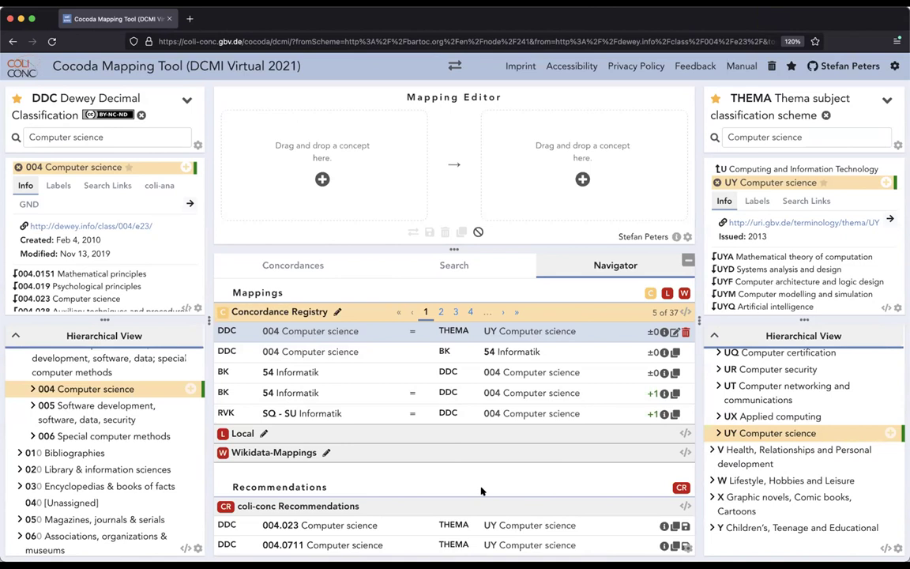
# Scroll back up to the welcome page that lists the 27 source and target schemes.
pyautogui.scroll(2, 157, 207)
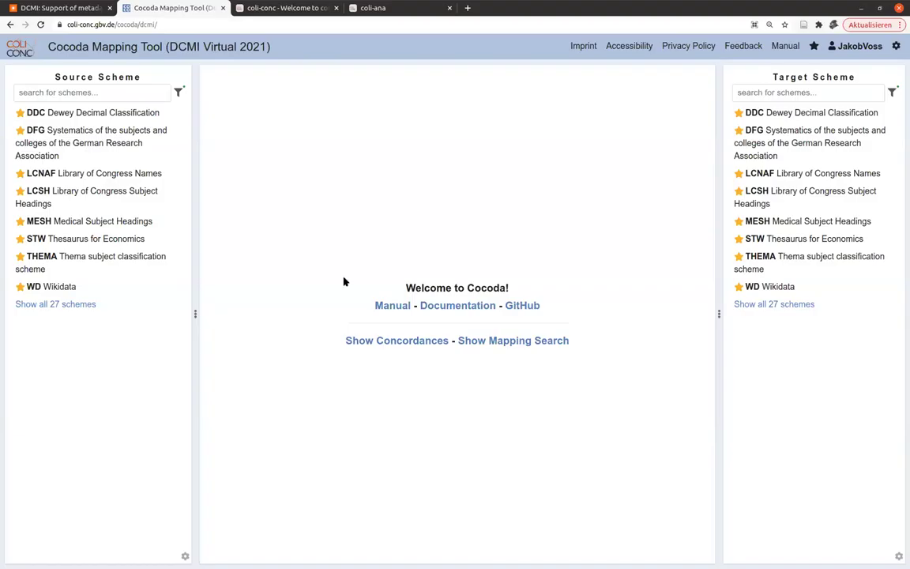
# Enlarge the page and show the Concordance Registry mapping search, collapsing both scheme panels, with the 004 = UY rating options open.
pyautogui.hotkey('ctrl', '+')
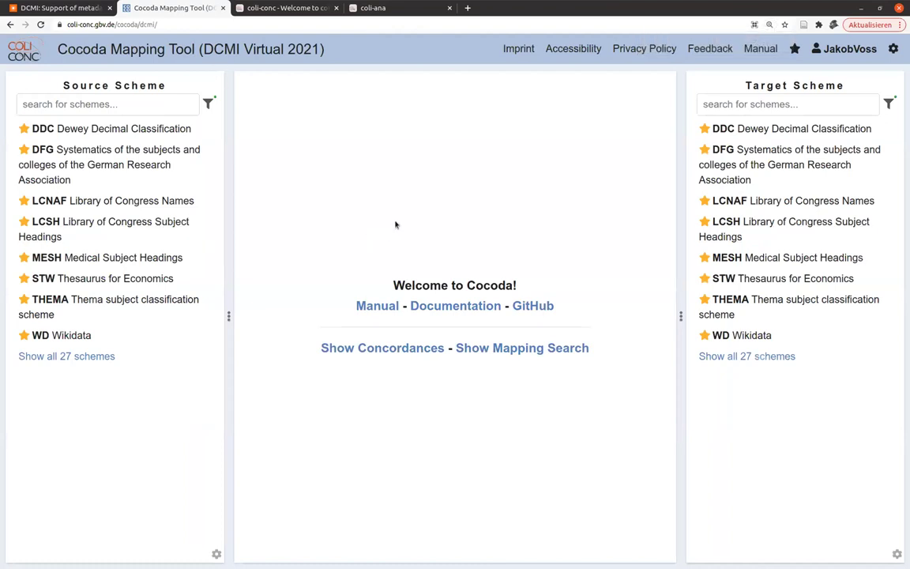
pyautogui.click(528, 350)
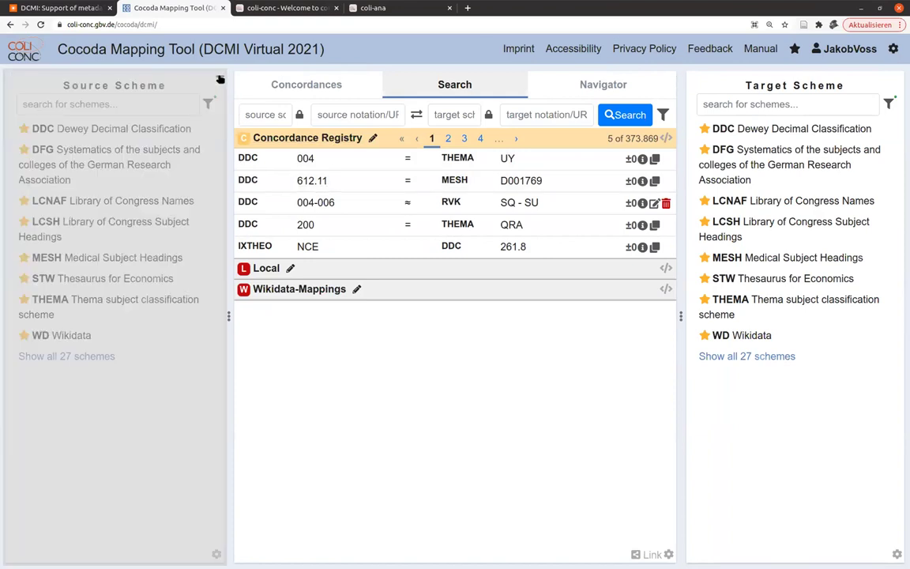
pyautogui.click(220, 80)
pyautogui.click(896, 79)
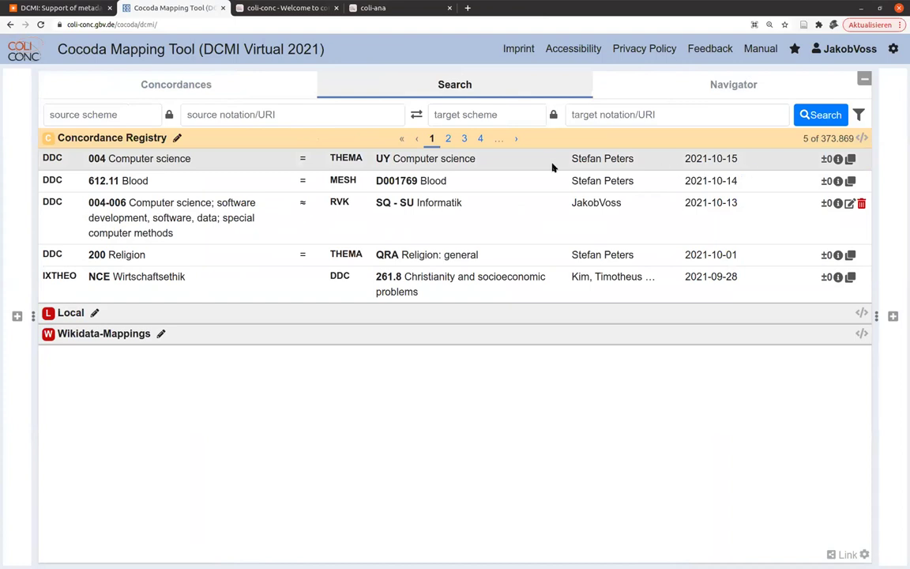
pyautogui.click(826, 159)
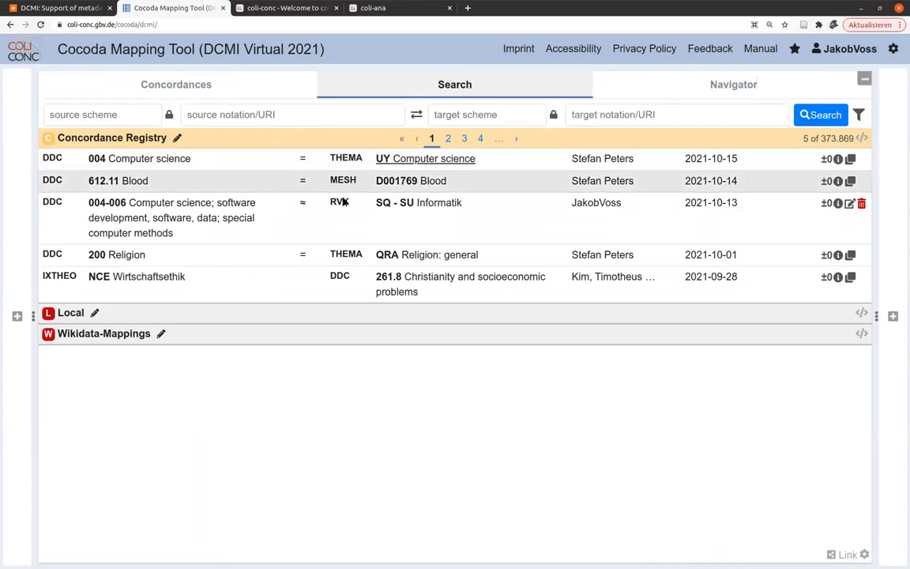
pyautogui.moveTo(826, 159)
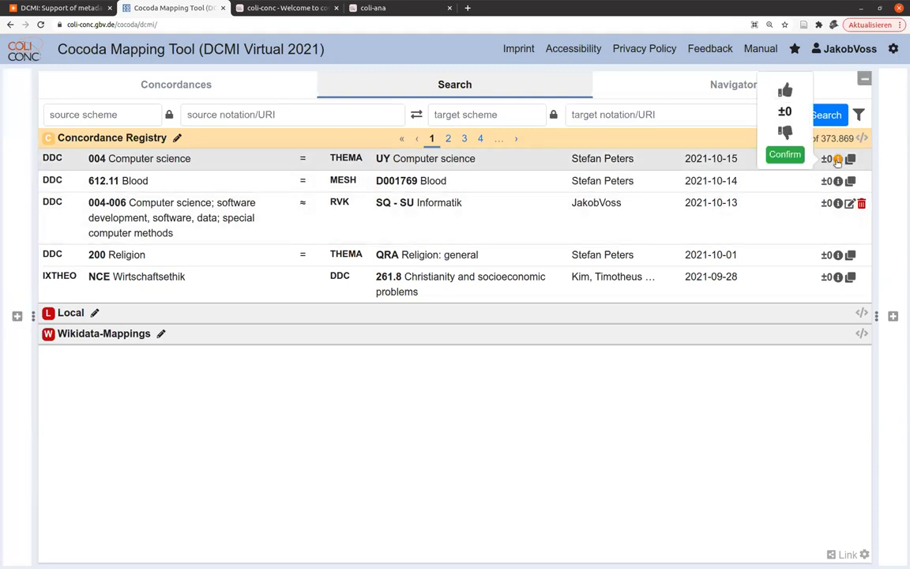
# Upvote the 004 = UY Computer science mapping to +1 and copy it into the editor as ≈.
pyautogui.click(784, 90)
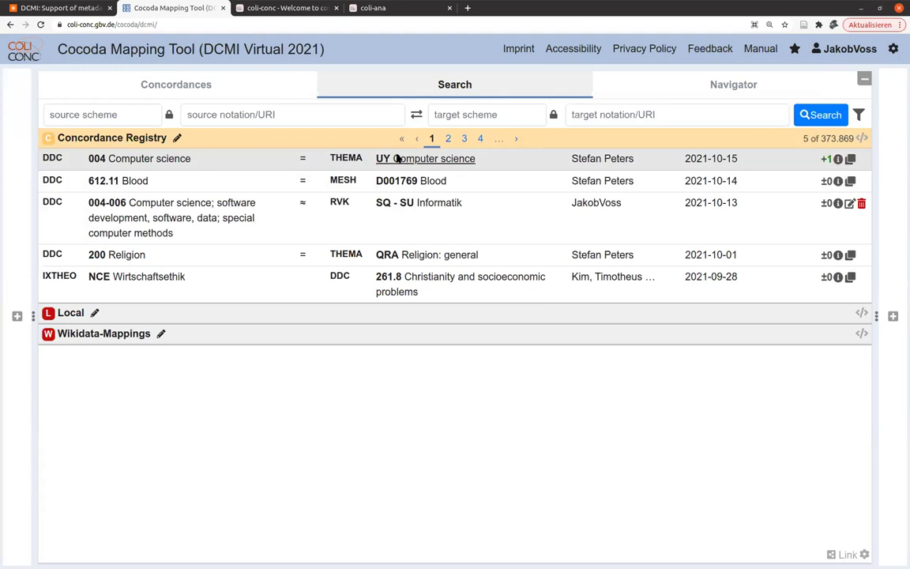
pyautogui.click(850, 159)
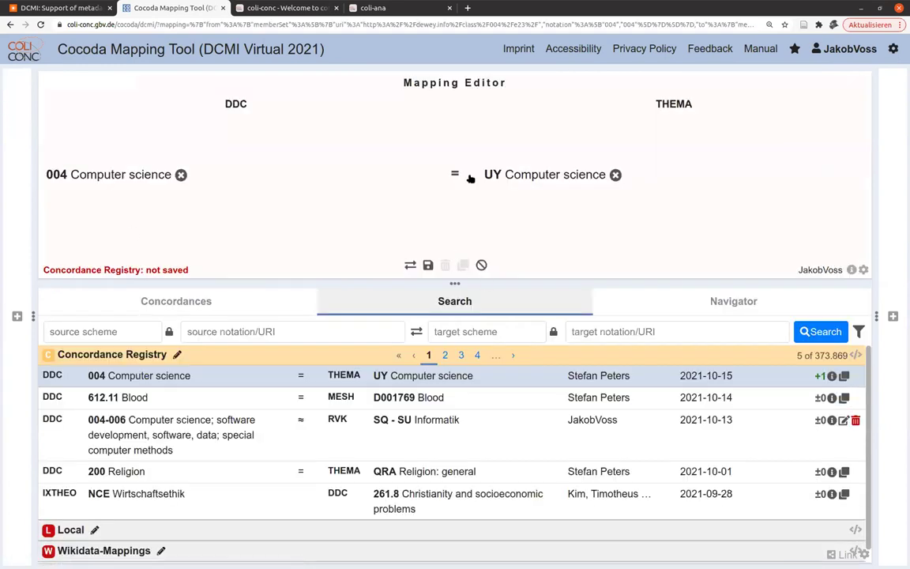
pyautogui.moveTo(455, 174)
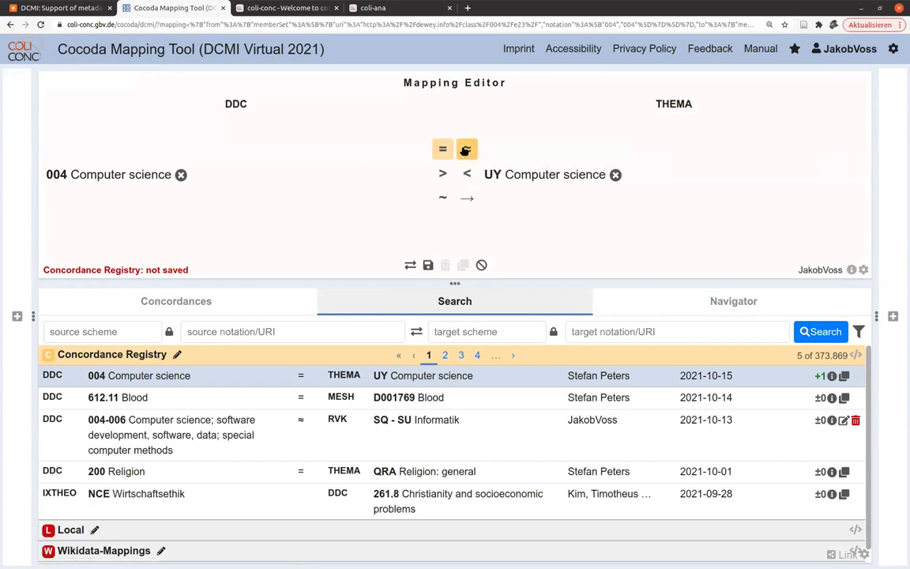
pyautogui.click(466, 149)
pyautogui.moveTo(464, 191)
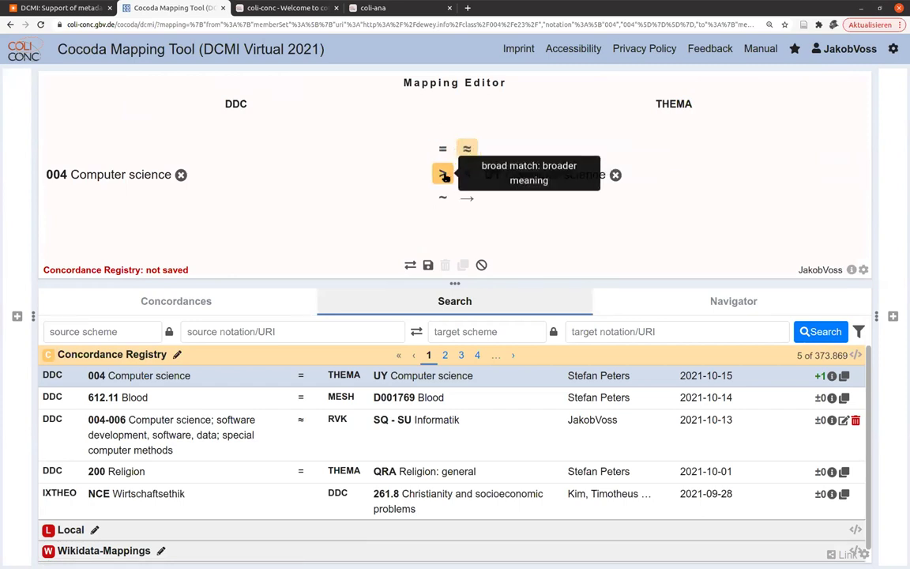
pyautogui.click(466, 148)
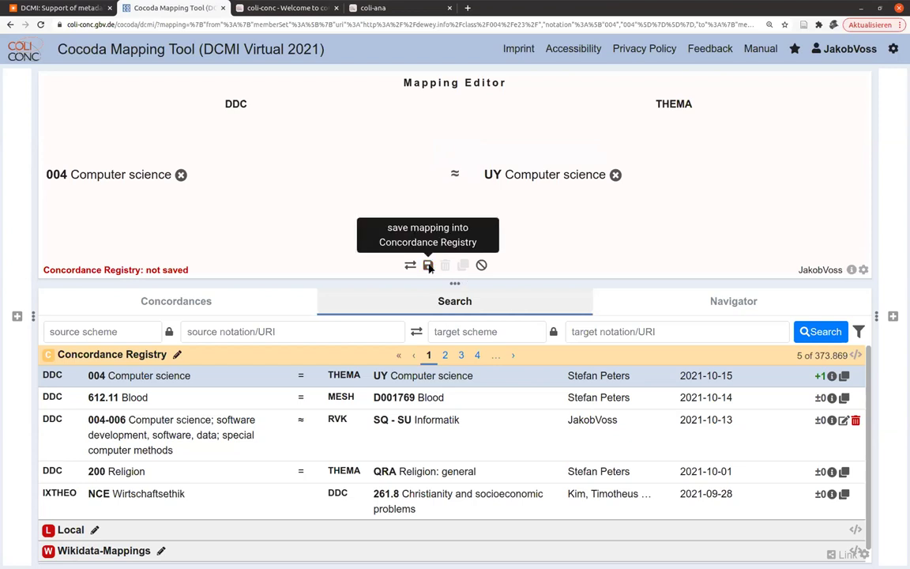
# Try saving the 004 ≈ UY mapping, which fails with error 422, then discard it.
pyautogui.click(428, 265)
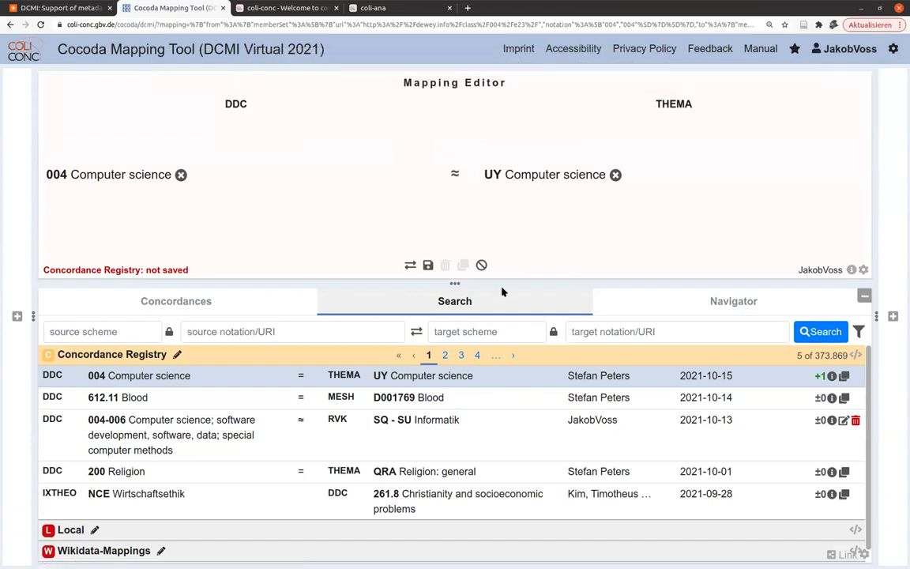
pyautogui.click(427, 265)
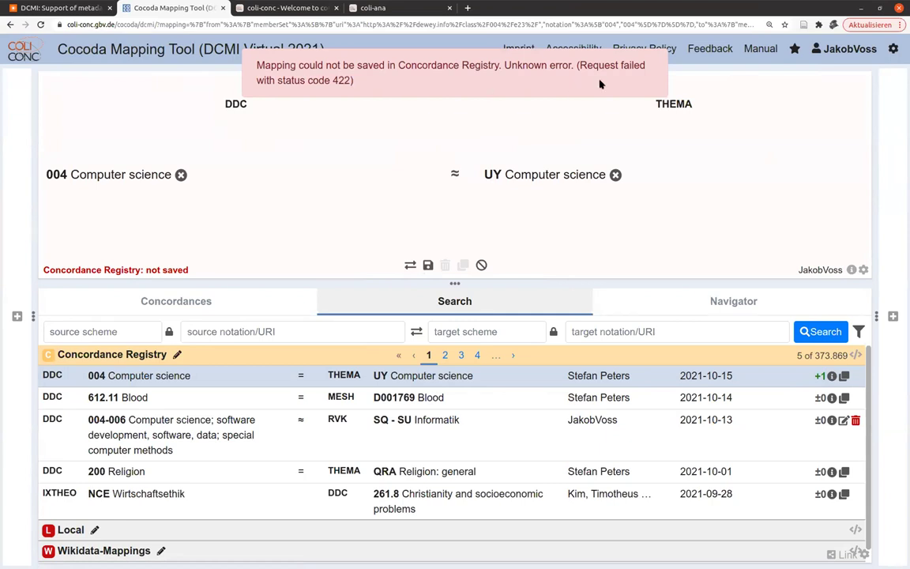
pyautogui.moveTo(846, 49)
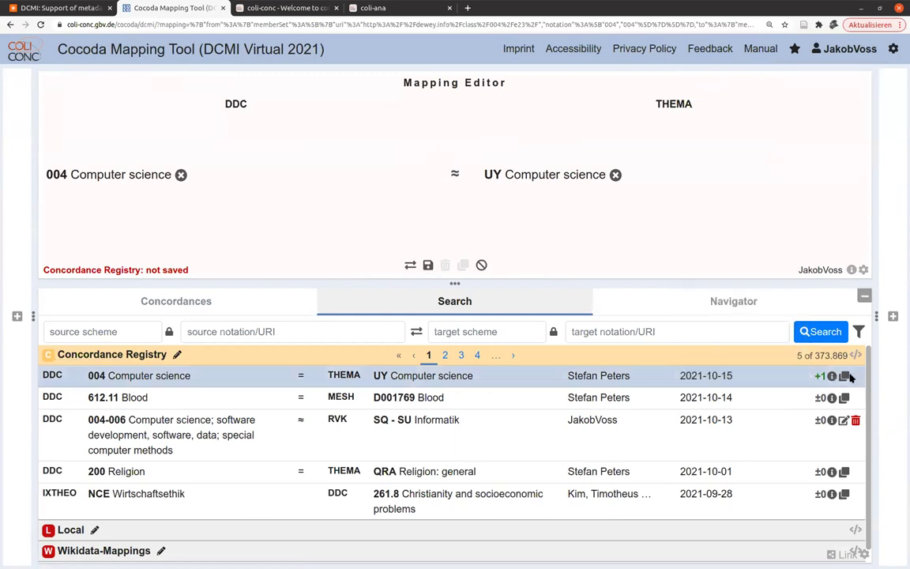
pyautogui.click(425, 266)
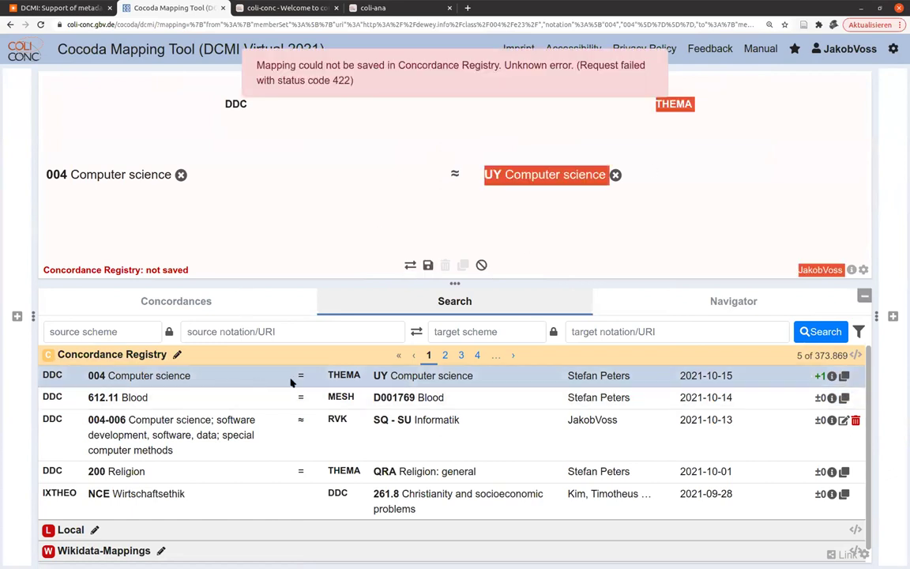
pyautogui.click(480, 265)
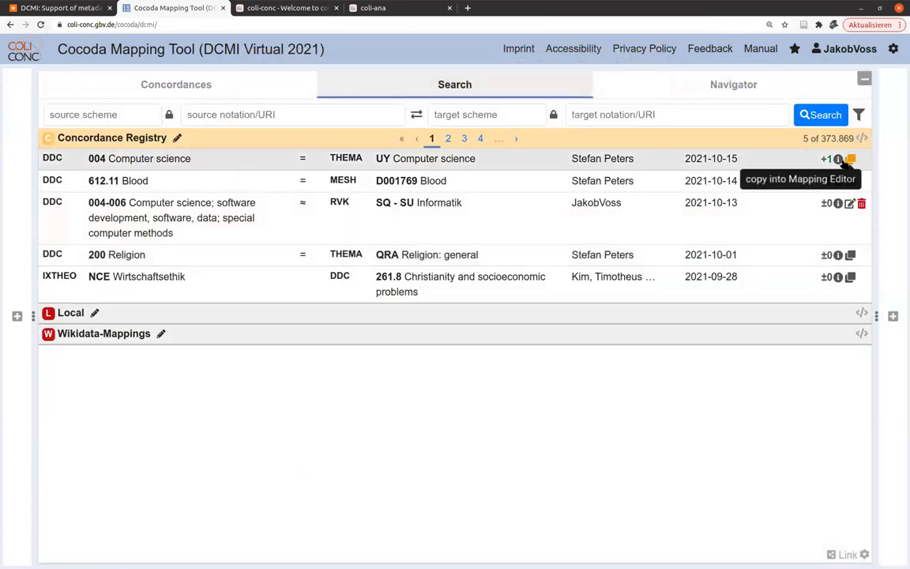
# Open DDC 004 Computer science and add it as the mapping source.
pyautogui.moveTo(594, 162)
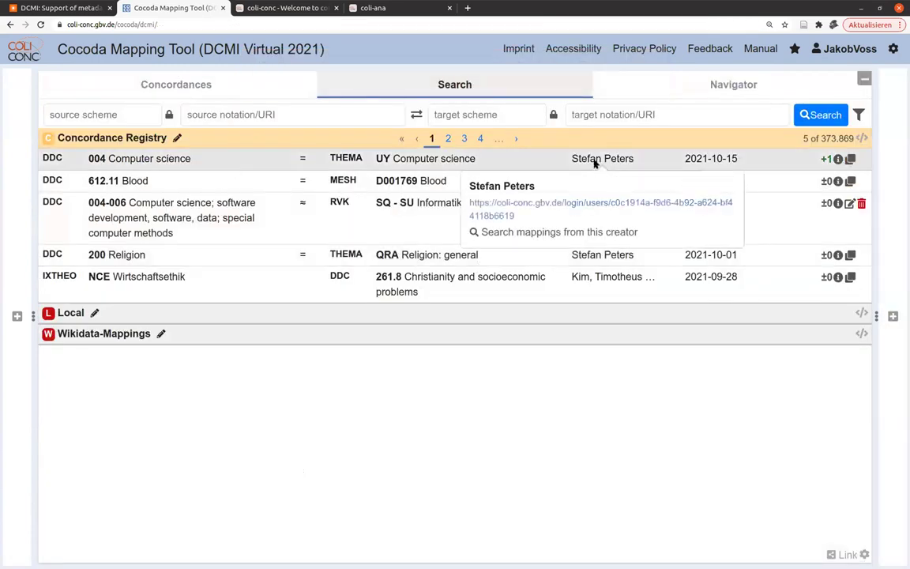
pyautogui.click(166, 162)
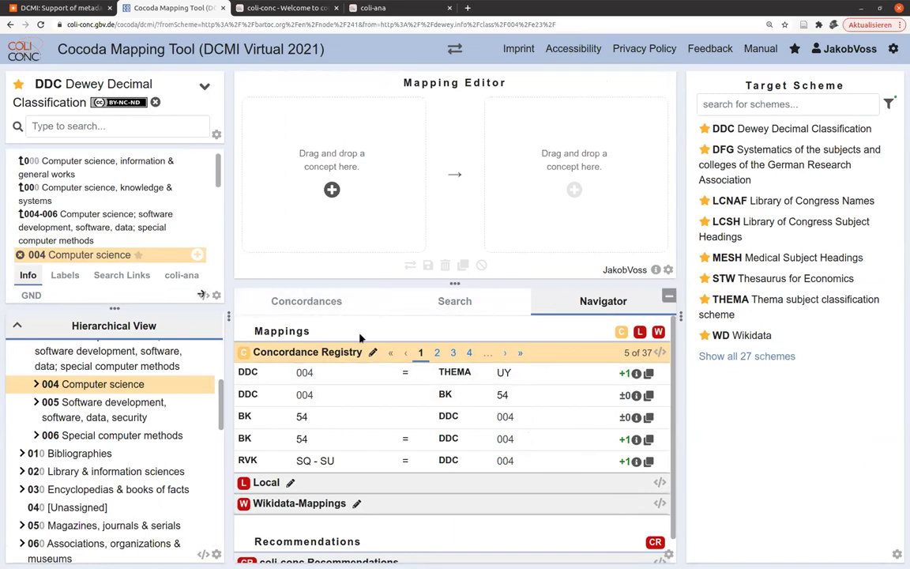
pyautogui.hotkey('ctrl', 'a')
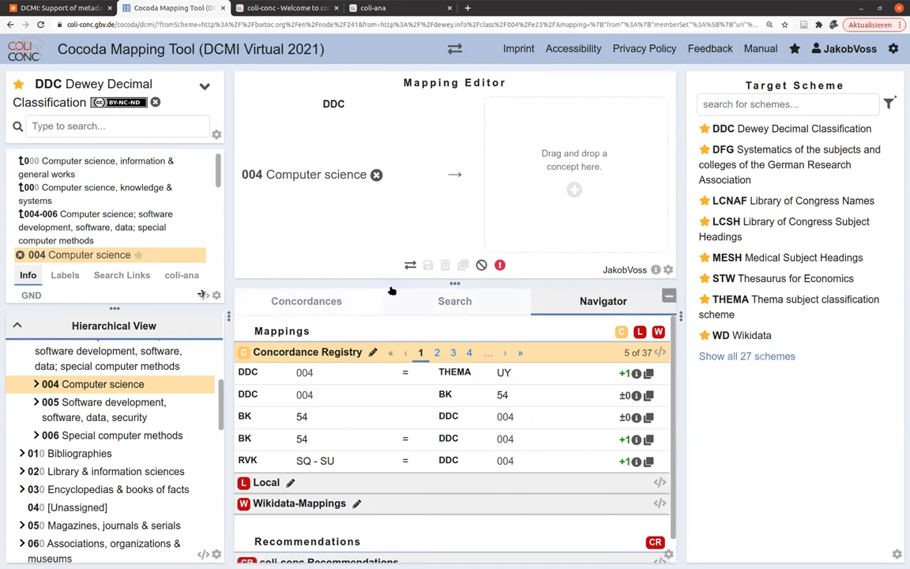
pyautogui.moveTo(425, 188)
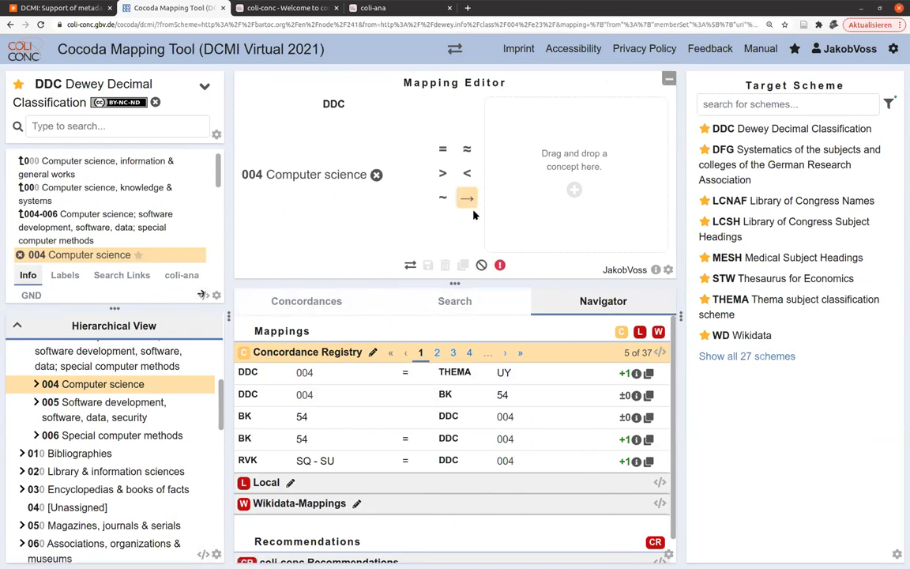
pyautogui.moveTo(465, 372); pyautogui.dragTo(518, 161)
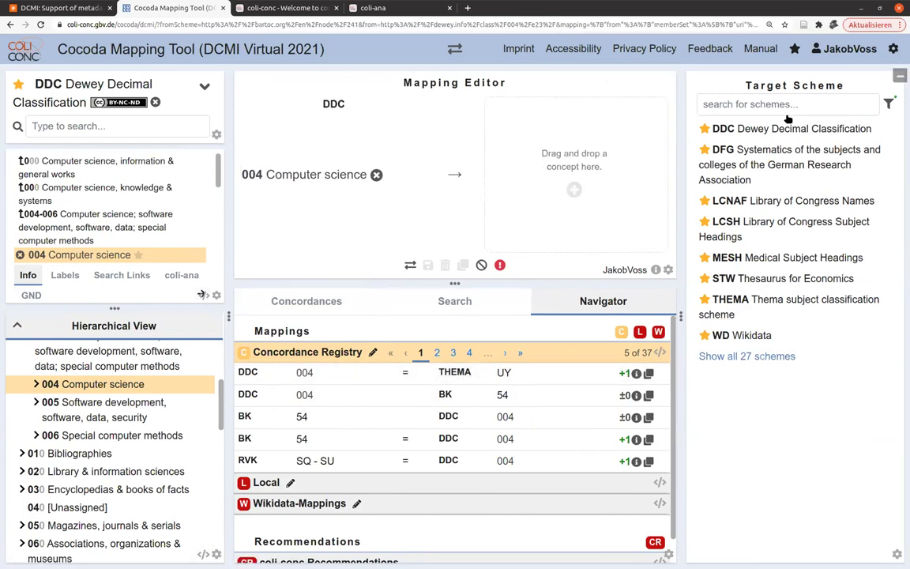
# Choose THEMA as target scheme, add UY Computer science with ≈ close match, and save.
pyautogui.click(728, 97)
pyautogui.write('them')
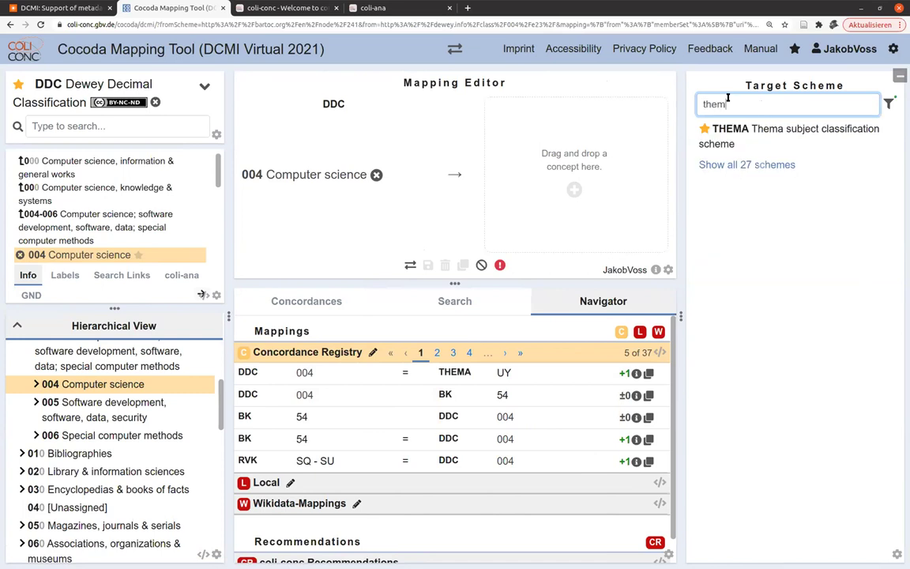
pyautogui.write('a')
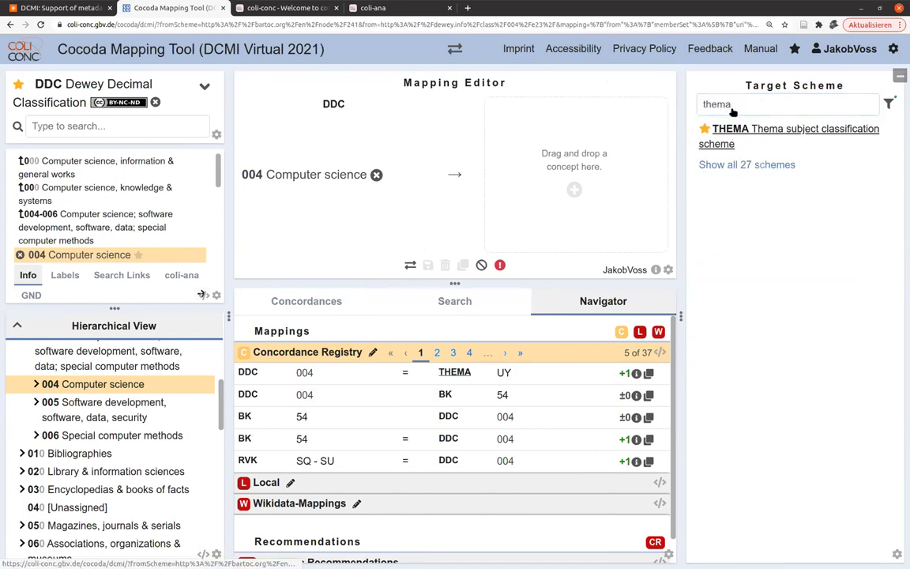
pyautogui.click(731, 130)
pyautogui.moveTo(504, 372); pyautogui.dragTo(541, 185)
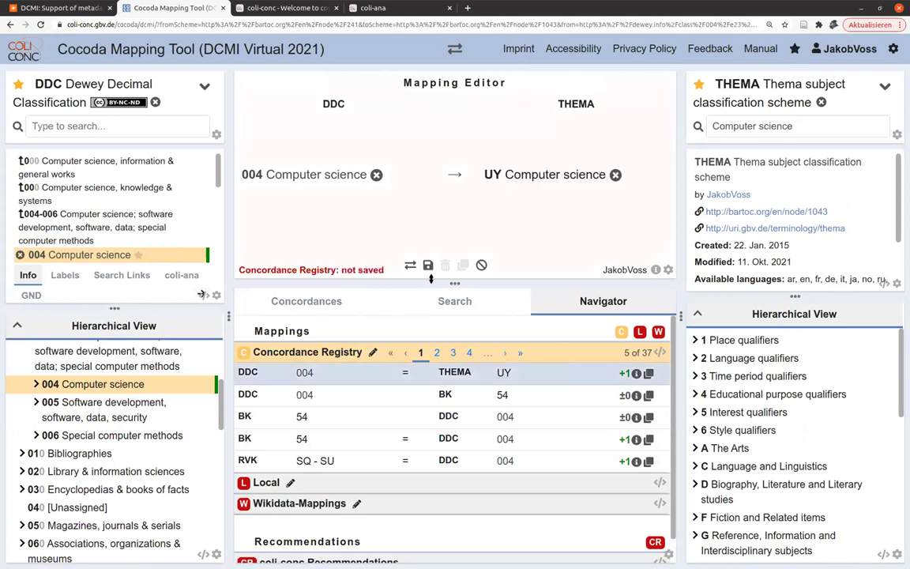
pyautogui.moveTo(455, 174)
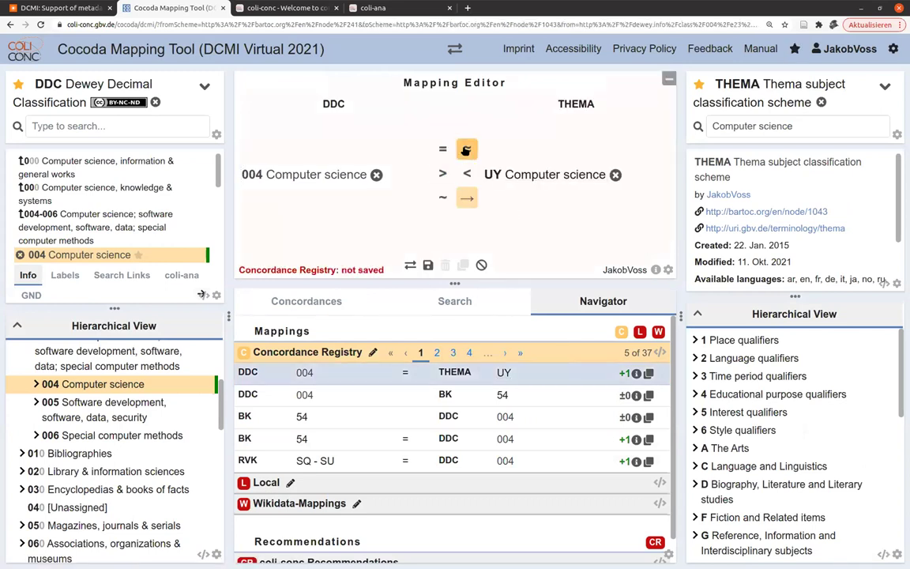
pyautogui.click(466, 150)
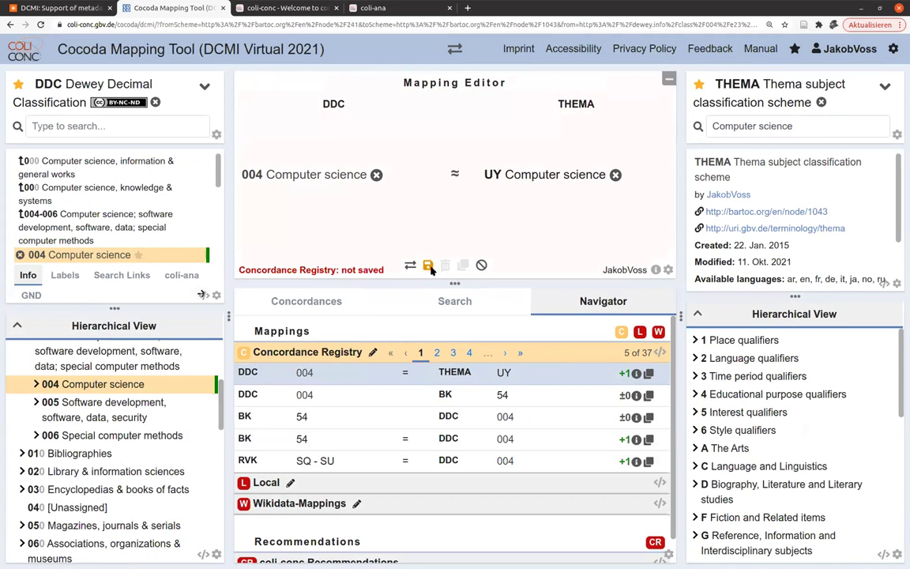
pyautogui.click(427, 265)
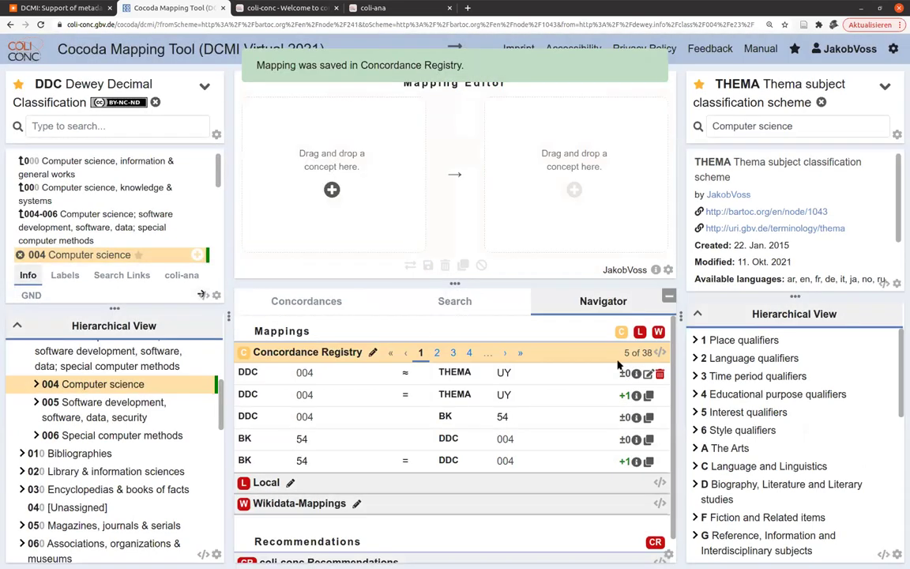
# Load the exact 004 = UY mapping into the editor and change its relation to close match.
pyautogui.click(650, 397)
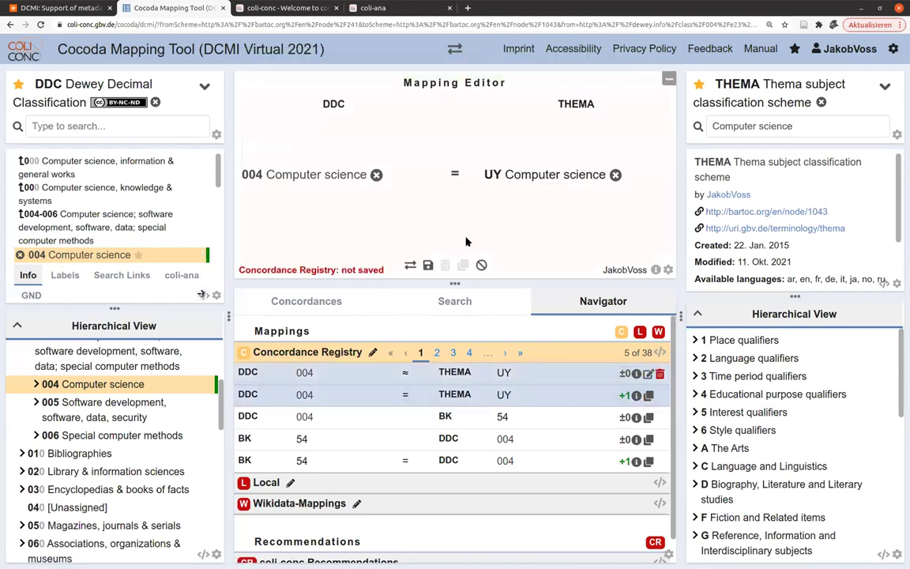
pyautogui.click(455, 172)
pyautogui.click(429, 265)
pyautogui.click(455, 174)
pyautogui.click(571, 264)
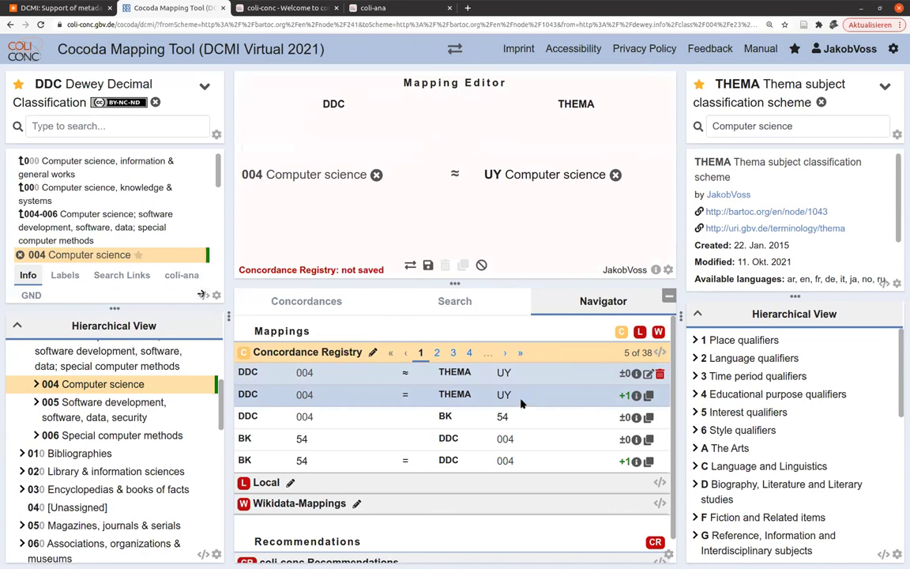
# Check the votes on the 004 ≈ UY mapping and delete it from the registry.
pyautogui.click(338, 301)
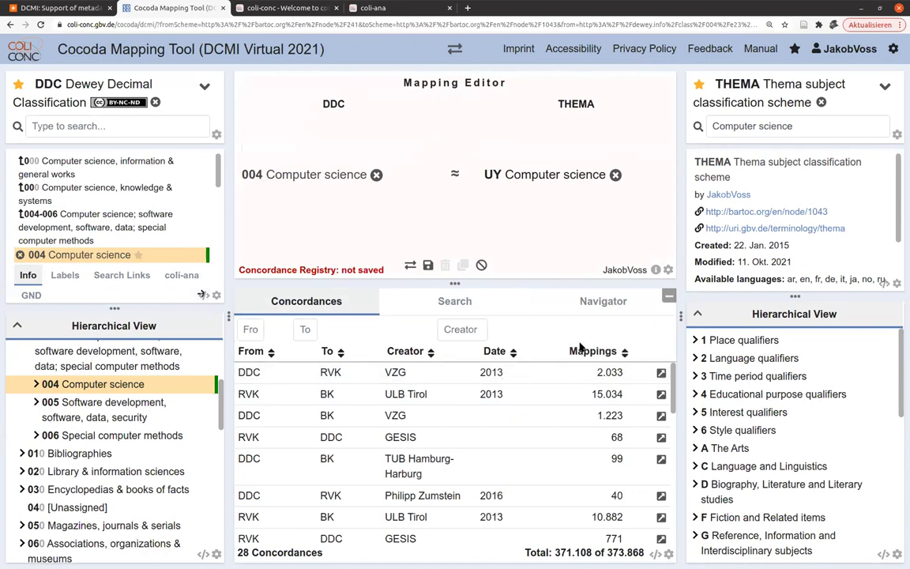
pyautogui.click(578, 303)
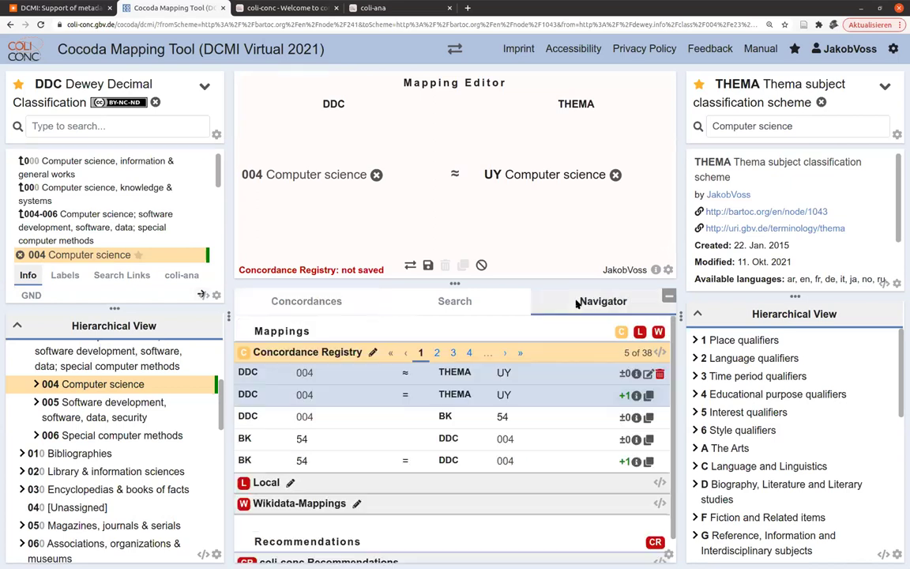
pyautogui.click(627, 375)
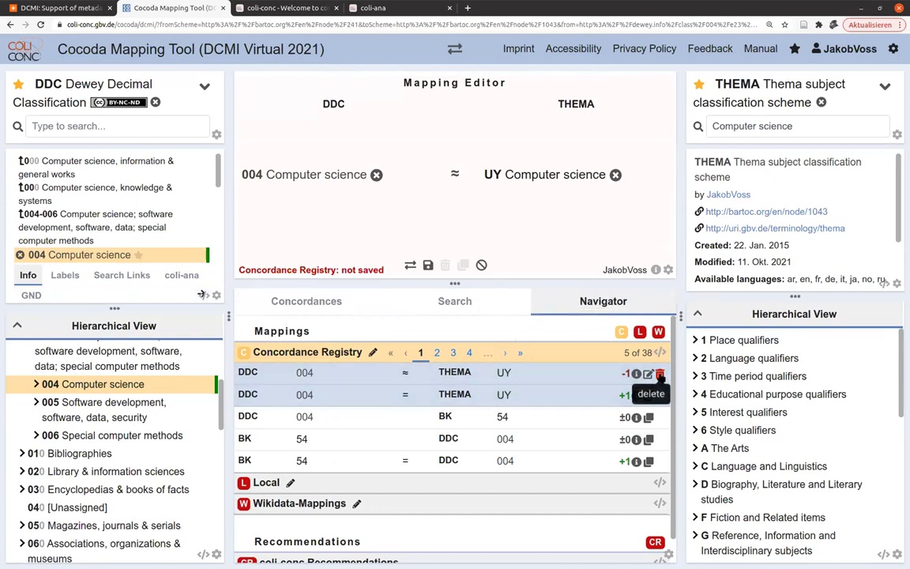
pyautogui.click(659, 375)
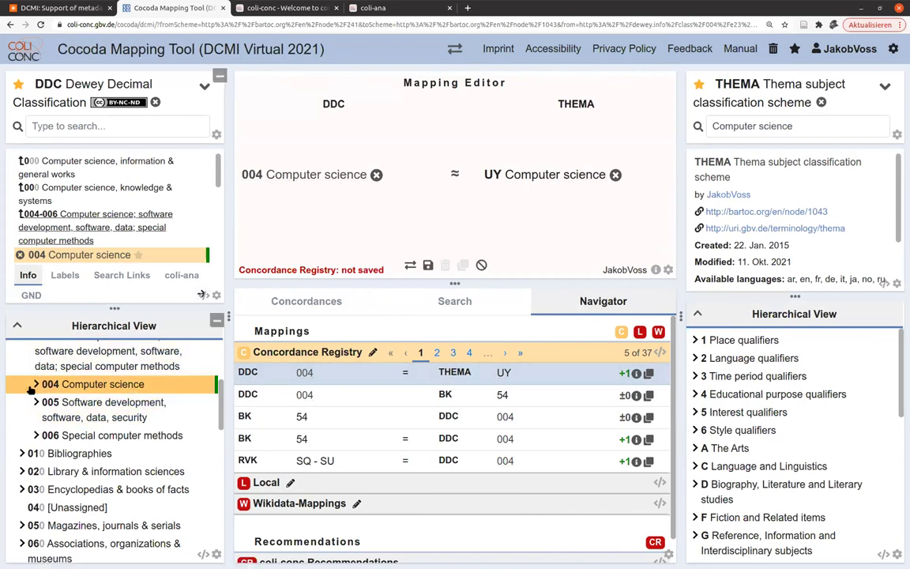
# Expand DDC 004, then open and expand THEMA UY Computer science down to UYQ Artificial intelligence.
pyautogui.click(34, 385)
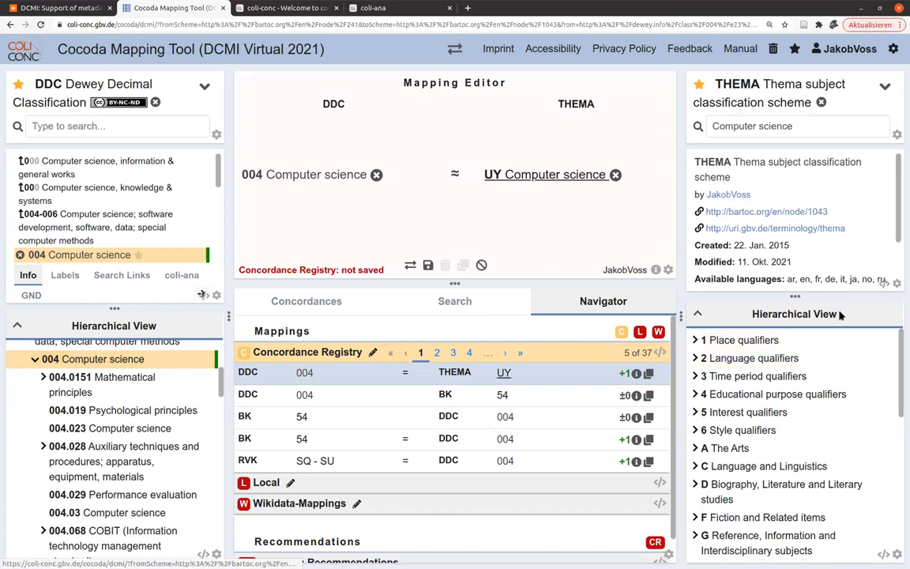
pyautogui.click(557, 177)
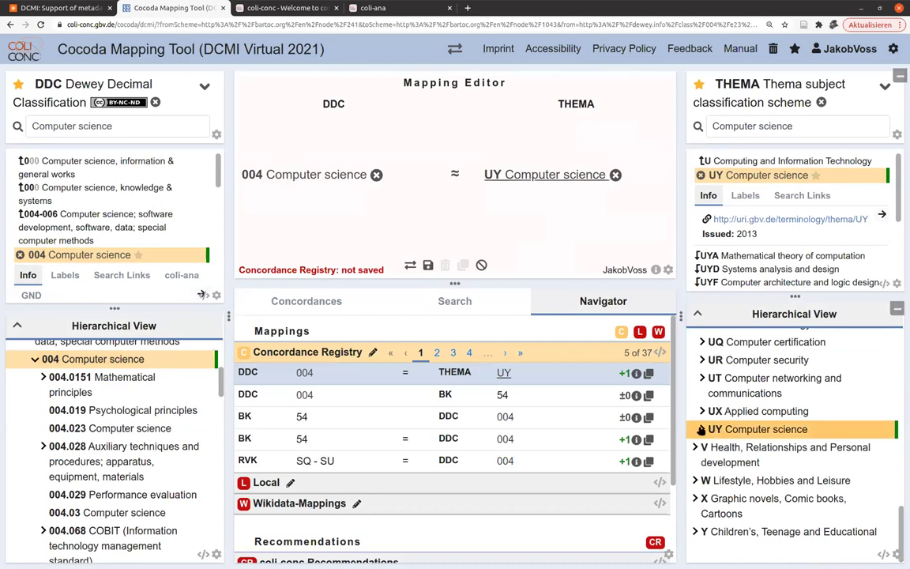
pyautogui.click(701, 429)
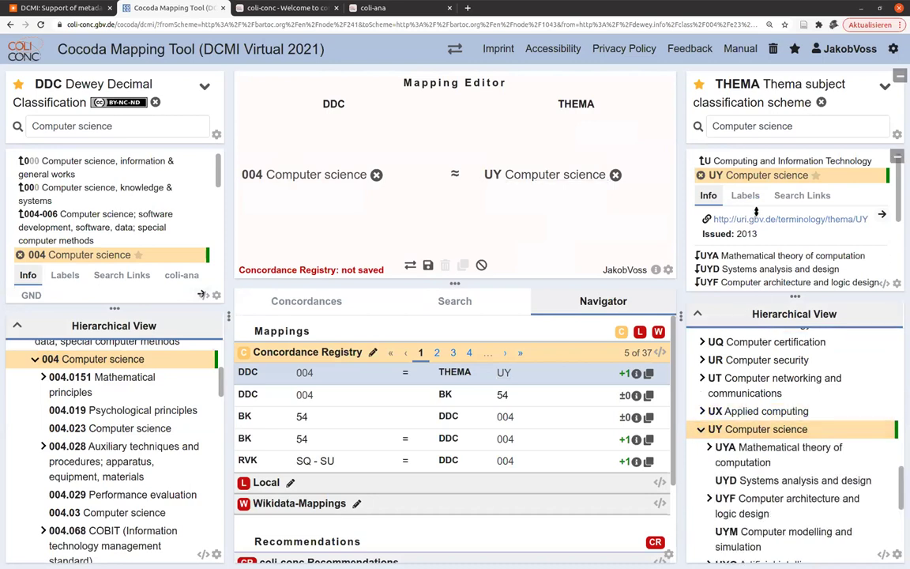
pyautogui.scroll(-1, 758, 435)
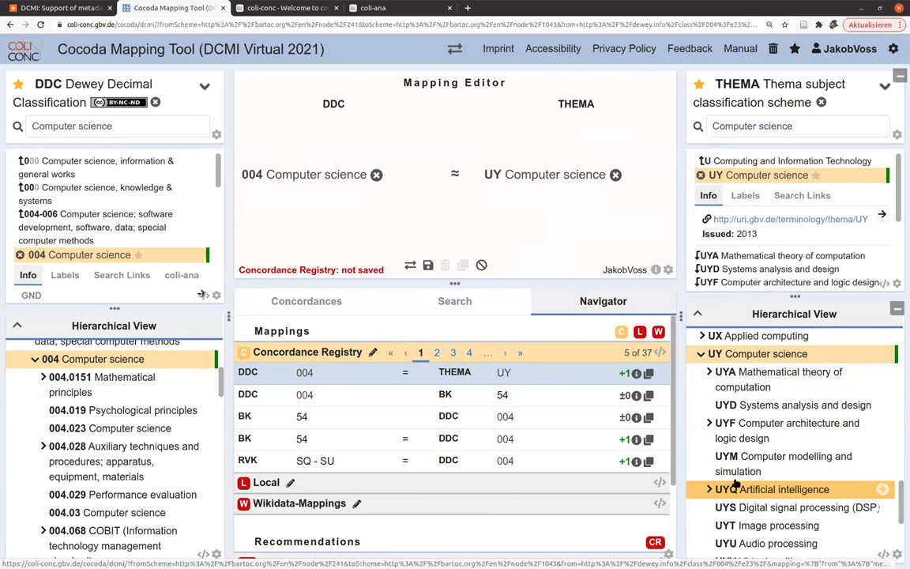
# Make UYQ Artificial intelligence the mapping target, removing UY and 004 from the editor.
pyautogui.click(882, 489)
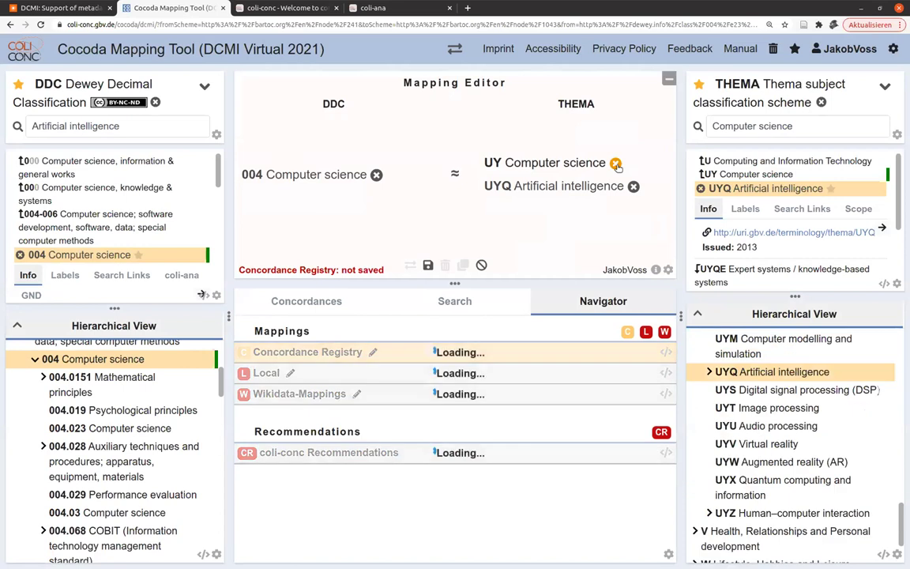
pyautogui.click(616, 163)
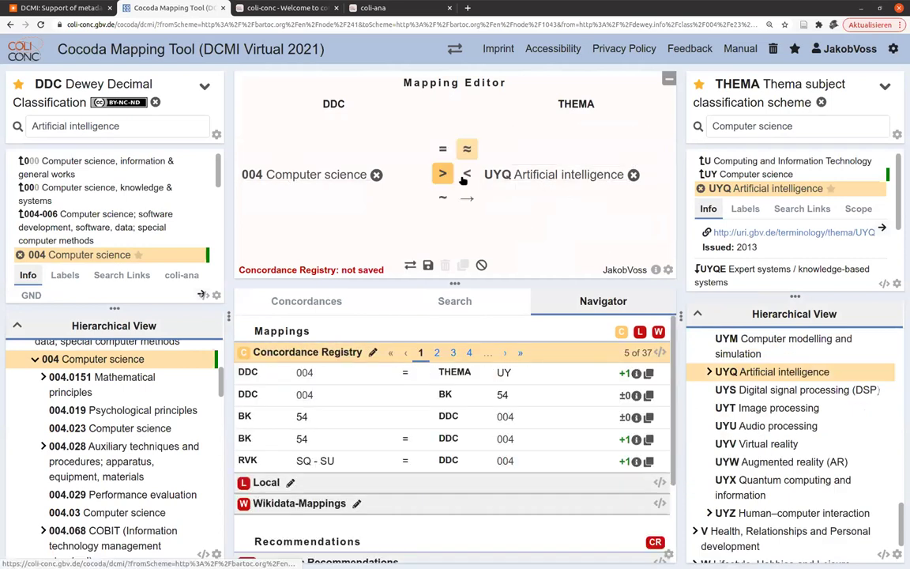
pyautogui.click(377, 174)
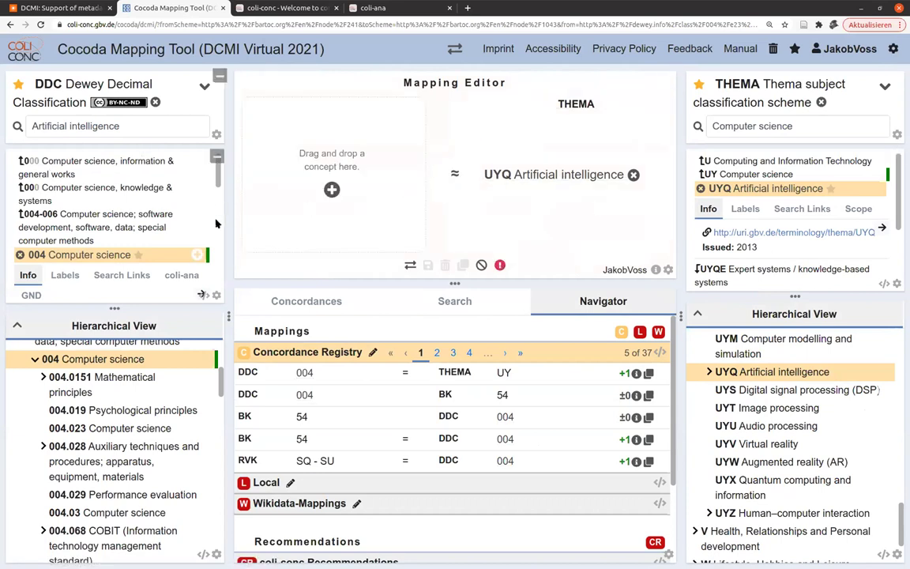
# Find DDC 006.3 Artificial intelligence and natural computing via search, then open and expand it.
pyautogui.click(131, 127)
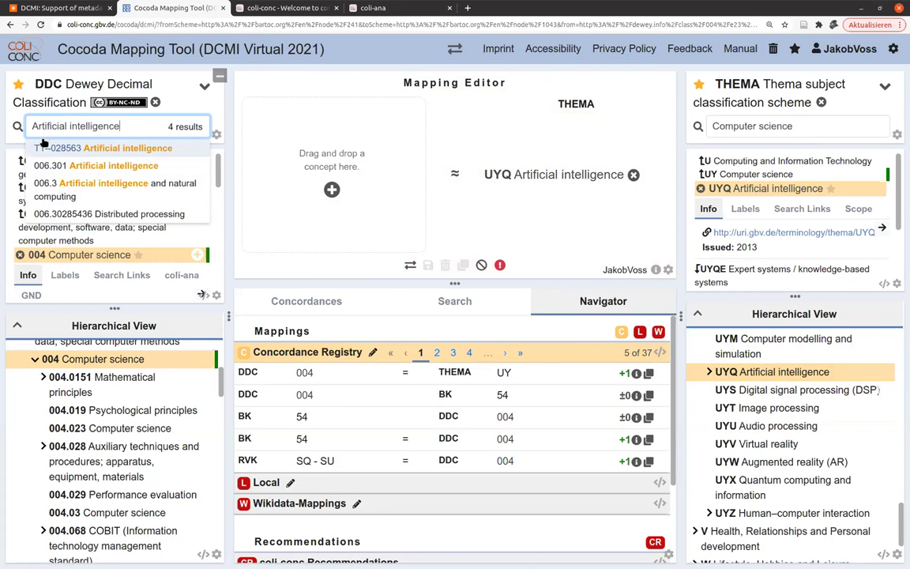
pyautogui.click(56, 182)
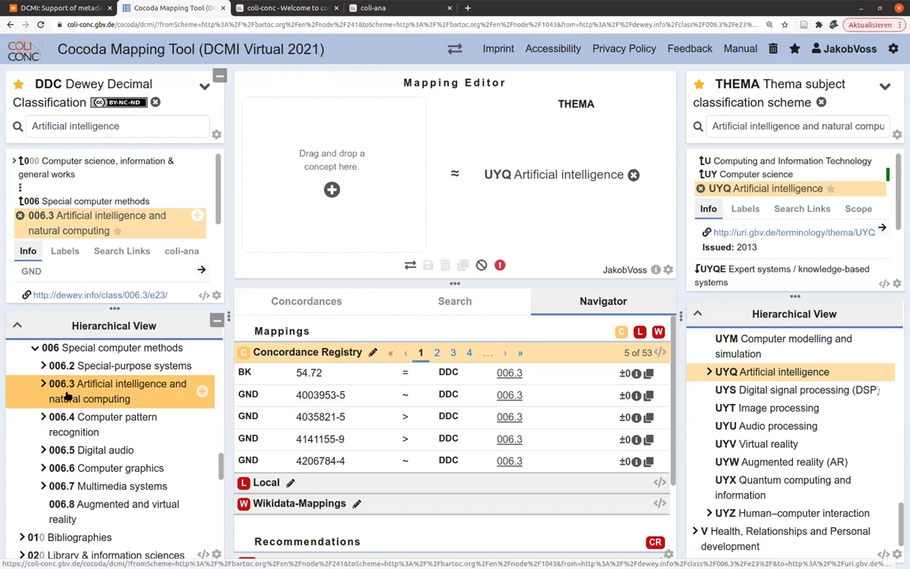
pyautogui.click(44, 383)
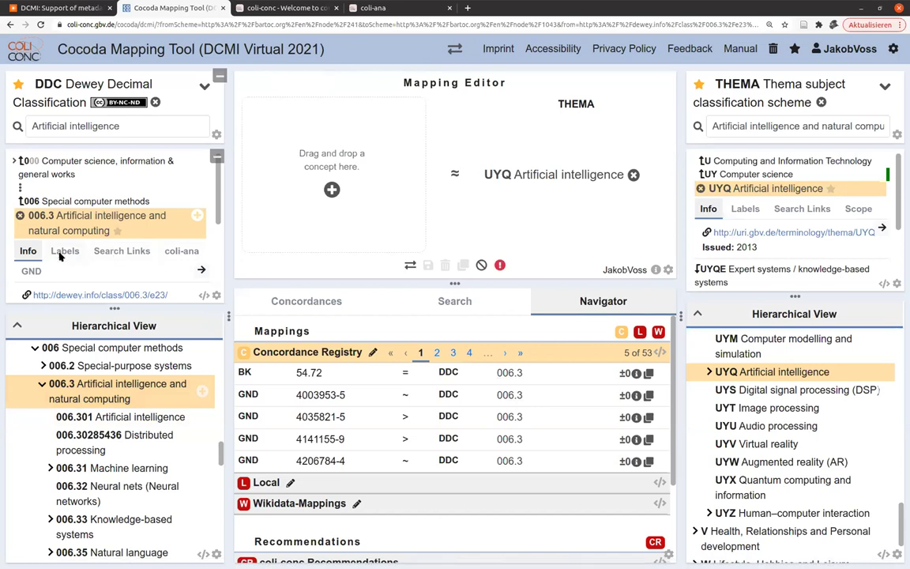
pyautogui.click(123, 252)
pyautogui.scroll(-4, 120, 271)
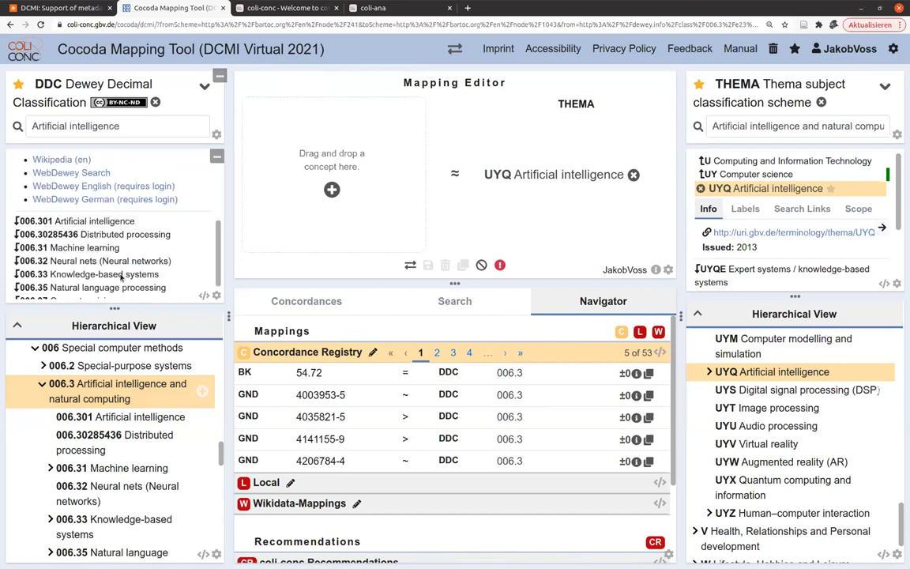
pyautogui.scroll(2, 63, 197)
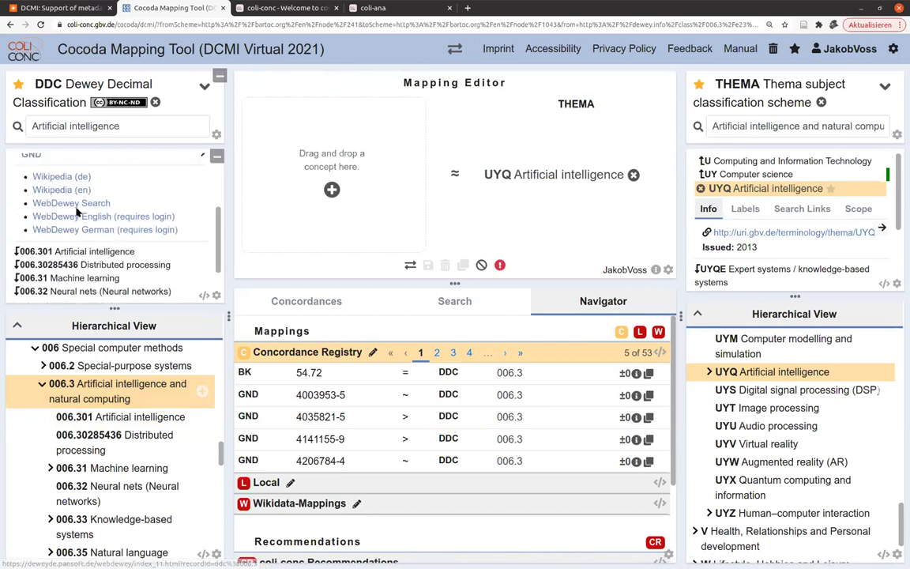
pyautogui.scroll(1, 62, 213)
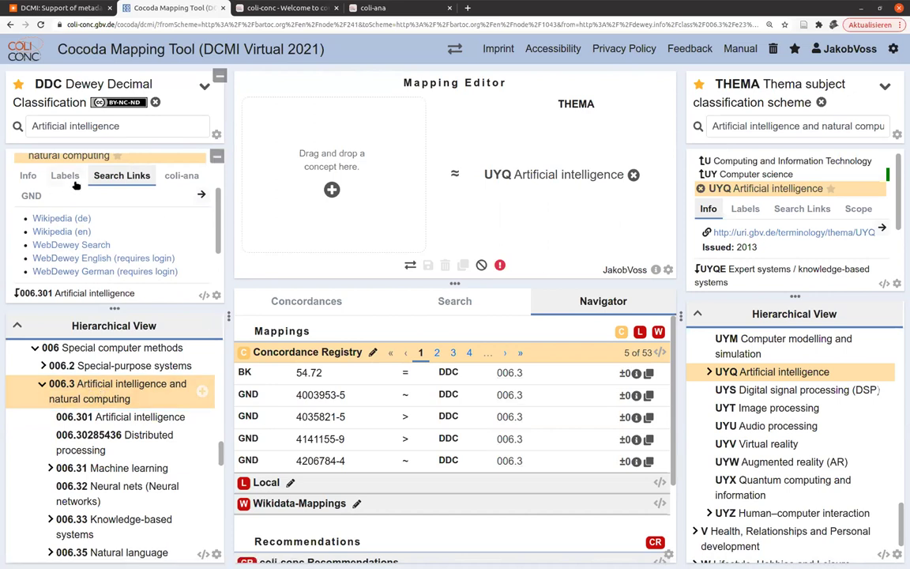
pyautogui.click(28, 175)
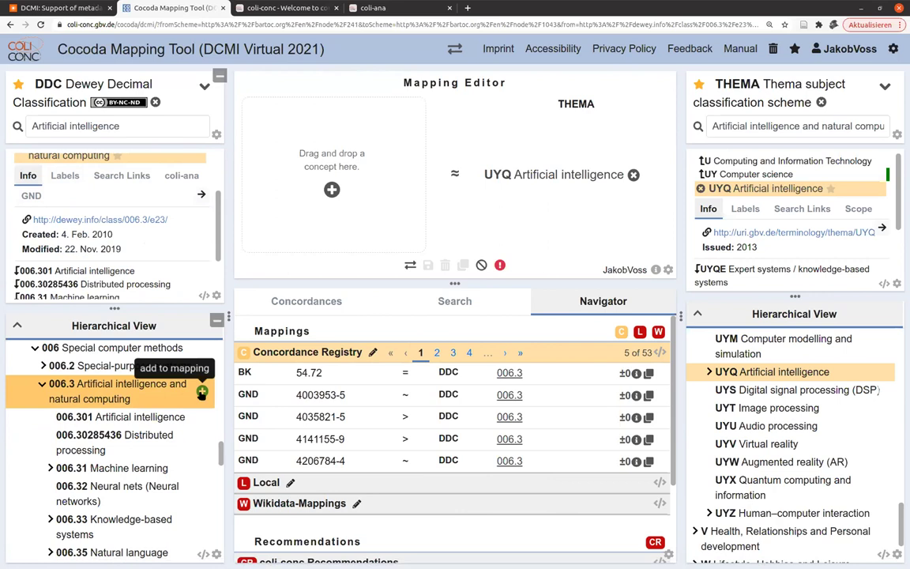
# Add 006.3 as source, set the relation to broad match >, and attempt saving.
pyautogui.click(202, 392)
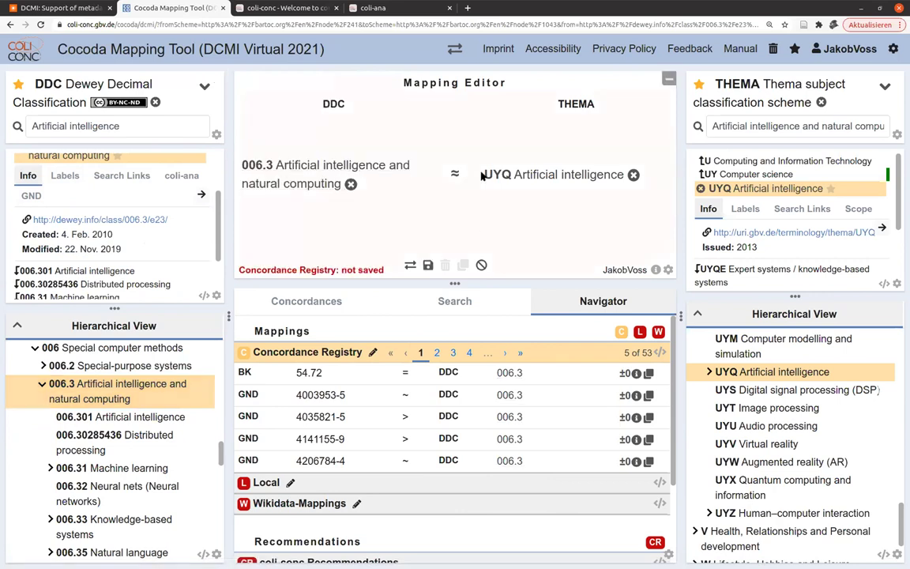
pyautogui.click(442, 151)
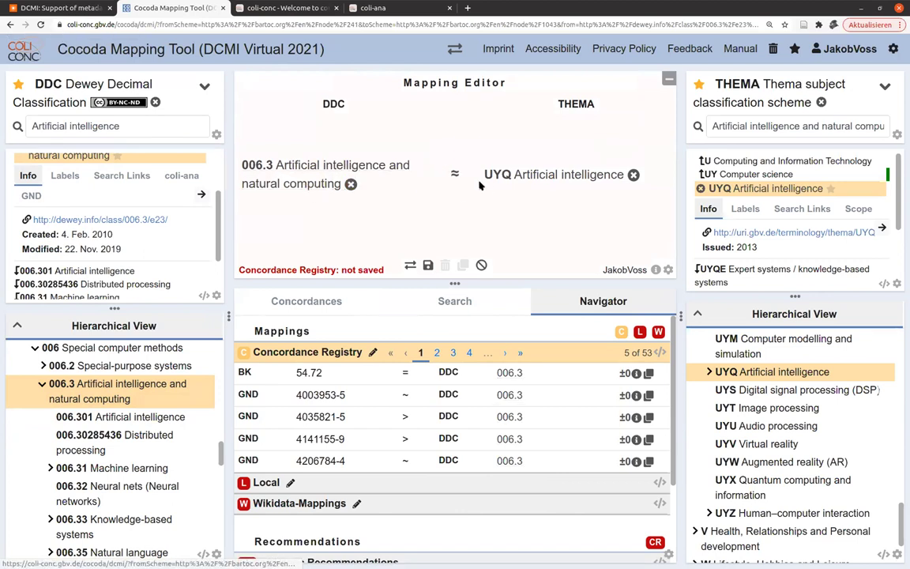
pyautogui.moveTo(454, 174)
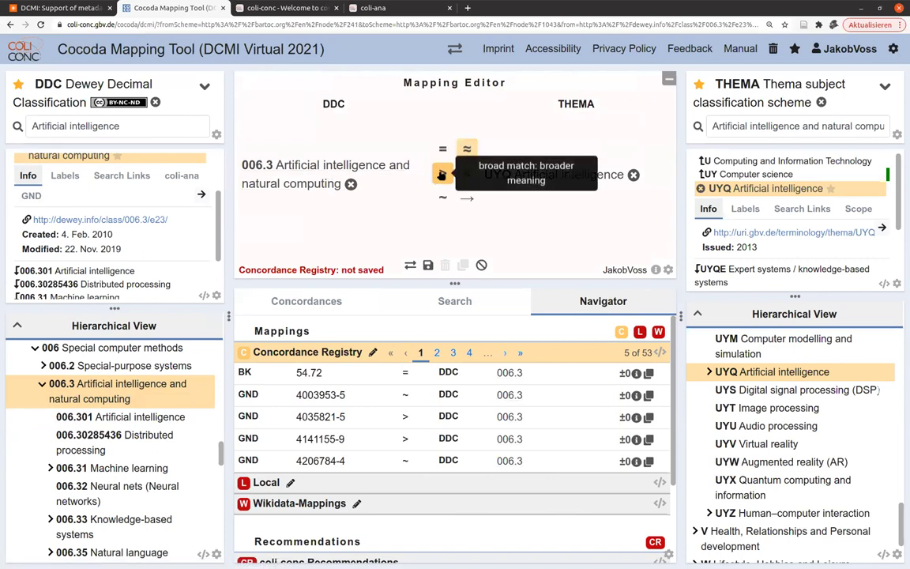
pyautogui.click(443, 174)
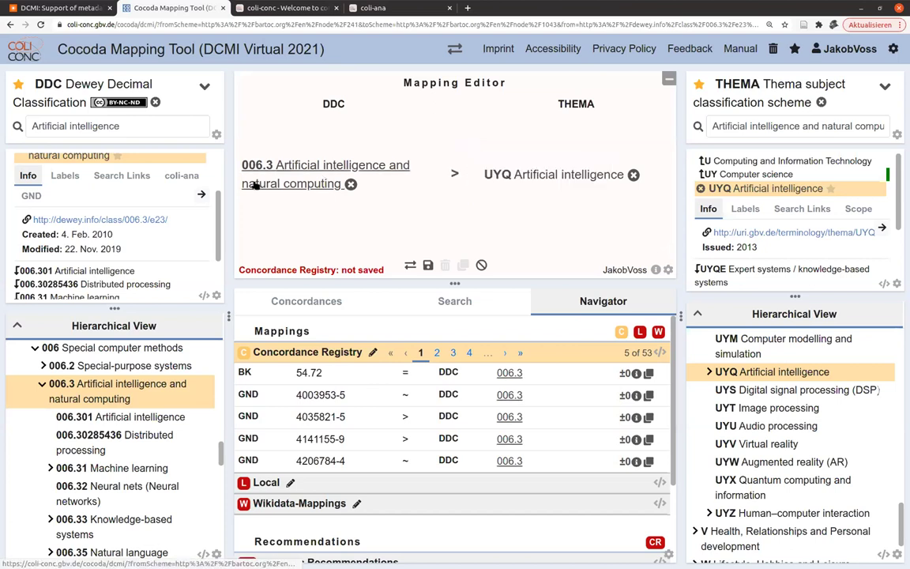
pyautogui.click(427, 265)
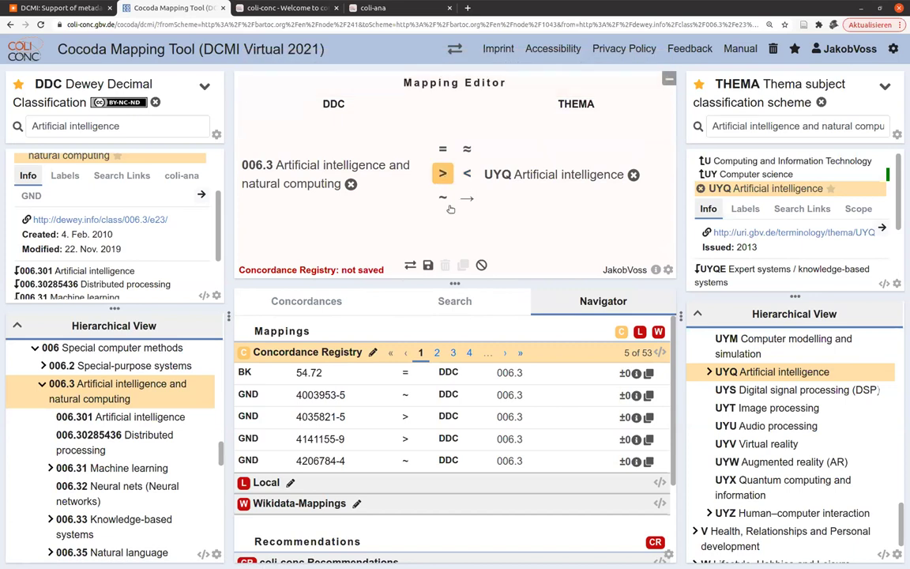
# Clear the editor, rebuild 006.3 > UYQ Artificial intelligence, and save it to the registry.
pyautogui.click(482, 267)
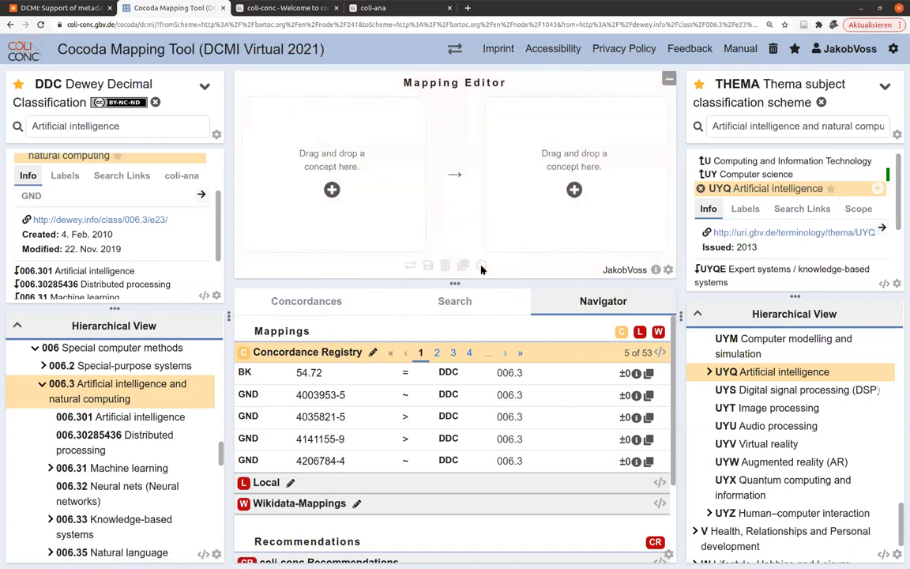
pyautogui.click(201, 392)
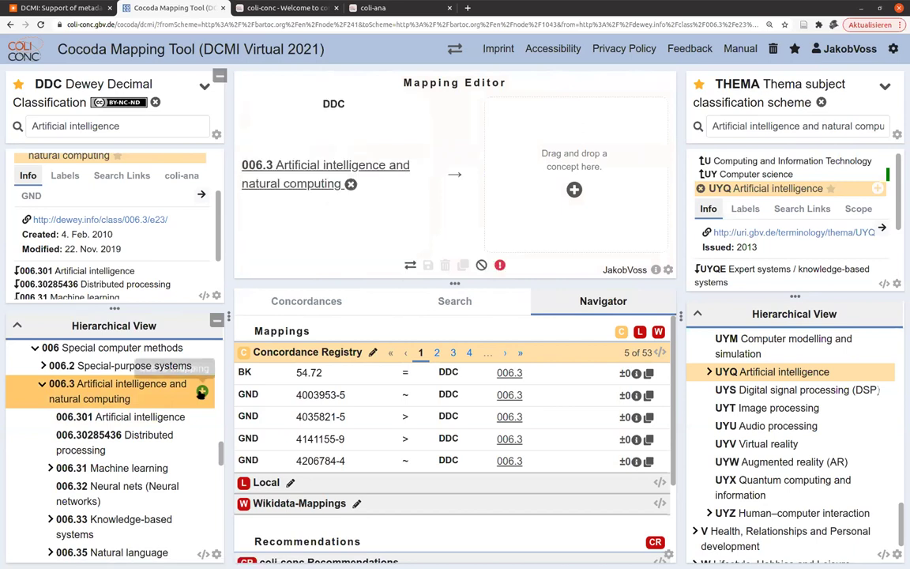
pyautogui.click(452, 176)
pyautogui.click(420, 178)
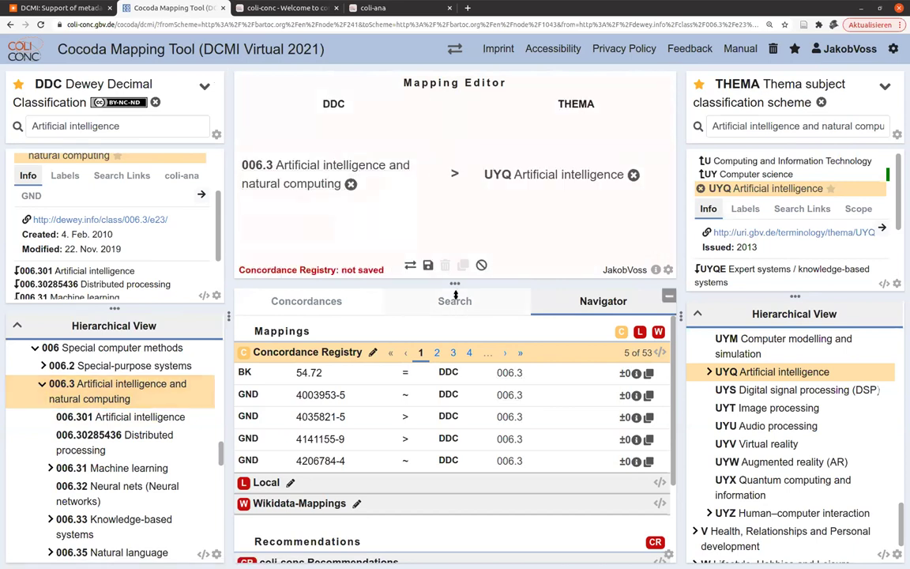
pyautogui.click(428, 266)
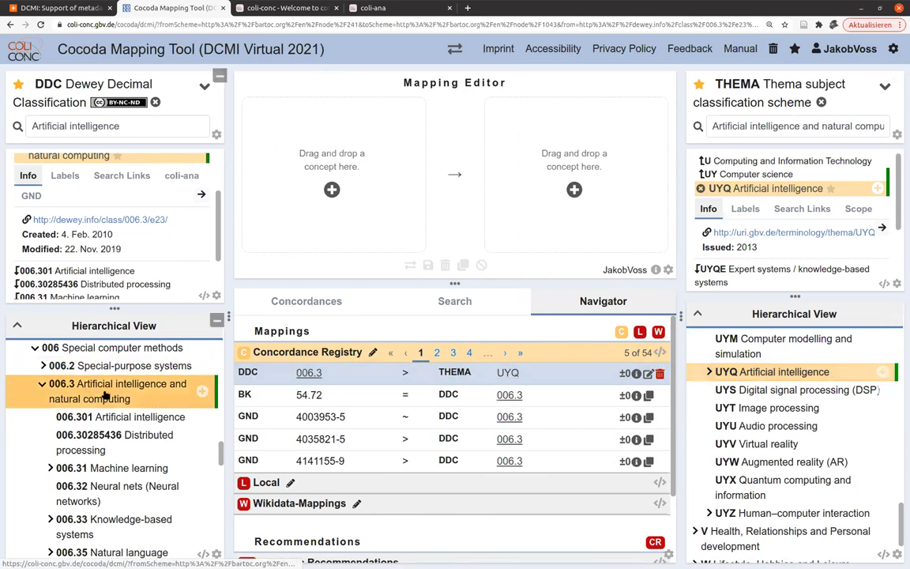
# Load 006.301 and UYQ into the editor, set the relation to < narrower match, and save.
pyautogui.click(203, 417)
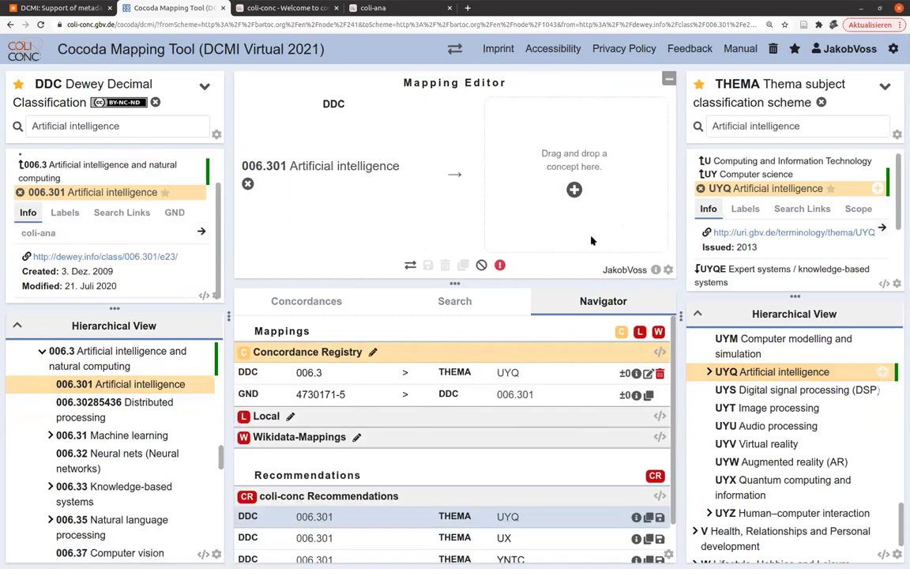
pyautogui.click(575, 190)
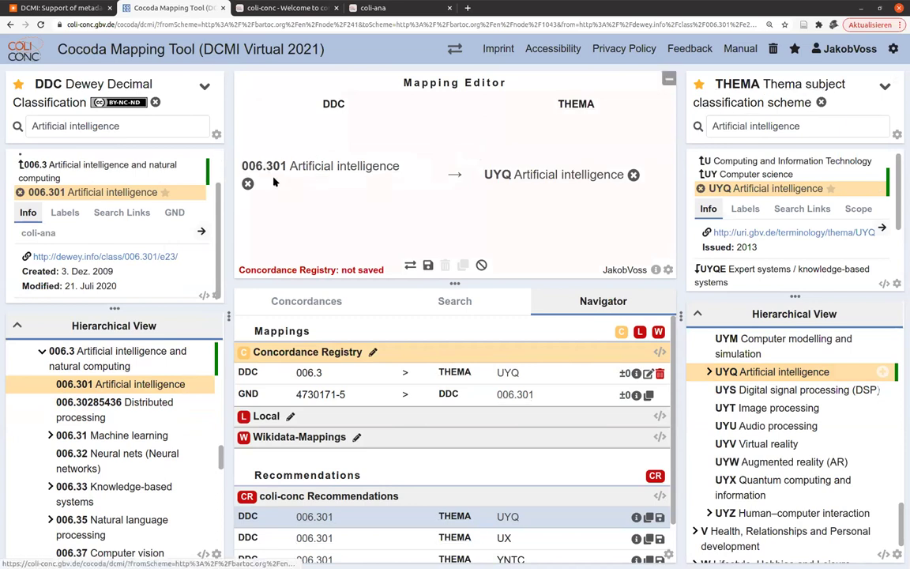
pyautogui.moveTo(445, 150)
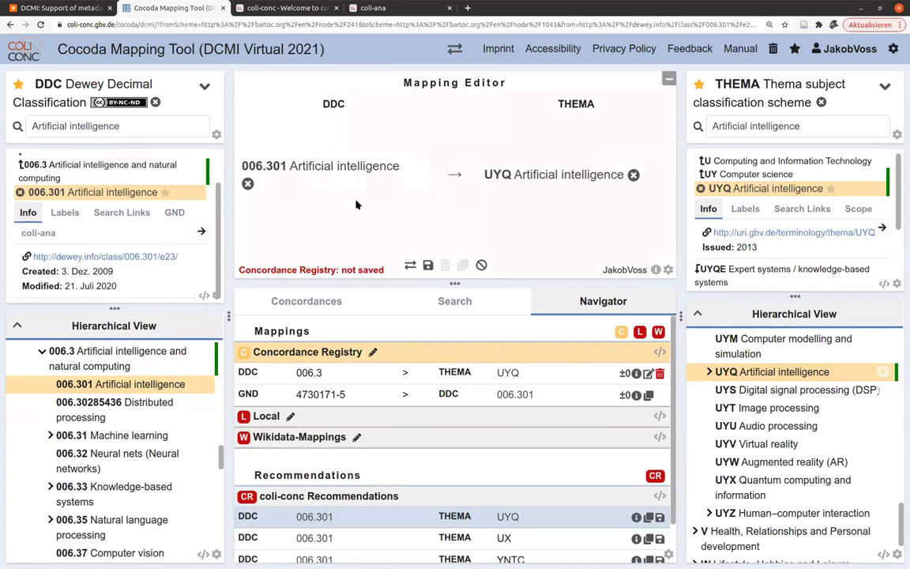
pyautogui.click(710, 371)
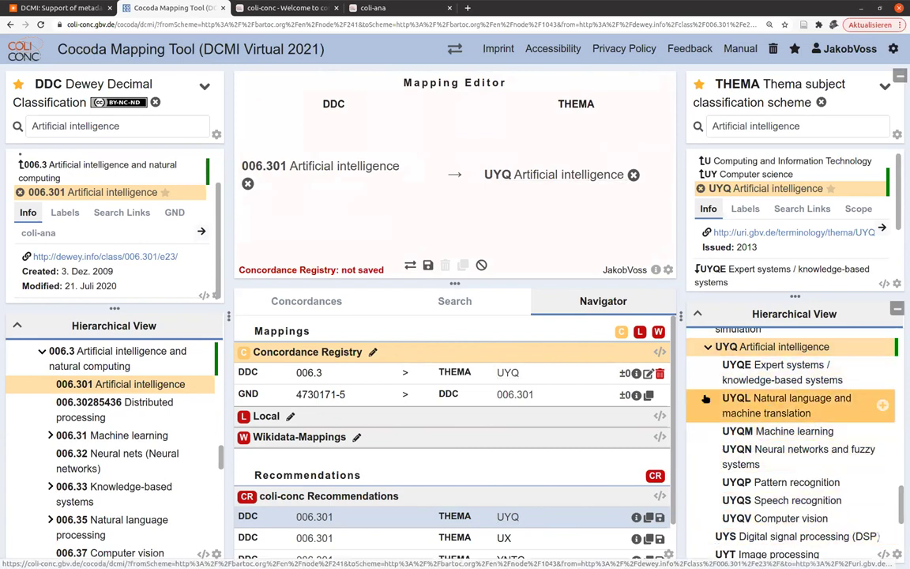
pyautogui.moveTo(447, 176)
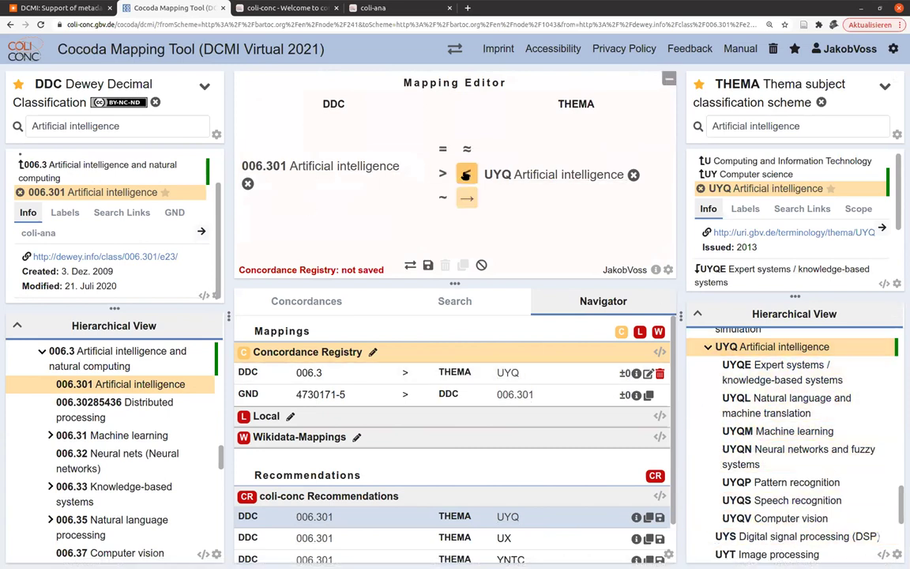
pyautogui.click(467, 174)
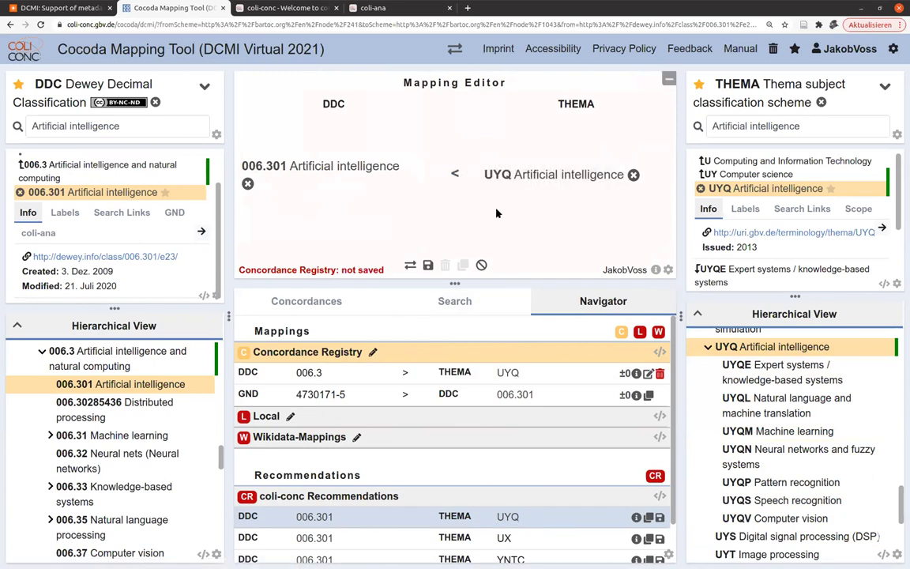
pyautogui.click(428, 264)
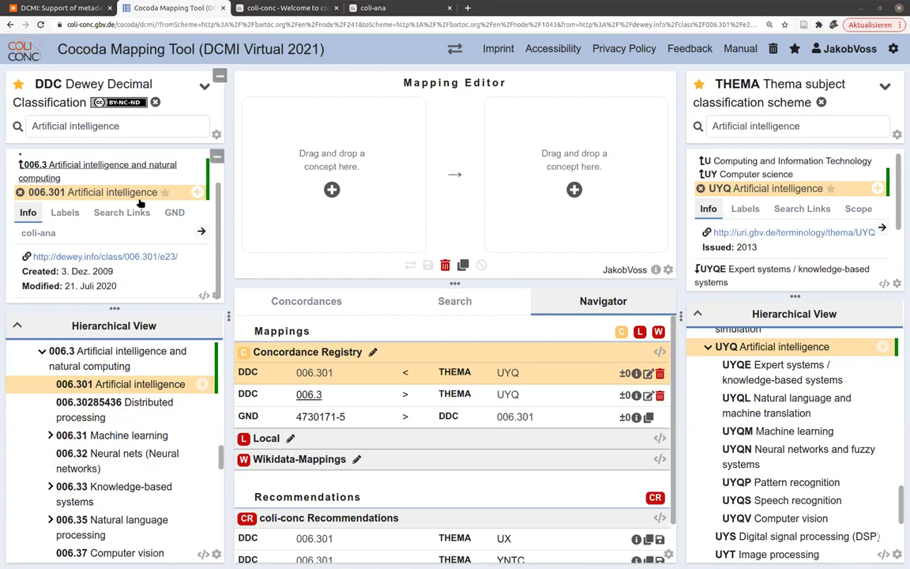
# Search DDC for 617.48 and open Nervous system with its ancestor classes shown.
pyautogui.tripleClick(124, 129)
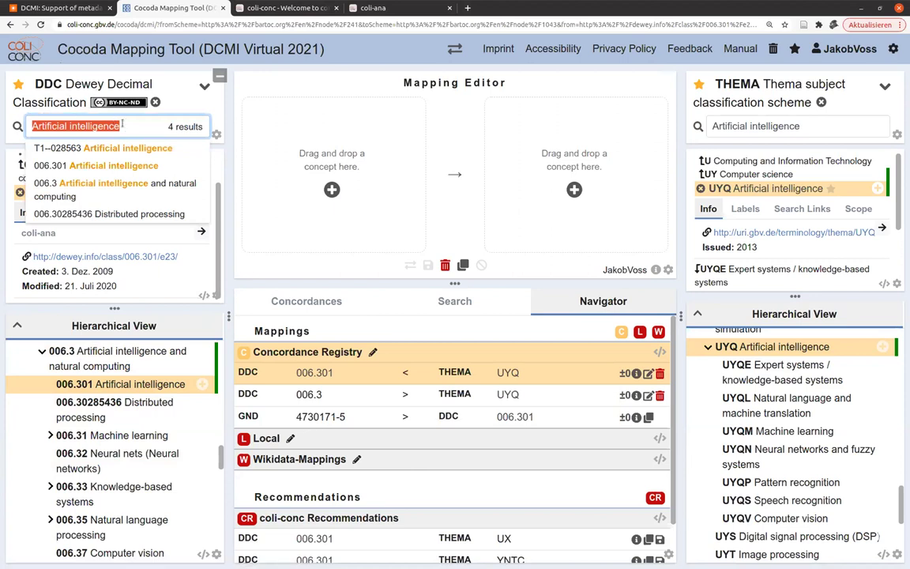
pyautogui.write('617.48')
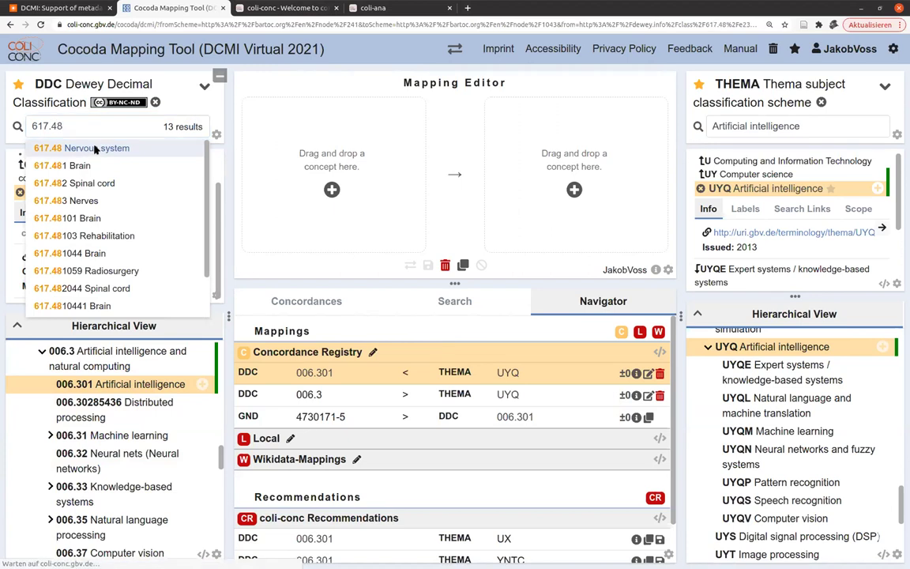
pyautogui.click(95, 148)
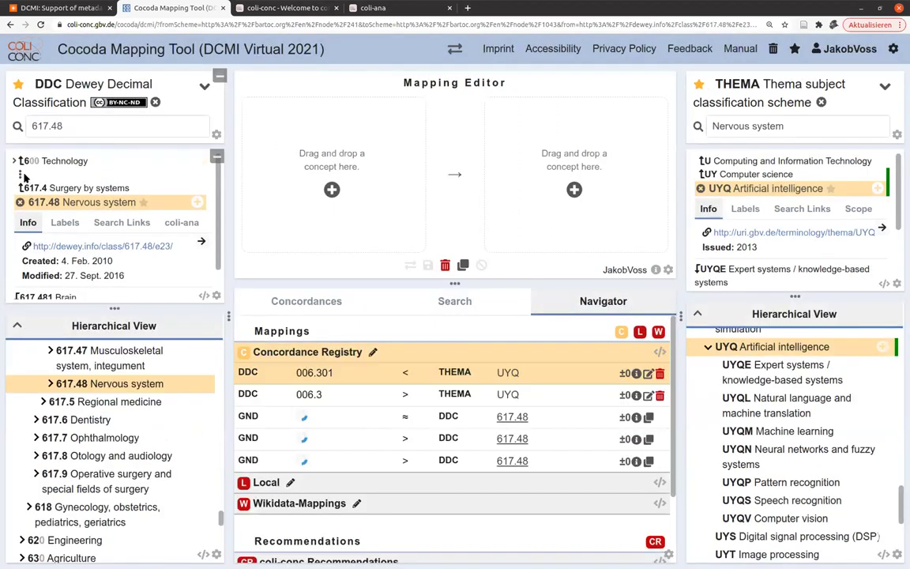
pyautogui.click(21, 176)
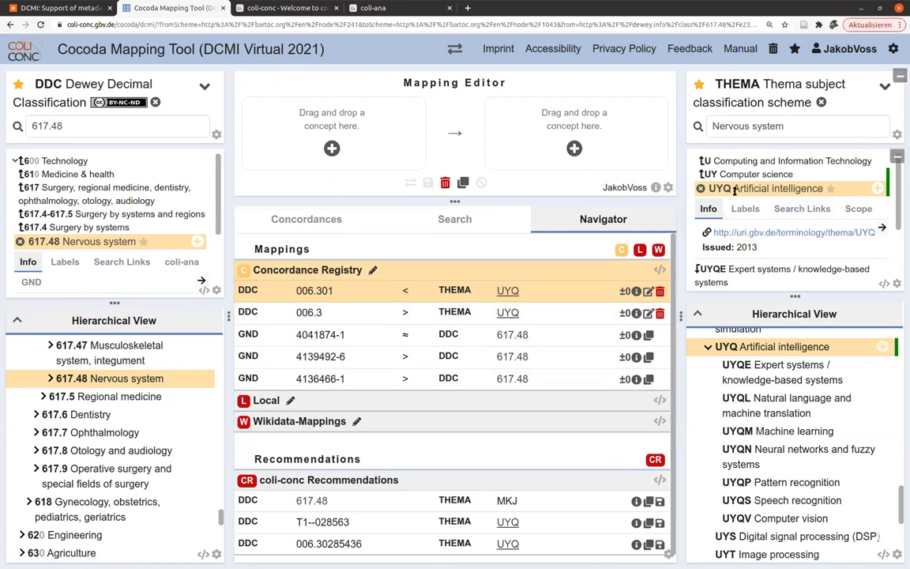
# Deselect UYQ and open the recommended THEMA concept MKJ Neurology and clinical neurophysiology.
pyautogui.click(700, 189)
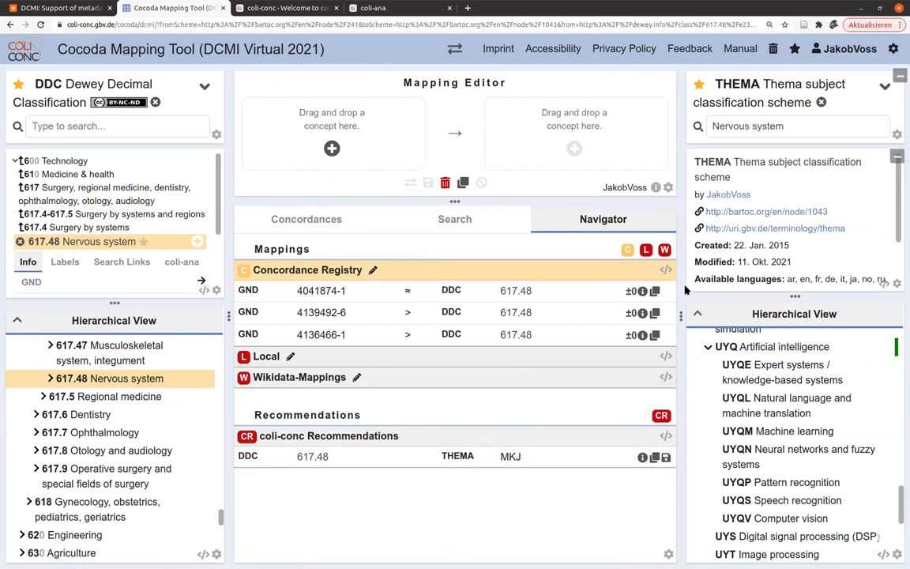
pyautogui.hotkey('ctrl', '-')
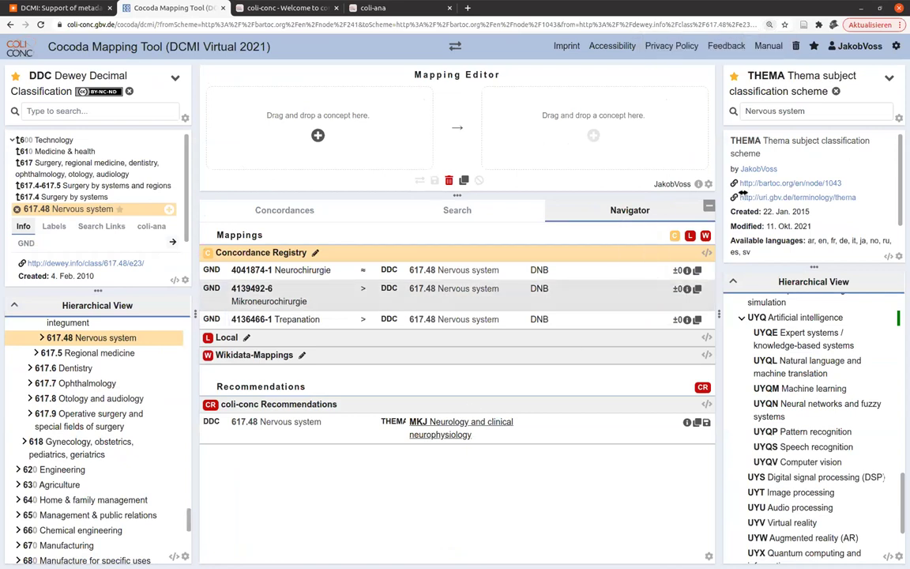
pyautogui.moveTo(452, 436)
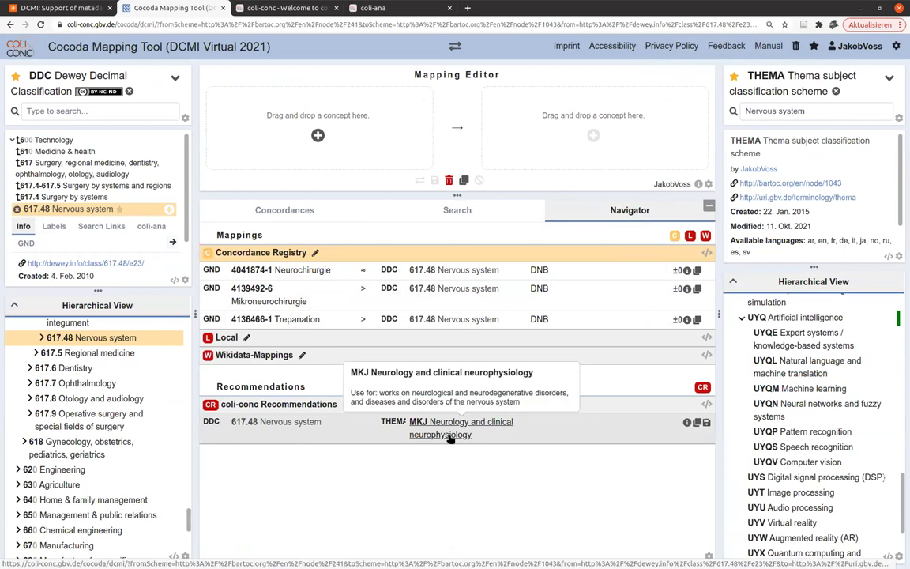
pyautogui.click(450, 436)
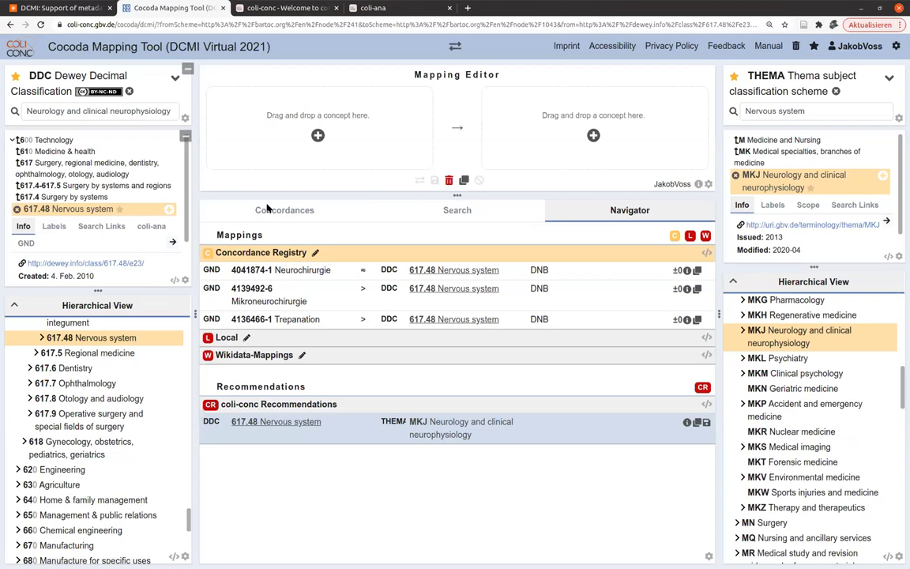
# Map DDC 617.48 Nervous system to THEMA MKJ as a related match '~' and save it, retrying after the error.
pyautogui.moveTo(56, 207); pyautogui.dragTo(407, 176)
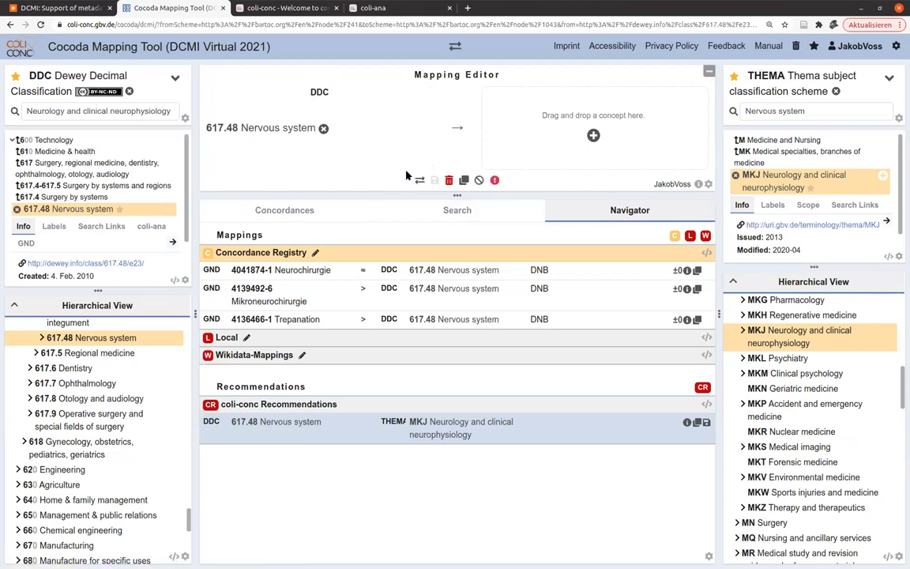
pyautogui.hotkey('ctrl', 'a')
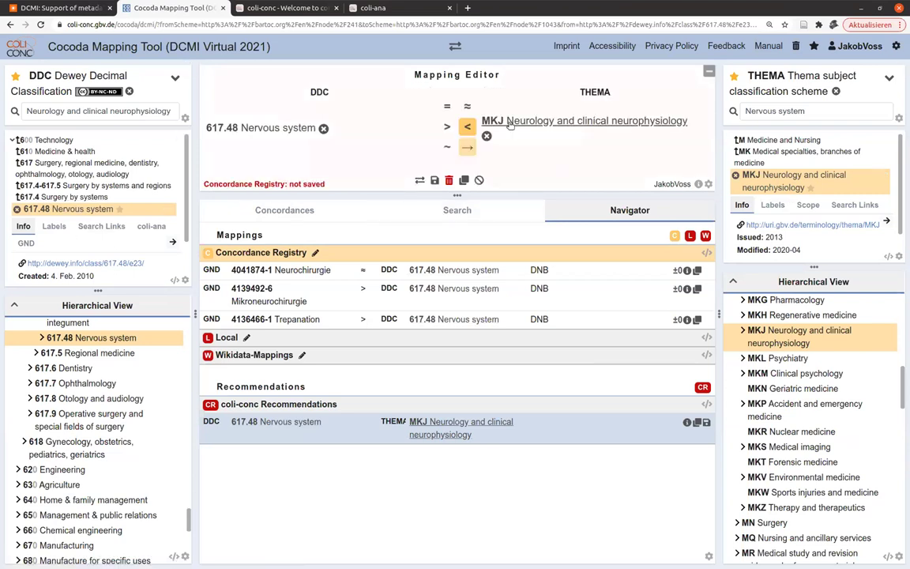
pyautogui.click(450, 146)
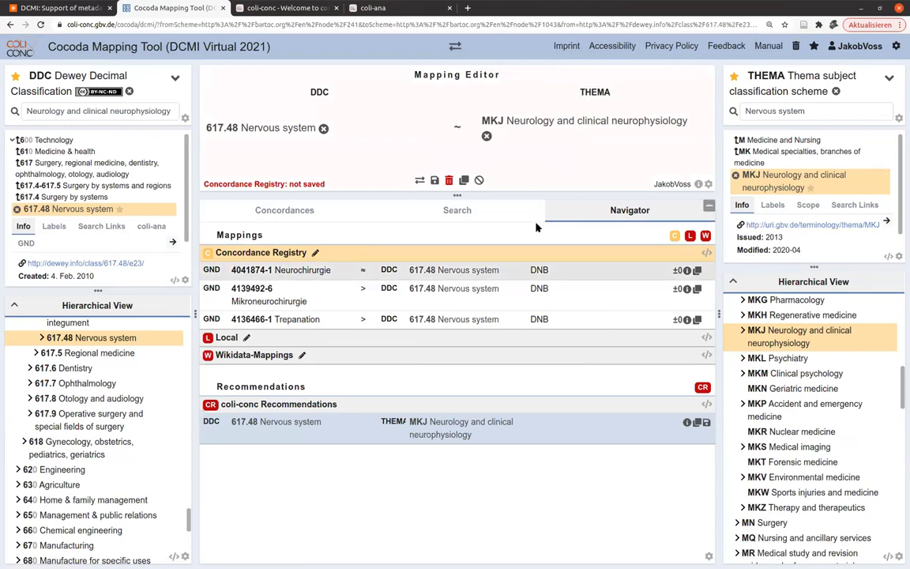
pyautogui.click(434, 180)
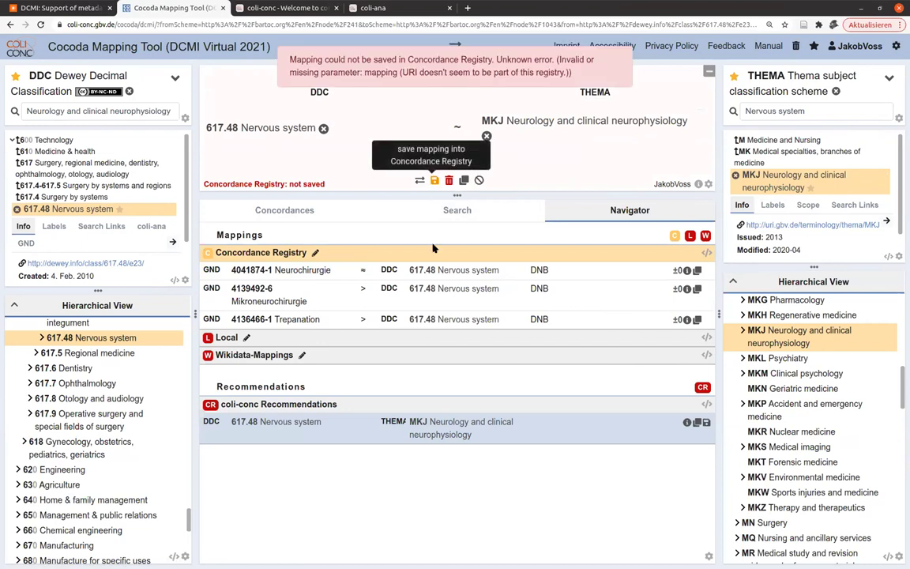
pyautogui.click(481, 181)
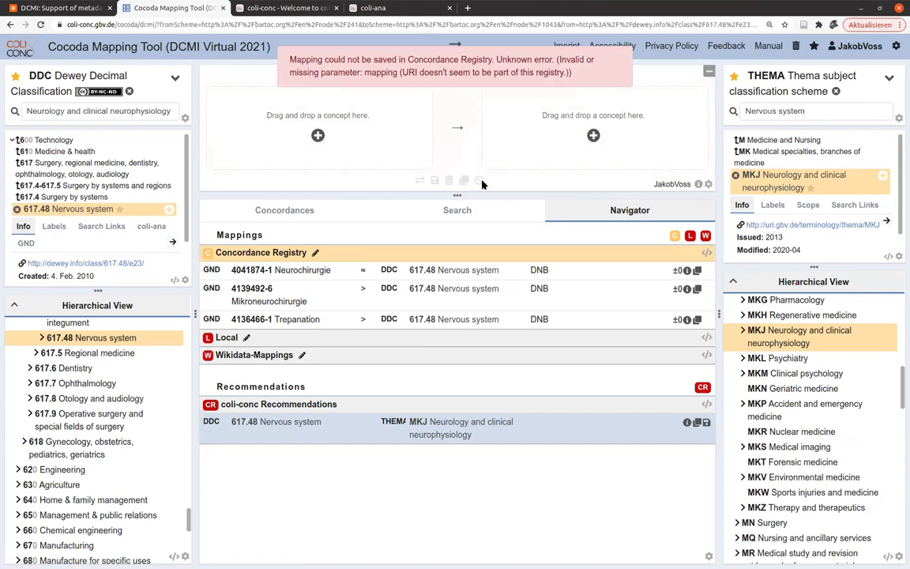
pyautogui.hotkey('ctrl', 'z')
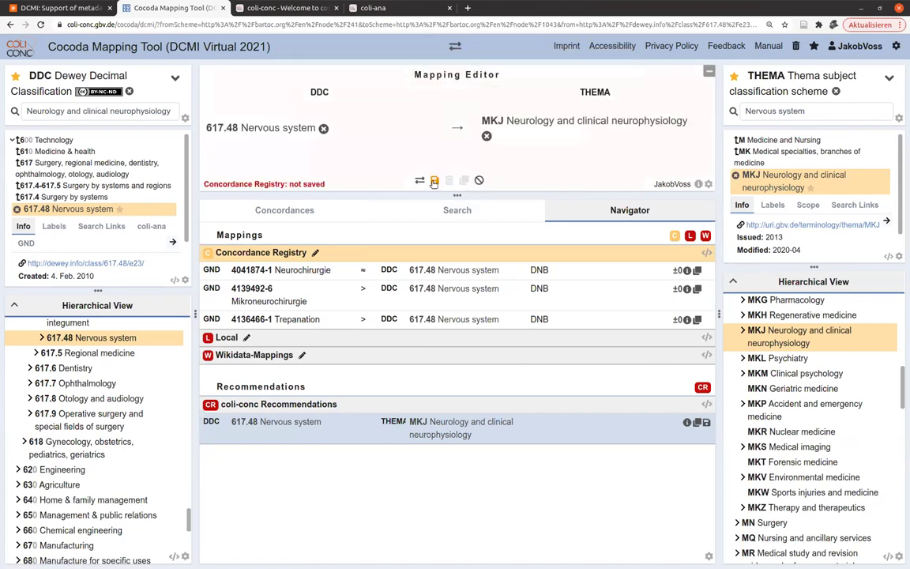
pyautogui.click(447, 147)
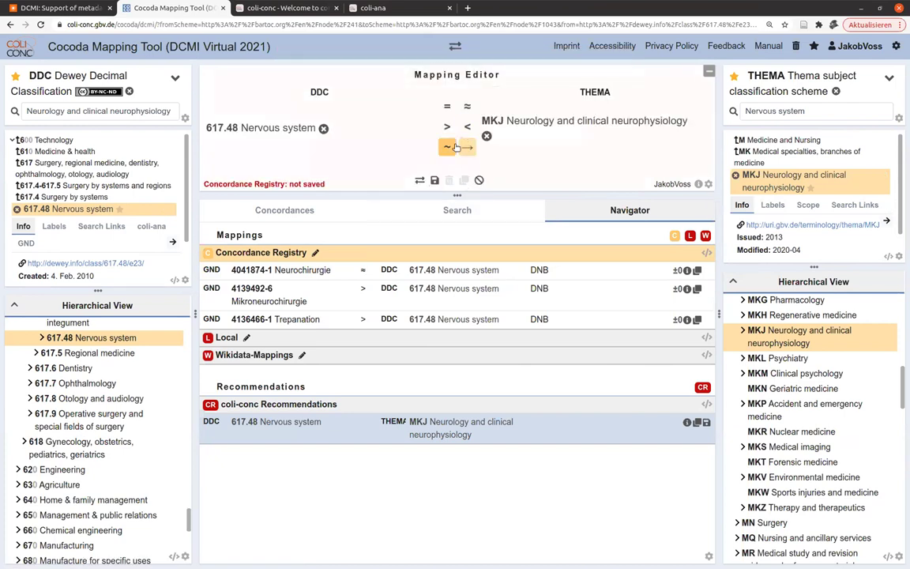
pyautogui.click(434, 181)
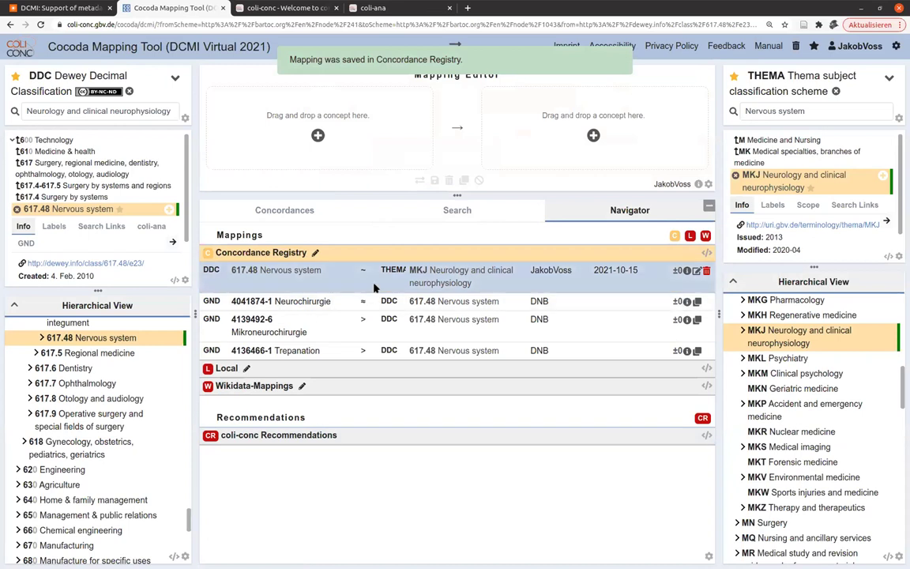
# Show the labels of 617.48 Nervous system and search THEMA for its alternative label Neurosurgery.
pyautogui.click(90, 113)
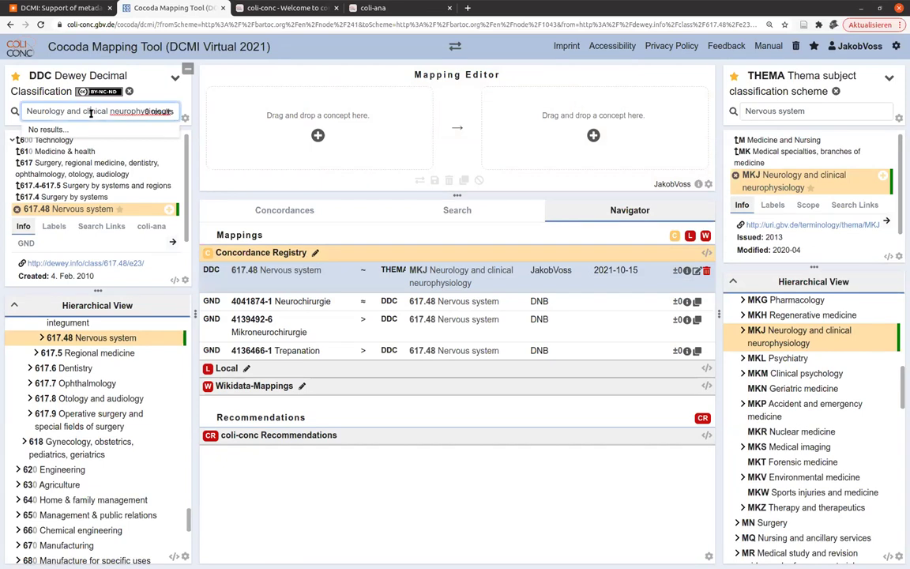
pyautogui.click(53, 225)
pyautogui.scroll(-2, 60, 250)
pyautogui.scroll(-2, 60, 251)
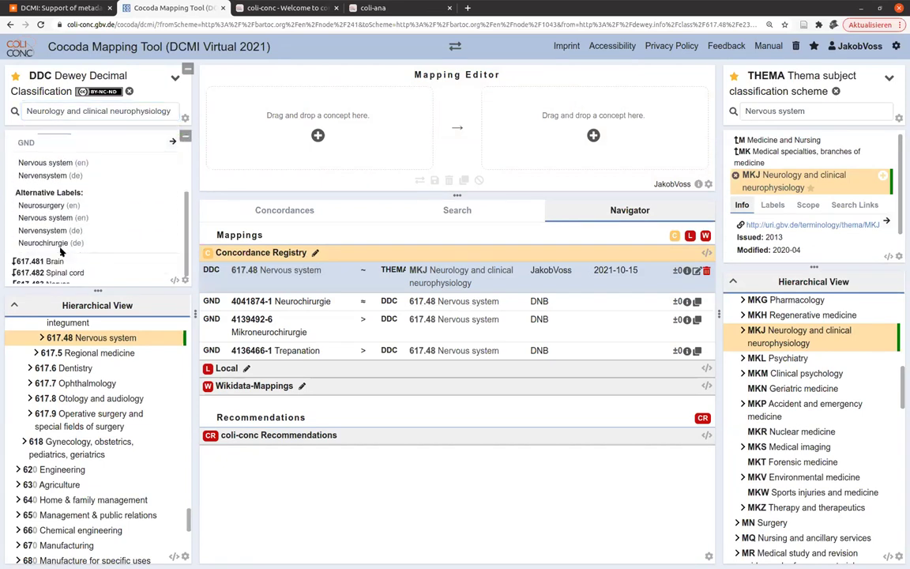
pyautogui.click(44, 205)
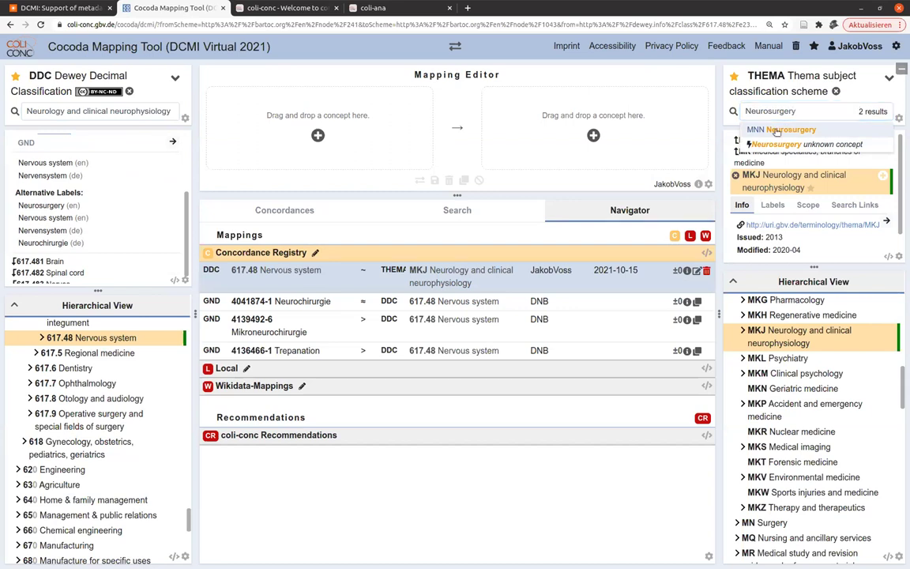
# Choose MNN Neurosurgery and add 617.48 as source and MNN as target in the Mapping Editor.
pyautogui.click(777, 130)
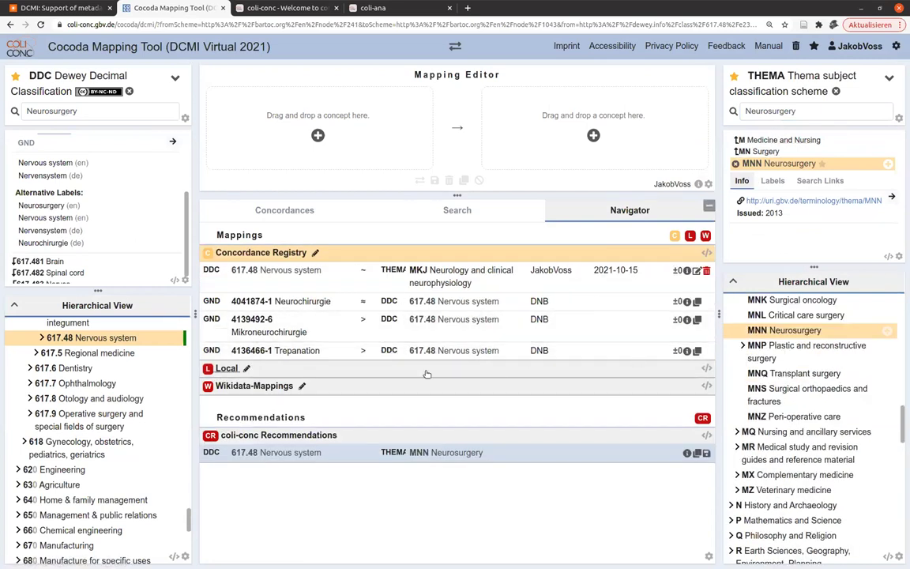
pyautogui.hotkey('ctrl', 'a')
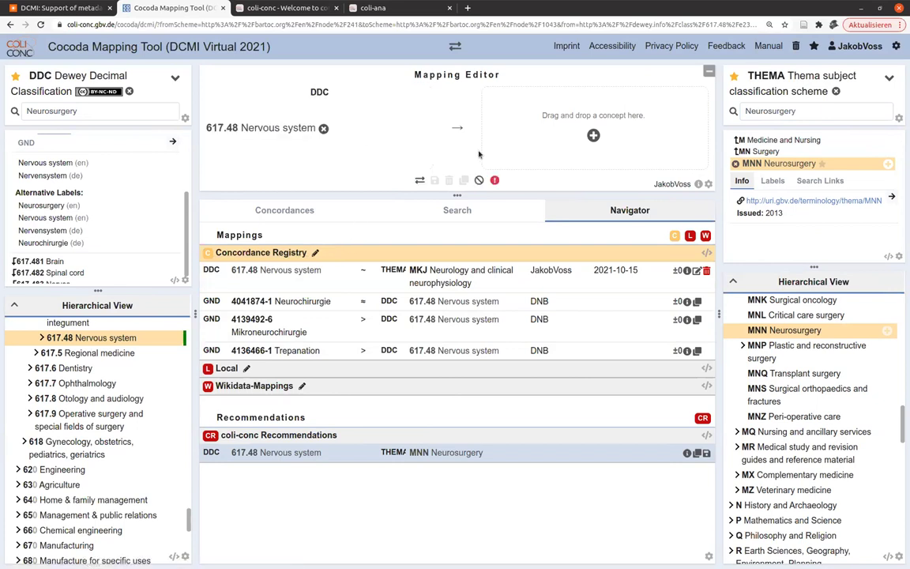
pyautogui.hotkey('ctrl', 'a')
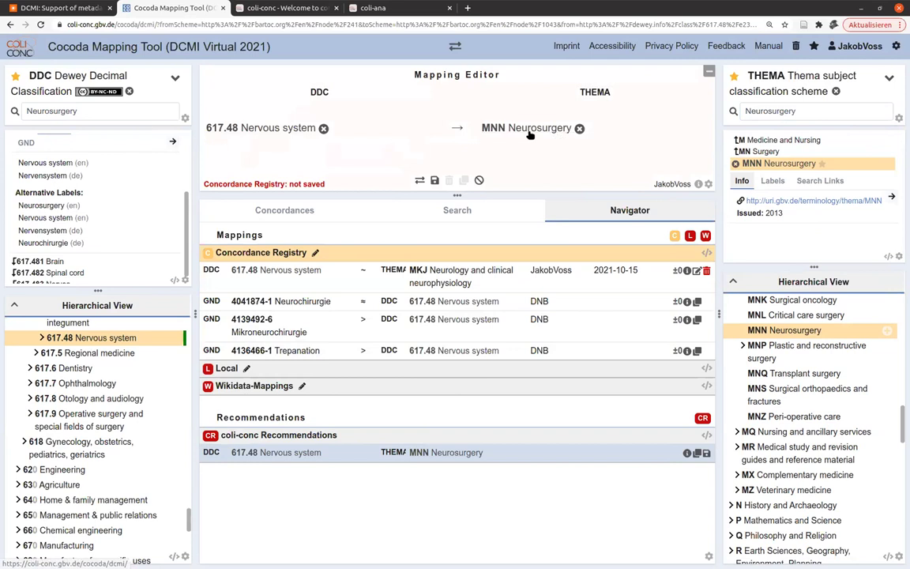
# Set the 617.48 to MNN Neurosurgery mapping to exact match '=' and save it to the Concordance Registry.
pyautogui.moveTo(454, 127)
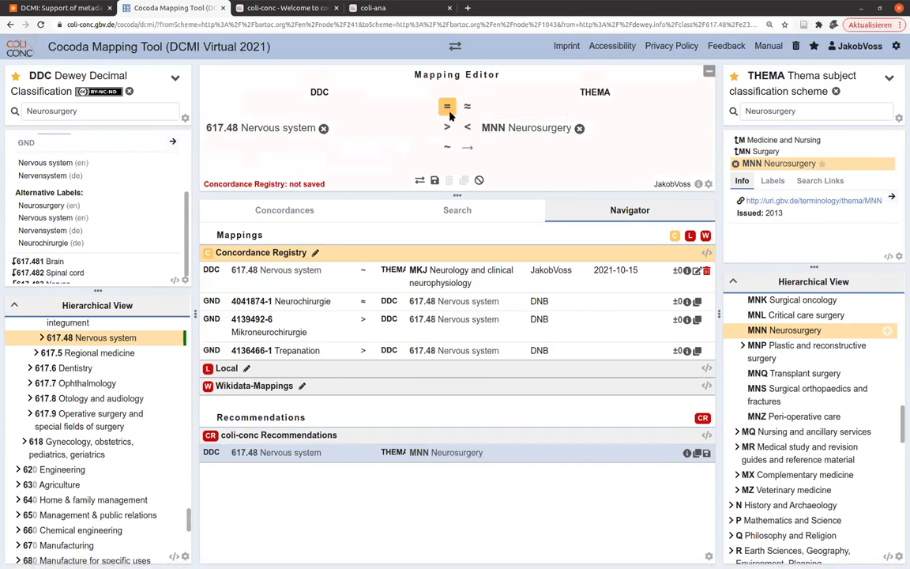
pyautogui.click(449, 107)
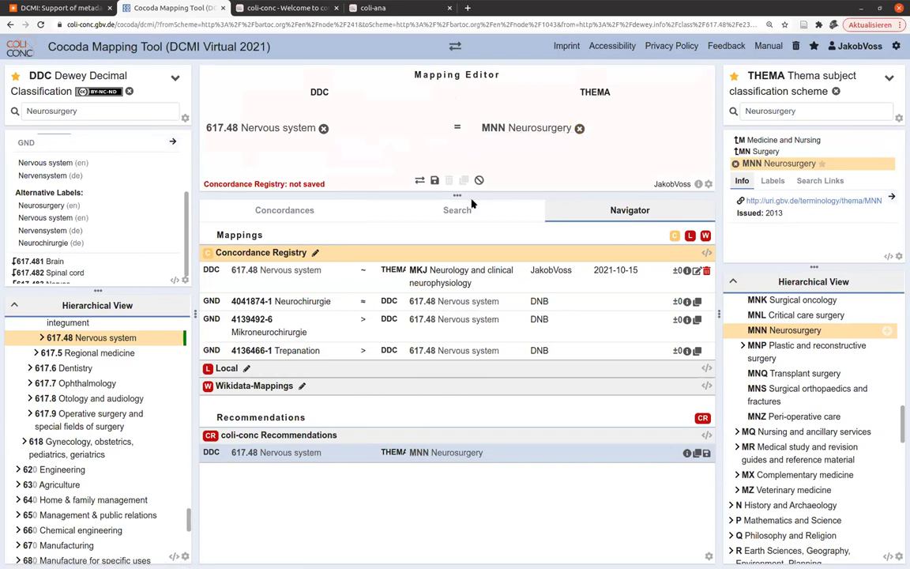
pyautogui.hotkey('ctrl', 's')
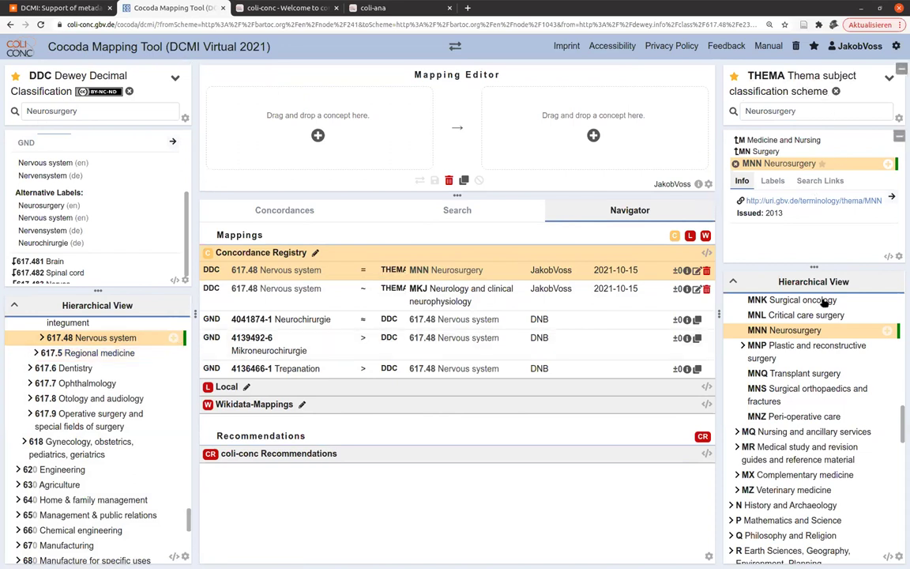
pyautogui.moveTo(902, 420); pyautogui.dragTo(901, 300)
# Collapse the M Medicine and Nursing branch in the THEMA hierarchy, then select the DDC search text.
pyautogui.scroll(-10, 901, 364)
pyautogui.scroll(10, 901, 315)
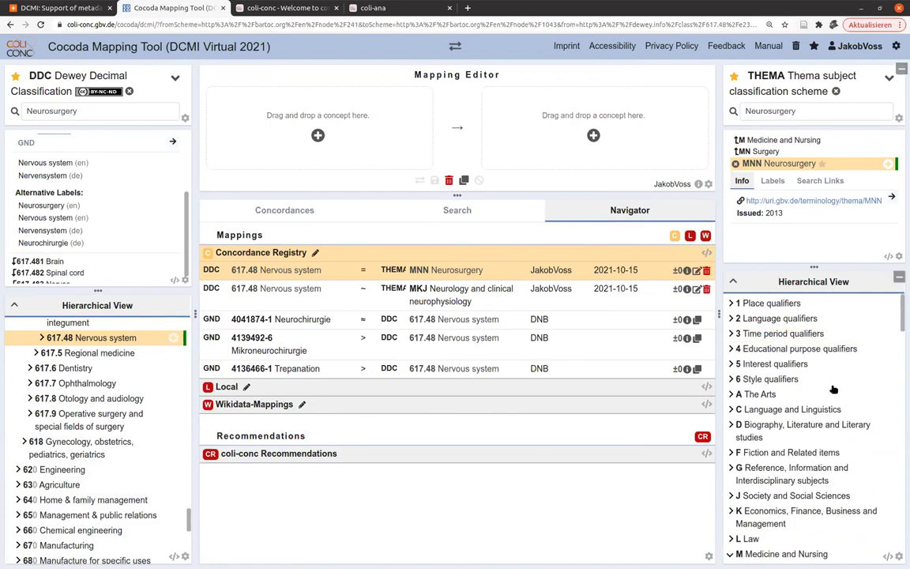
pyautogui.scroll(-2, 743, 509)
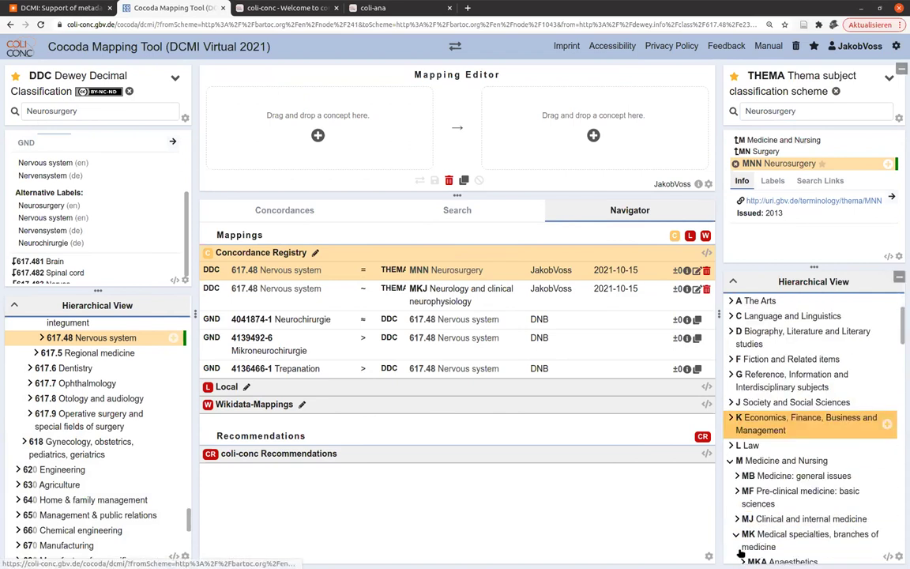
pyautogui.click(733, 452)
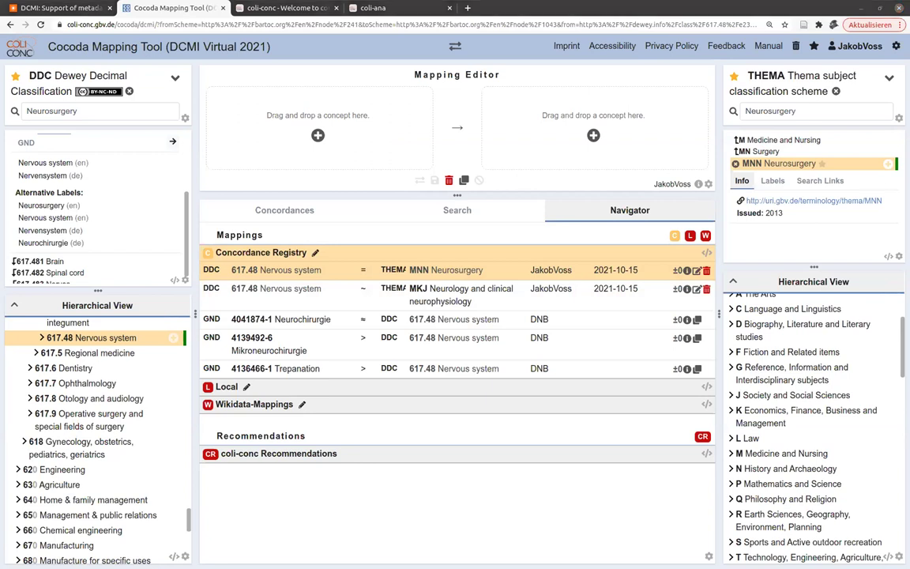
pyautogui.doubleClick(123, 110)
# Switch DDC to 006.3 Artificial intelligence and natural computing and deselect THEMA MNN Neurosurgery.
pyautogui.write('006.3')
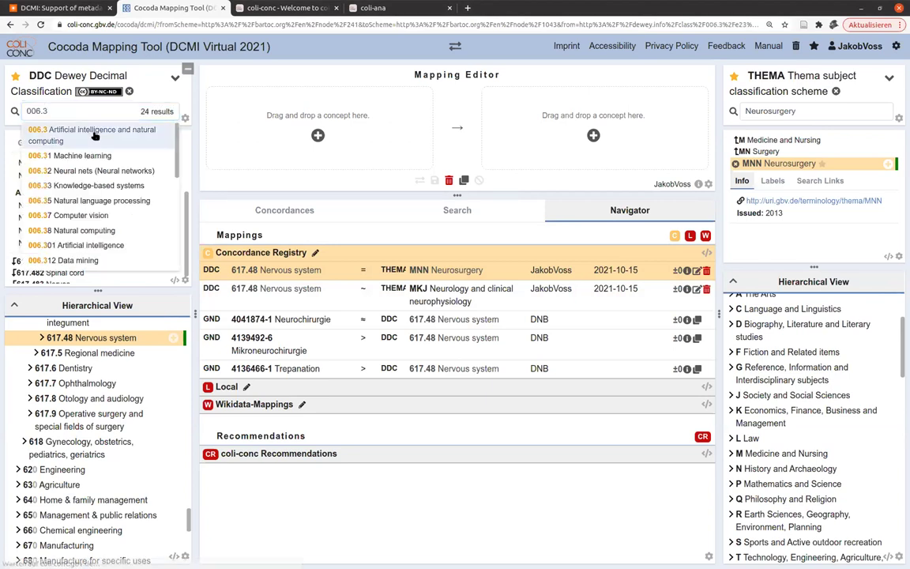
pyautogui.click(94, 135)
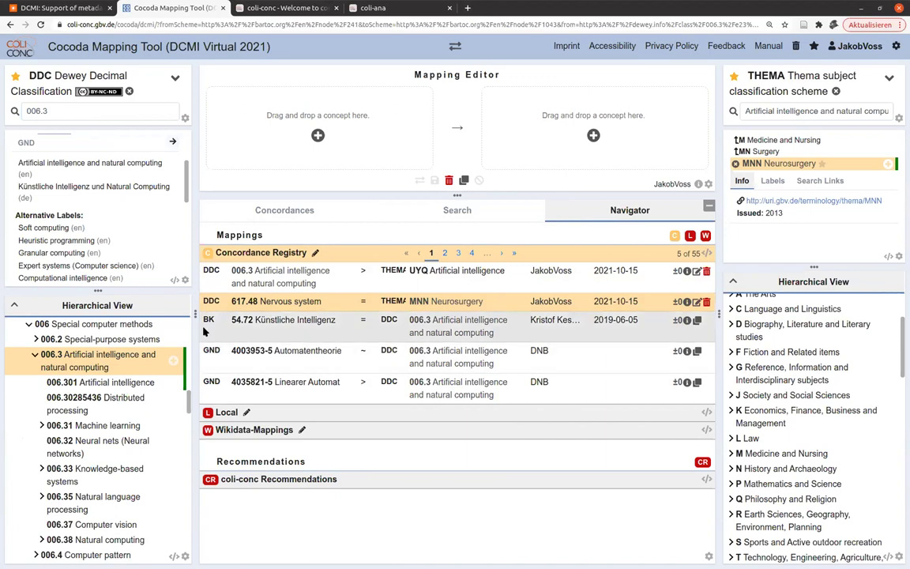
pyautogui.click(736, 165)
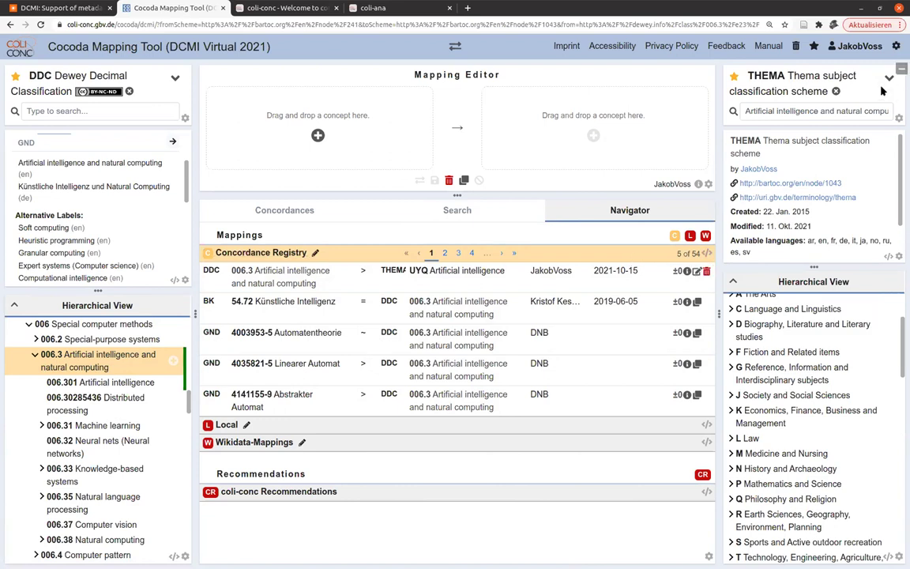
# Replace THEMA with RVK as the target concept scheme.
pyautogui.click(835, 92)
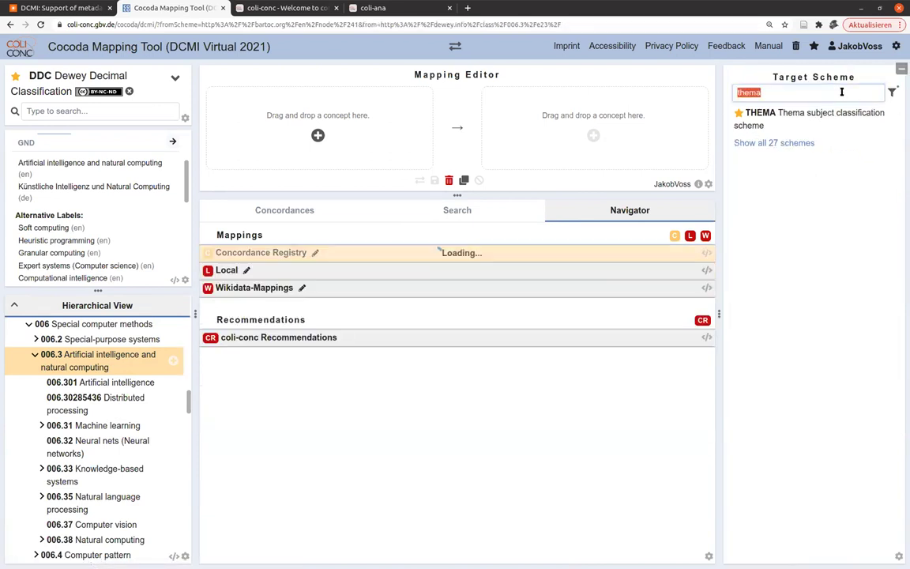
pyautogui.write('RVK')
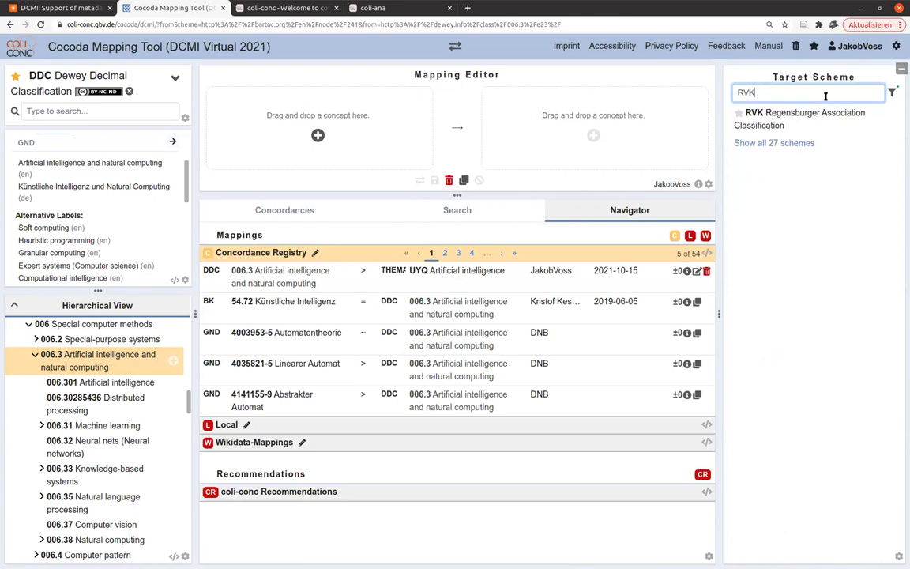
pyautogui.click(778, 115)
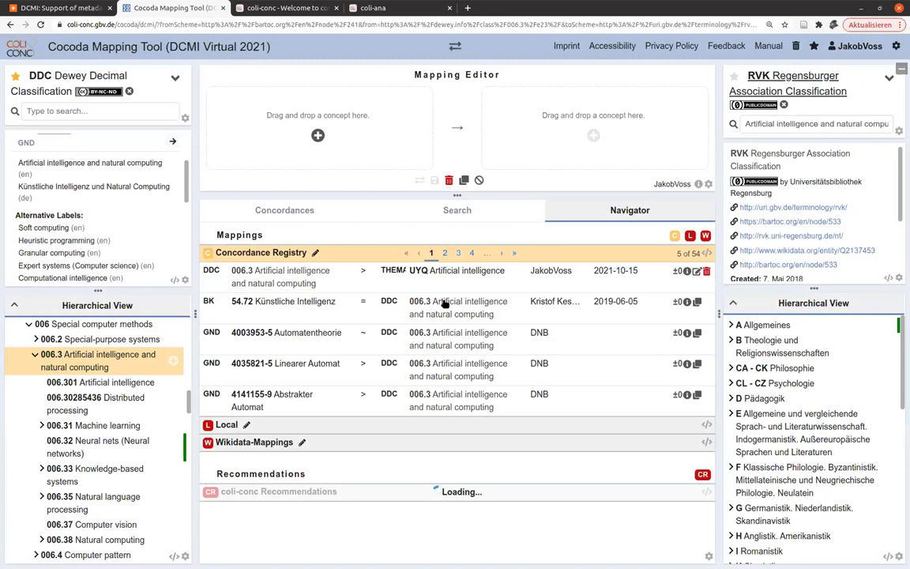
# Limit the mappings list to the selected concept schemes and select the RVK search text.
pyautogui.click(708, 556)
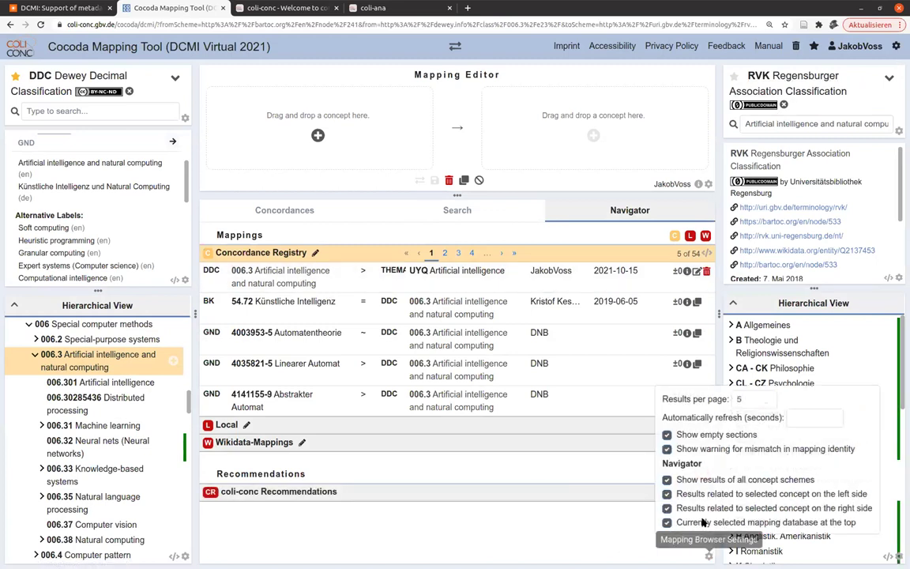
pyautogui.click(667, 480)
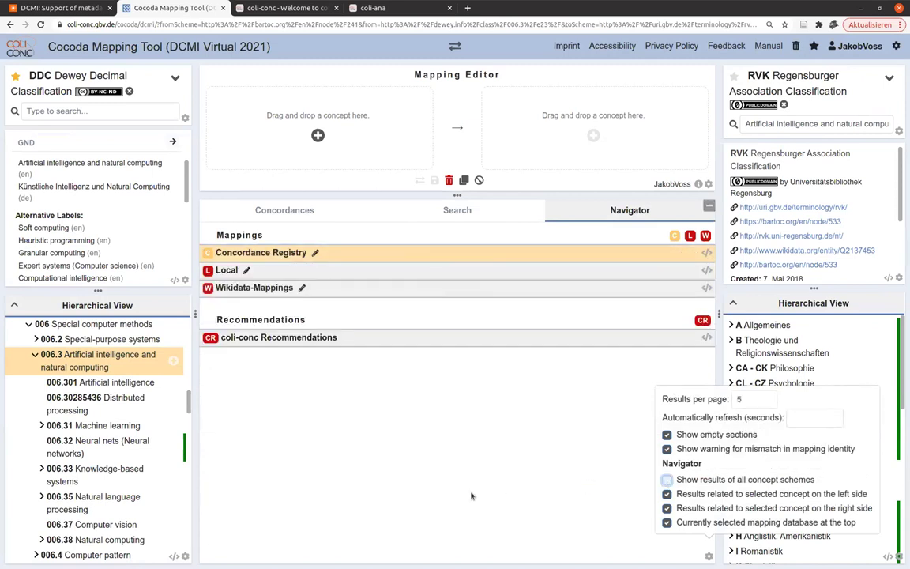
pyautogui.click(471, 495)
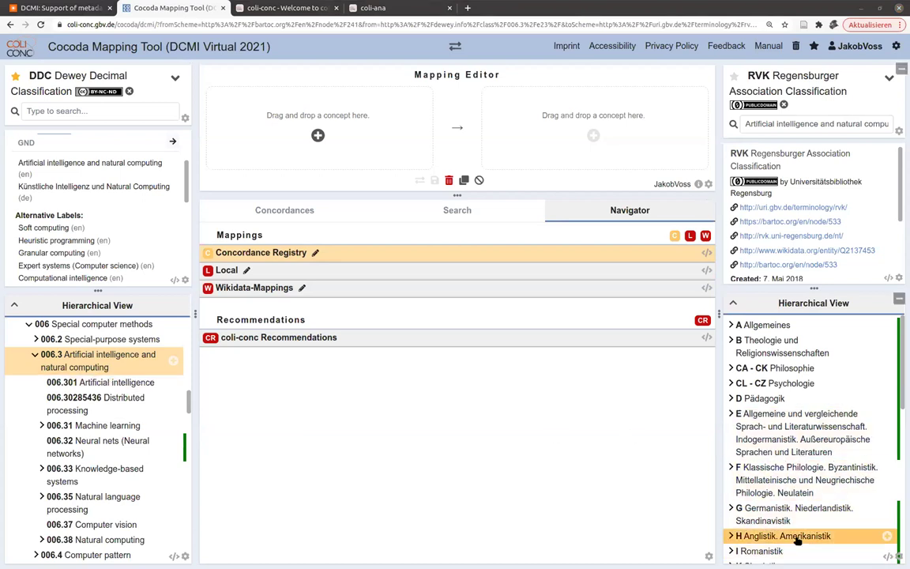
pyautogui.scroll(-1, 797, 536)
pyautogui.click(779, 125)
# Select RVK ST 300 - ST 308 Künstliche Intelligenz, load the 006.3 recommendation, set '~' and try saving.
pyautogui.write('ST 300 - ST')
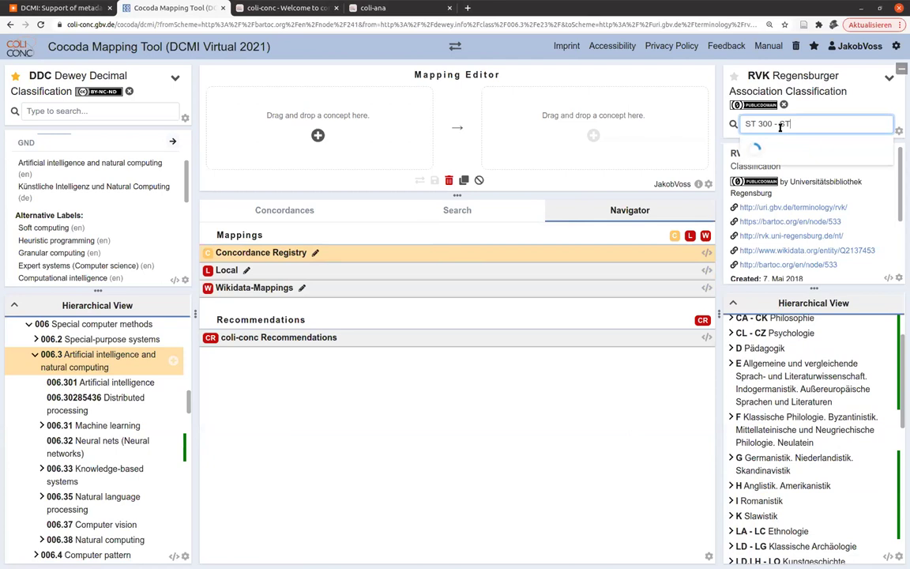
pyautogui.click(790, 142)
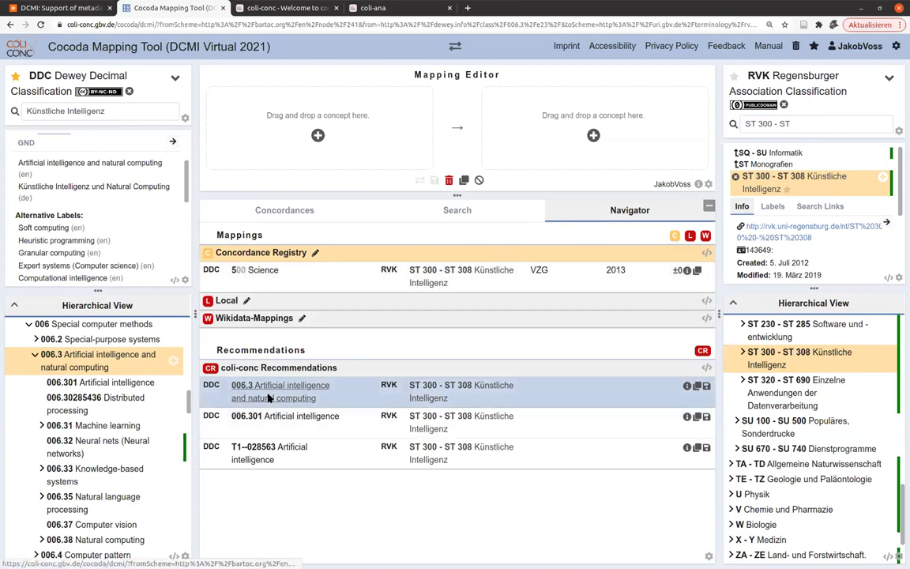
pyautogui.click(212, 379)
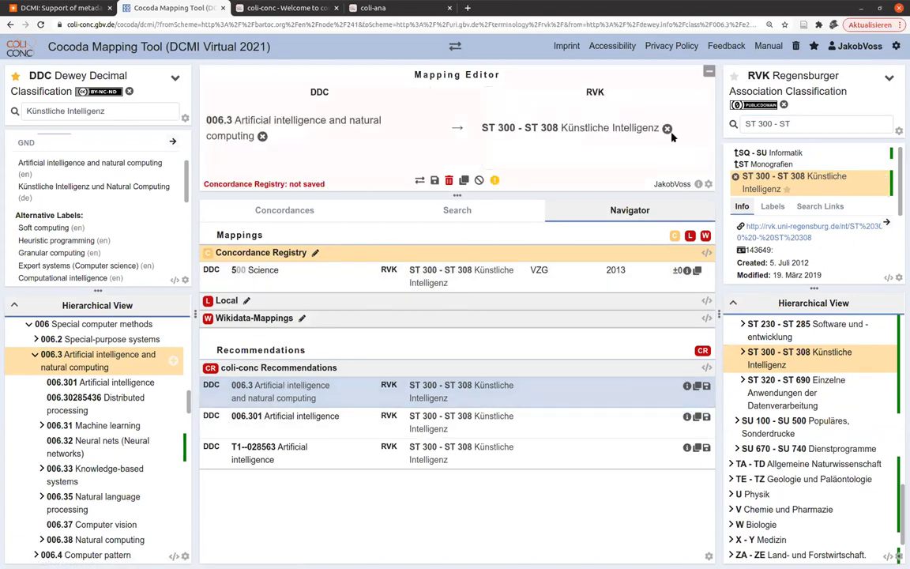
pyautogui.moveTo(458, 128)
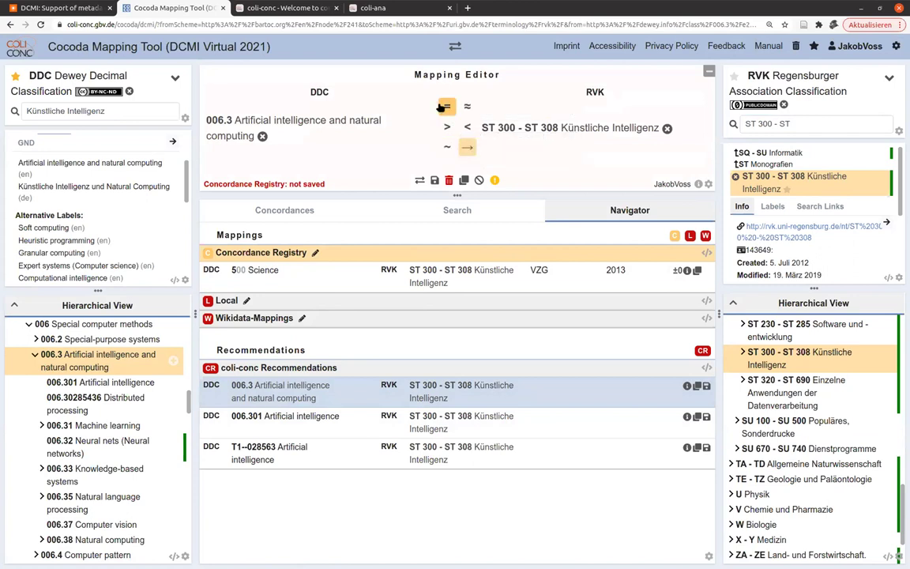
pyautogui.click(446, 147)
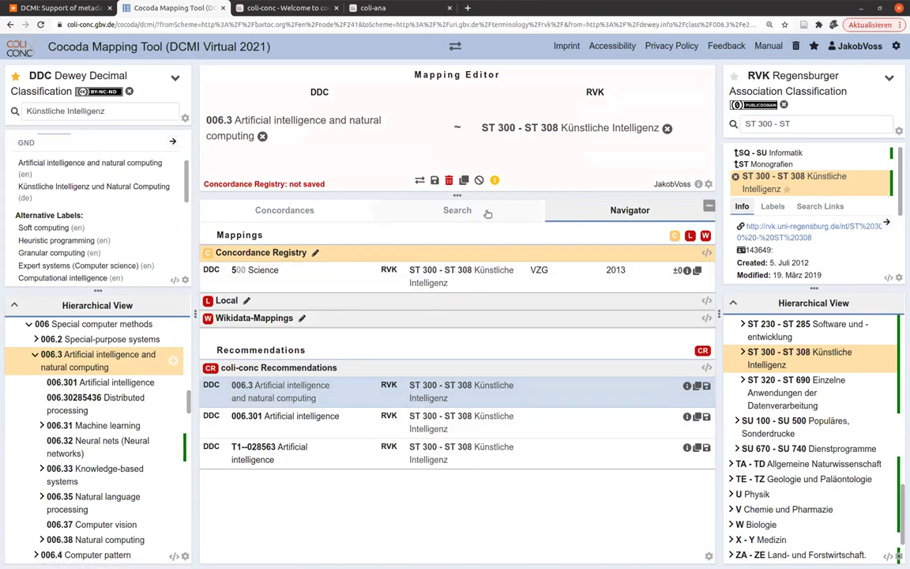
pyautogui.click(434, 180)
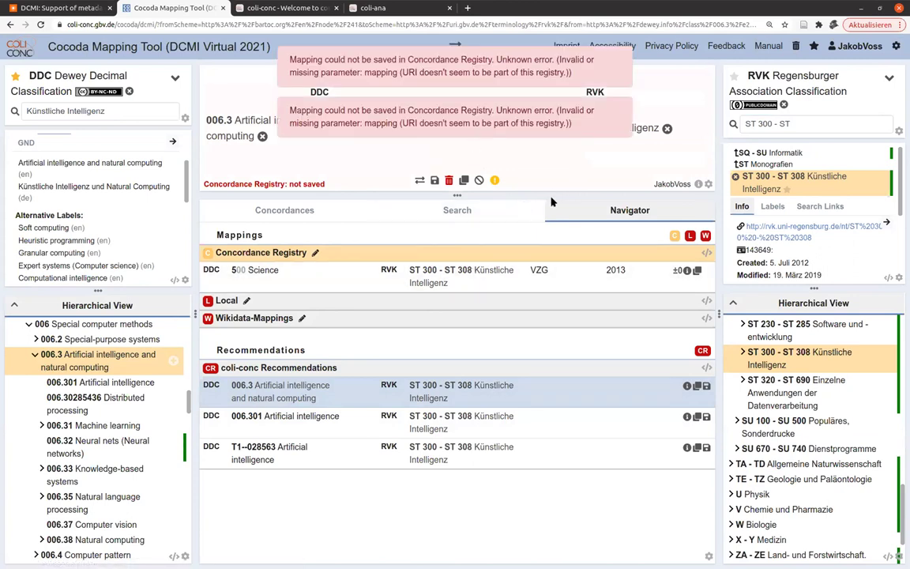
# After the save error, clear the editor, re-add ST 300 - ST 308 as related match and save.
pyautogui.moveTo(552, 195); pyautogui.dragTo(551, 230)
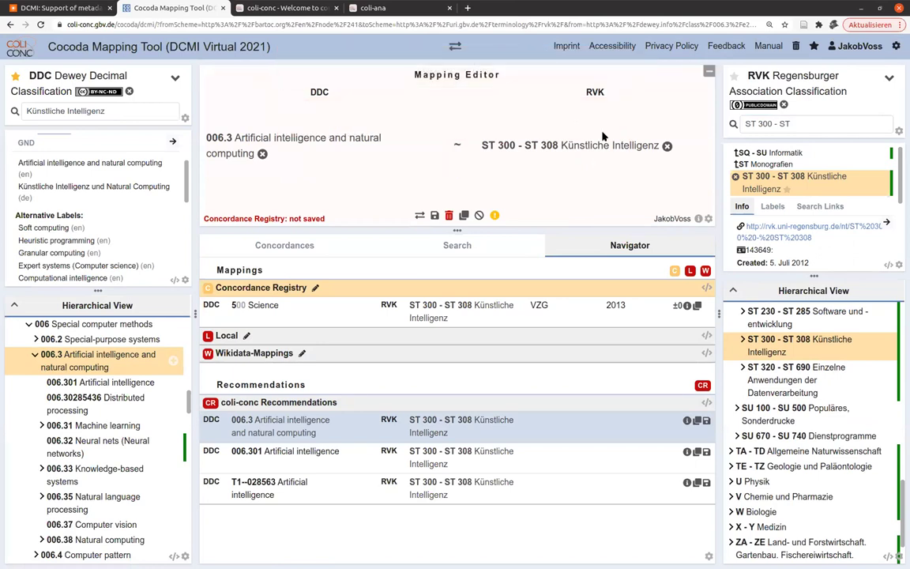
pyautogui.click(479, 215)
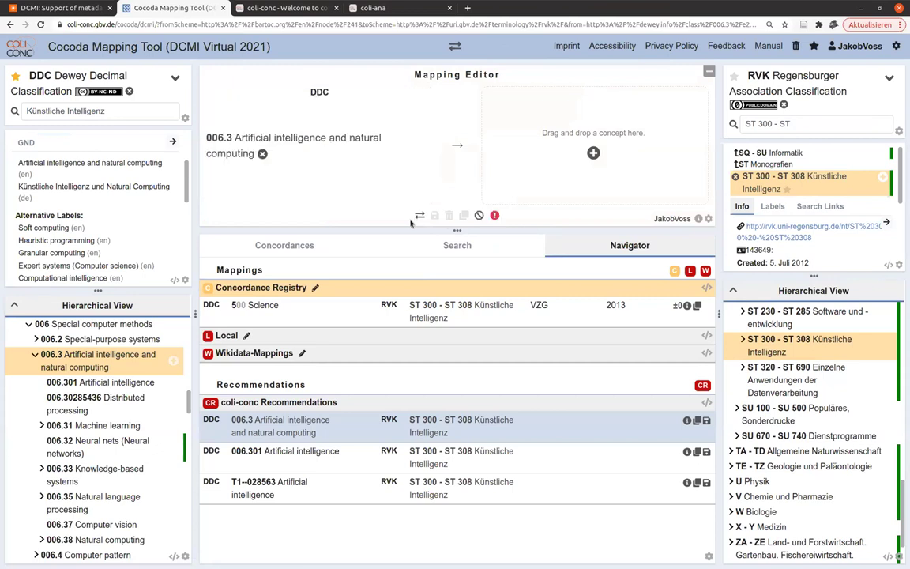
pyautogui.click(456, 145)
pyautogui.click(405, 155)
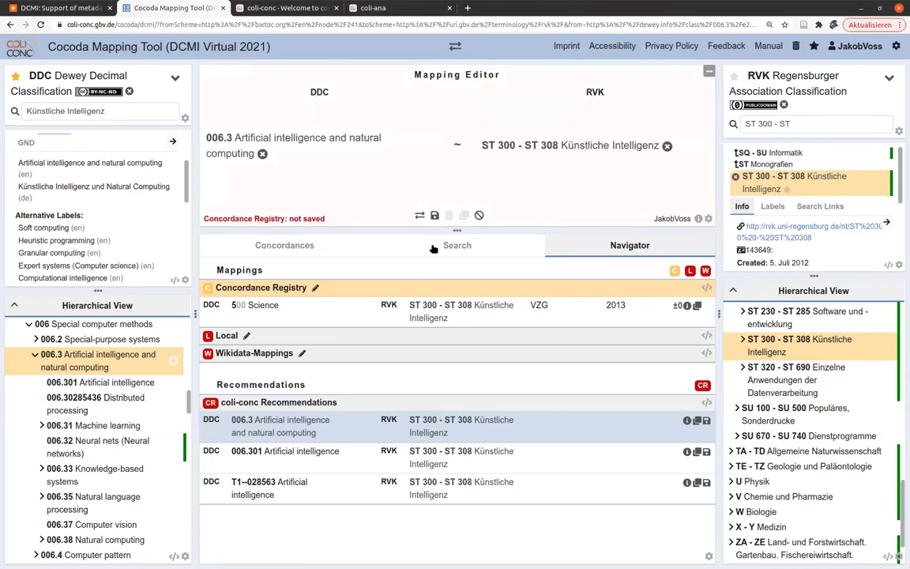
pyautogui.click(435, 216)
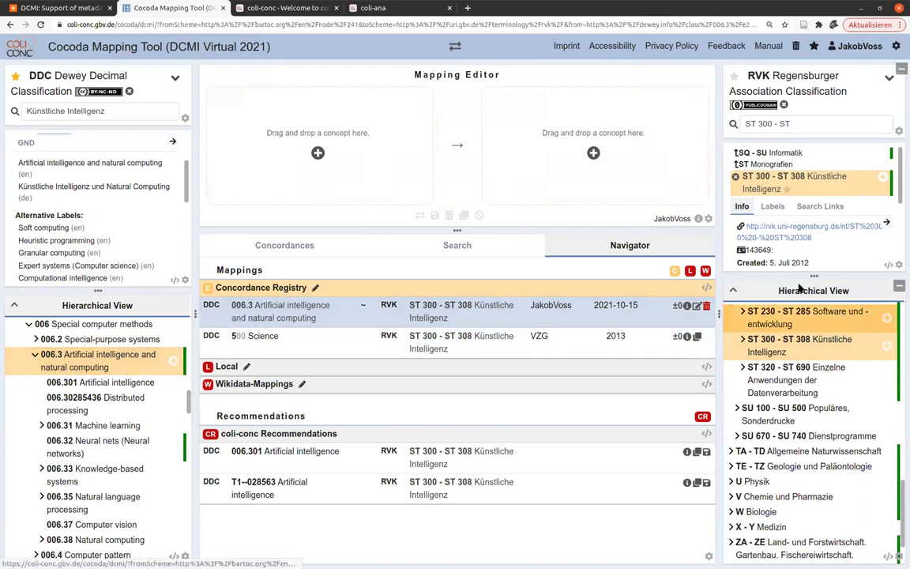
# Expand RVK ST 300 - ST 308 and add ST 301 Soft computing, Neuronale Netze, Fuzzy-Systeme as target.
pyautogui.click(811, 207)
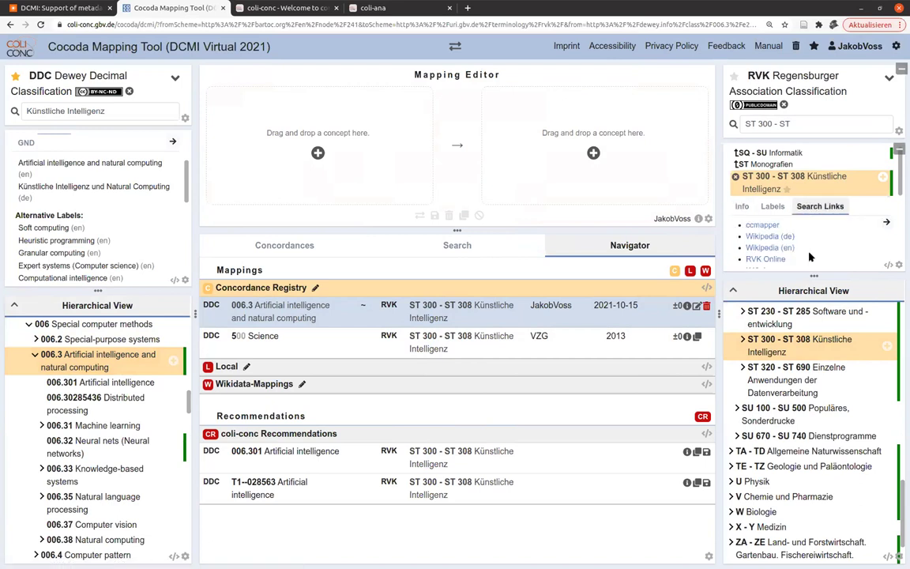
pyautogui.scroll(-1, 810, 256)
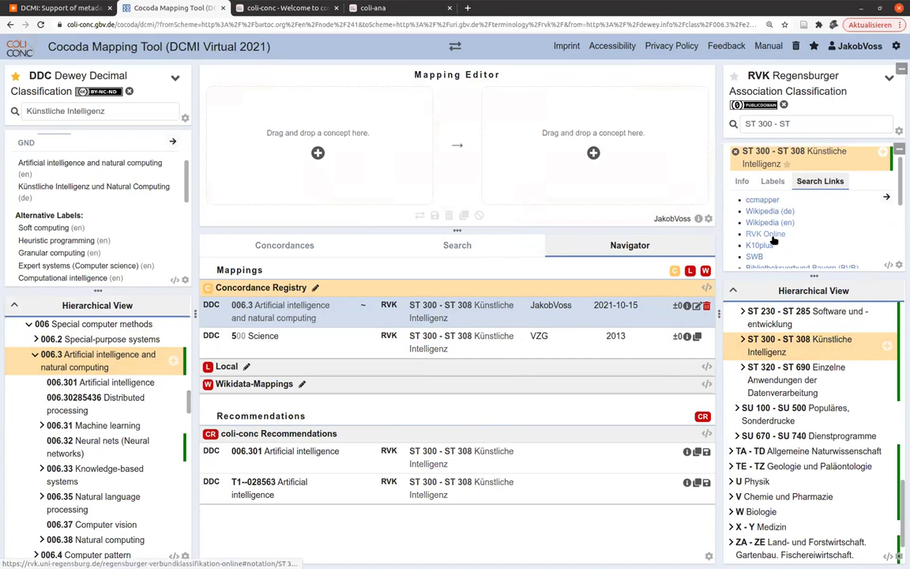
pyautogui.scroll(-1, 771, 237)
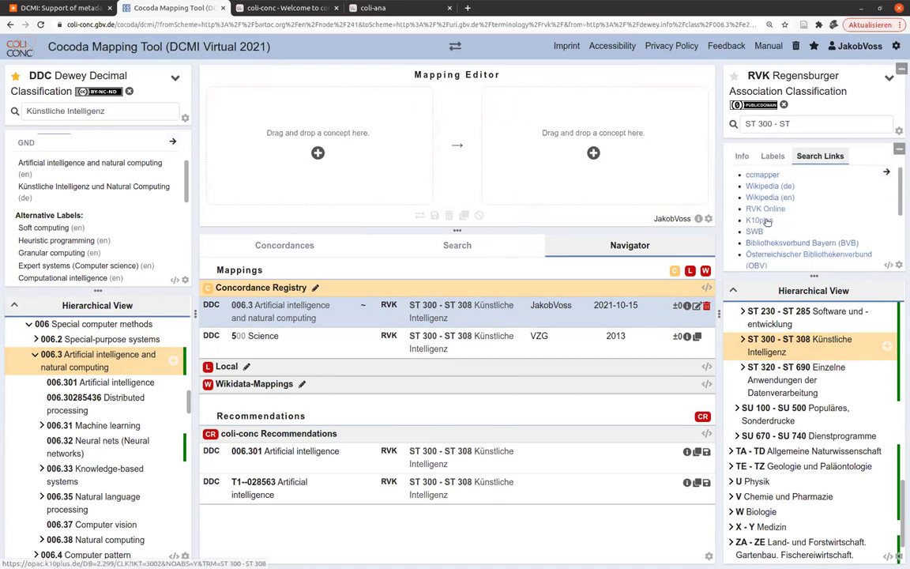
pyautogui.click(742, 341)
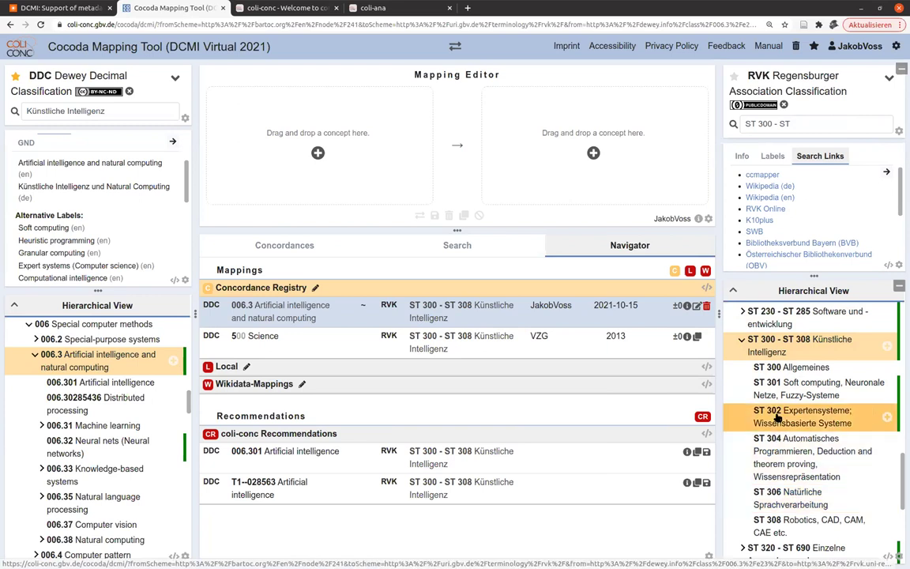
pyautogui.click(881, 389)
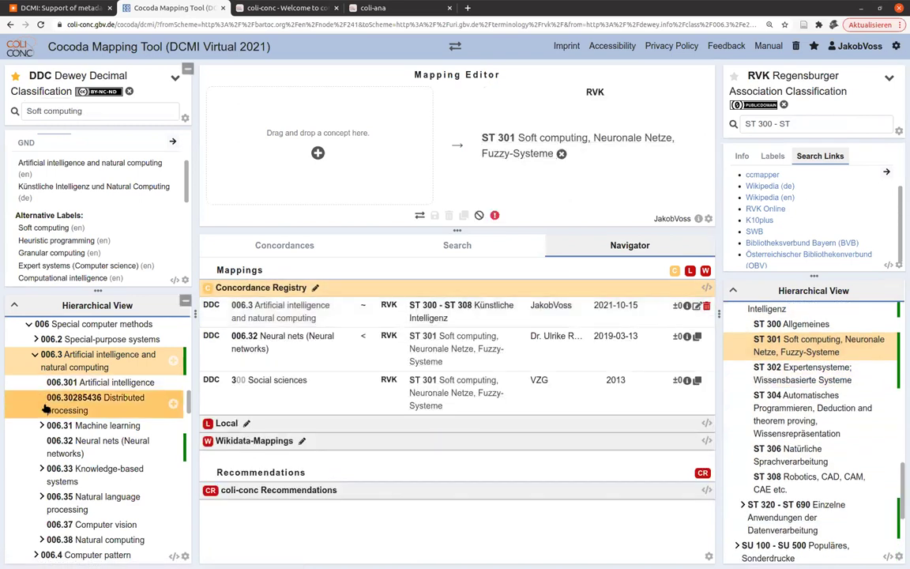
# Save the mapping DDC 006.32 Neural nets '<' RVK ST 301 and look up ST 301 titles in K10plus.
pyautogui.click(173, 446)
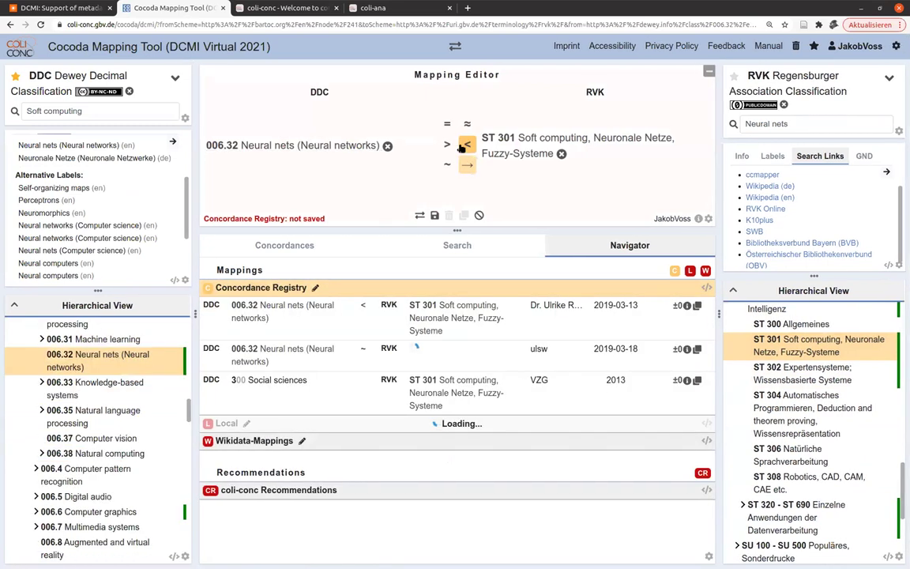
pyautogui.click(458, 146)
pyautogui.click(467, 144)
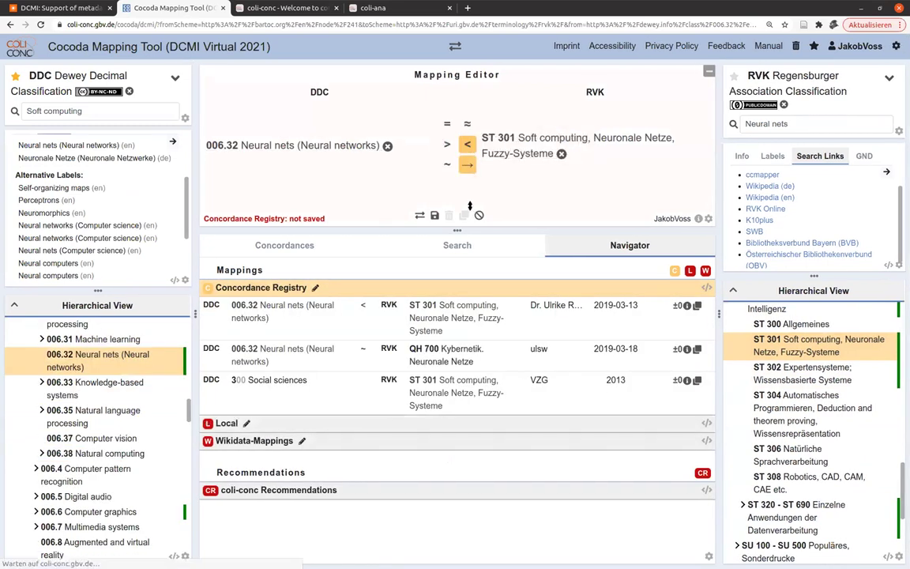
pyautogui.click(436, 215)
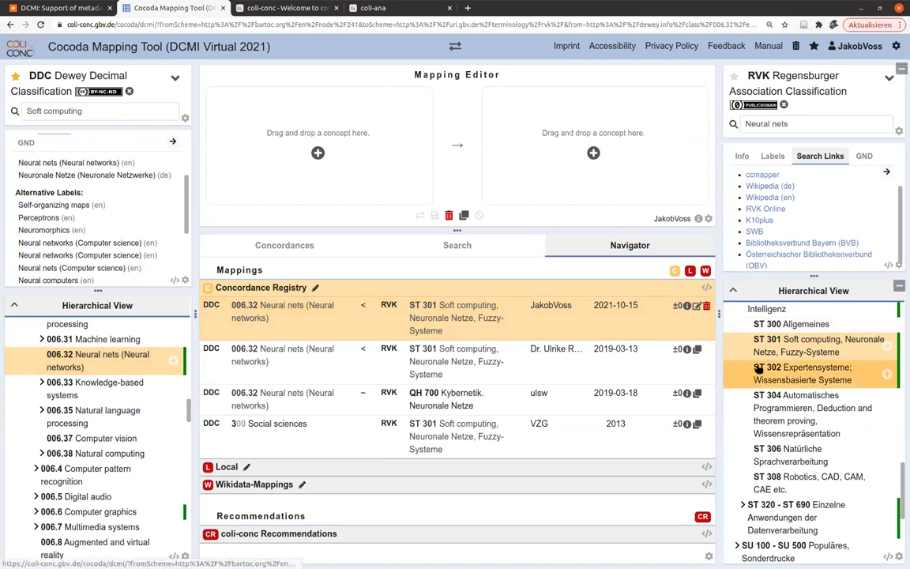
pyautogui.click(757, 224)
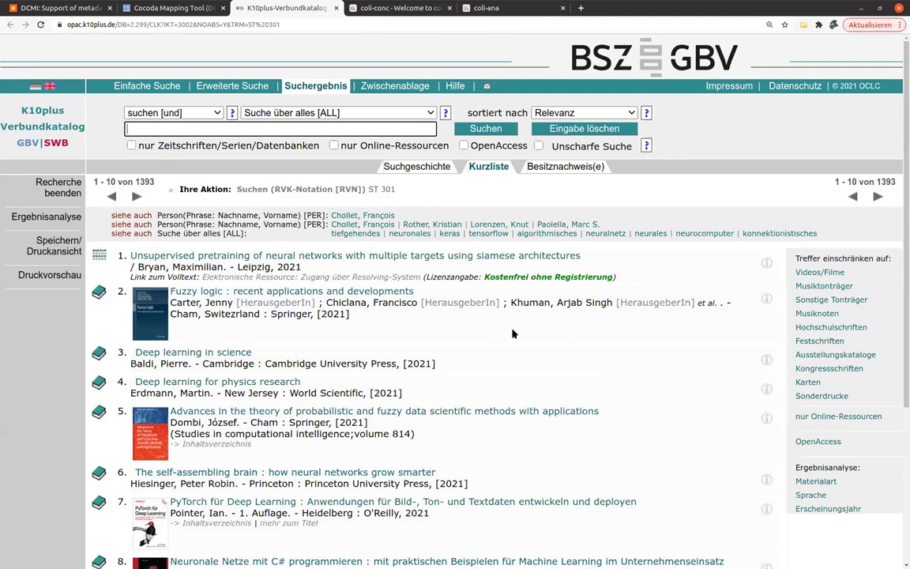
# Review the 1393 K10plus titles classed under RVK ST 301 and return to the Cocoda tab.
pyautogui.click(434, 403)
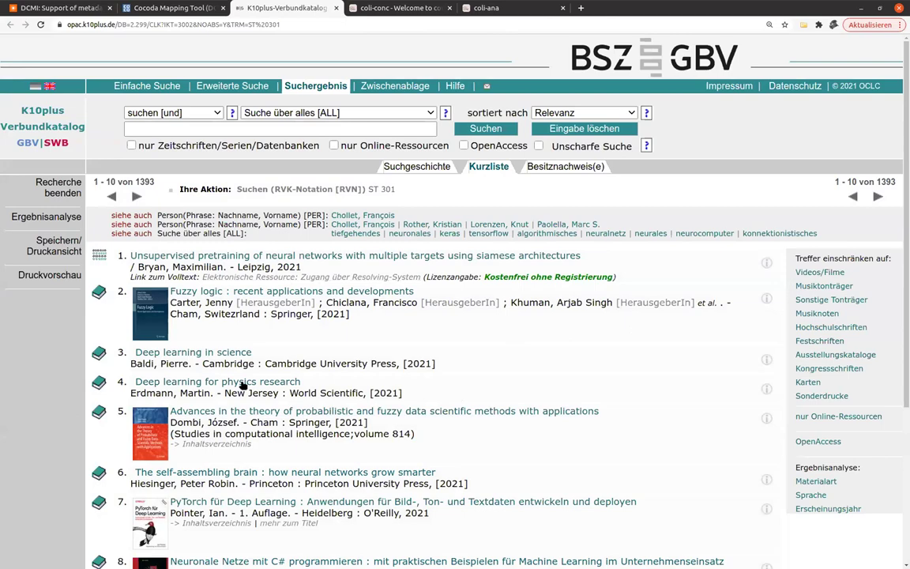
pyautogui.hotkey('ctrl', 'pageup')
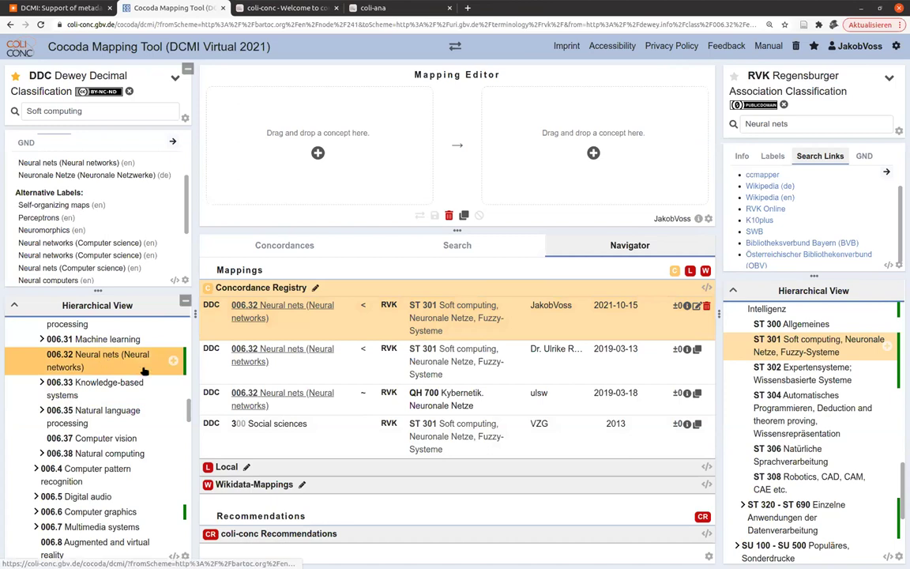
# Search the Concordance Registry for DDC 006.32 to RVK mappings, returning three results.
pyautogui.click(443, 247)
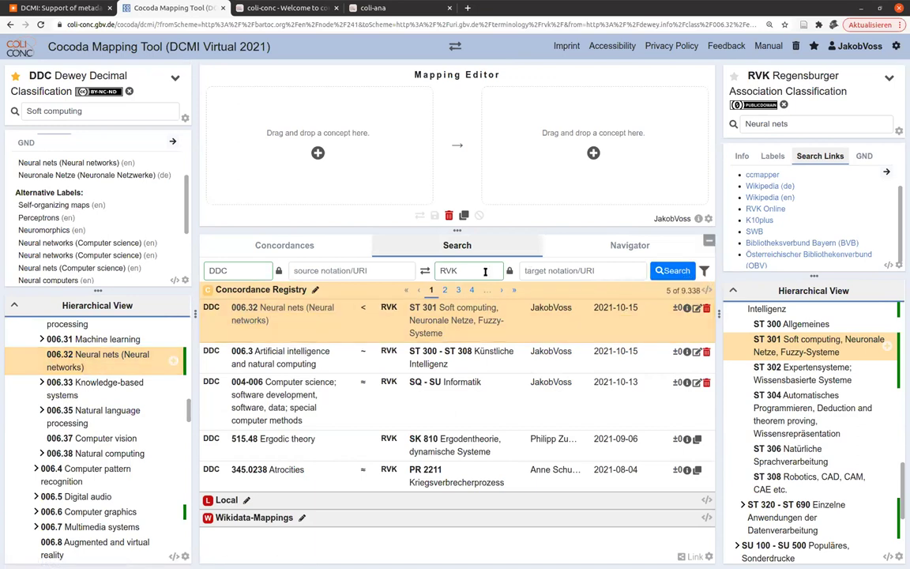
pyautogui.moveTo(240, 316); pyautogui.dragTo(346, 269)
pyautogui.click(672, 270)
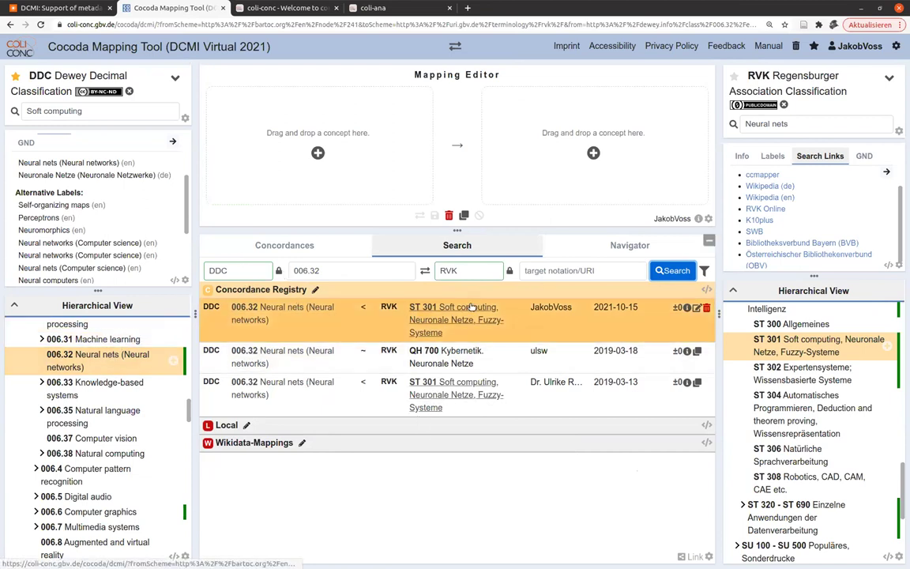
# View the three 006.32 mappings as JSKOS data, then remove RVK as the target scheme.
pyautogui.click(707, 292)
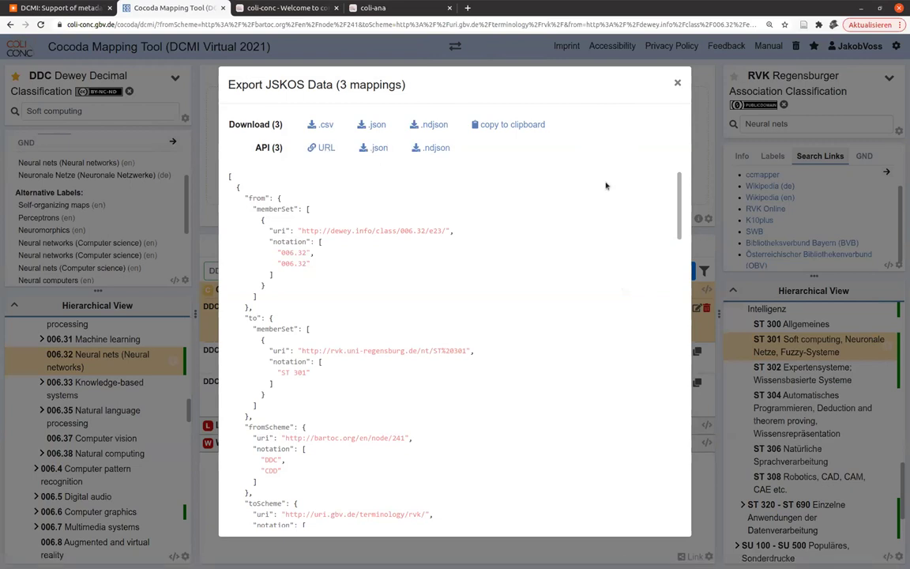
pyautogui.click(677, 85)
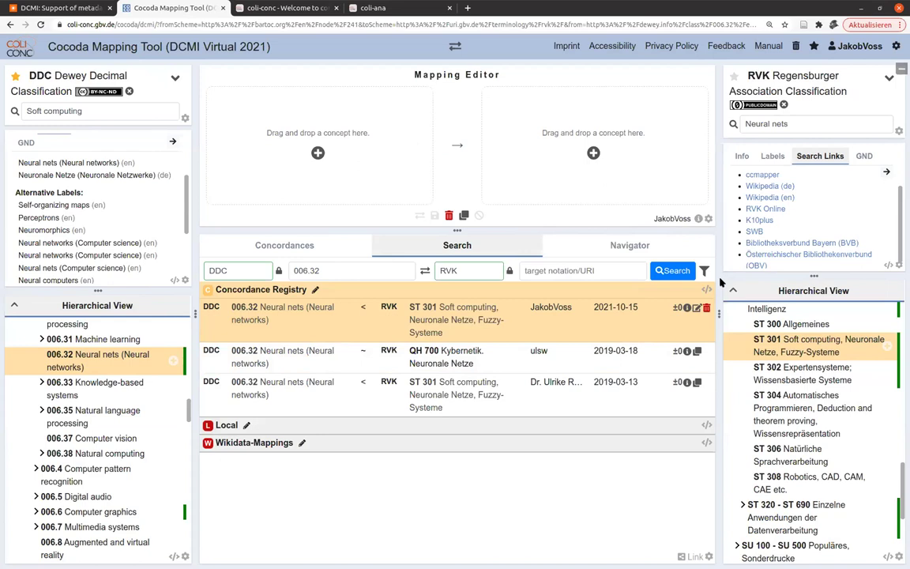
pyautogui.click(786, 105)
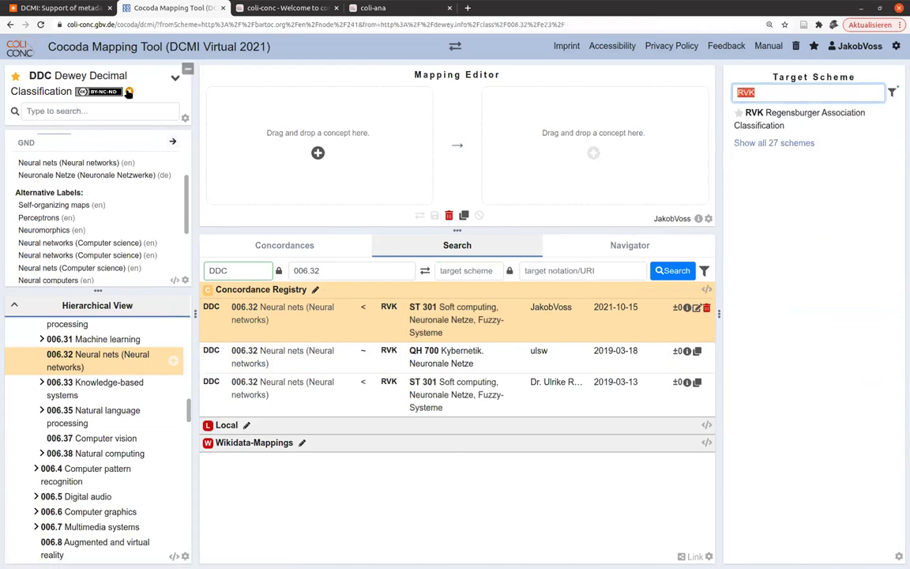
# Set THEMA as target scheme and select DDC 61 Medicine & health under 600 Technology.
pyautogui.write('THEMA')
pyautogui.click(769, 116)
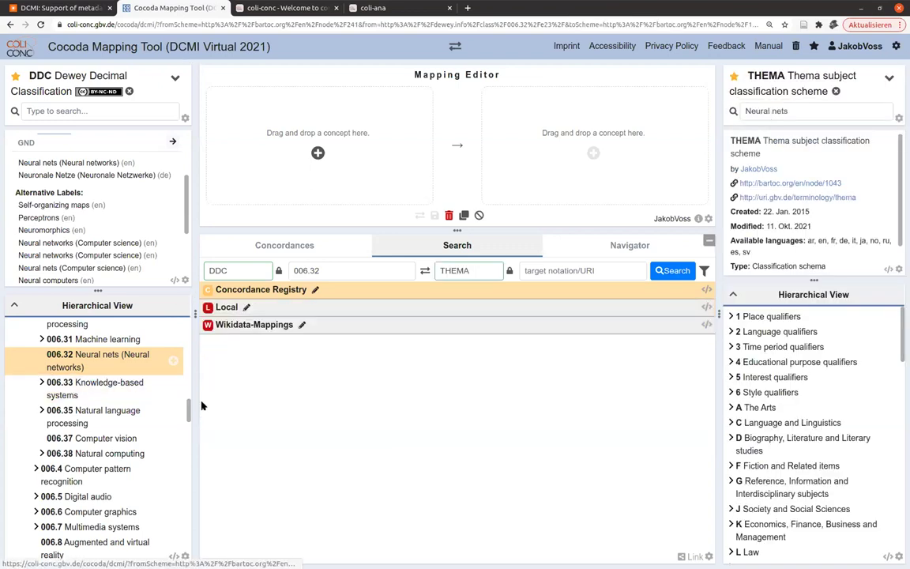
pyautogui.moveTo(190, 407); pyautogui.dragTo(189, 325)
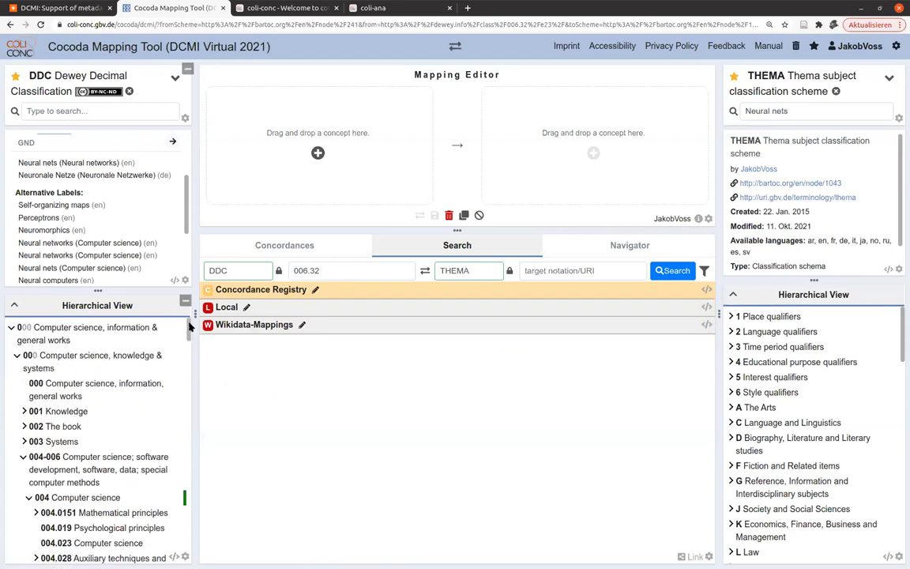
pyautogui.click(12, 326)
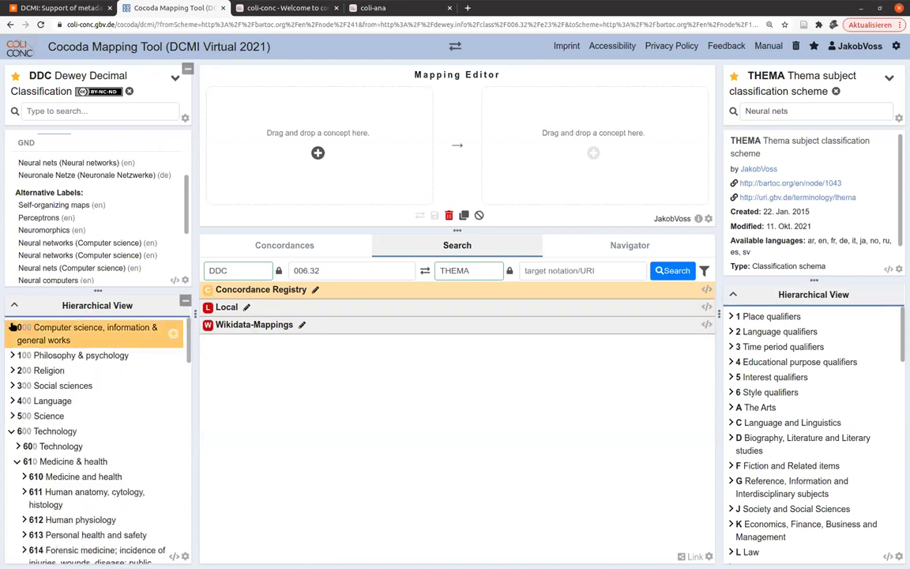
pyautogui.click(12, 430)
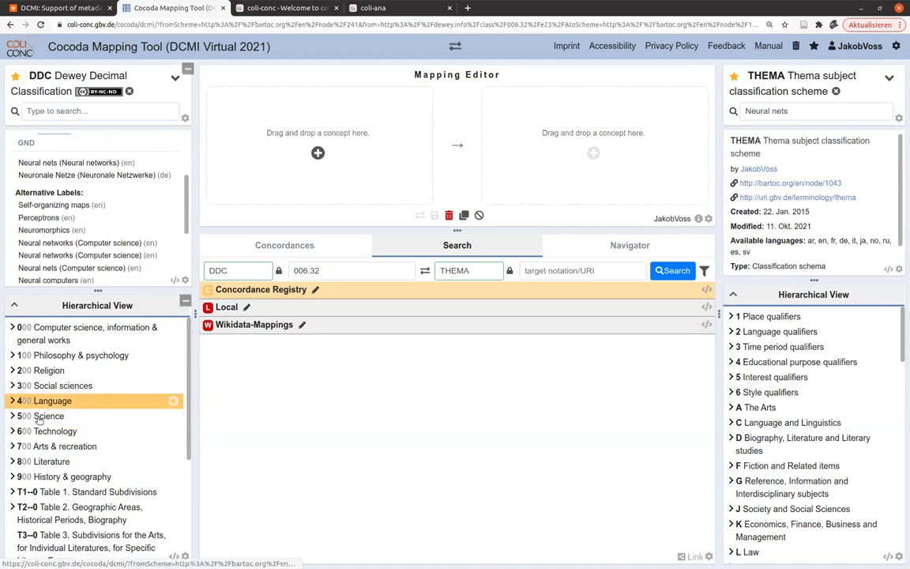
pyautogui.click(8, 431)
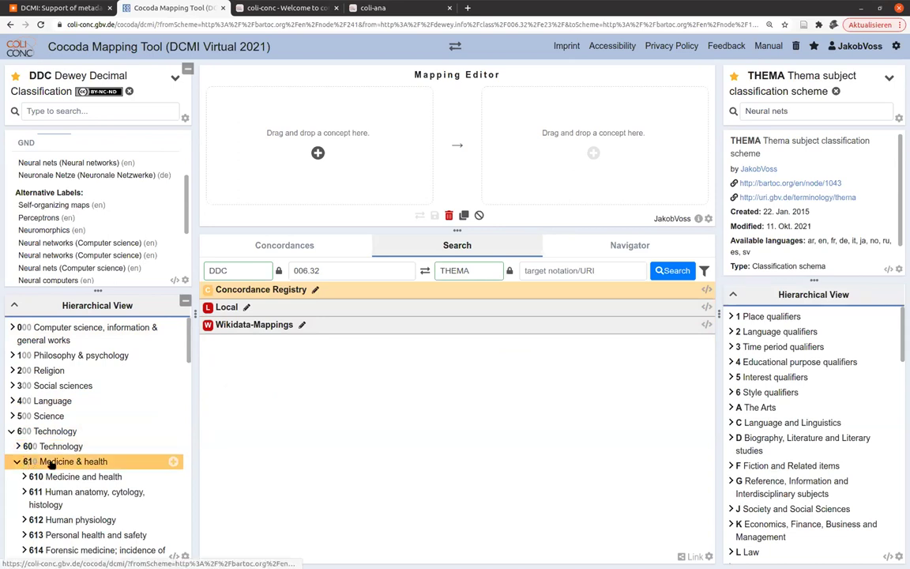
pyautogui.scroll(-1, 49, 463)
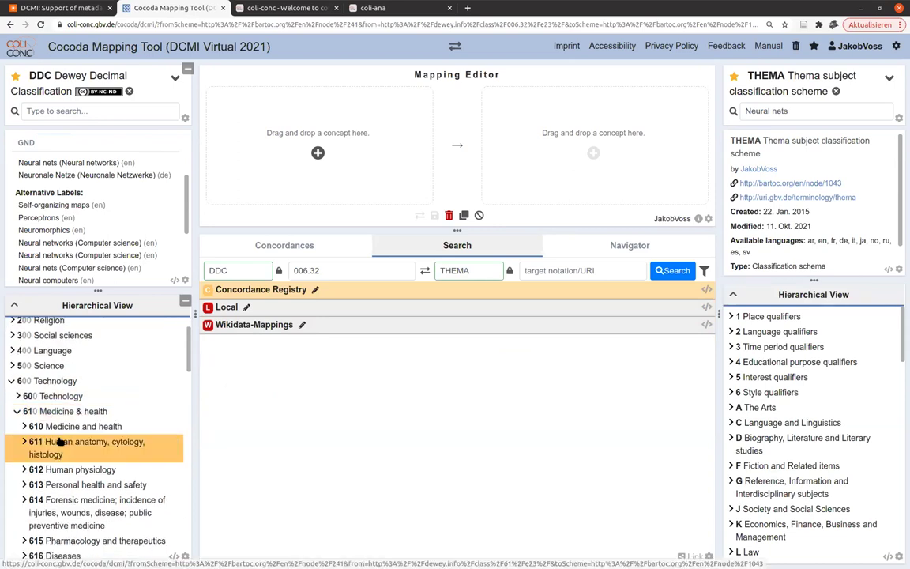
pyautogui.click(92, 417)
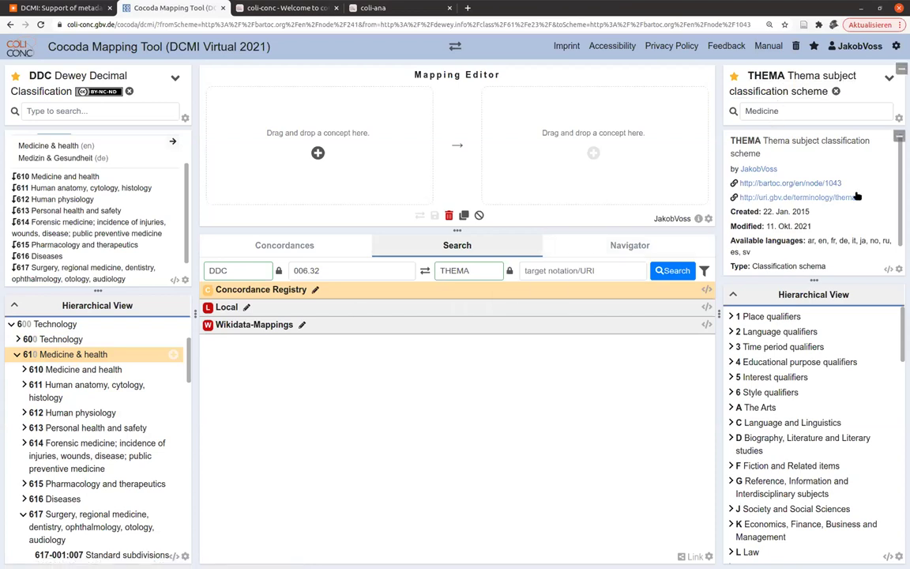
# Drop the 006.32 source notation filter and search all DDC-to-THEMA mappings, finding eight.
pyautogui.click(616, 247)
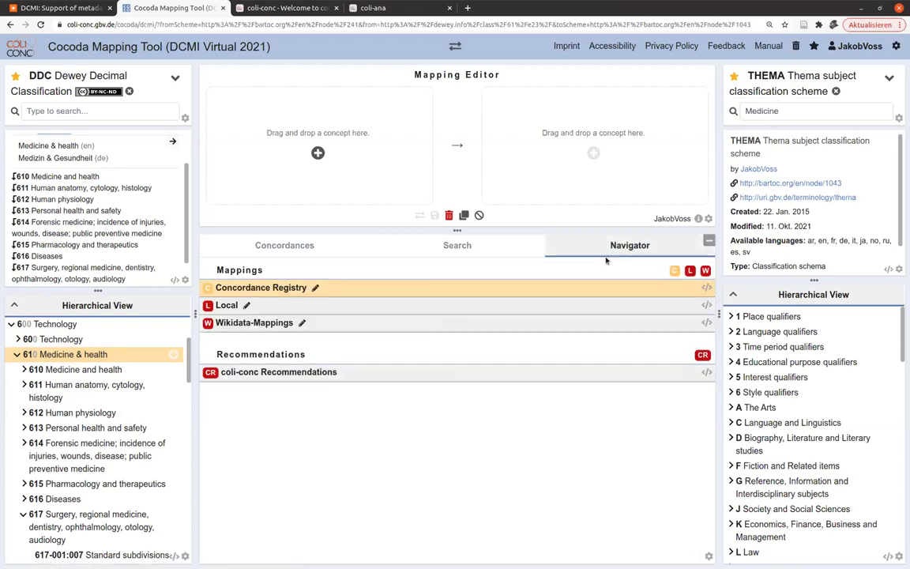
pyautogui.click(416, 244)
pyautogui.click(335, 270)
pyautogui.press('BackSpace')
pyautogui.press('Return')
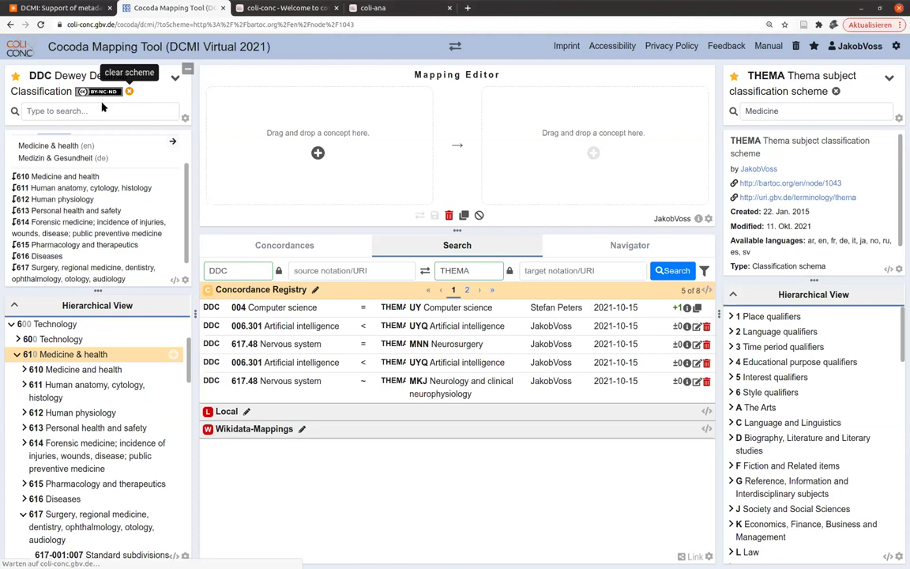
# Swap the source scheme from DDC to GND Integrated Authority File.
pyautogui.click(130, 92)
pyautogui.write('GND')
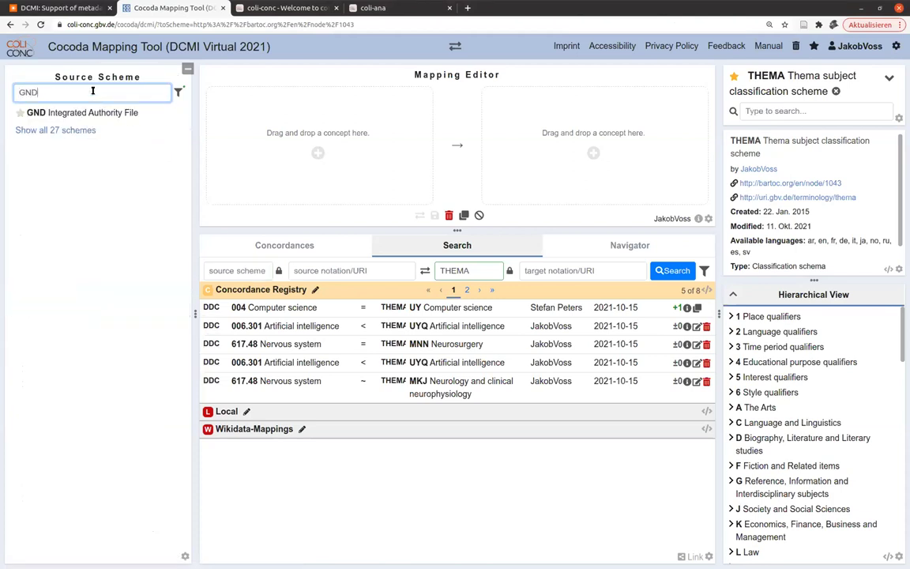
pyautogui.click(81, 113)
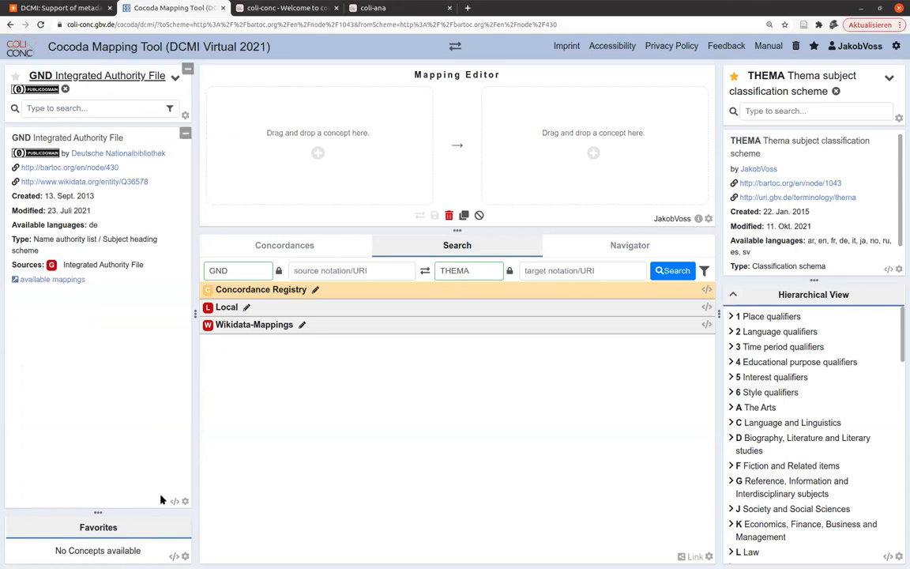
# Search GND for 'ArtKünstliche', keep only subject results, and select Künstliche Intelligenz.
pyautogui.click(52, 111)
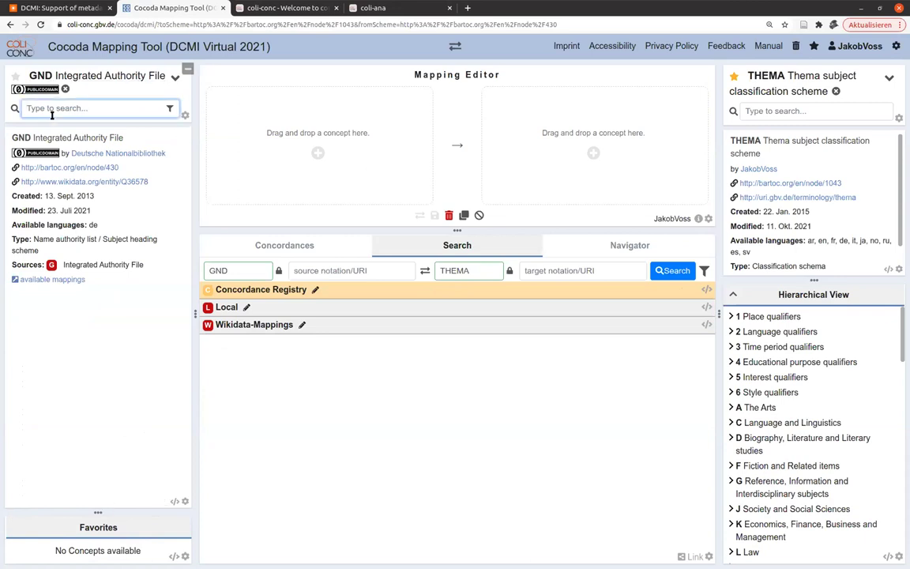
pyautogui.write('Ar')
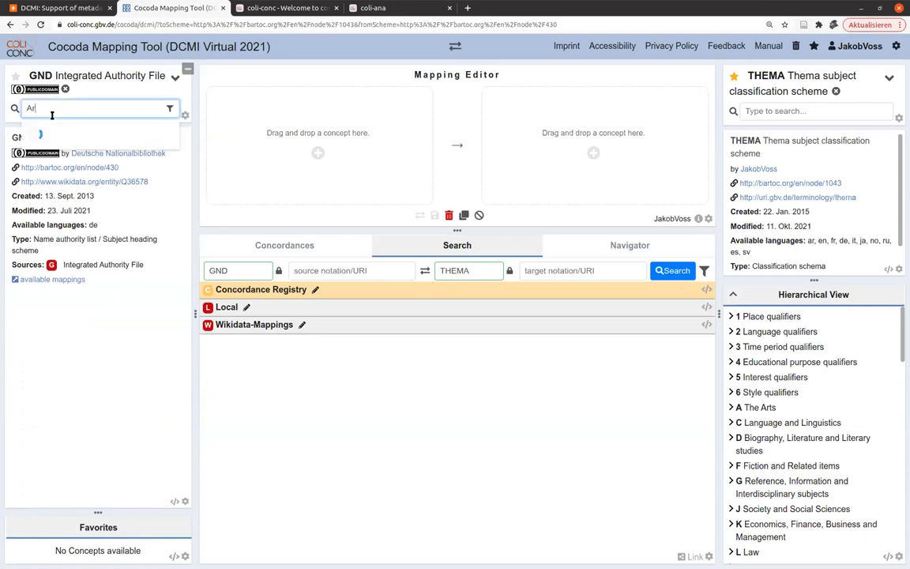
pyautogui.write('tKünstliche')
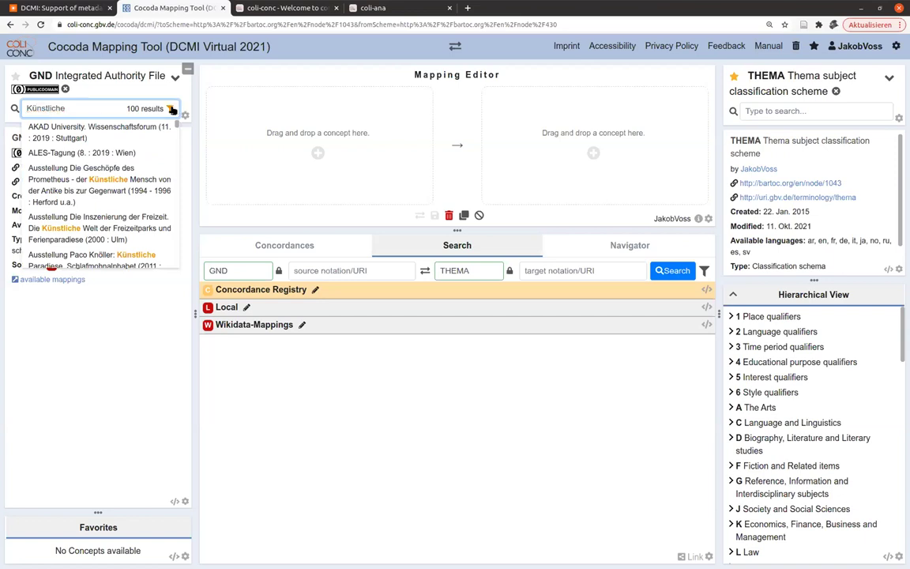
pyautogui.click(171, 109)
pyautogui.click(134, 132)
pyautogui.click(133, 132)
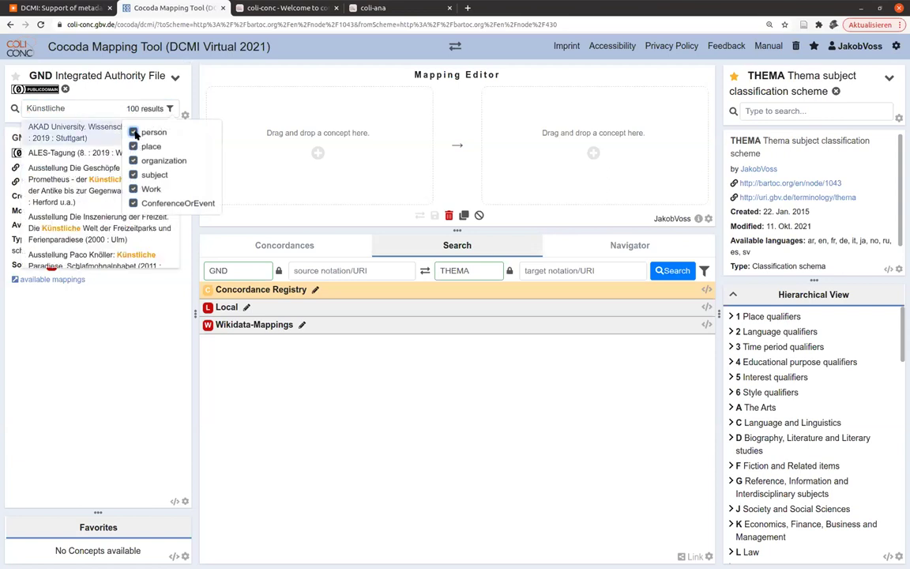
pyautogui.click(134, 132)
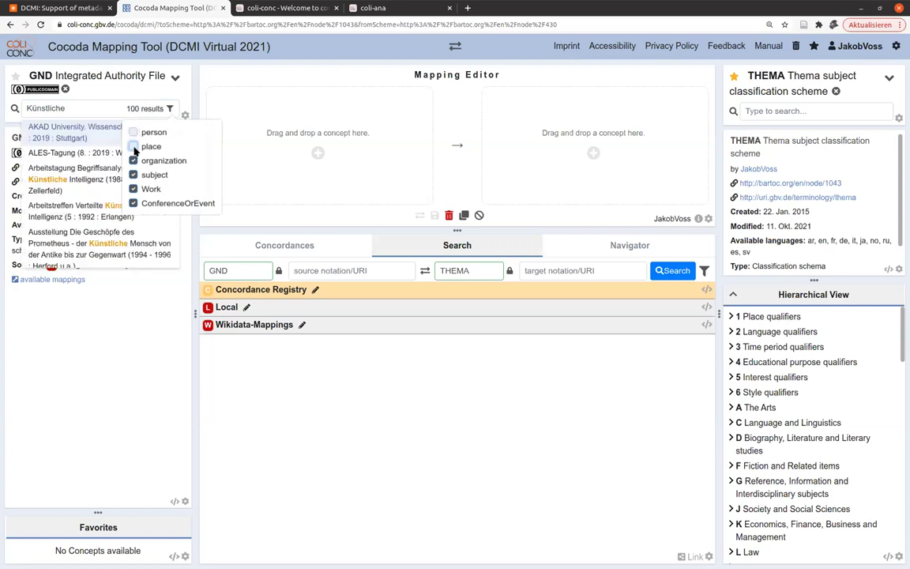
pyautogui.click(133, 146)
pyautogui.click(134, 160)
pyautogui.click(133, 189)
pyautogui.click(134, 203)
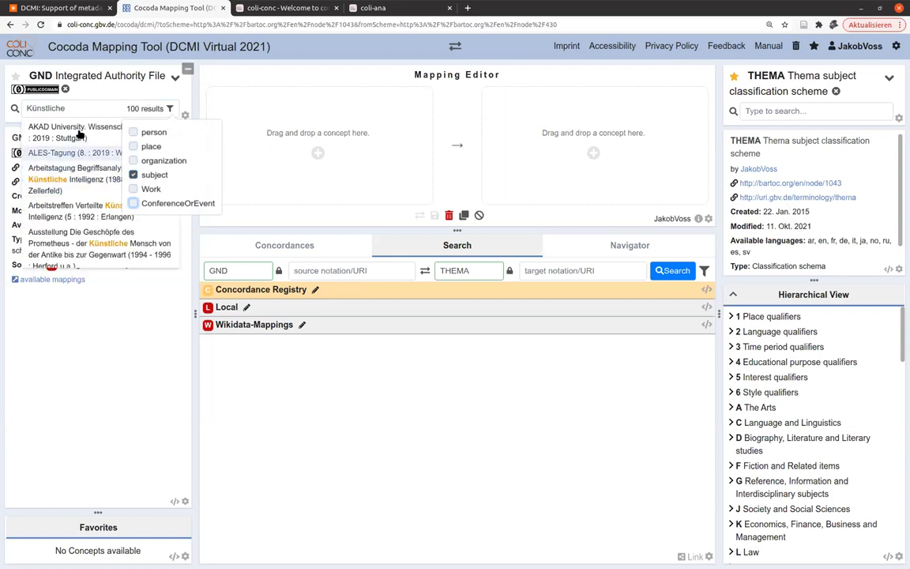
pyautogui.click(82, 126)
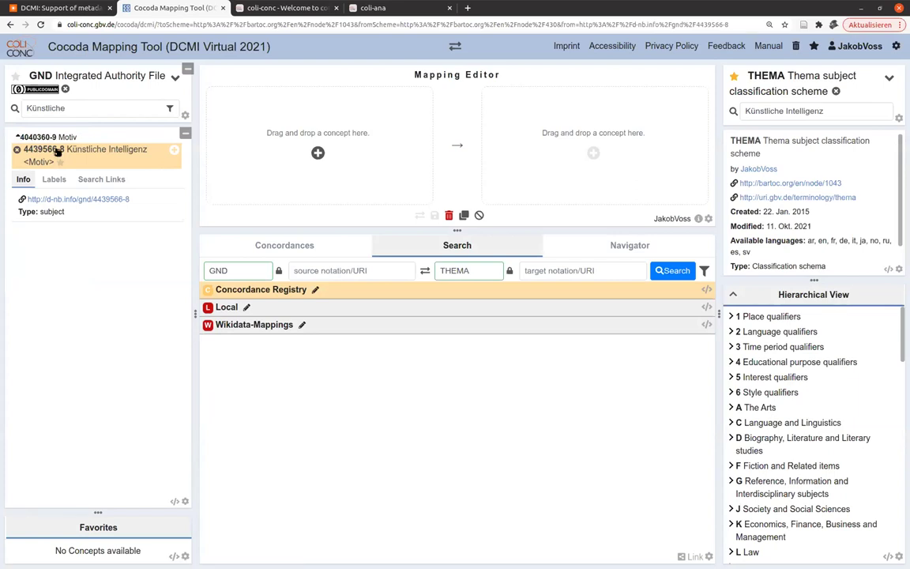
# Make LCSH Library of Congress Subject Headings the source scheme in place of GND.
pyautogui.click(66, 88)
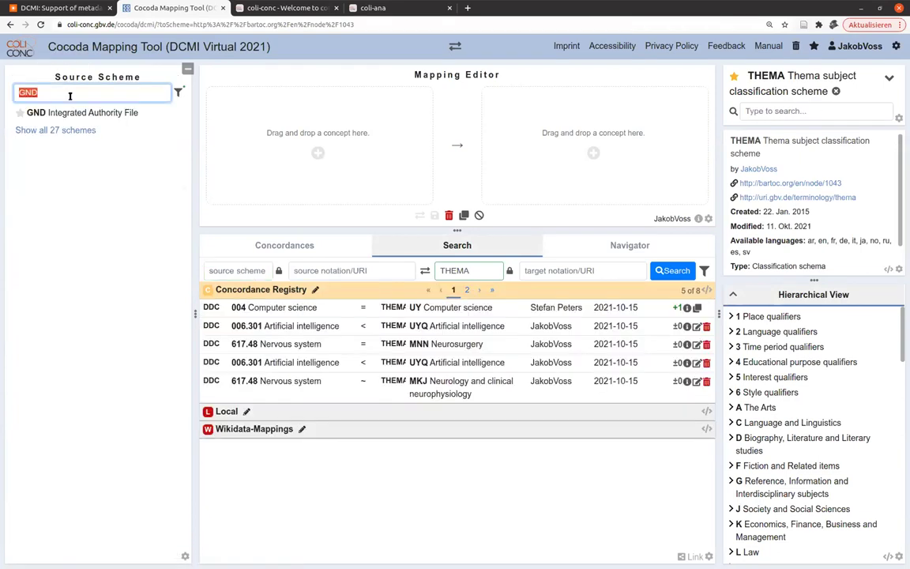
pyautogui.write('LC')
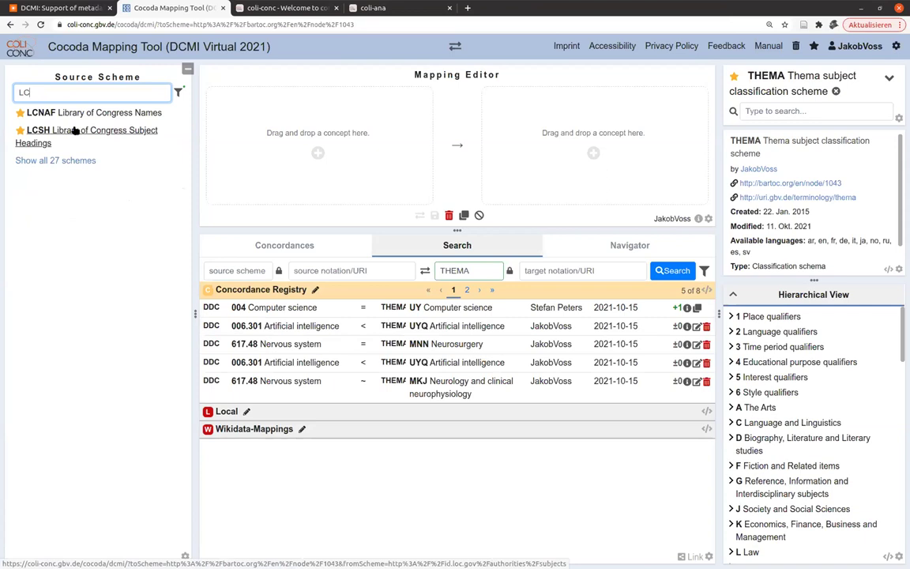
pyautogui.click(73, 130)
pyautogui.click(72, 112)
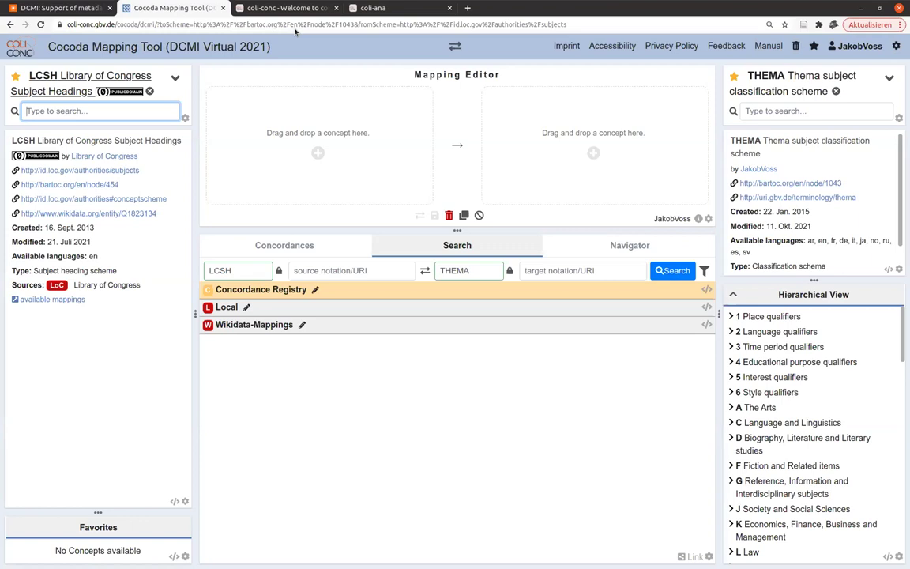
# Set the mapping search source to DDC and show the 004 = UY Computer science mapping details.
pyautogui.click(585, 246)
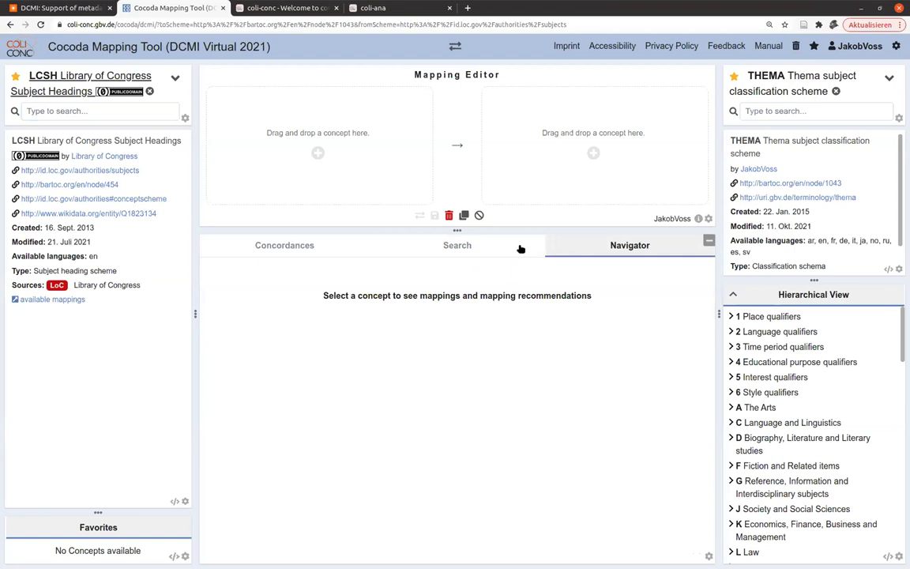
pyautogui.click(521, 248)
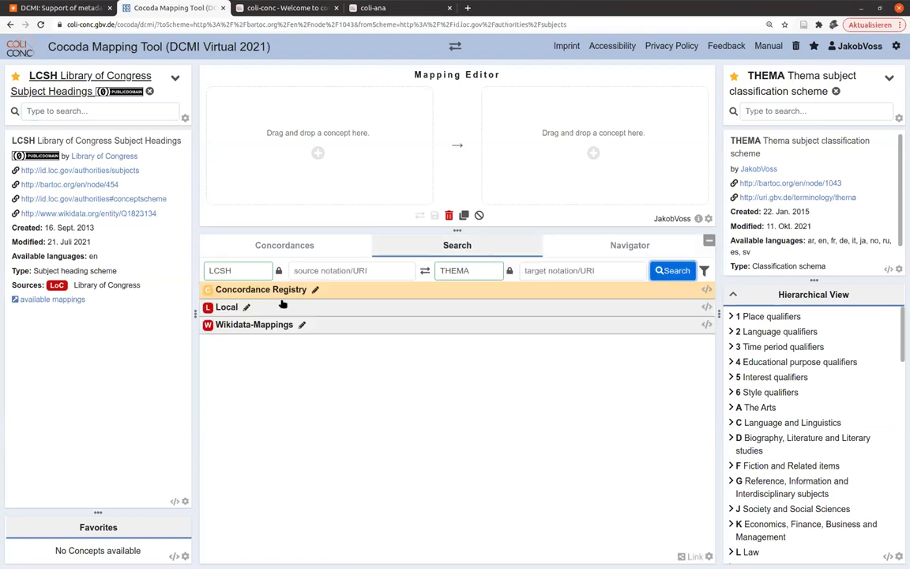
pyautogui.doubleClick(229, 270)
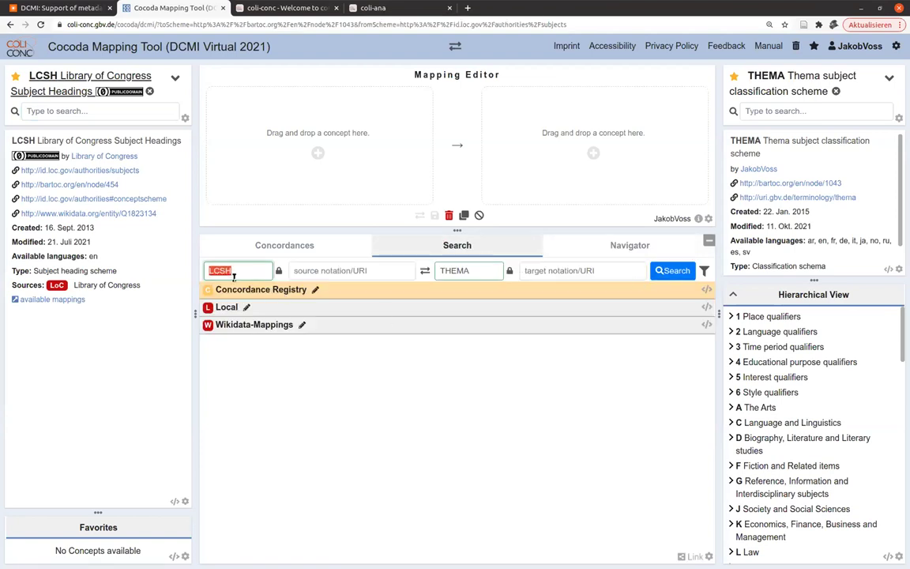
pyautogui.write('DDC')
pyautogui.press('Return')
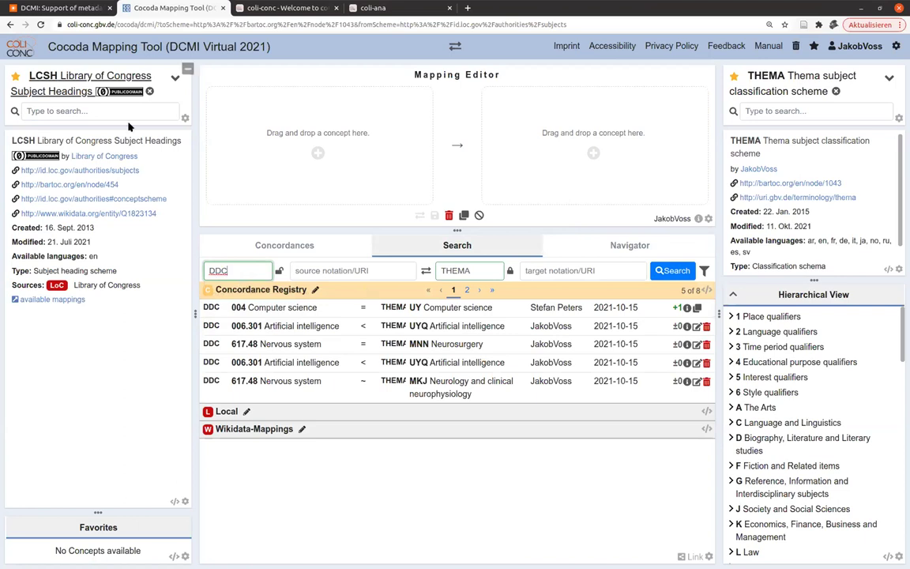
pyautogui.click(149, 92)
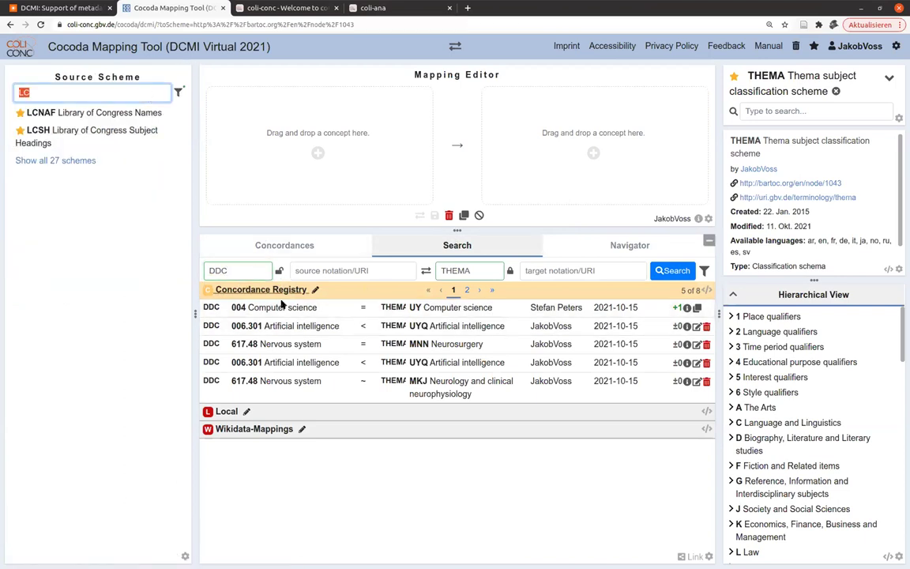
pyautogui.click(687, 308)
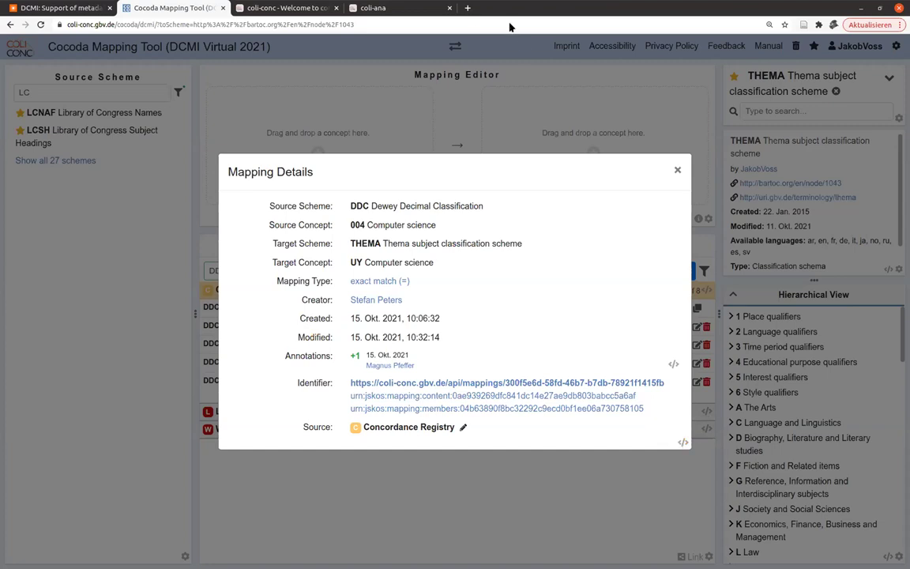
pyautogui.click(466, 8)
# Web-search 'jskos format', open the JSKOS specification at 3.9 Concept Mappings, then return to Cocoda.
pyautogui.write('jskos')
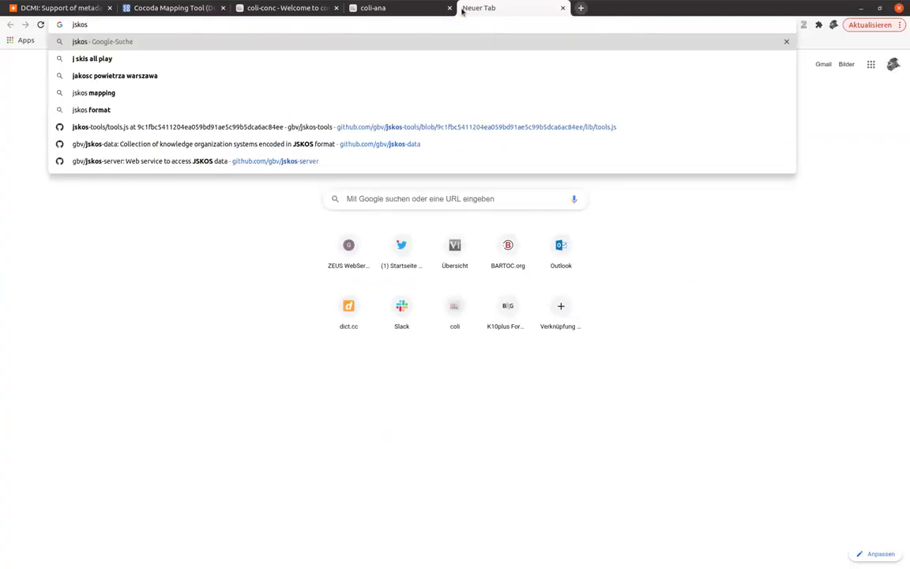
pyautogui.write(' format')
pyautogui.press('Return')
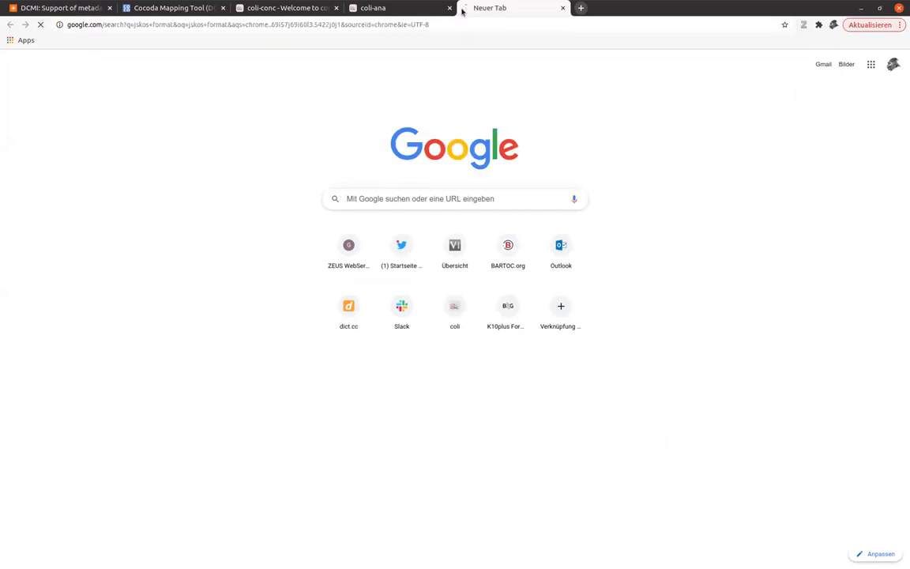
pyautogui.click(152, 139)
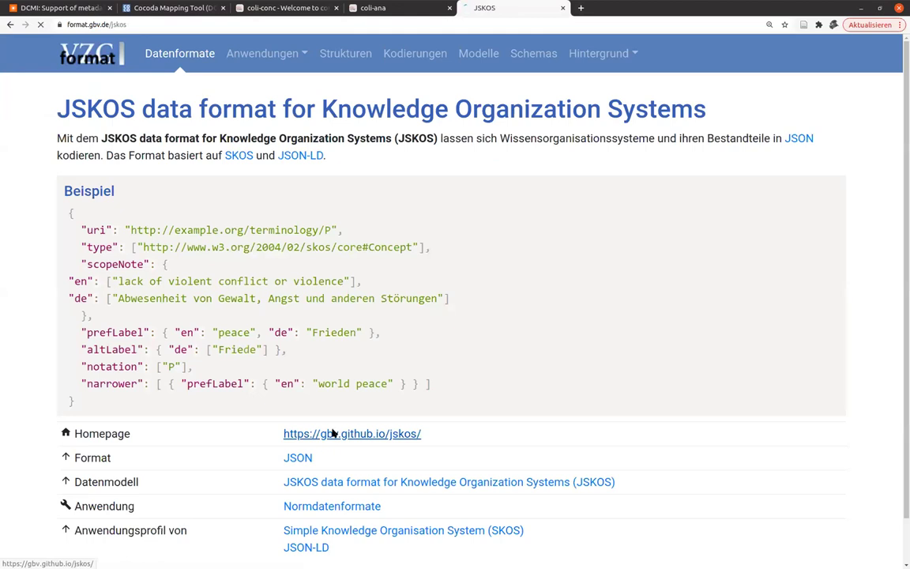
pyautogui.click(333, 433)
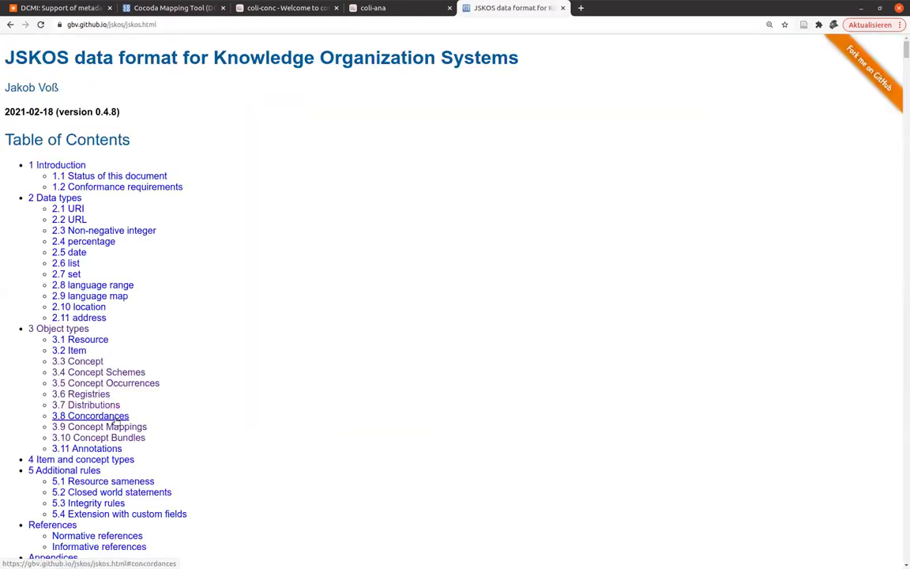
pyautogui.click(114, 428)
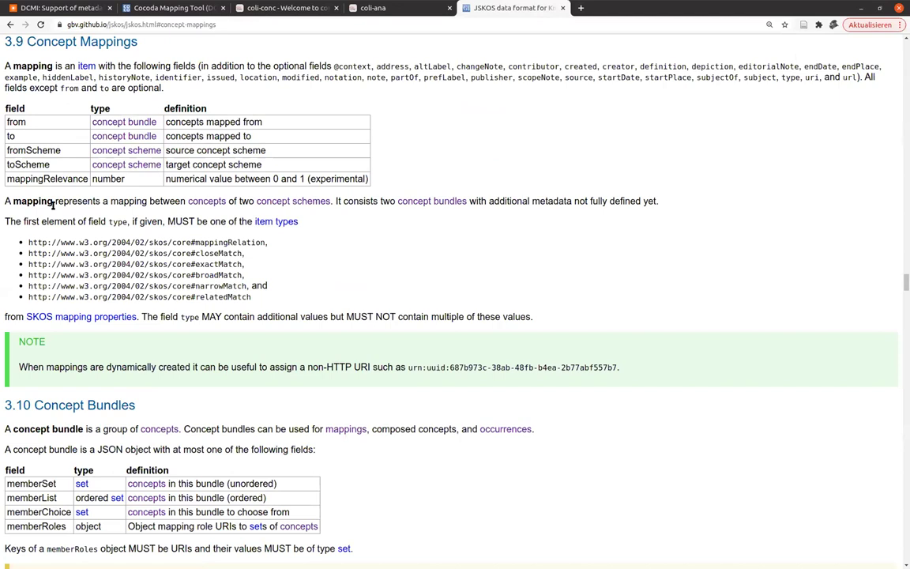
pyautogui.click(157, 13)
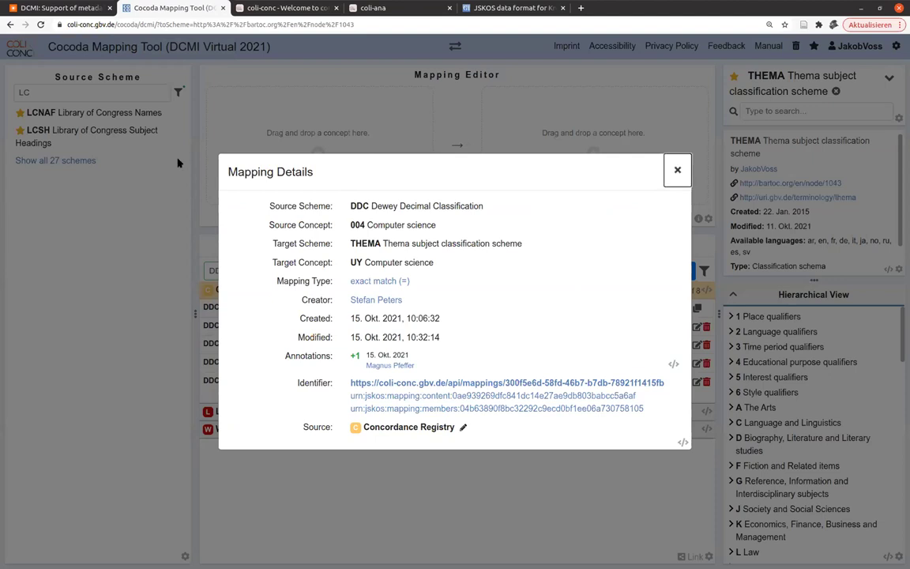
# Close the mapping details and select DDC 613 Personal health and safety as source concept.
pyautogui.click(677, 171)
pyautogui.doubleClick(163, 88)
pyautogui.write('DDC')
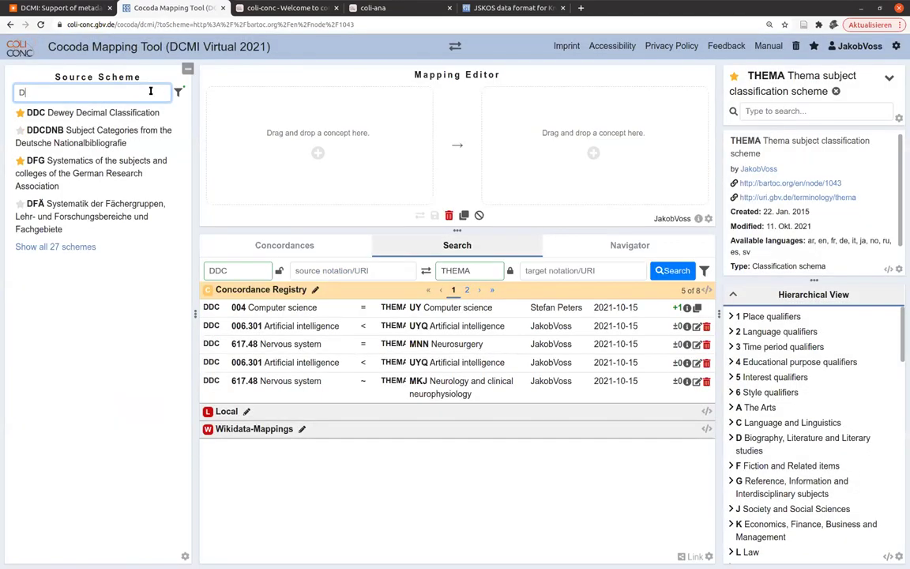
pyautogui.click(92, 114)
pyautogui.click(74, 109)
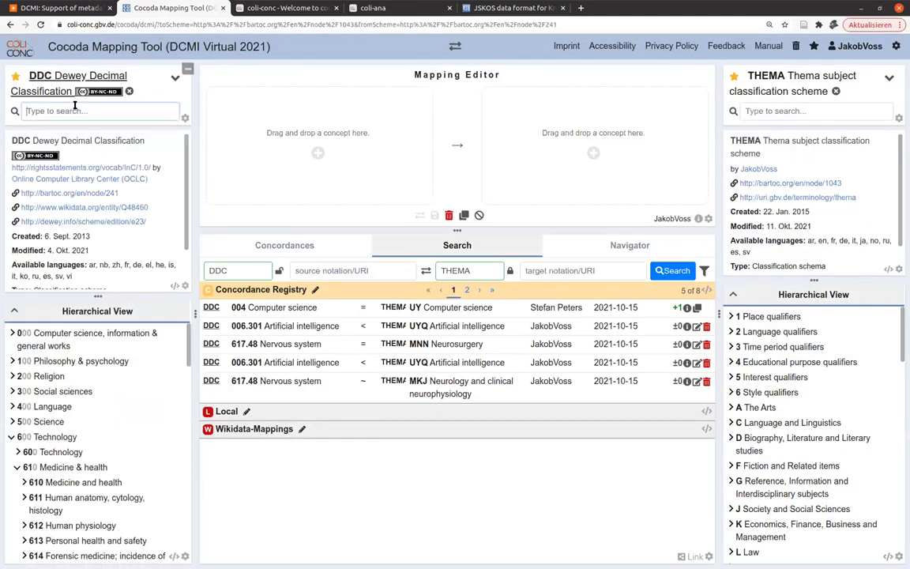
pyautogui.write('613')
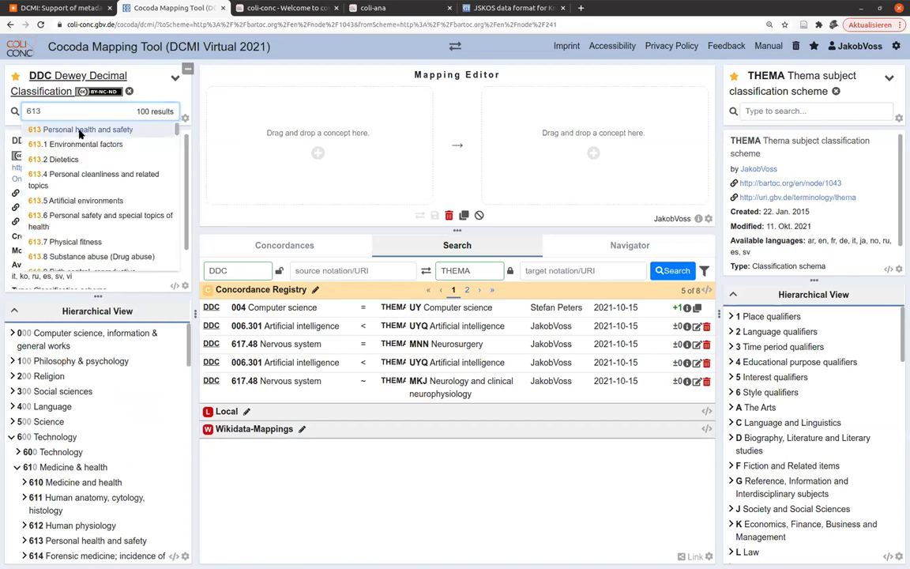
pyautogui.click(79, 130)
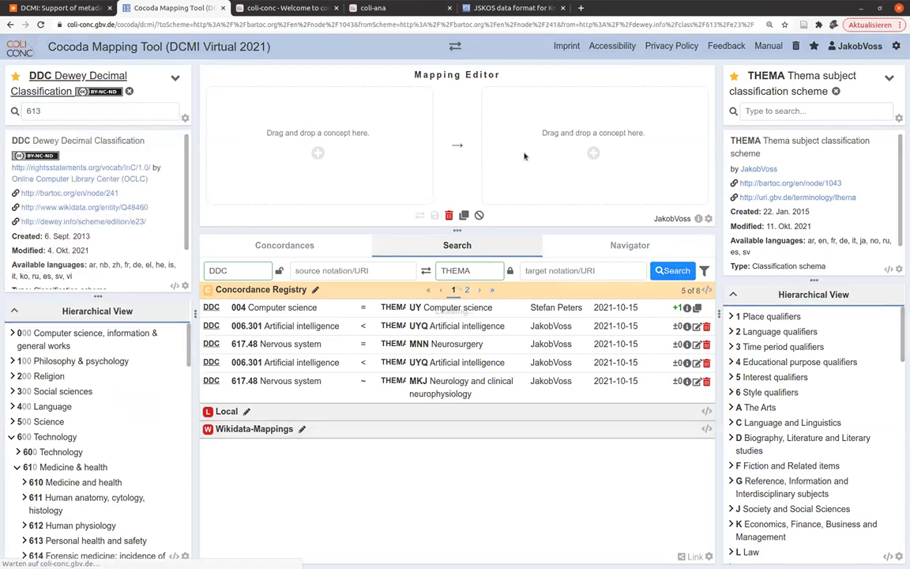
# Trim the THEMA concept search down to just 'health'.
pyautogui.click(772, 114)
pyautogui.moveTo(802, 111); pyautogui.dragTo(861, 111)
pyautogui.press('BackSpace')
pyautogui.press('Home')
pyautogui.hotkey('shift', 'Right')
pyautogui.hotkey('shift', 'Right')
pyautogui.hotkey('shift', 'Right')
pyautogui.hotkey('shift', 'Right')
pyautogui.hotkey('shift', 'Right')
pyautogui.hotkey('shift', 'Right')
pyautogui.hotkey('shift', 'Right')
pyautogui.hotkey('shift', 'Right')
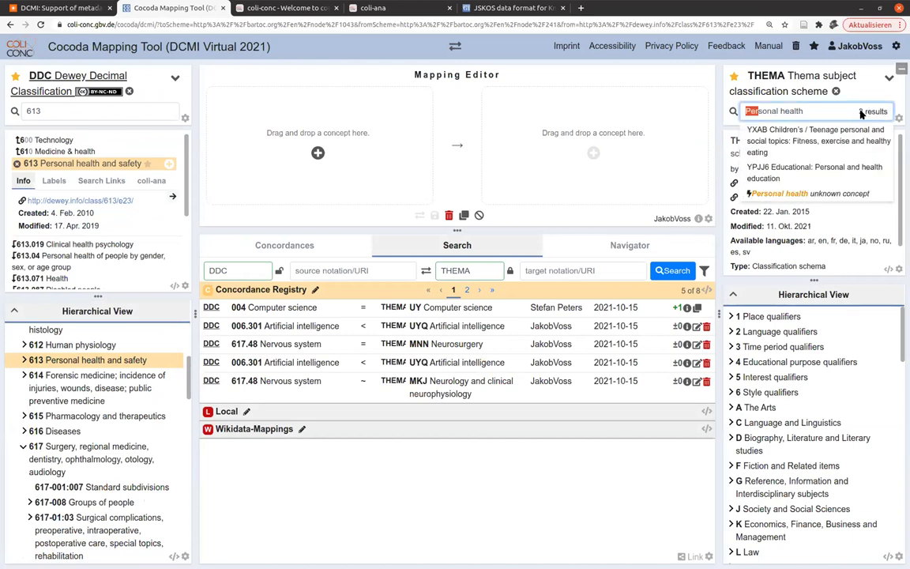
pyautogui.press('BackSpace')
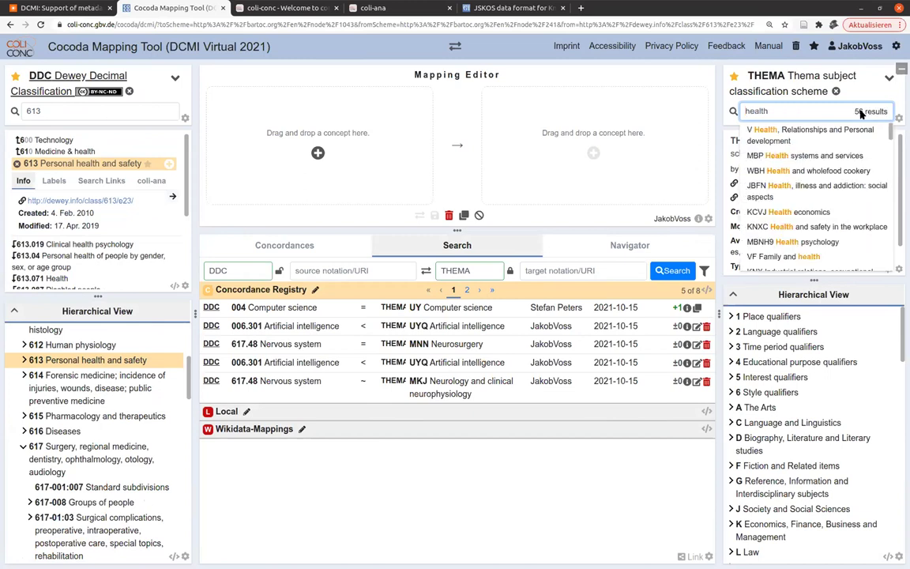
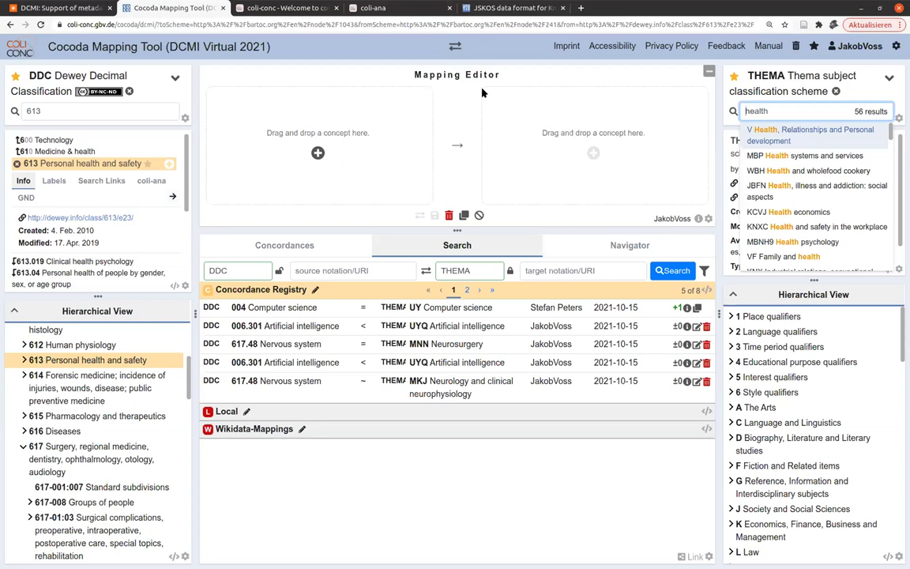
# Replace DDC with RVK as the source scheme.
pyautogui.click(128, 91)
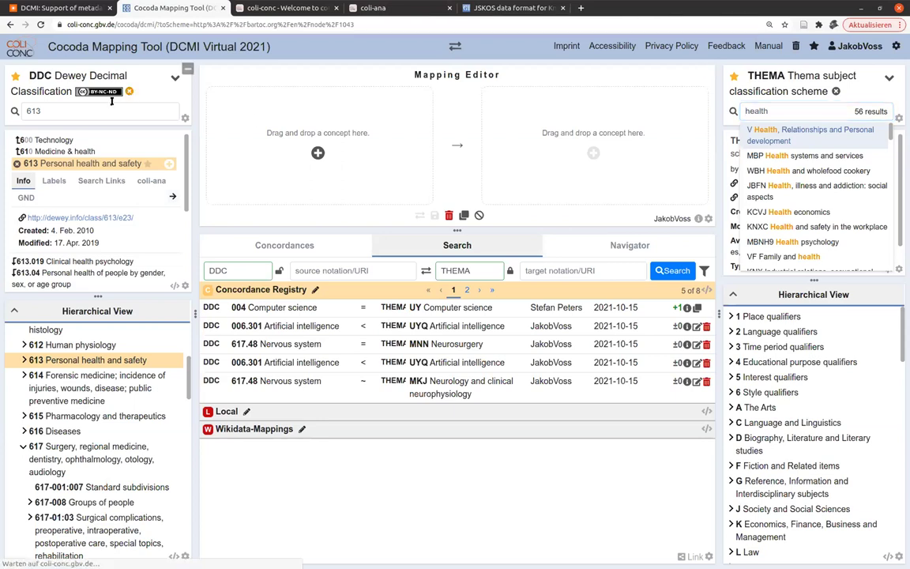
pyautogui.write('RVK')
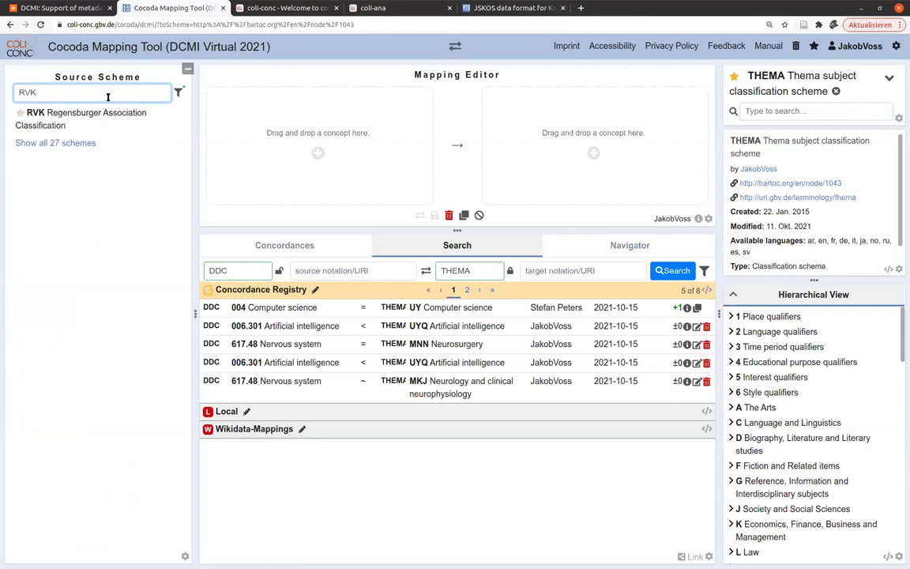
pyautogui.click(107, 113)
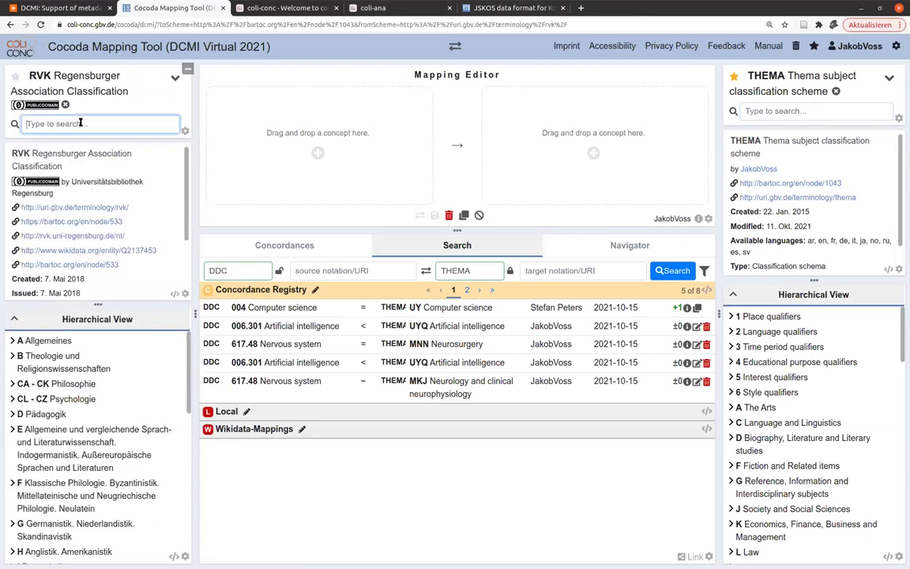
# Search RVK for 'Gesundheit', browse MT down to MT 25000, then clear RVK.
pyautogui.write('Gesundheit')
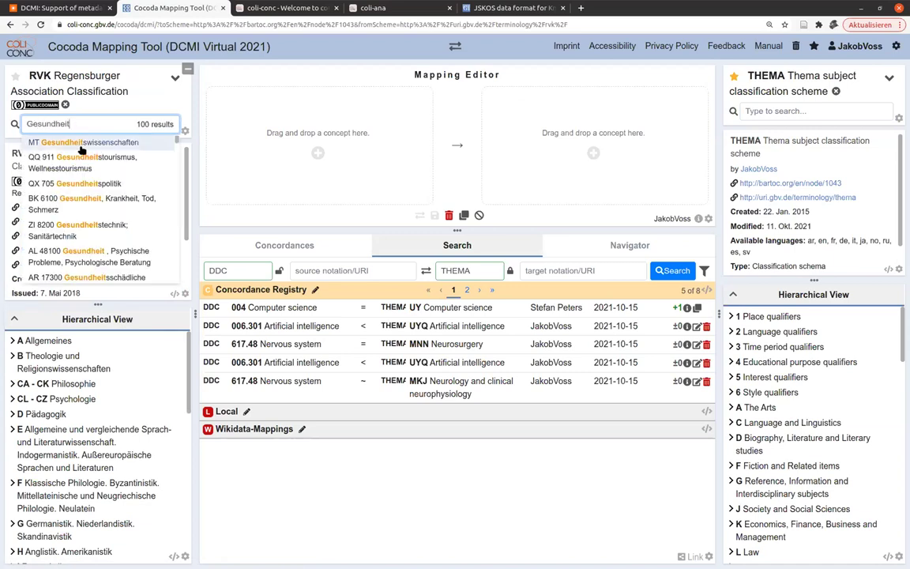
pyautogui.click(75, 141)
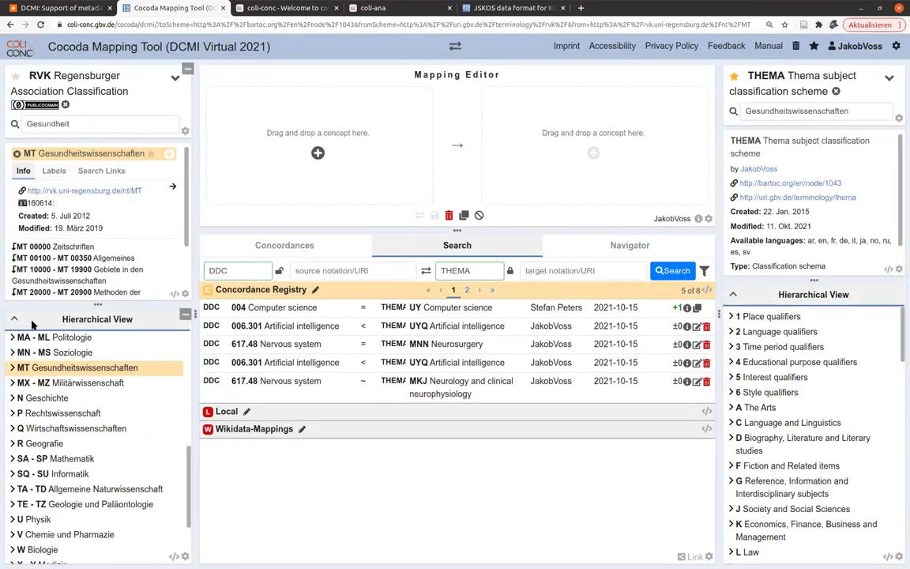
pyautogui.scroll(-2, 99, 269)
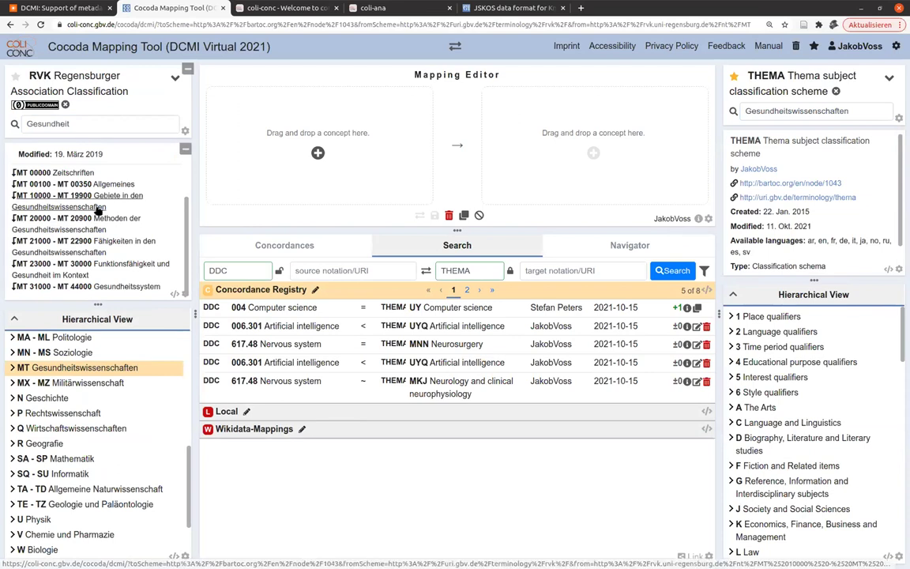
pyautogui.click(13, 367)
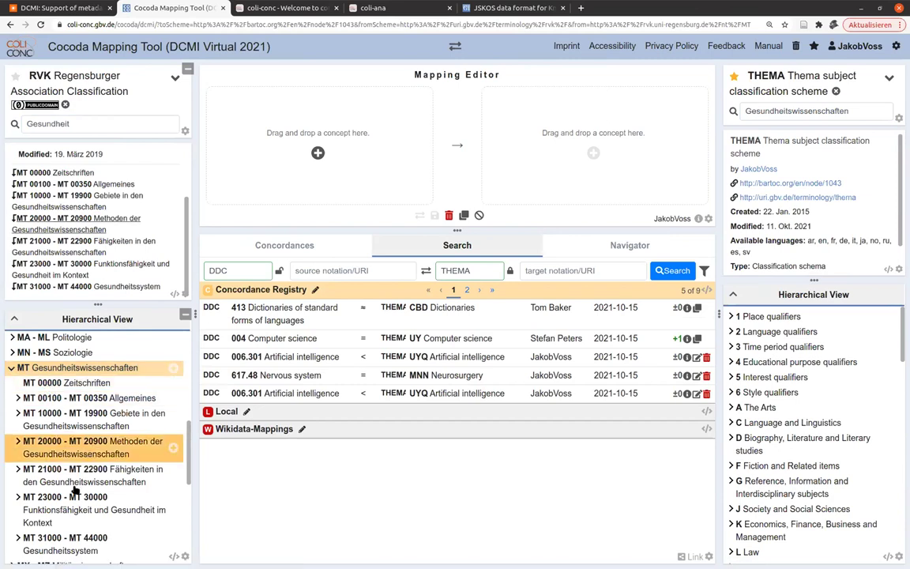
pyautogui.click(19, 498)
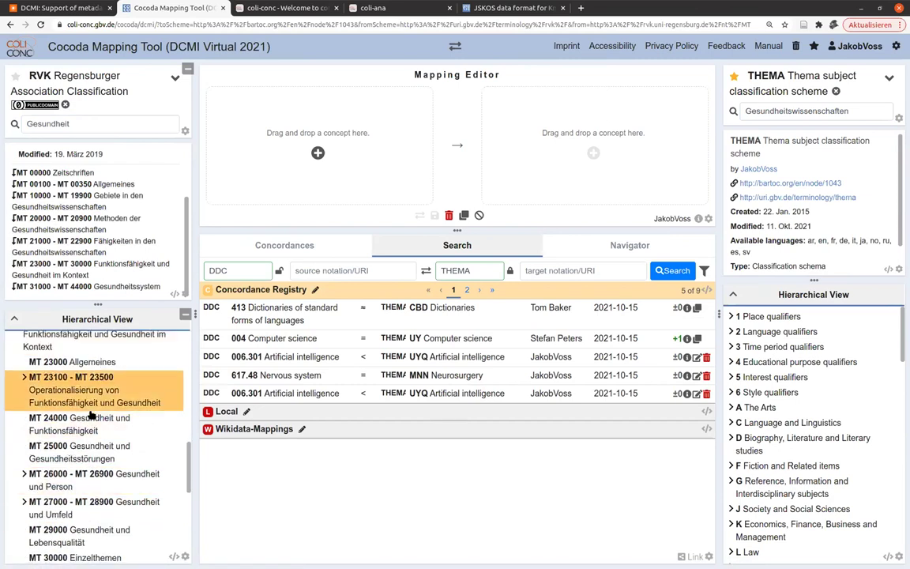
pyautogui.click(83, 450)
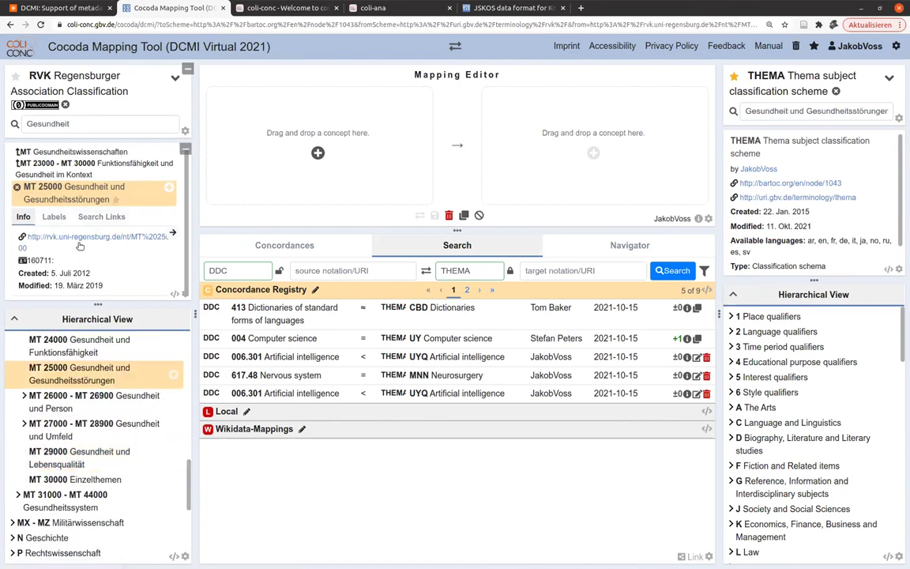
pyautogui.click(67, 104)
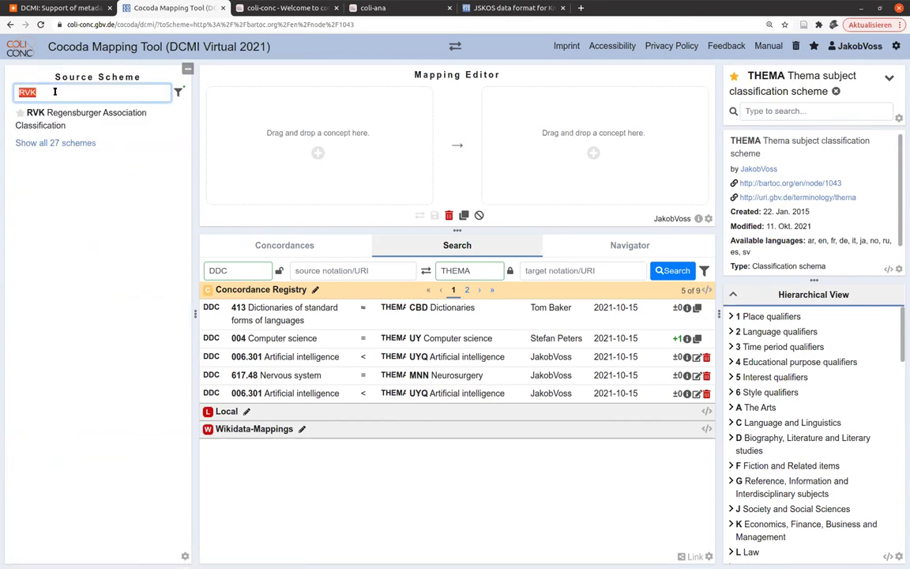
# Reload DDC as the source scheme and show the account's login identities.
pyautogui.write('DDC')
pyautogui.click(61, 112)
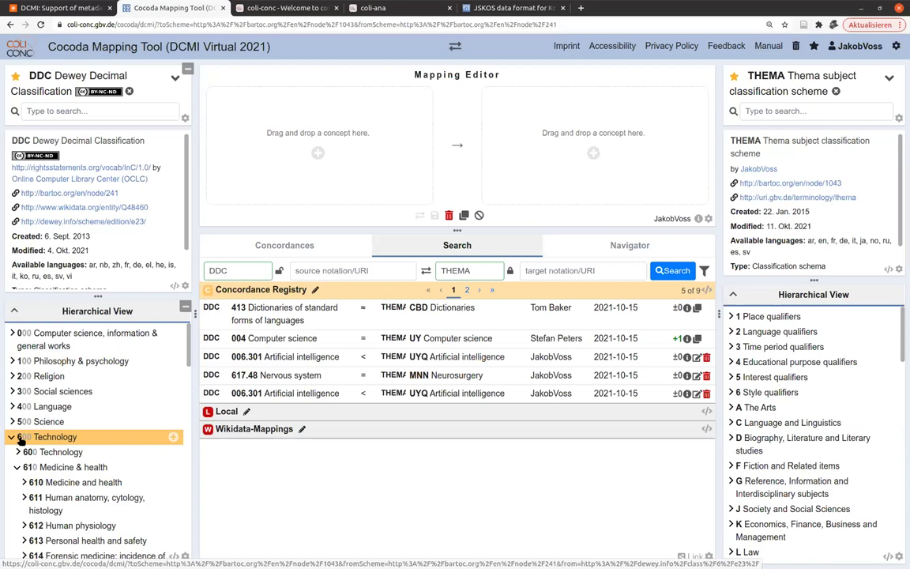
pyautogui.click(865, 46)
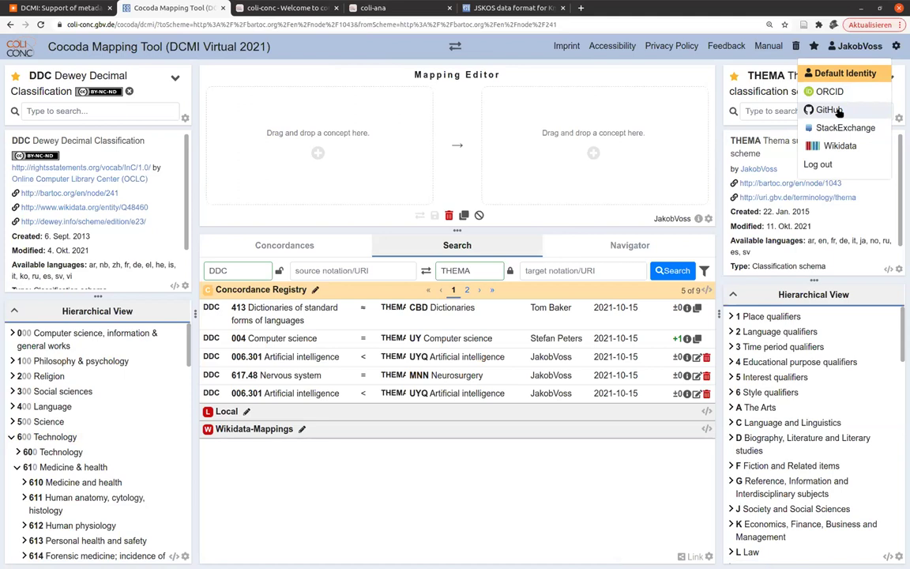
# Move the right column divider to widen THEMA and the left divider slightly left.
pyautogui.moveTo(677, 307)
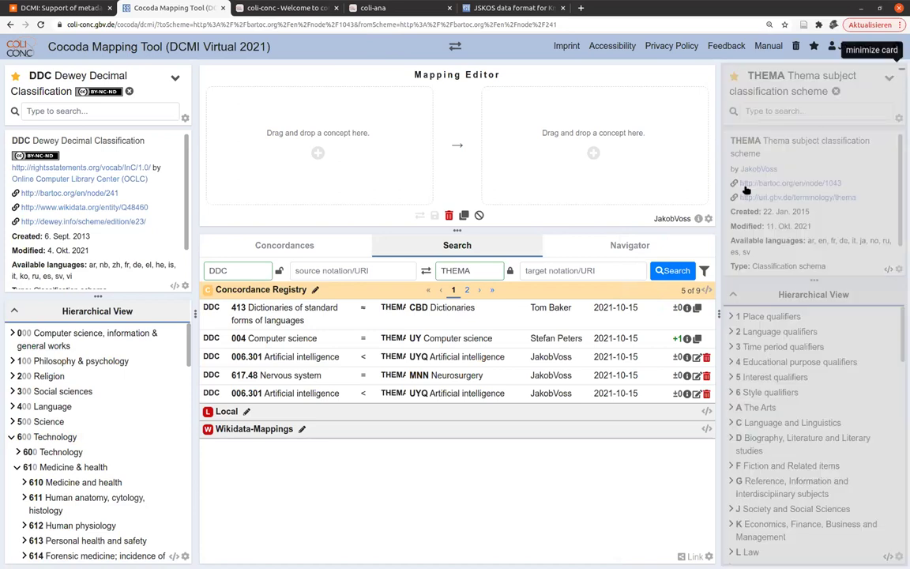
pyautogui.moveTo(719, 190); pyautogui.dragTo(713, 237)
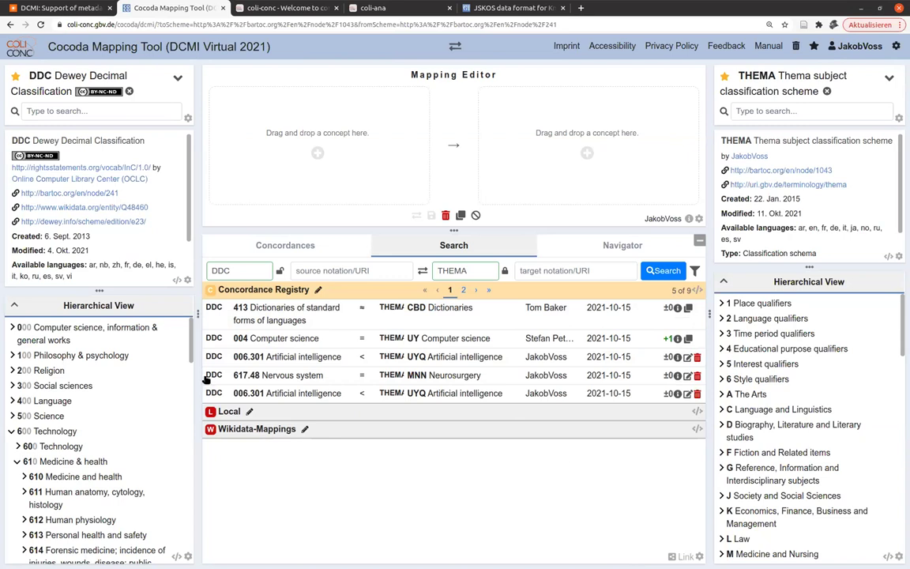
pyautogui.moveTo(196, 314); pyautogui.dragTo(178, 316)
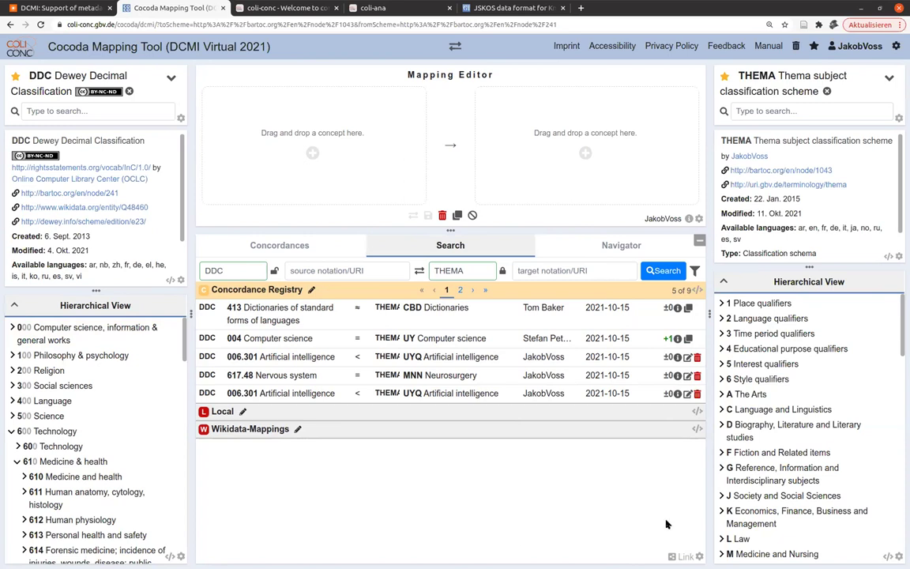
pyautogui.click(259, 411)
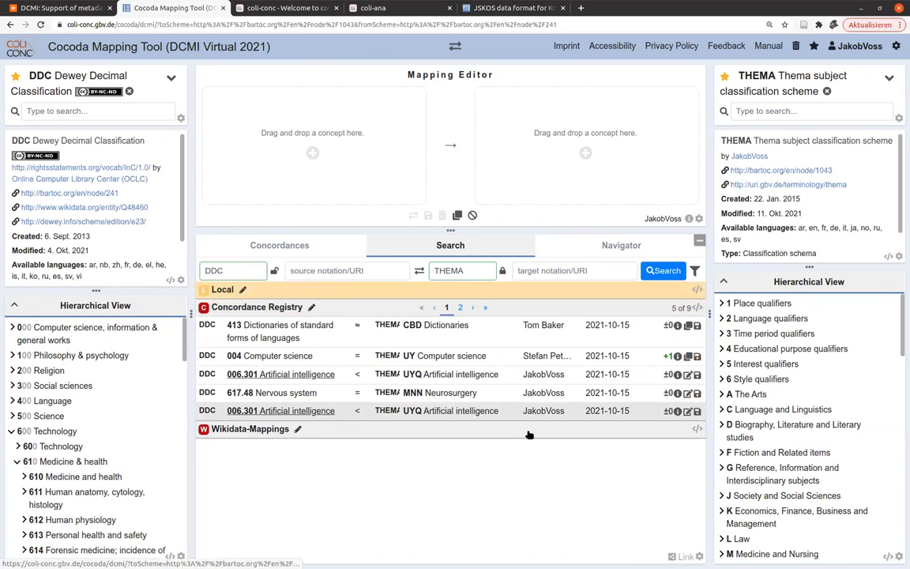
pyautogui.moveTo(667, 327)
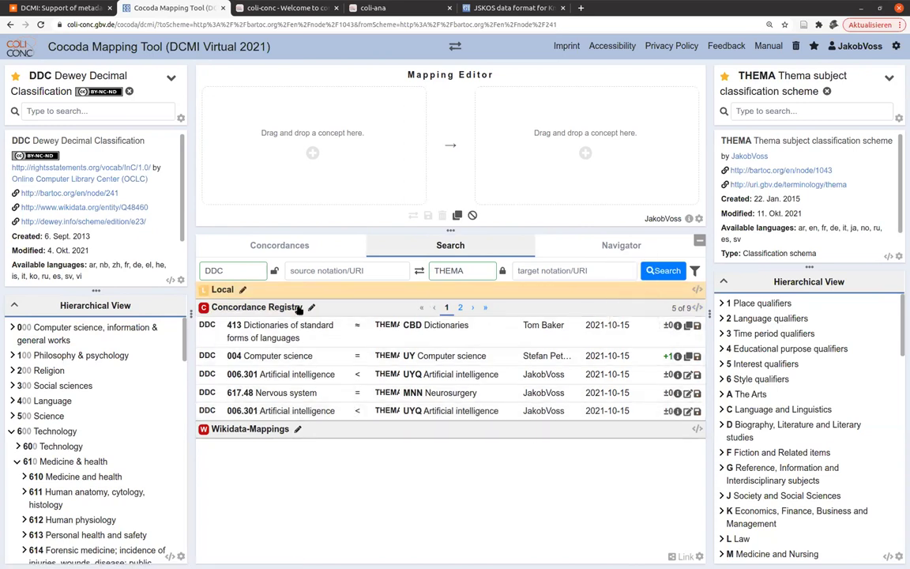
pyautogui.click(324, 308)
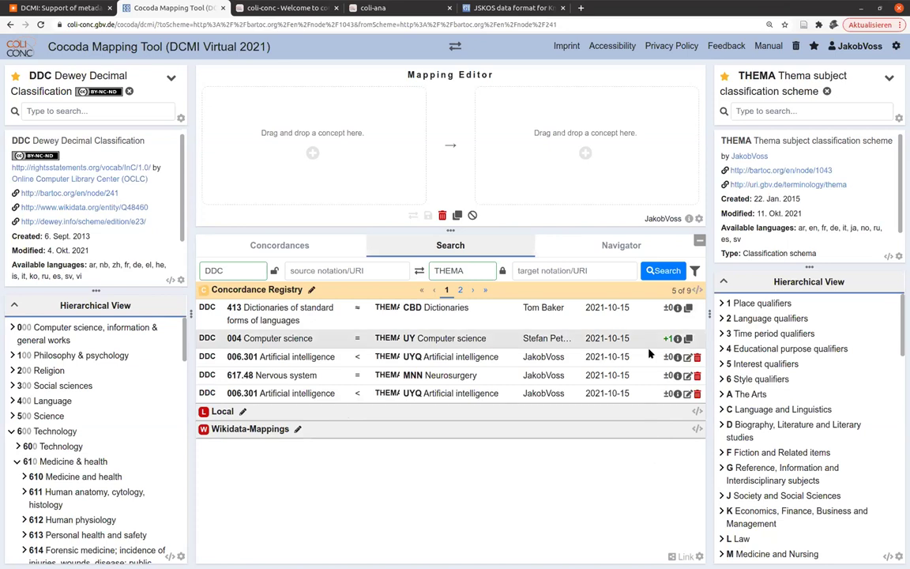
# View the ±0 voting popovers while the results refresh to 10, including 415 ≈ CFK.
pyautogui.moveTo(668, 307)
pyautogui.moveTo(667, 393)
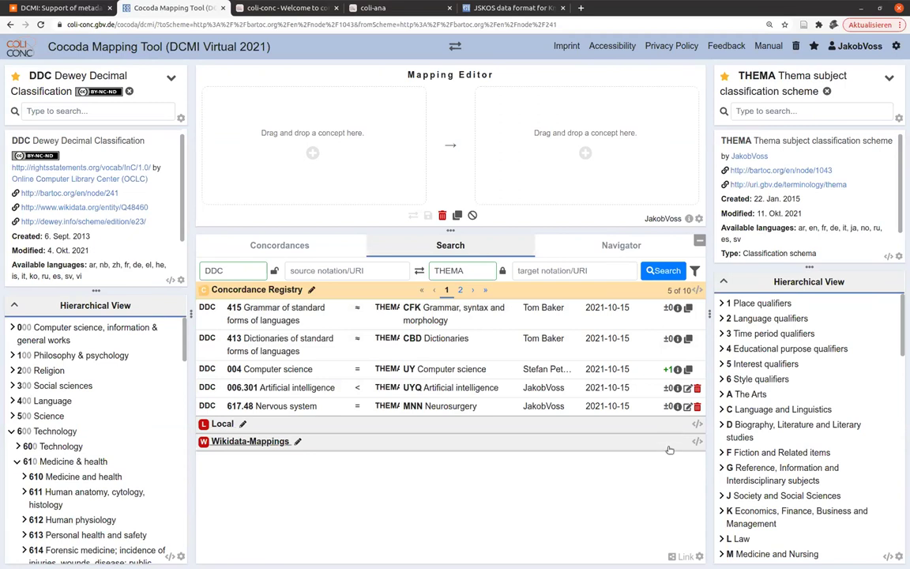
# Check the 617.48 mapping's voting options, then load 415 ≈ CFK into the Mapping Editor.
pyautogui.click(666, 407)
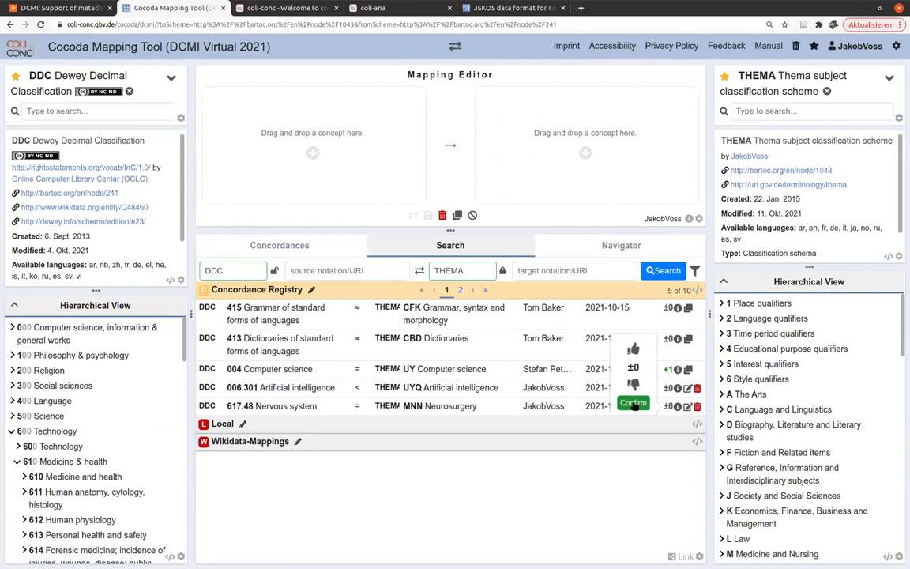
pyautogui.click(667, 422)
pyautogui.click(669, 407)
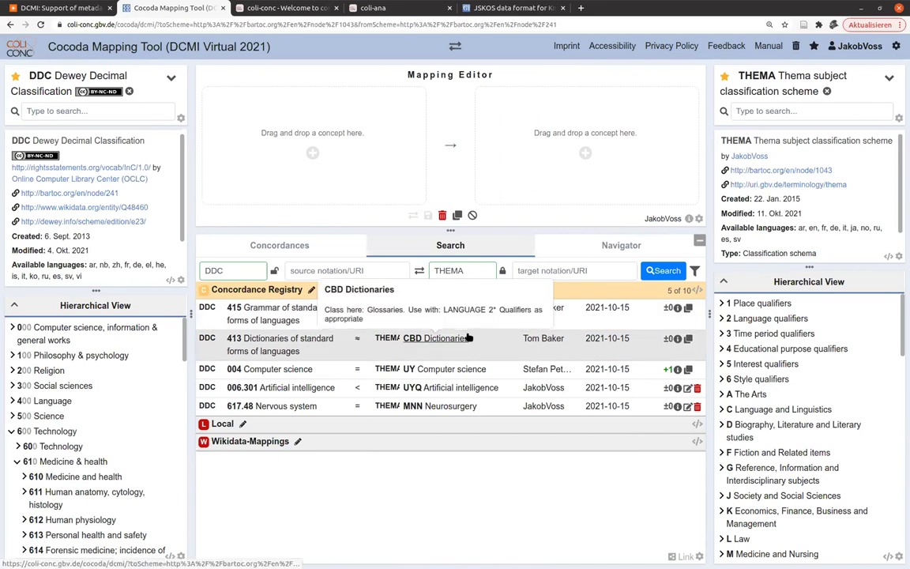
pyautogui.moveTo(668, 318)
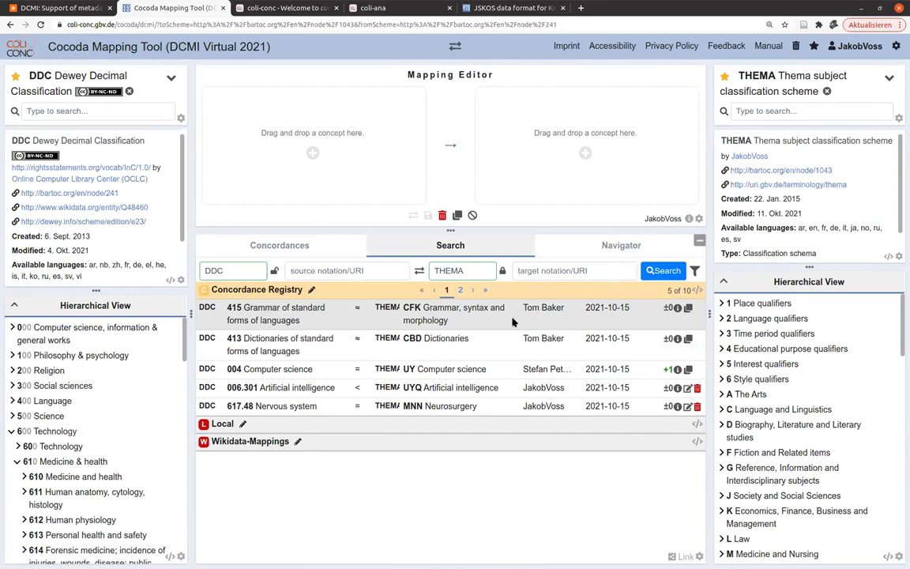
pyautogui.moveTo(552, 309)
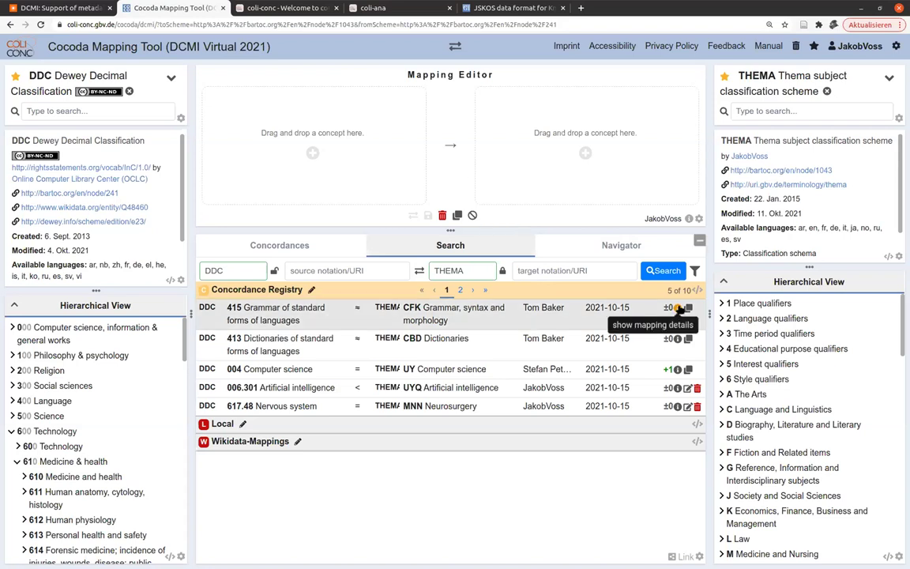
pyautogui.click(677, 309)
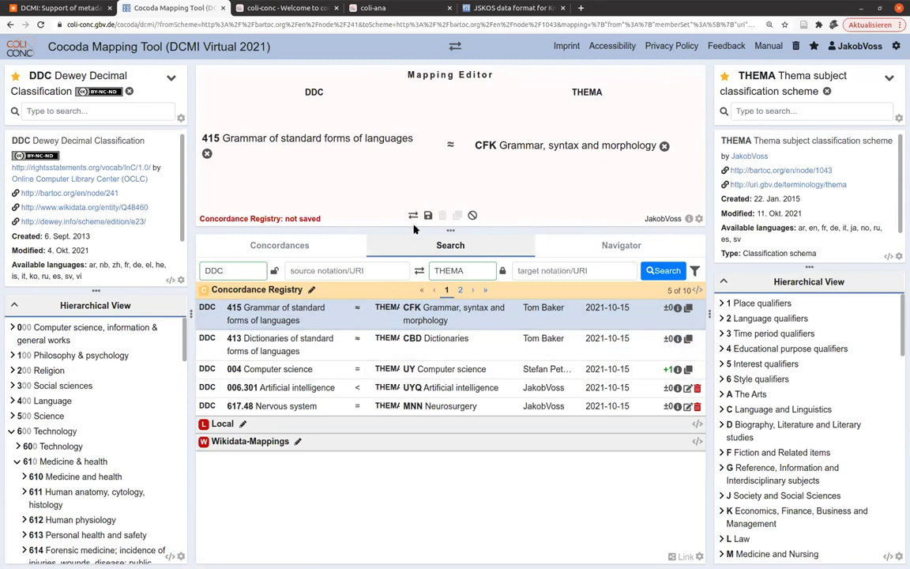
pyautogui.click(484, 9)
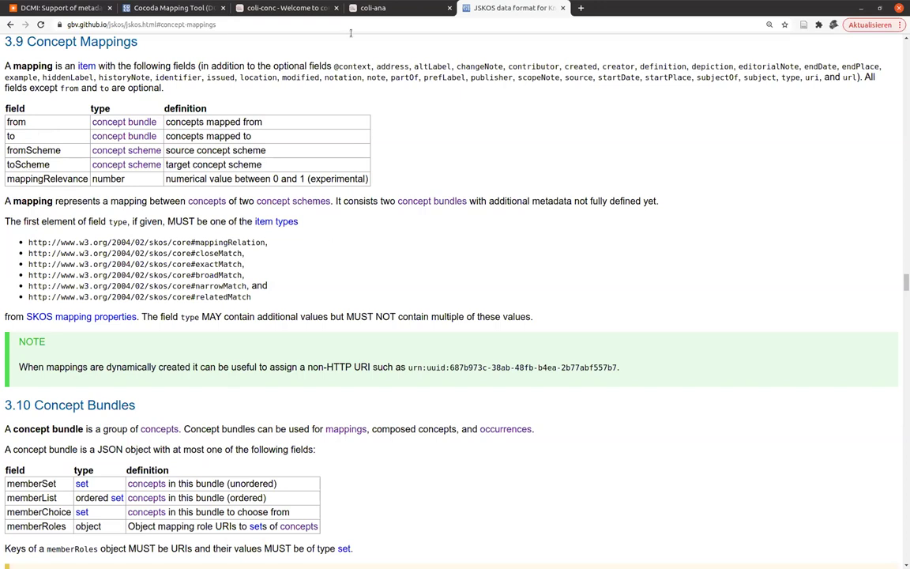
# Return from the JSKOS 3.9 Concept Mappings section to Cocoda.
pyautogui.click(175, 8)
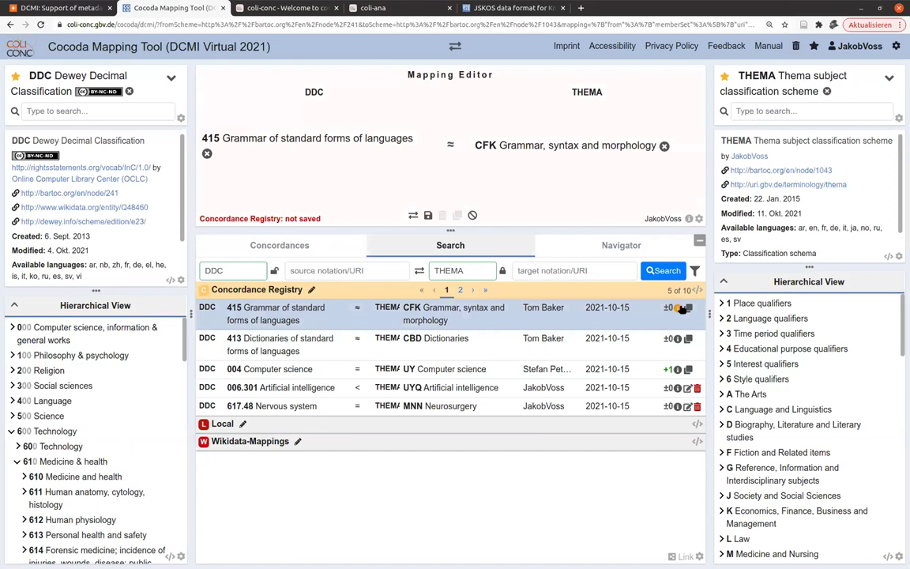
pyautogui.click(334, 342)
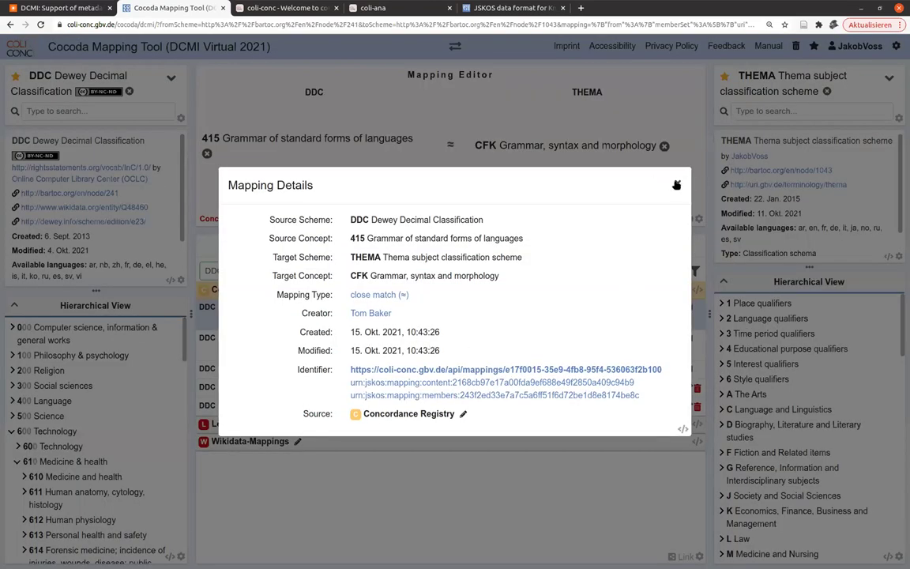
pyautogui.press('Escape')
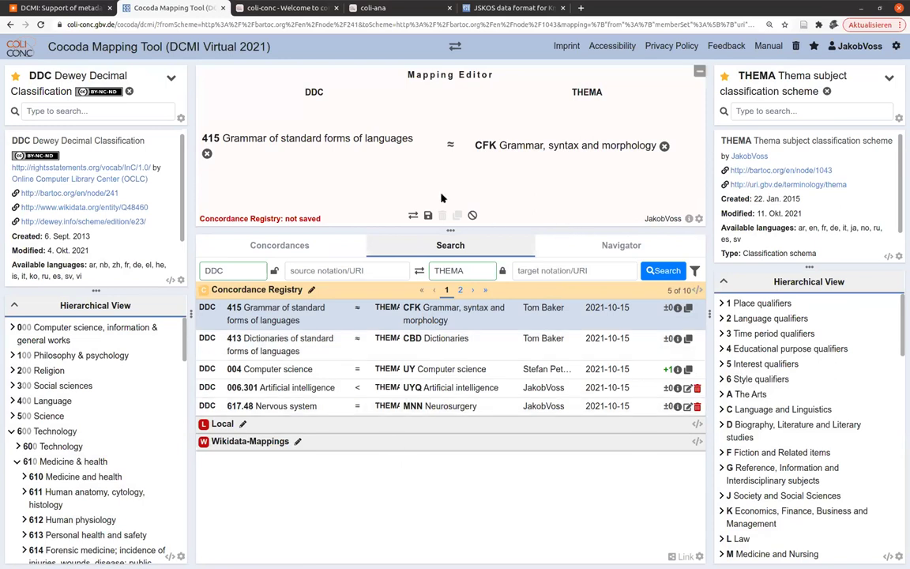
pyautogui.moveTo(437, 142)
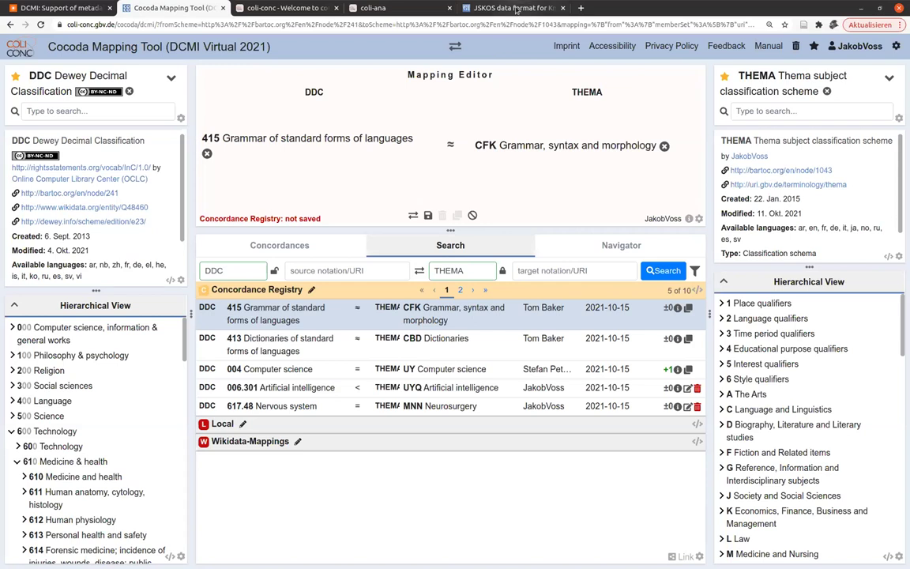
# Open the 004 ↔ UY Computer science mapping details and show its annotation as JSKOS.
pyautogui.click(678, 369)
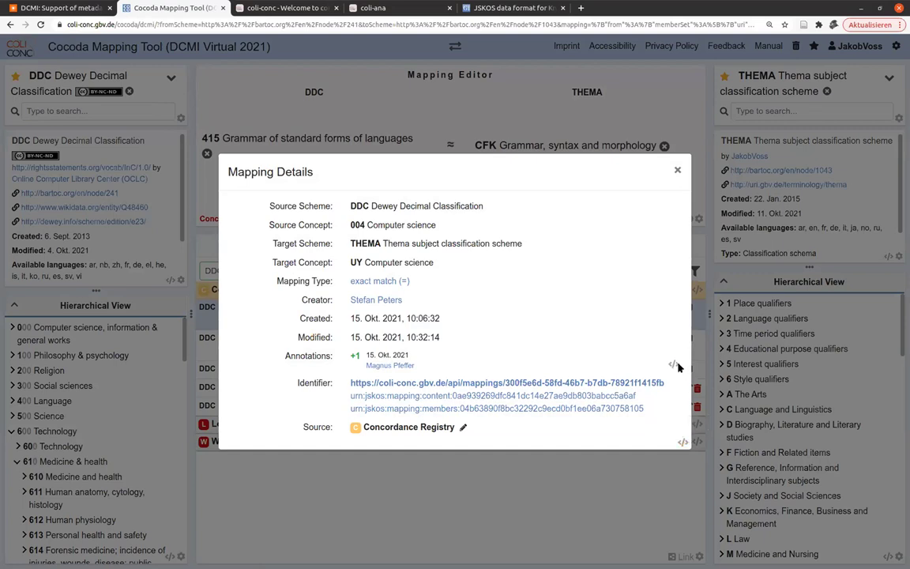
pyautogui.moveTo(674, 366)
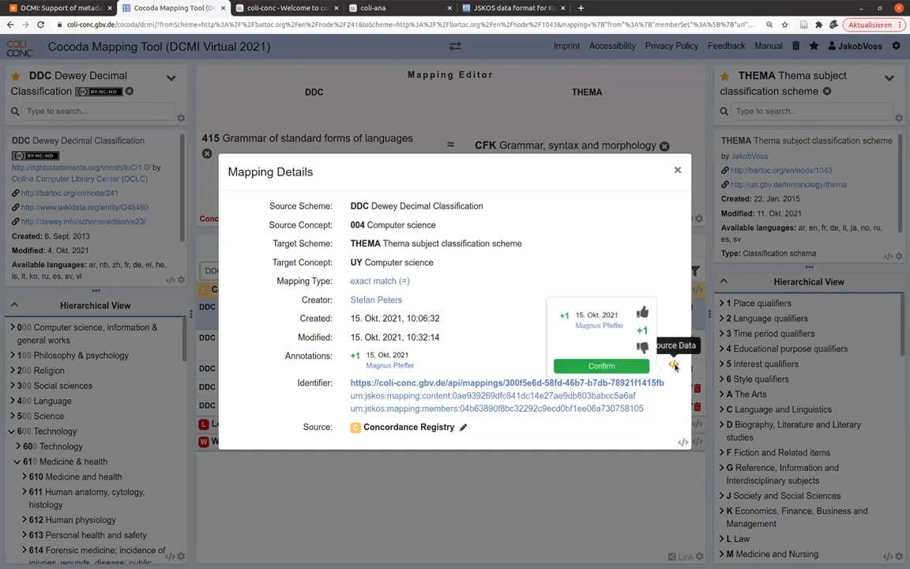
pyautogui.click(674, 366)
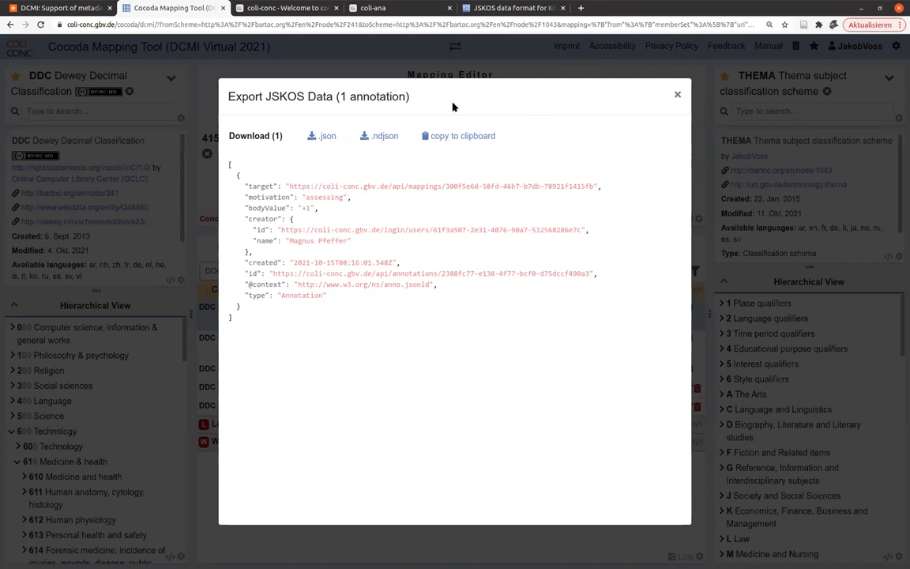
# Read the JSKOS spec's 3.11 Annotations section, then return to the Cocoda export.
pyautogui.click(485, 10)
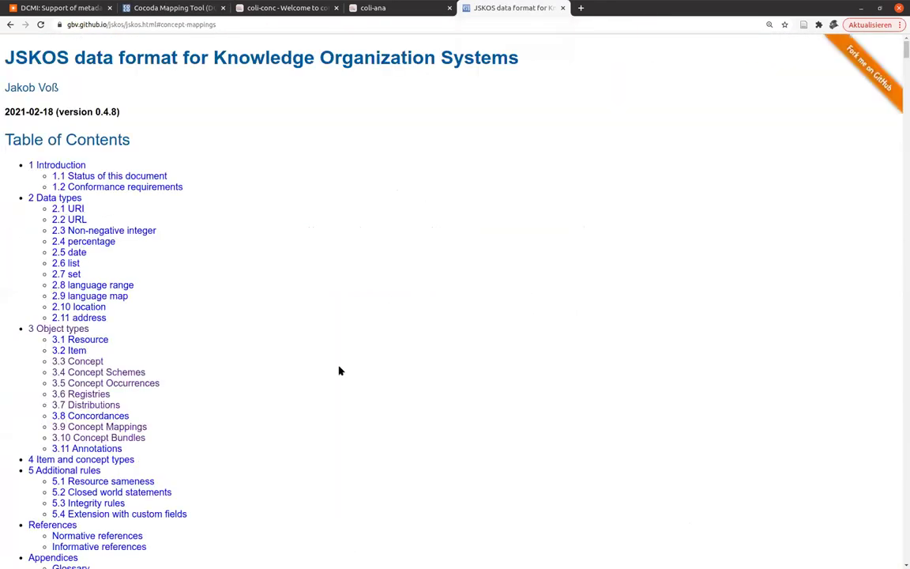
pyautogui.click(114, 448)
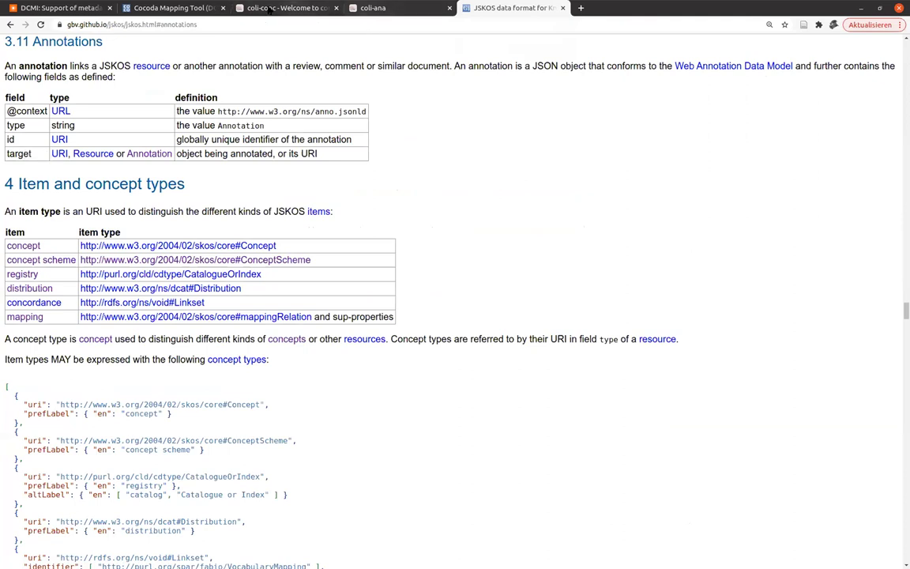
pyautogui.click(195, 10)
# Zoom in, highlight the target URL, creator and 'assessing' motivation, then close the export.
pyautogui.hotkey('ctrl', '+')
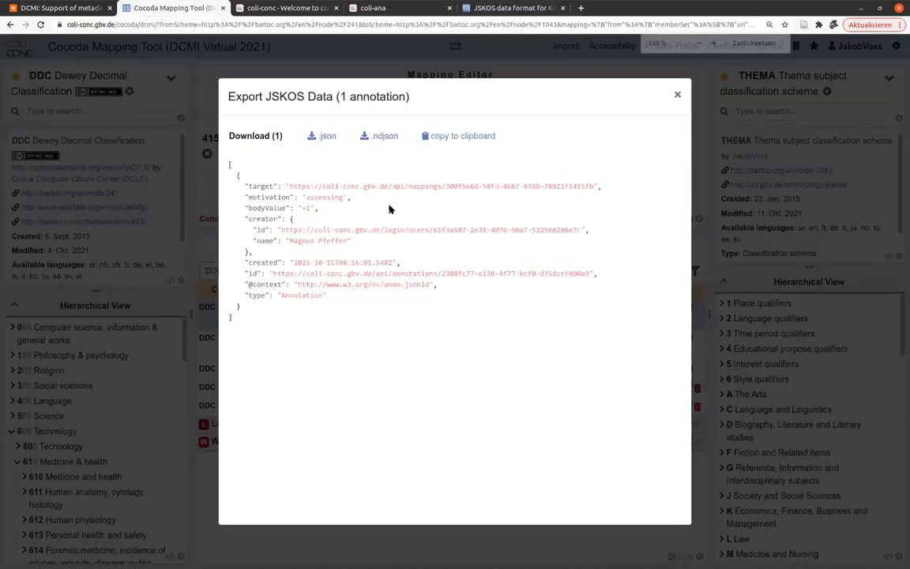
pyautogui.moveTo(254, 184); pyautogui.dragTo(622, 184)
pyautogui.click(609, 196)
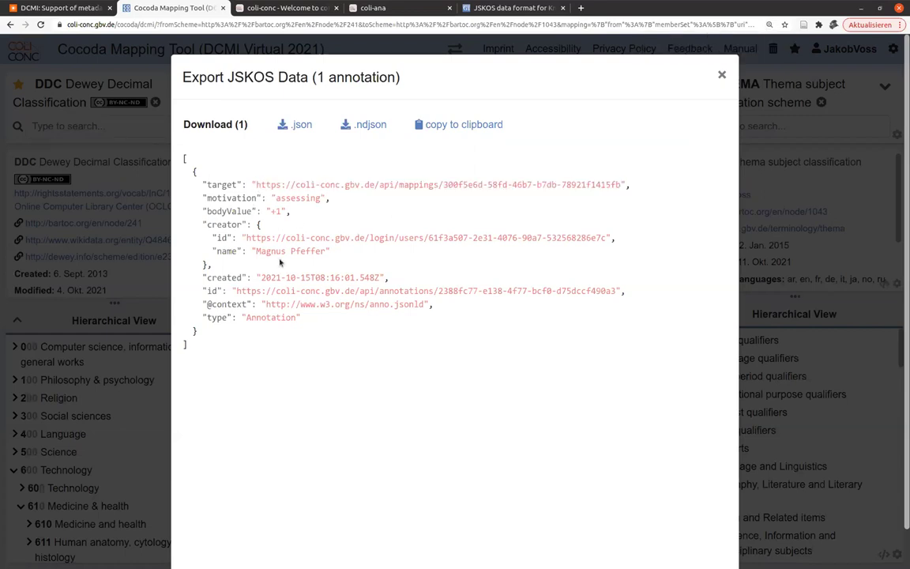
pyautogui.moveTo(202, 224); pyautogui.dragTo(215, 269)
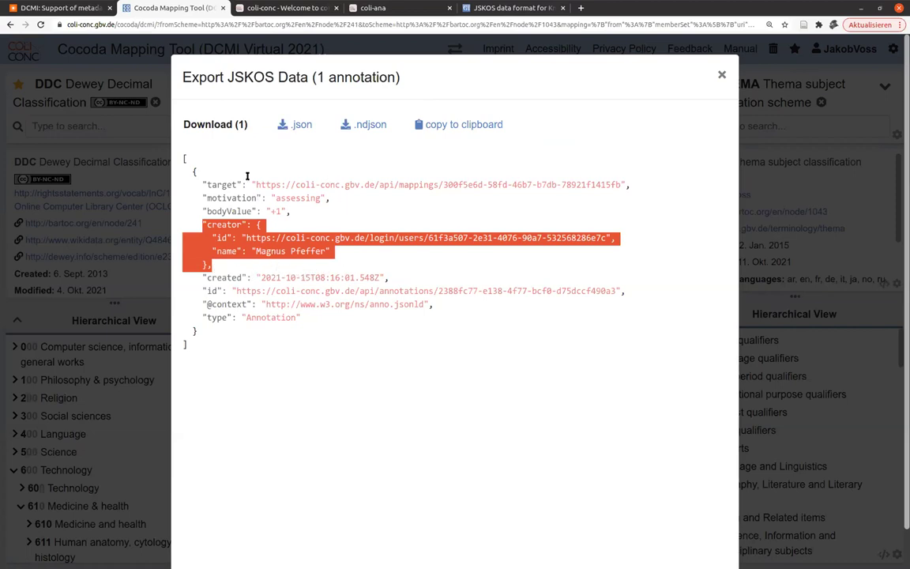
pyautogui.click(266, 252)
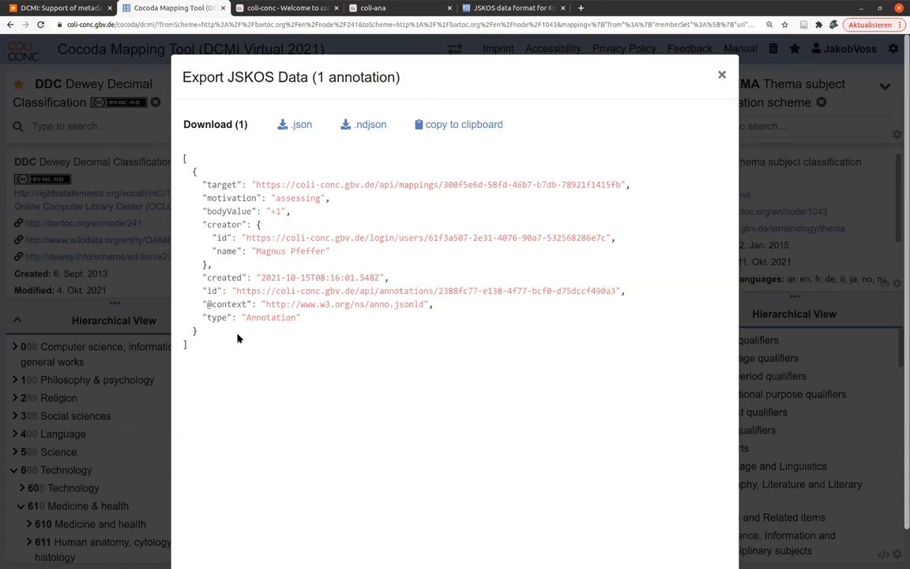
pyautogui.doubleClick(299, 198)
pyautogui.click(300, 198)
pyautogui.doubleClick(299, 198)
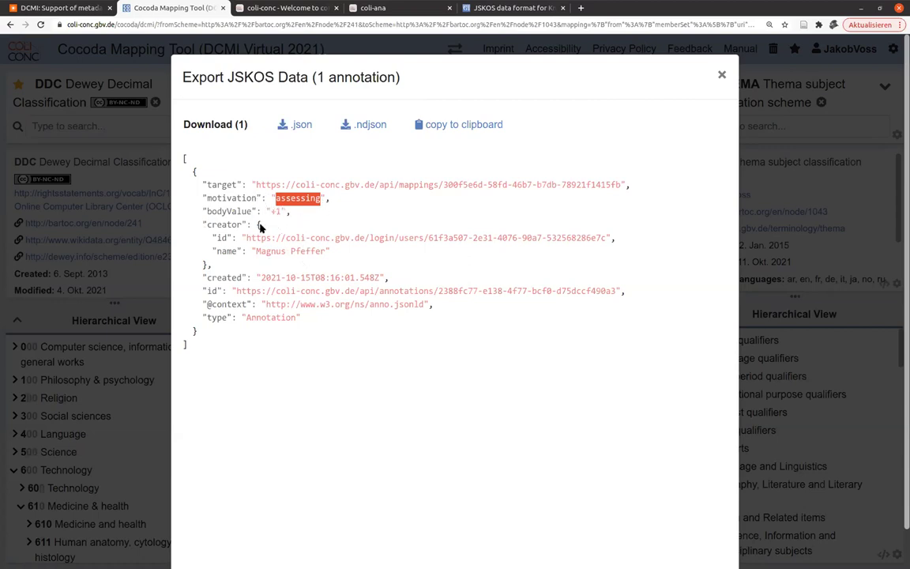
pyautogui.click(720, 75)
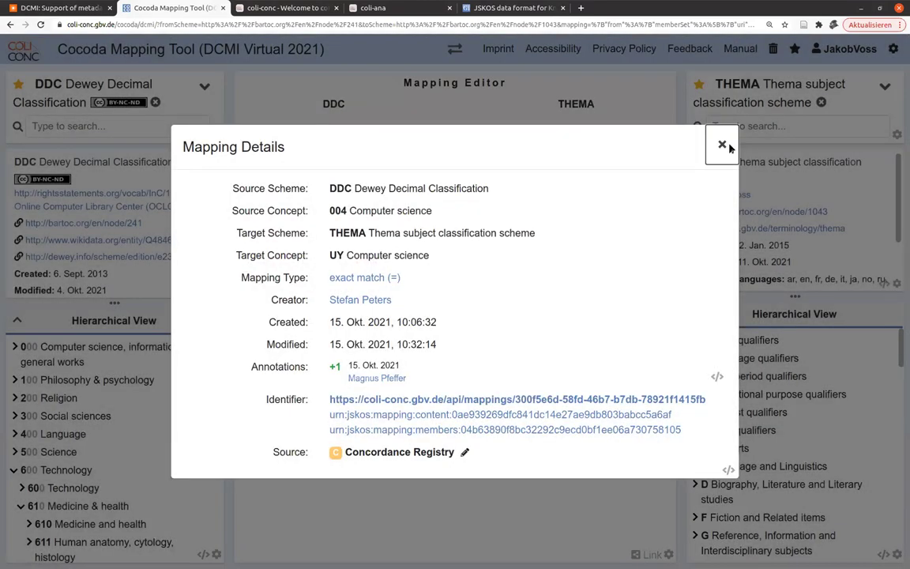
# Close the details, confirm the 004 ↔ UY mapping, and reopen its details.
pyautogui.click(720, 143)
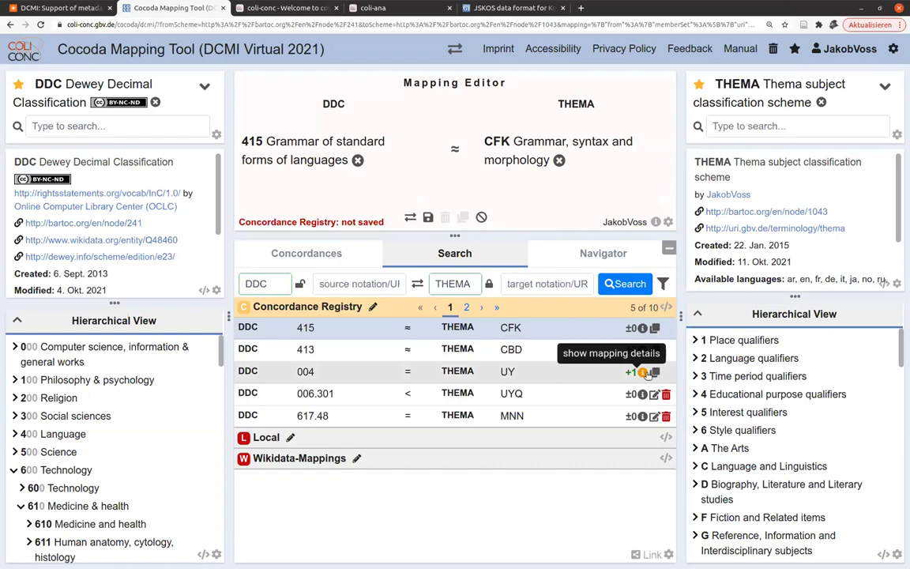
pyautogui.click(631, 371)
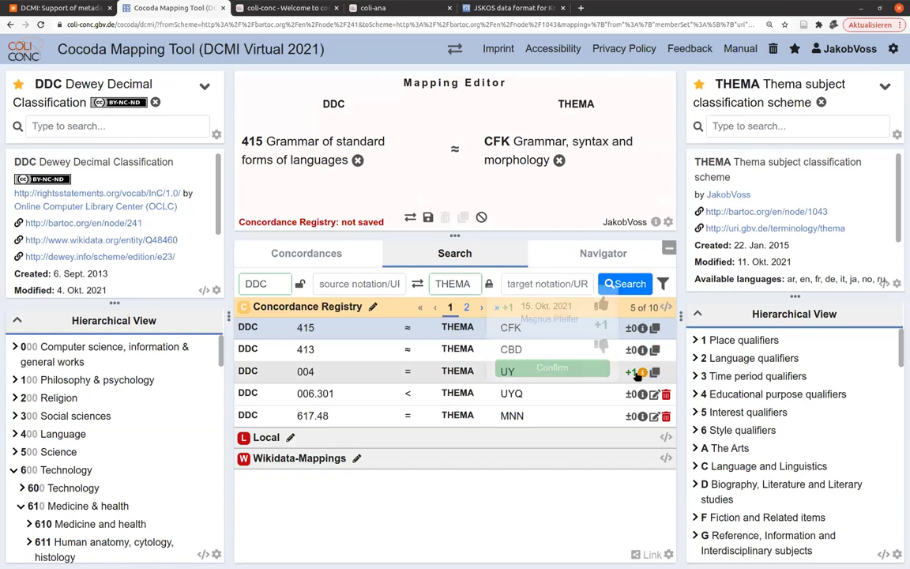
pyautogui.click(583, 370)
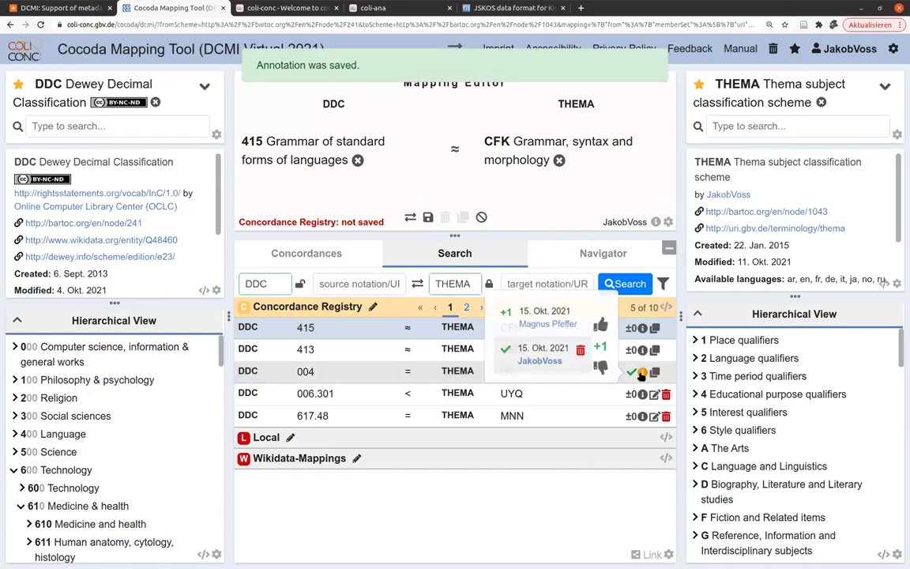
pyautogui.click(642, 371)
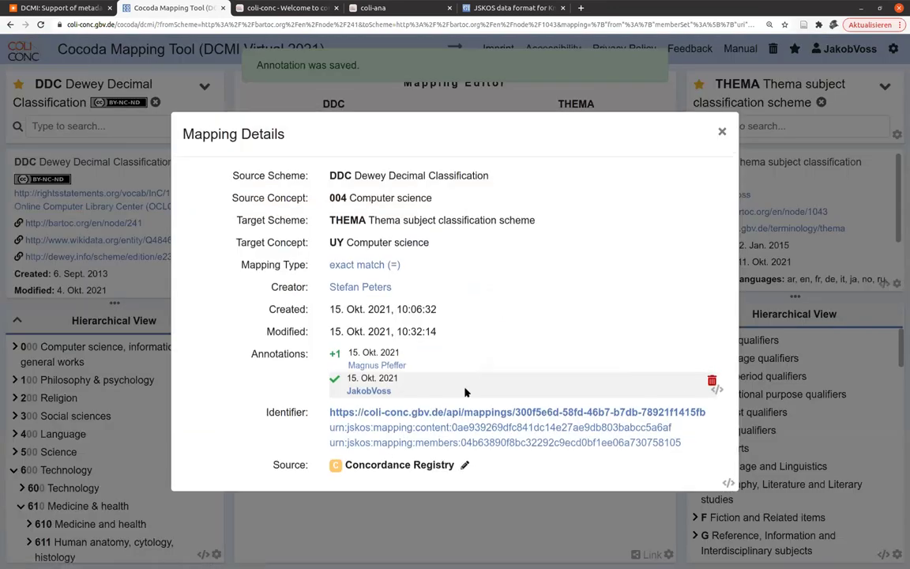
# Inspect the JSON of both annotations, marking the moderating motivation line.
pyautogui.click(352, 379)
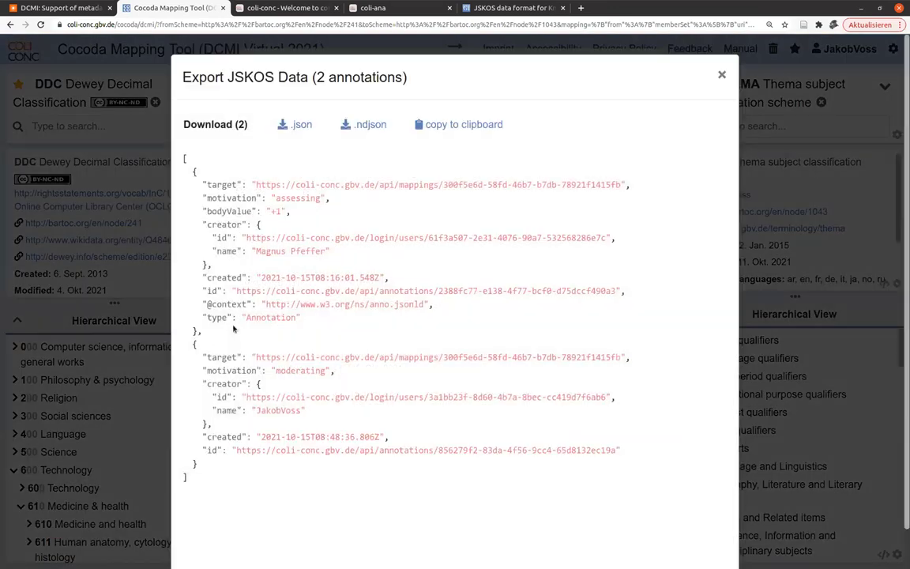
pyautogui.moveTo(203, 370); pyautogui.dragTo(335, 378)
pyautogui.click(335, 377)
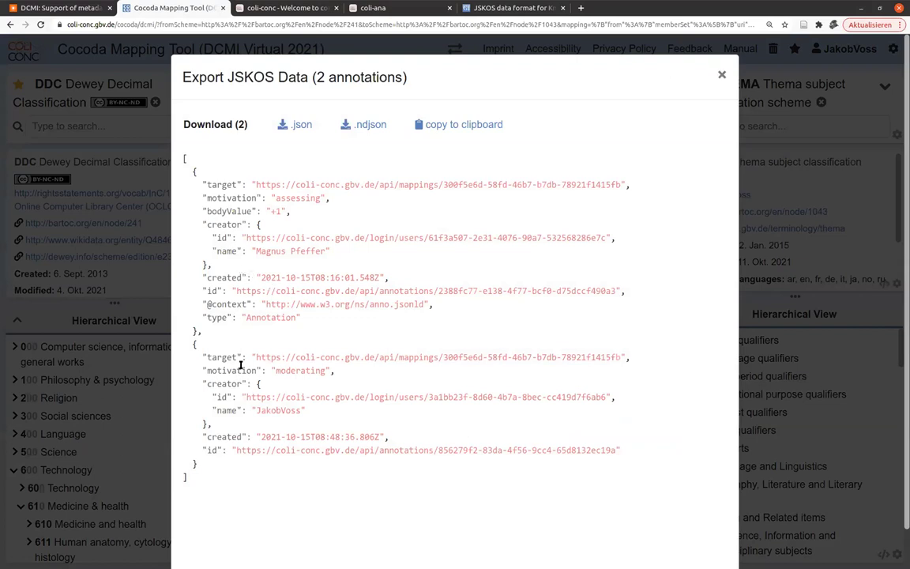
# Delete the newly added confirmation annotation from the 004 ↔ UY mapping.
pyautogui.click(720, 79)
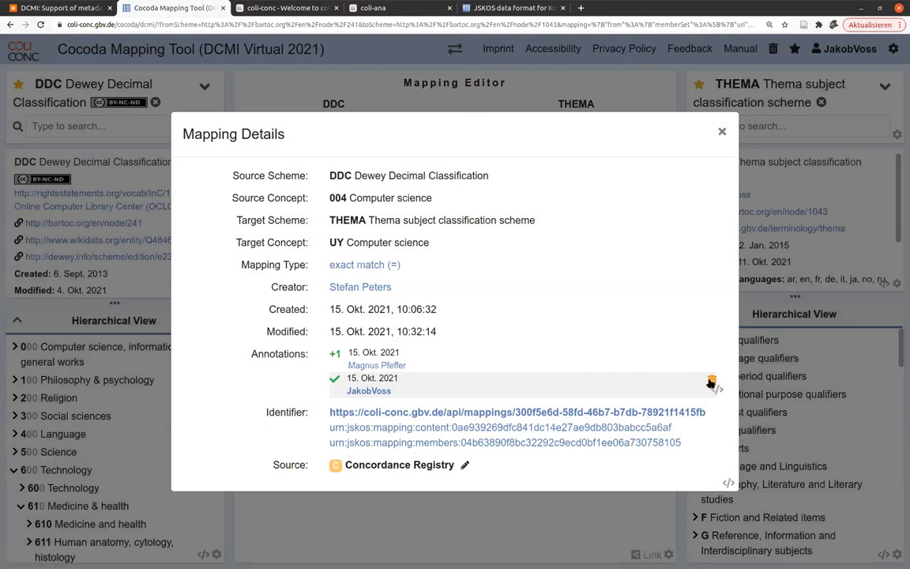
pyautogui.click(711, 382)
pyautogui.click(603, 517)
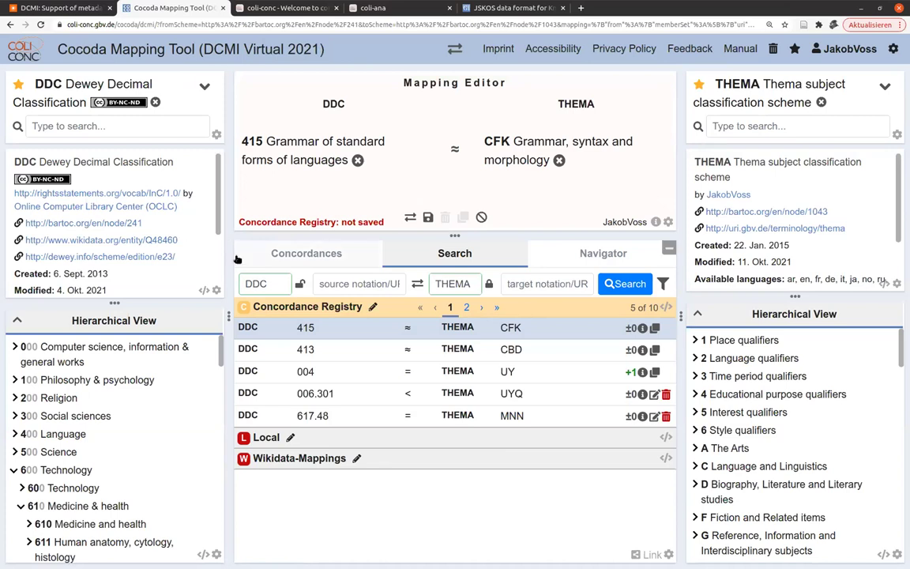
# Zoom the page out so the registry table shows full labels, creators and dates.
pyautogui.hotkey('ctrl', '-')
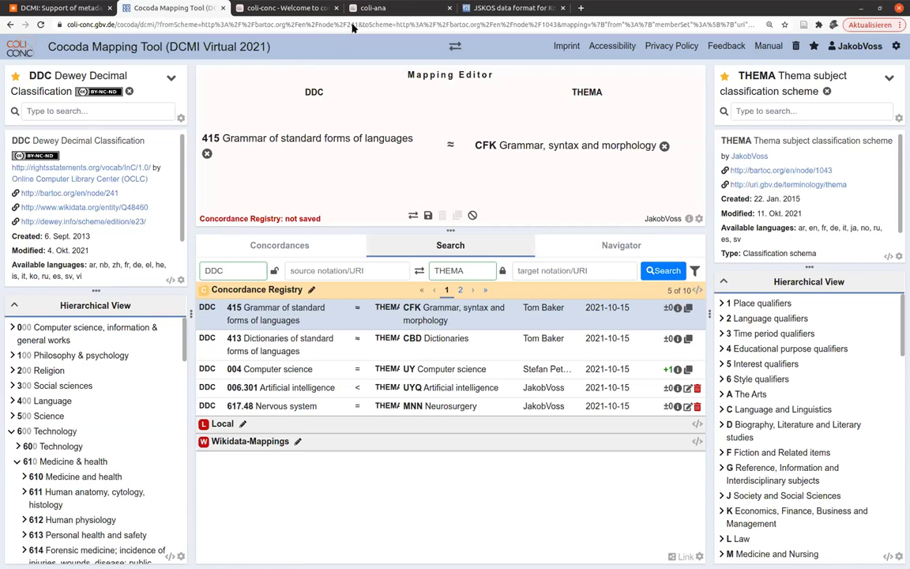
# Search the JSKOS specification for 'annotation' and step through its 14 matches.
pyautogui.click(483, 8)
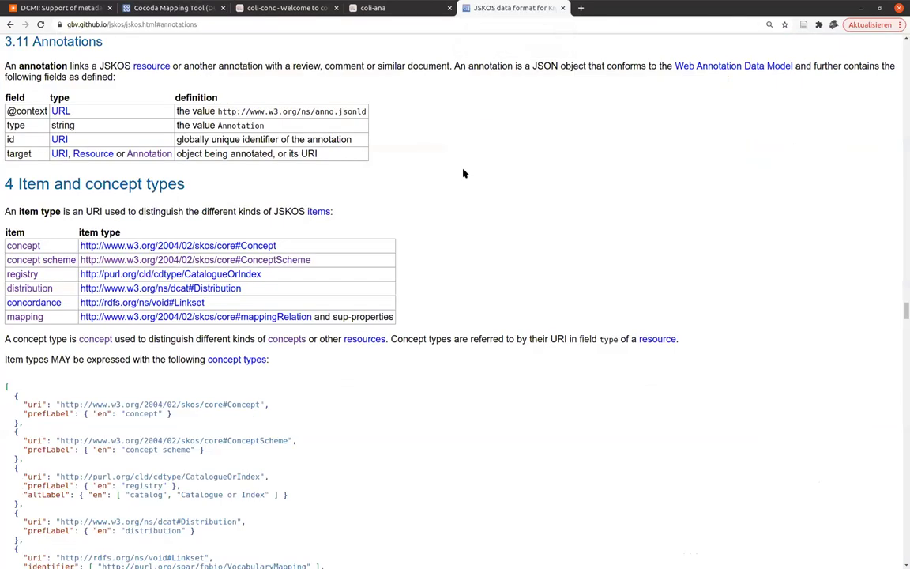
pyautogui.press('Home')
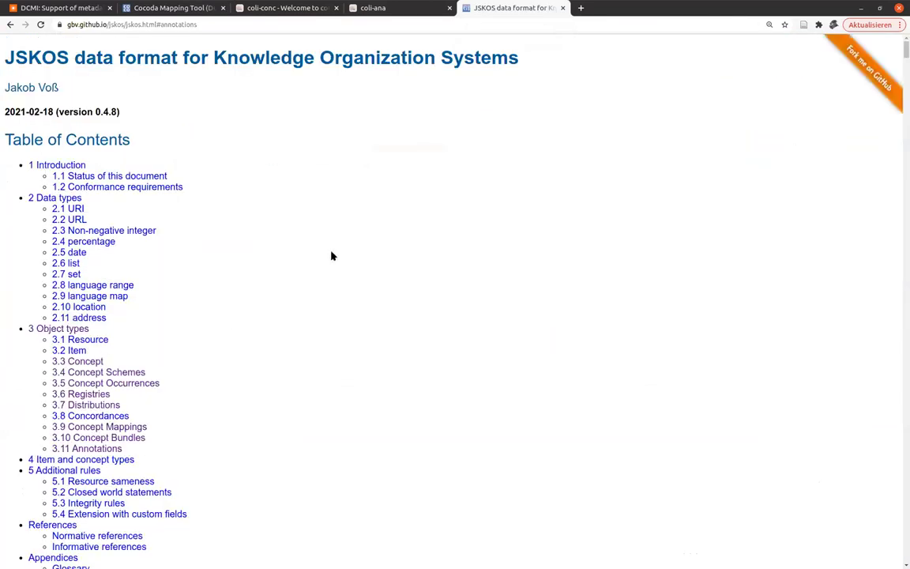
pyautogui.hotkey('ctrl', 'f')
pyautogui.write('annotation')
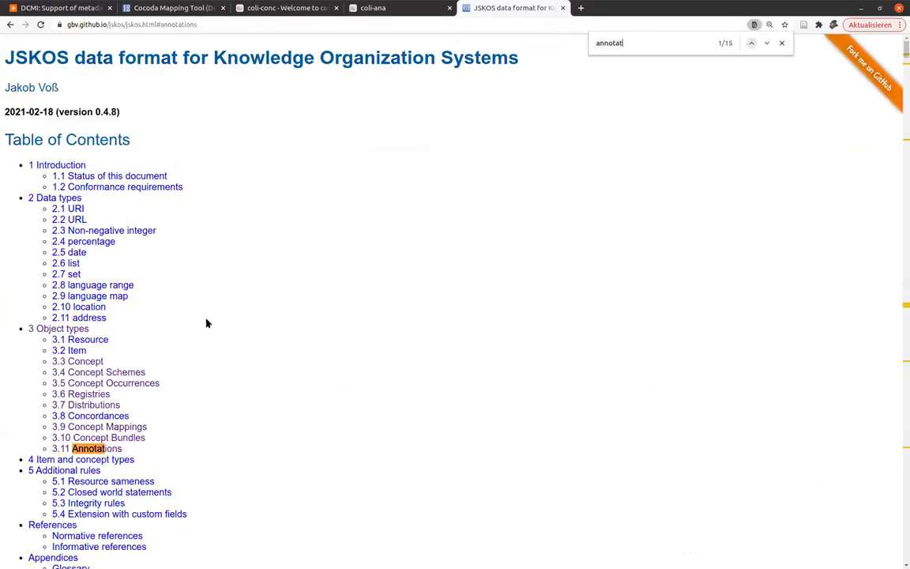
pyautogui.press('Return')
pyautogui.press('Return')
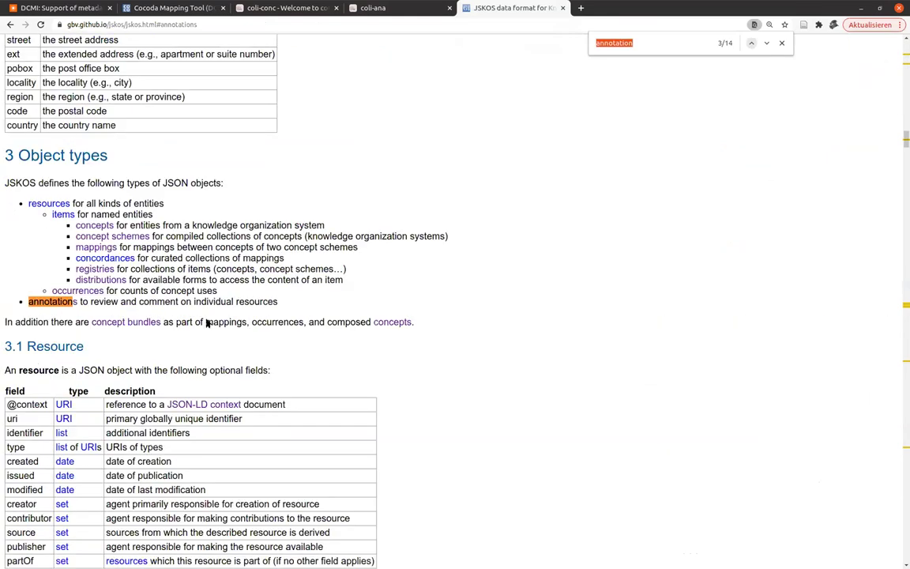
pyautogui.press('Return')
pyautogui.press('Return')
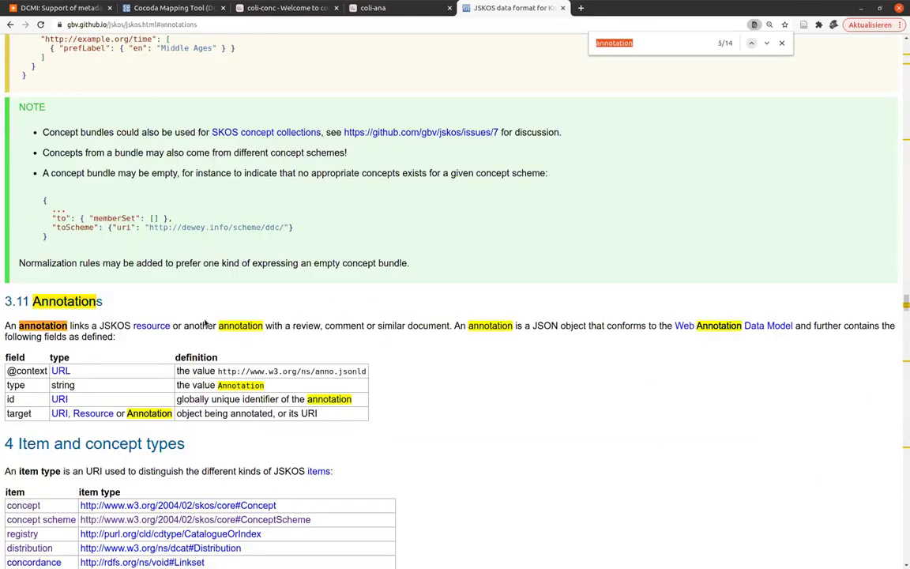
pyautogui.press('Return')
pyautogui.press('Return')
pyautogui.press('Return')
pyautogui.press('Return')
pyautogui.press('Return')
pyautogui.press('Return')
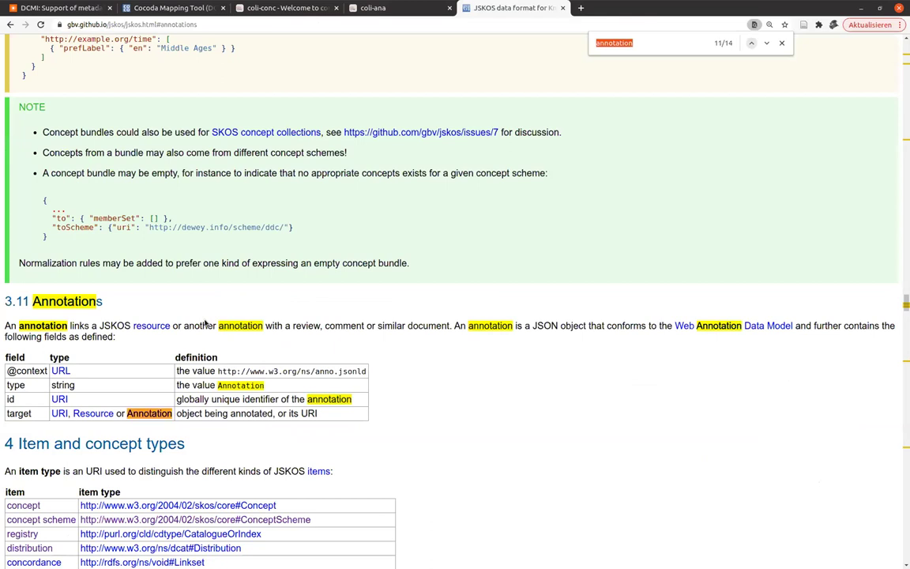
pyautogui.press('Return')
pyautogui.press('Return')
pyautogui.press('Return')
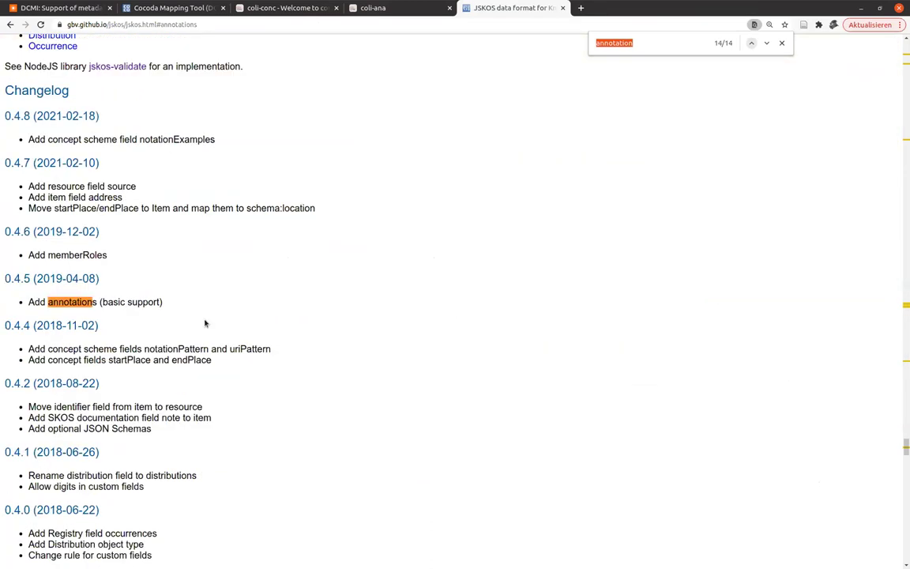
pyautogui.press('Return')
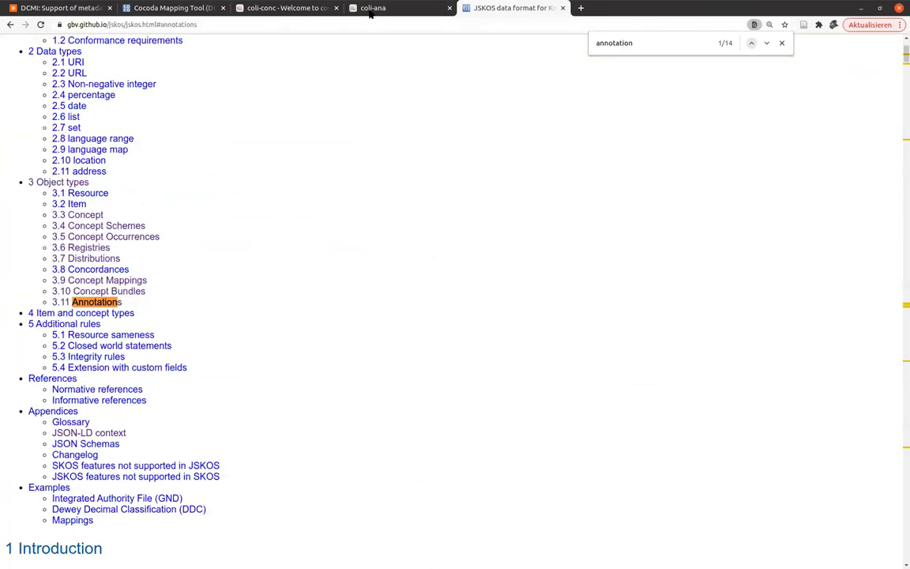
pyautogui.click(371, 10)
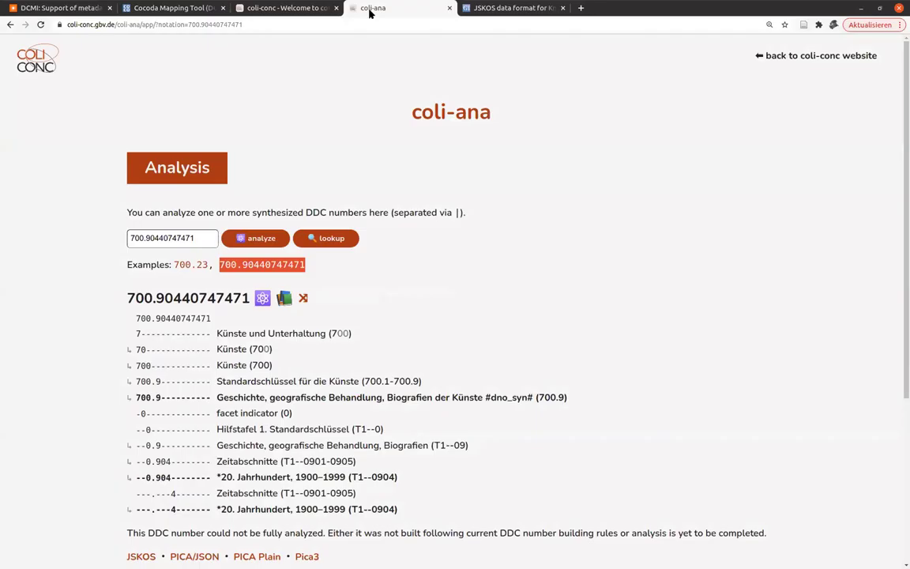
# Go via the coli-conc Welcome tab back to the Cocoda Mapping Tool.
pyautogui.click(269, 8)
pyautogui.click(166, 10)
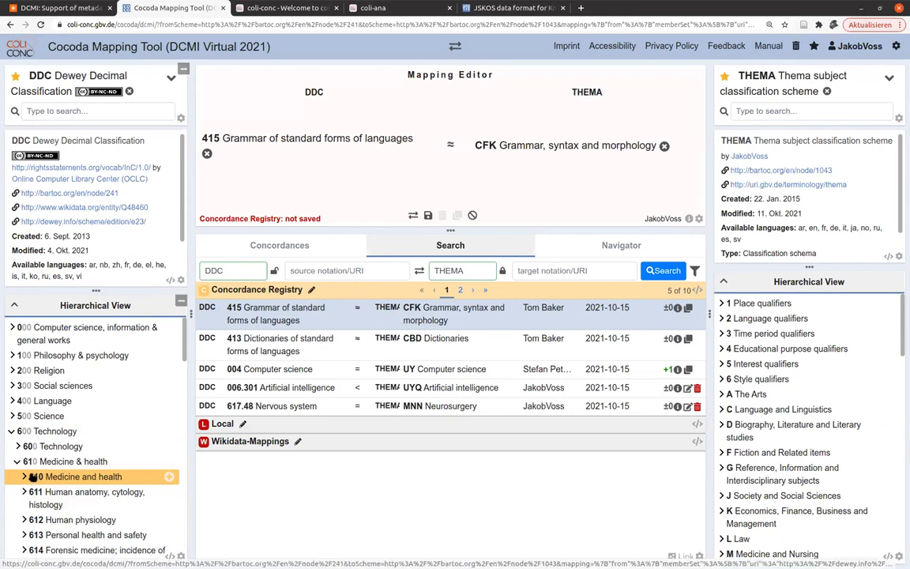
pyautogui.moveTo(667, 369)
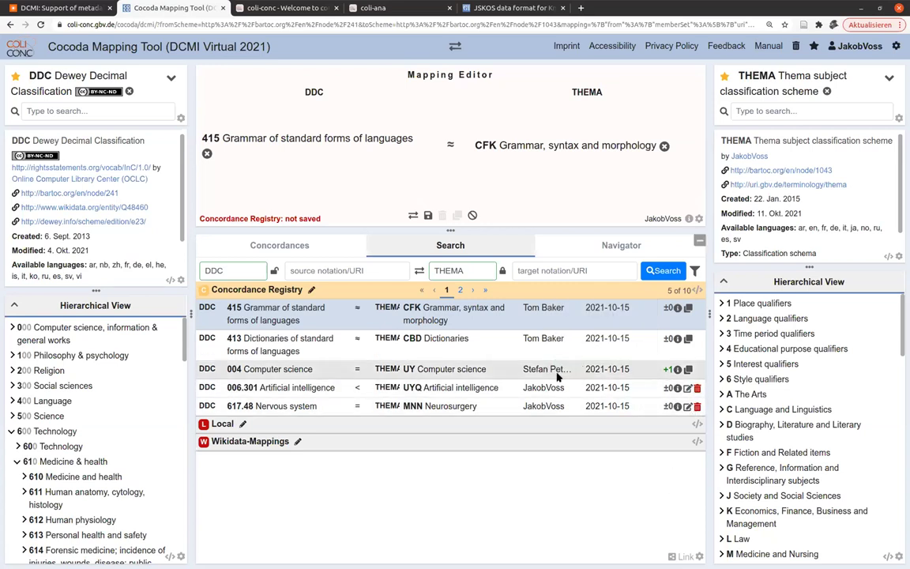
pyautogui.moveTo(535, 372)
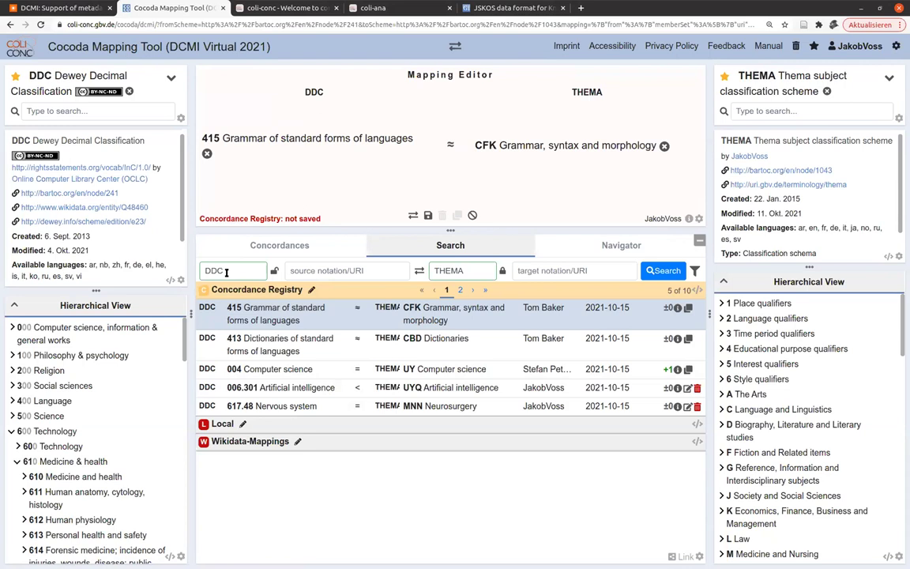
# Clear the THEMA target and DDC source scheme filters and rerun the mapping search.
pyautogui.doubleClick(455, 271)
pyautogui.press('BackSpace')
pyautogui.doubleClick(252, 270)
pyautogui.press('BackSpace')
pyautogui.click(662, 270)
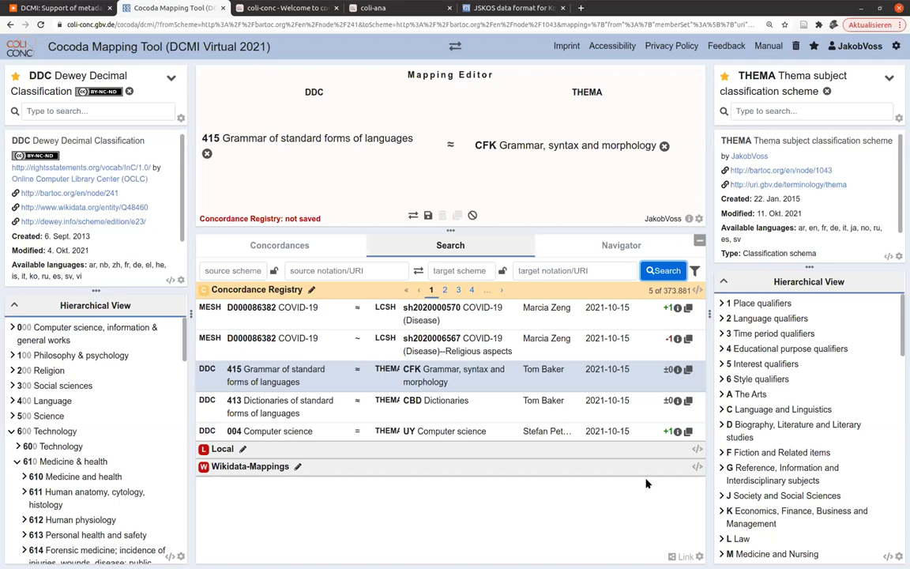
pyautogui.moveTo(439, 150)
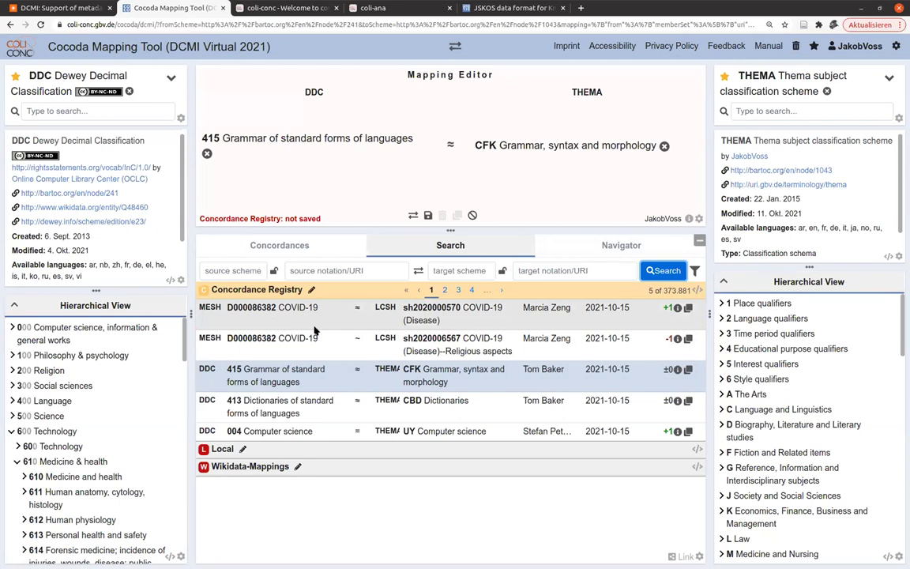
pyautogui.moveTo(95, 305)
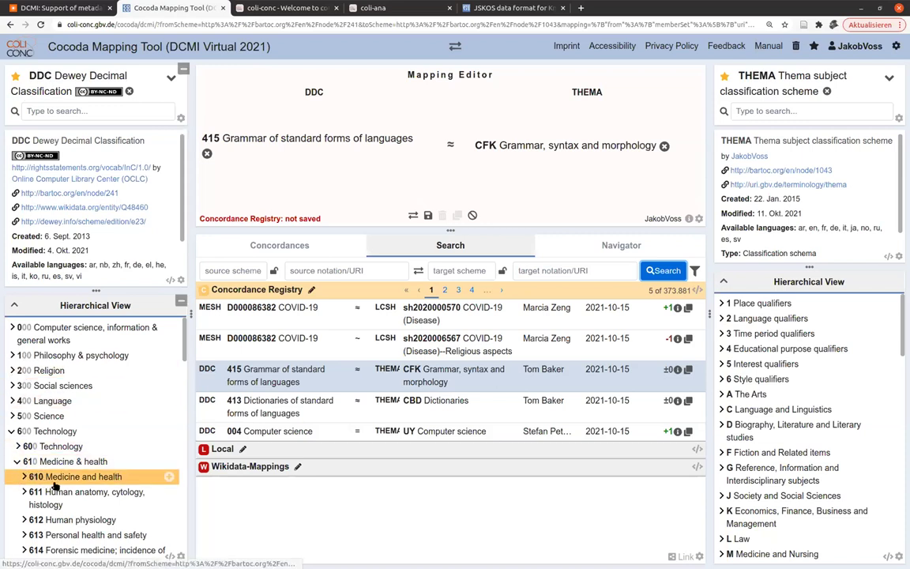
pyautogui.moveTo(450, 145)
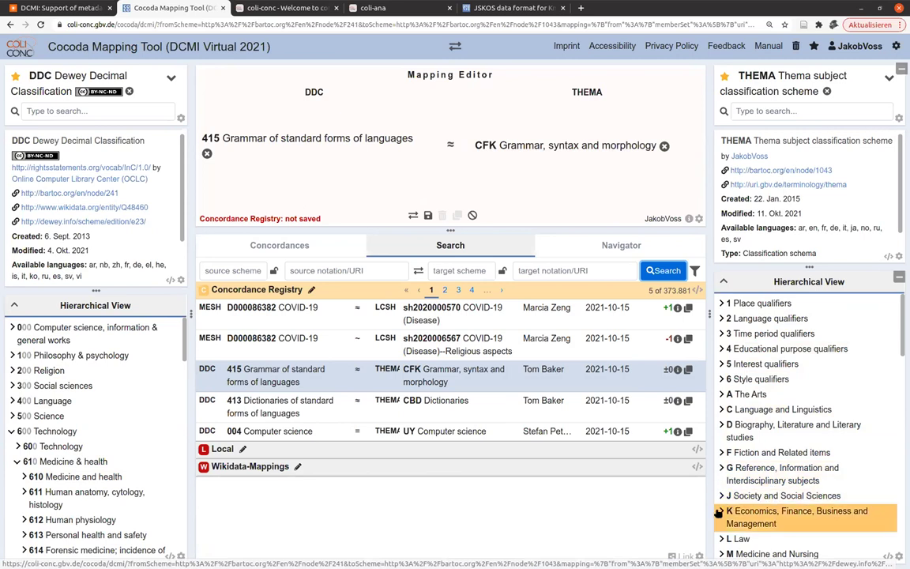
# Expand THEMA K and KC and add KCA Economic theory and philosophy to the mapping.
pyautogui.click(796, 520)
pyautogui.scroll(-2, 790, 524)
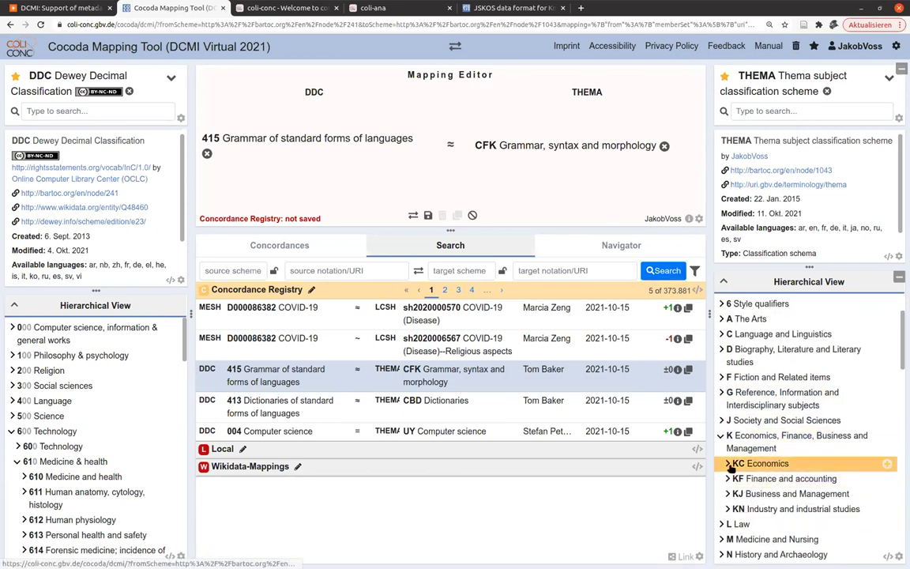
pyautogui.click(727, 465)
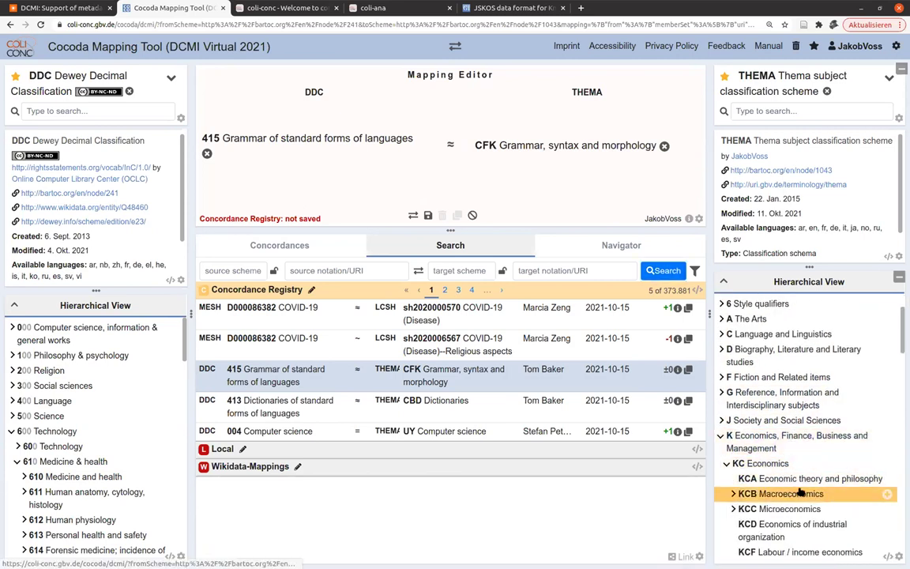
pyautogui.click(885, 480)
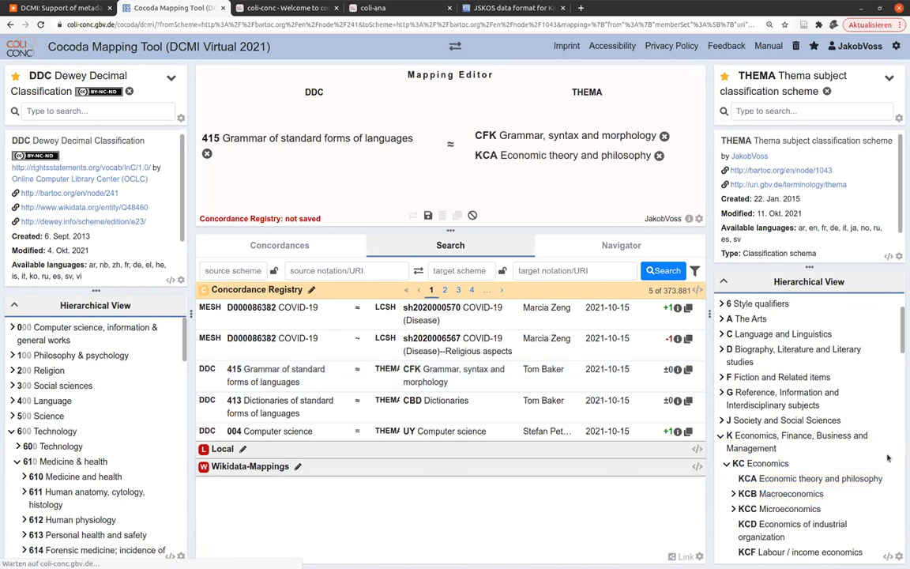
# Check KCA's search links and details, then remove CFK from the THEMA side.
pyautogui.click(844, 203)
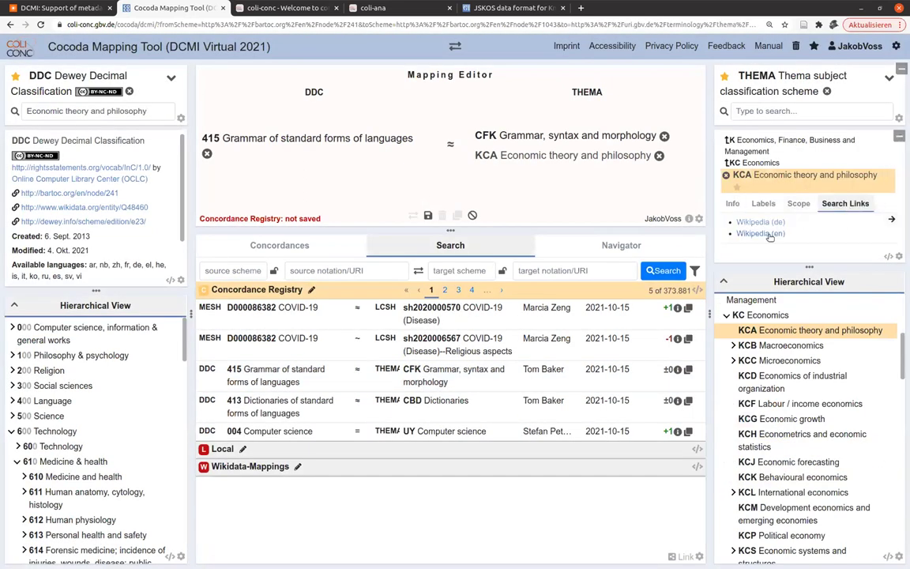
pyautogui.click(733, 204)
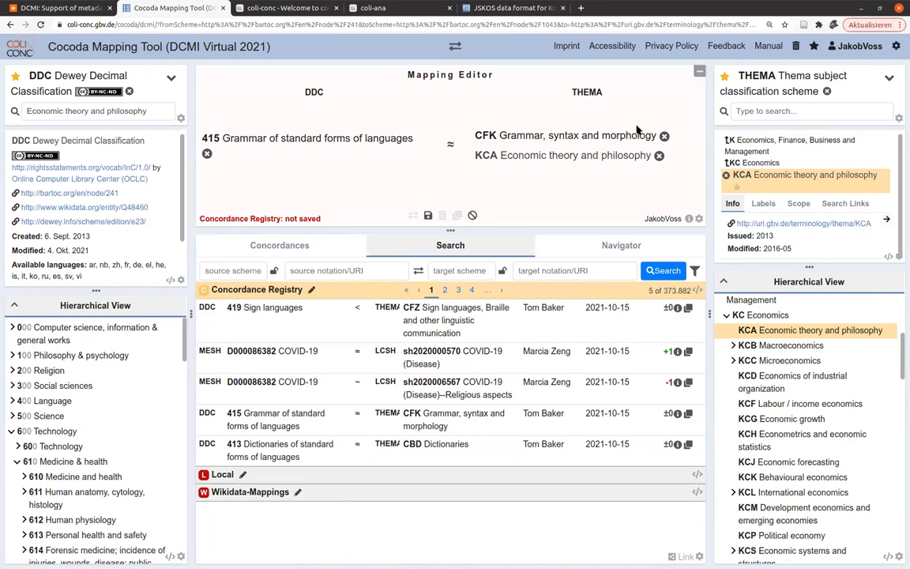
pyautogui.click(664, 138)
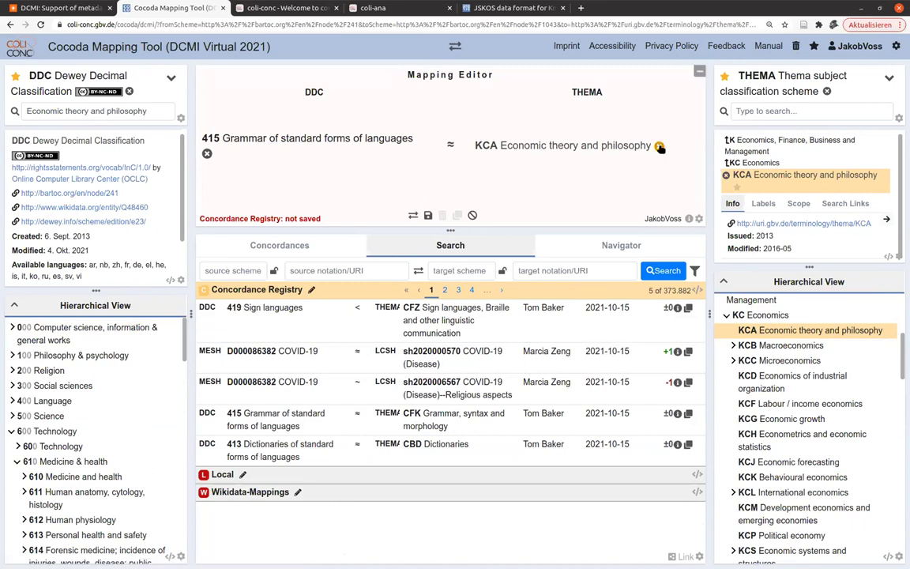
pyautogui.click(658, 144)
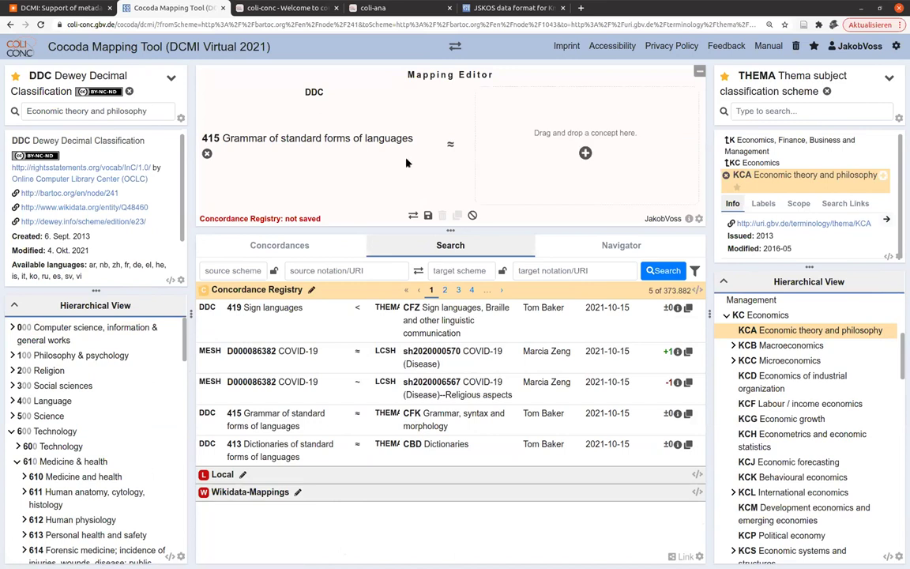
# Remove DDC 415 from the Mapping Editor and widen the mapping list slightly.
pyautogui.click(206, 155)
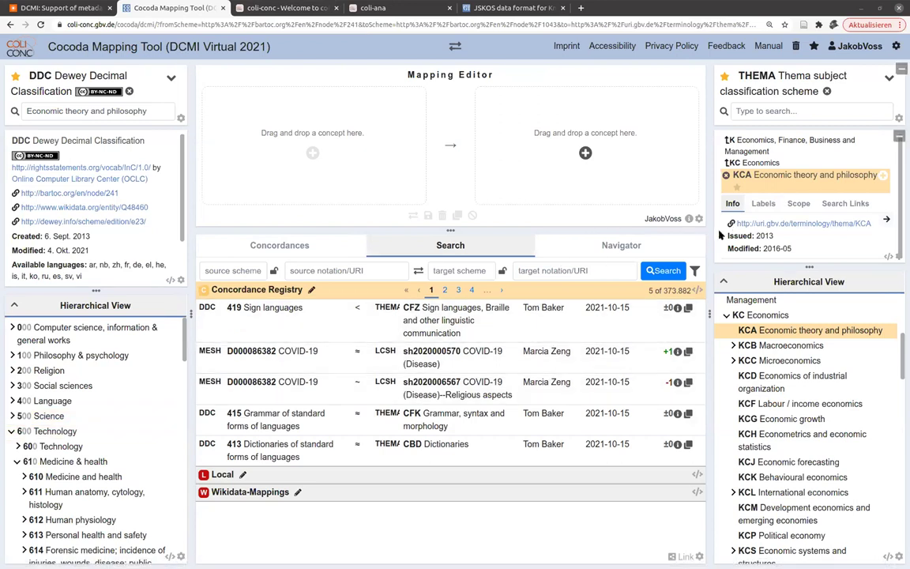
pyautogui.moveTo(711, 236); pyautogui.dragTo(720, 236)
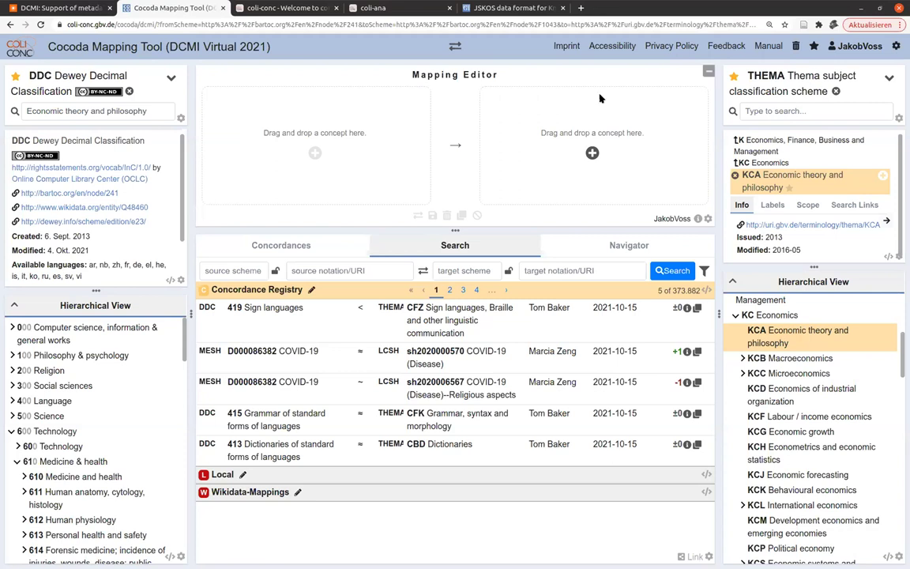
# Upvote the 419 Sign languages to CFZ mapping to +1 and deselect KCA.
pyautogui.moveTo(676, 307)
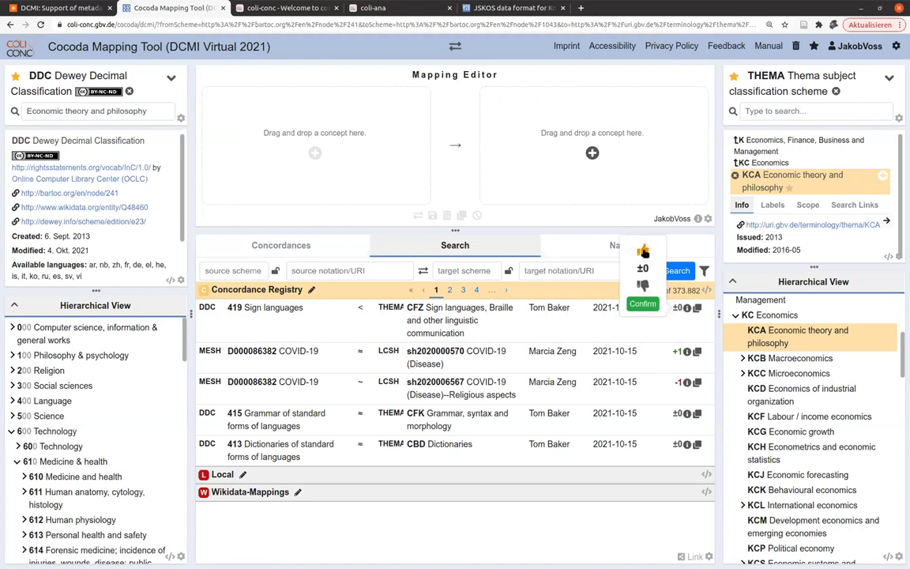
pyautogui.click(642, 250)
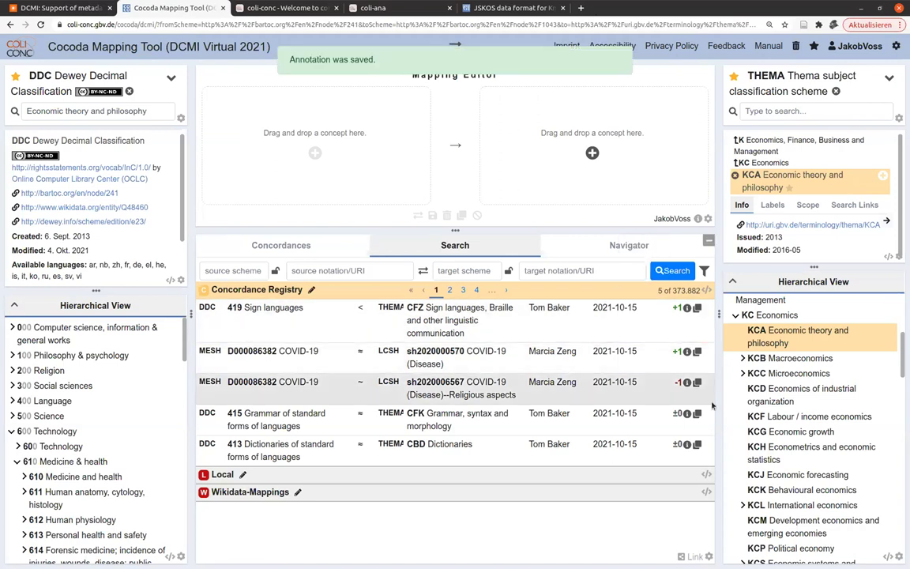
pyautogui.click(735, 175)
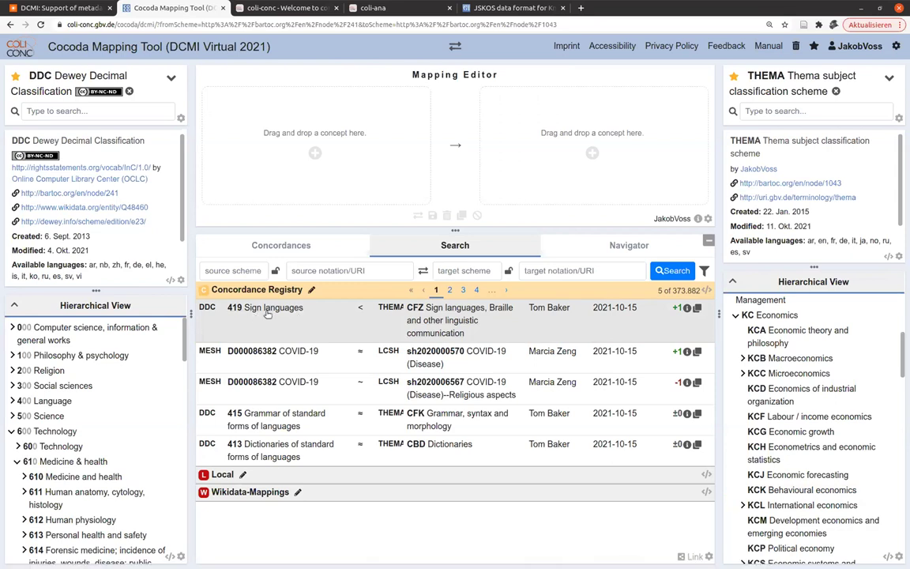
pyautogui.moveTo(557, 309)
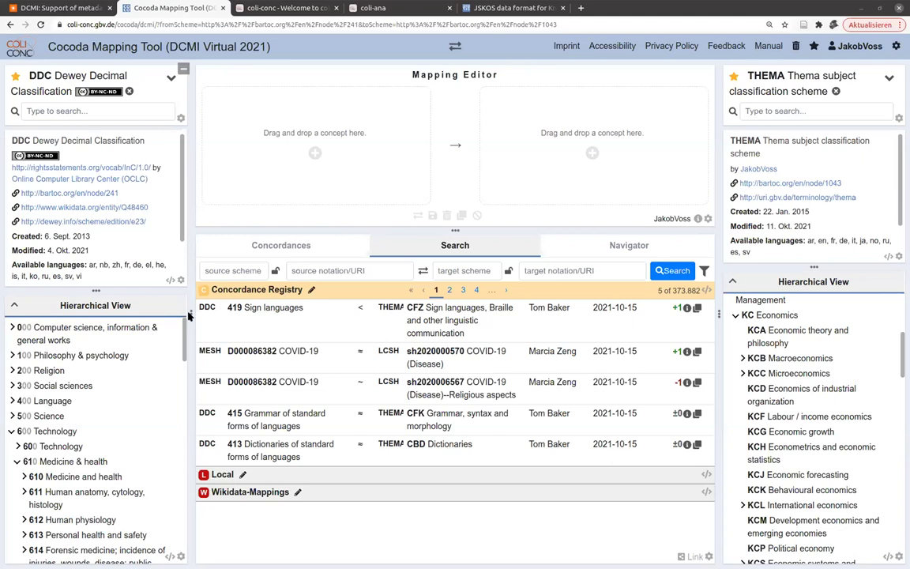
# Switch the source scheme to LCSH and the target scheme to Wikidata.
pyautogui.click(130, 89)
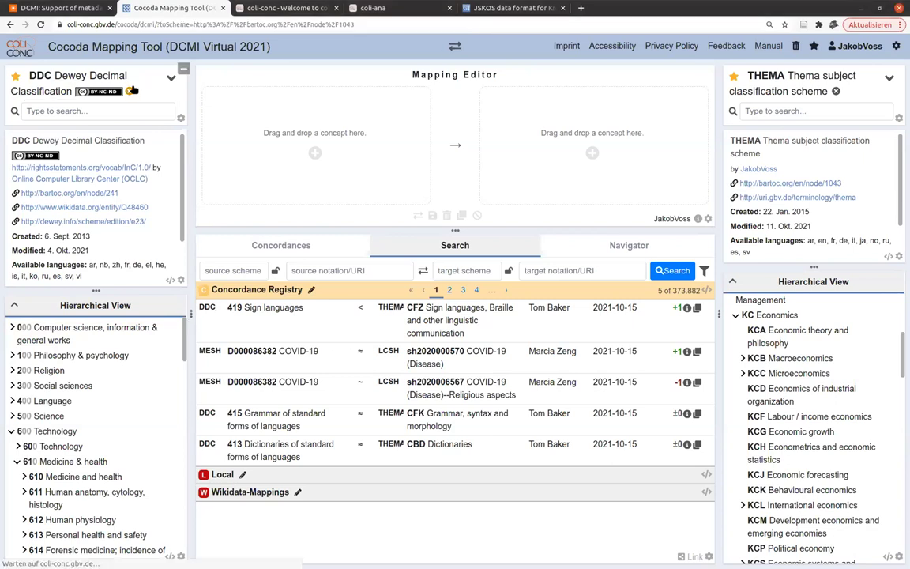
pyautogui.write('LCSH')
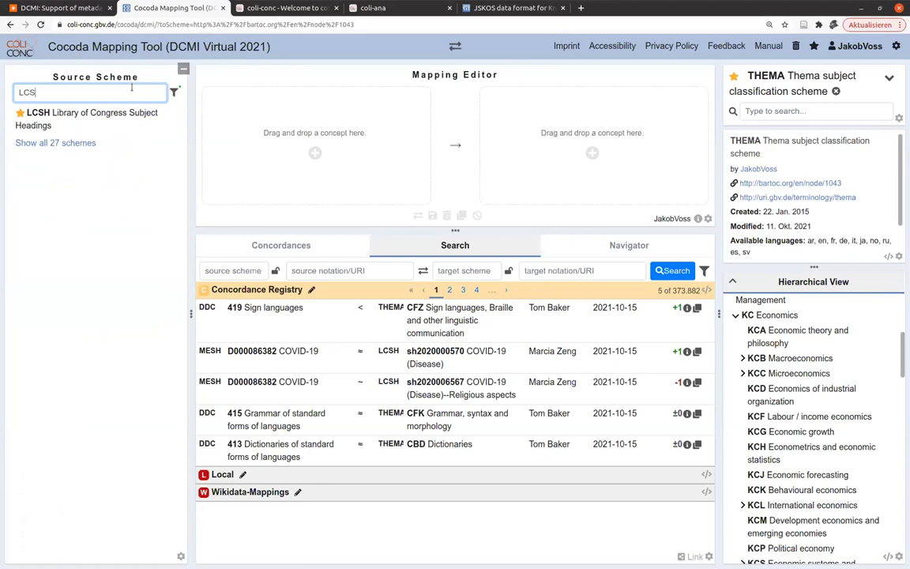
pyautogui.click(122, 112)
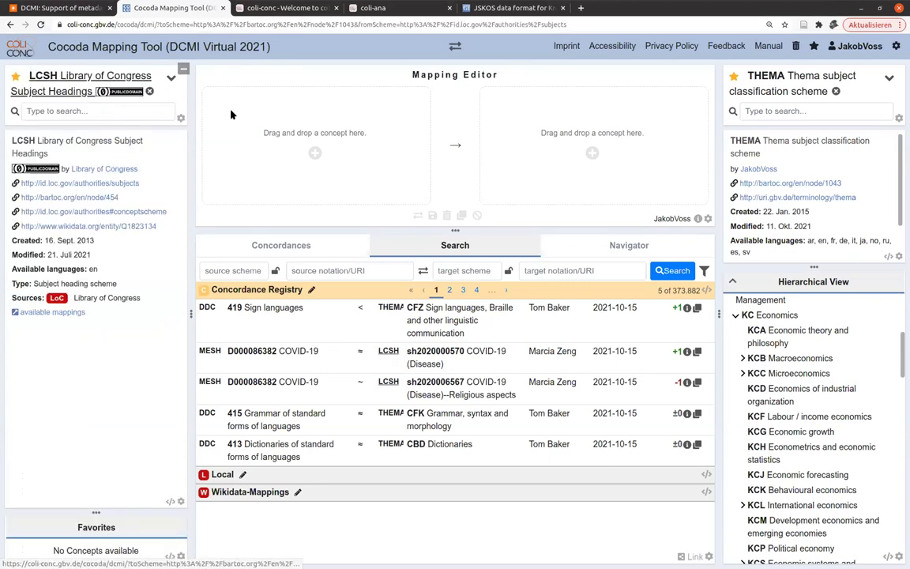
pyautogui.click(816, 96)
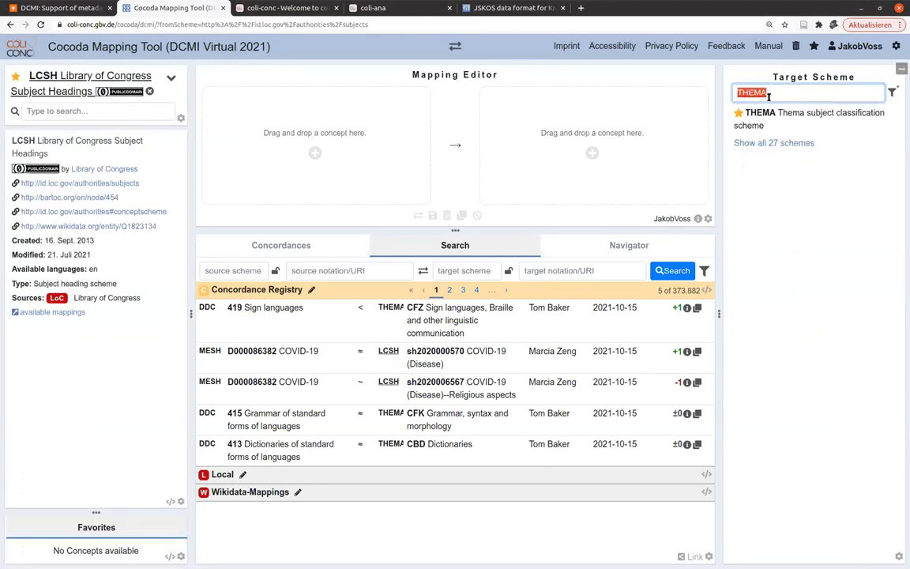
pyautogui.write('Wikidata')
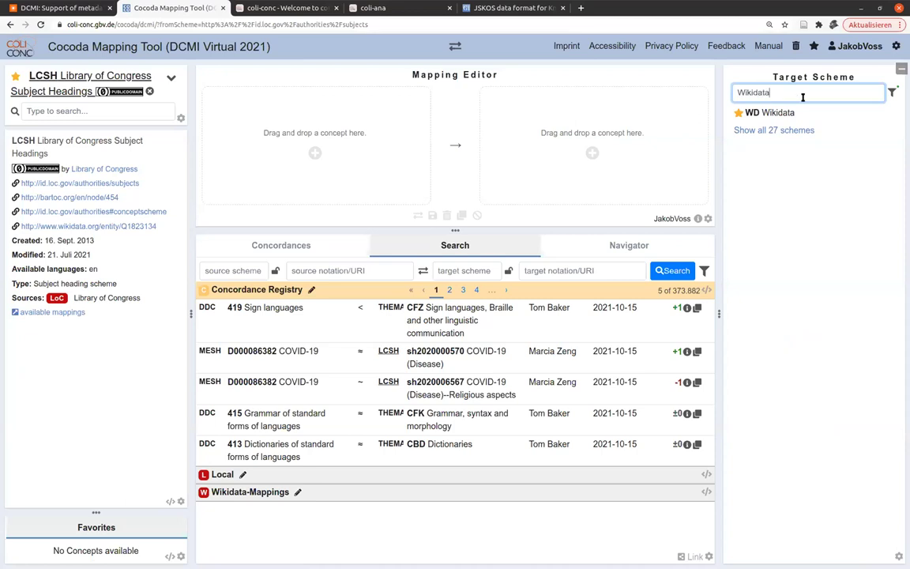
pyautogui.click(792, 113)
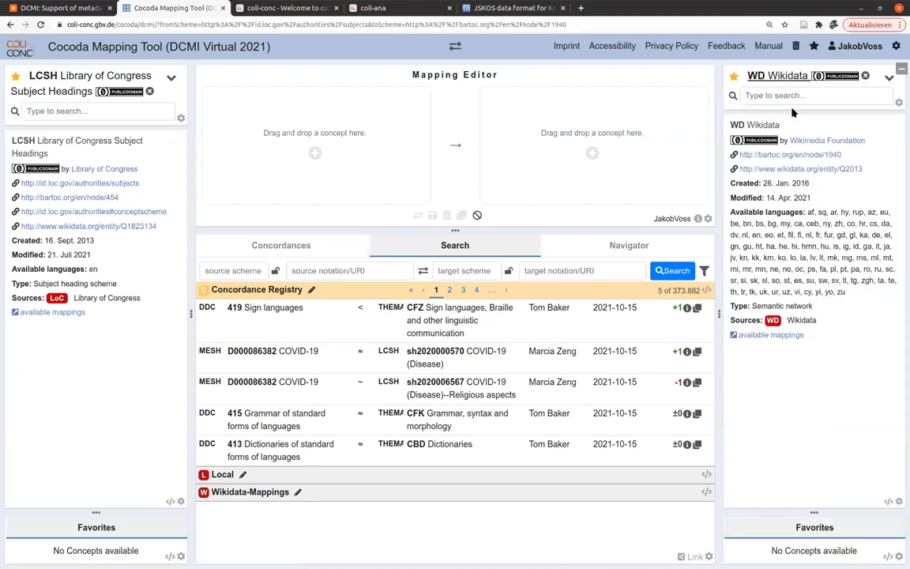
# Show the mapping navigator and search LCSH concepts for 'COVID'.
pyautogui.click(582, 252)
pyautogui.click(63, 112)
pyautogui.write('COVID')
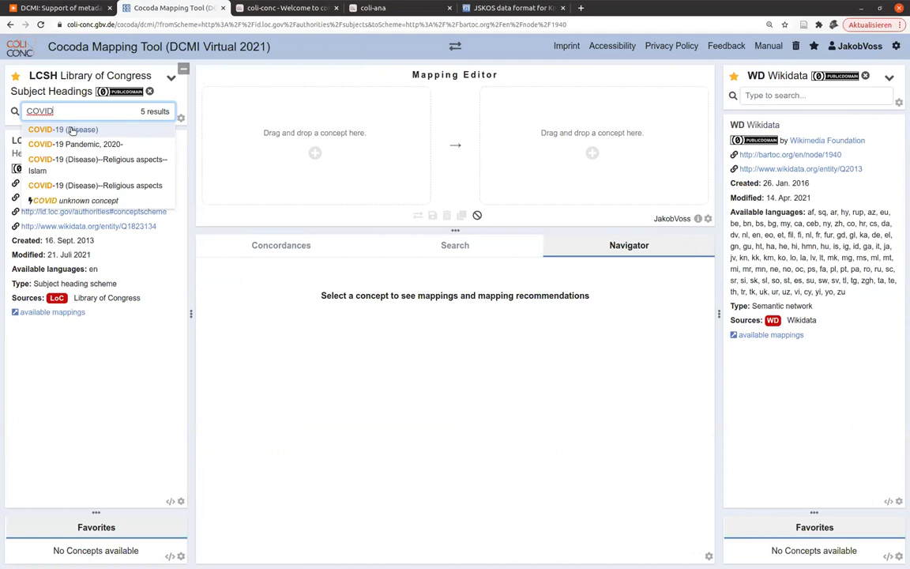
# Select LCSH COVID-19 (Disease) and Wikidata Q84263196 COVID-19 from their COVID searches.
pyautogui.click(72, 130)
pyautogui.click(786, 95)
pyautogui.write('COVID')
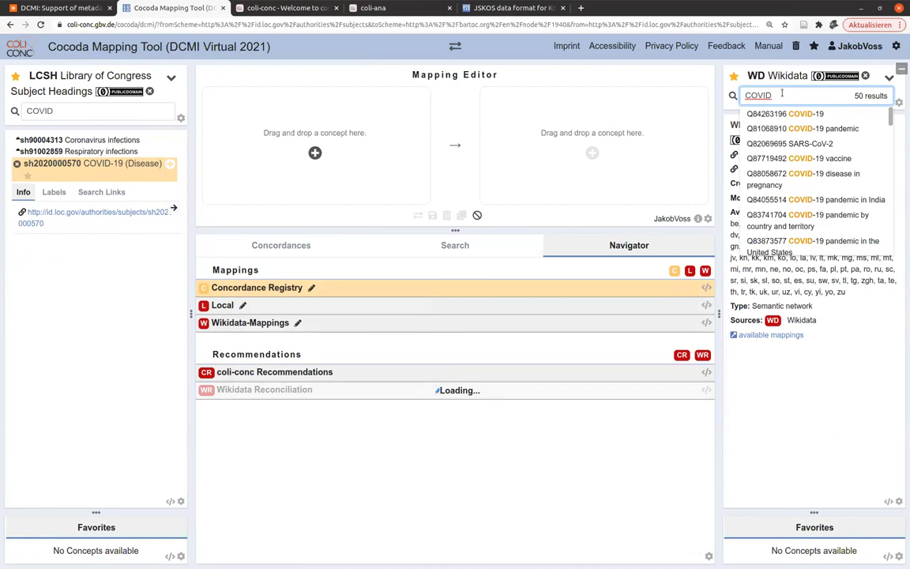
pyautogui.click(92, 113)
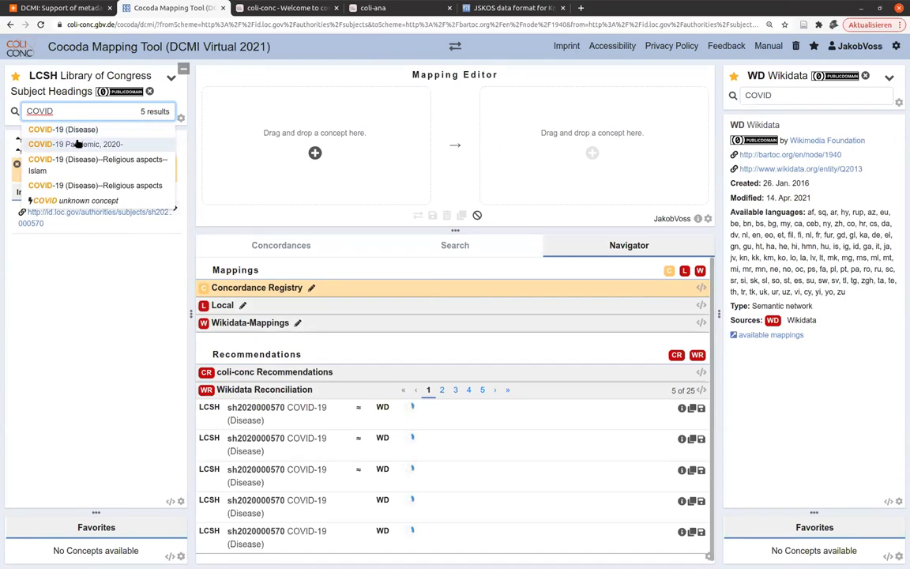
pyautogui.click(809, 96)
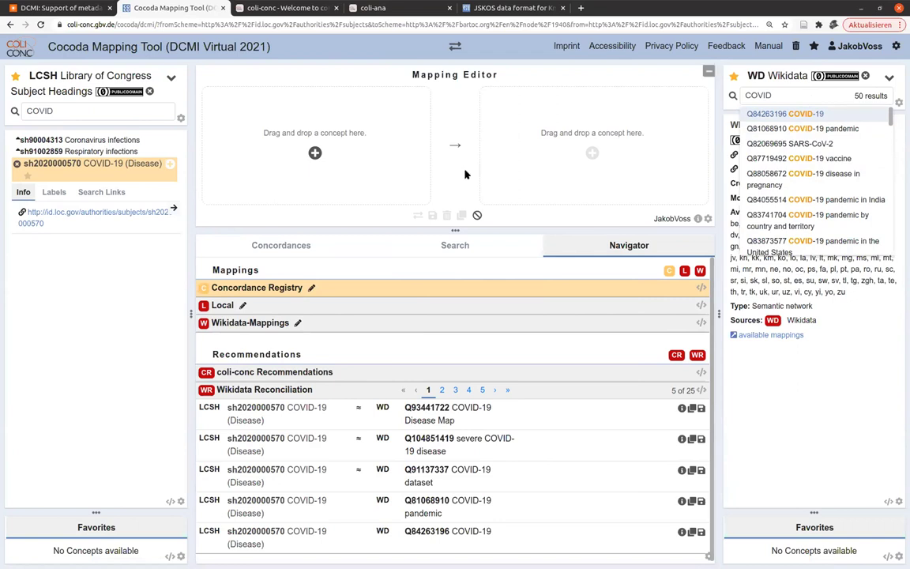
pyautogui.moveTo(466, 146)
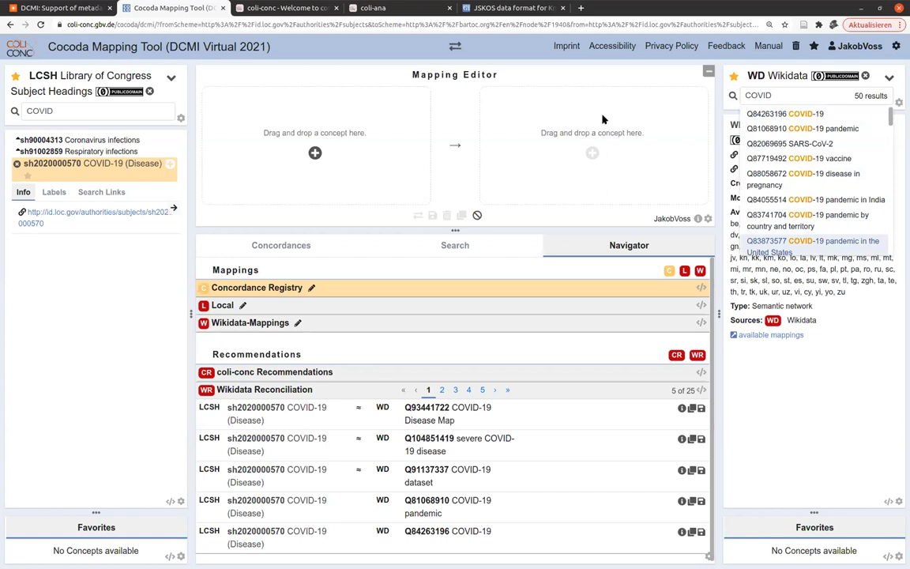
pyautogui.click(801, 116)
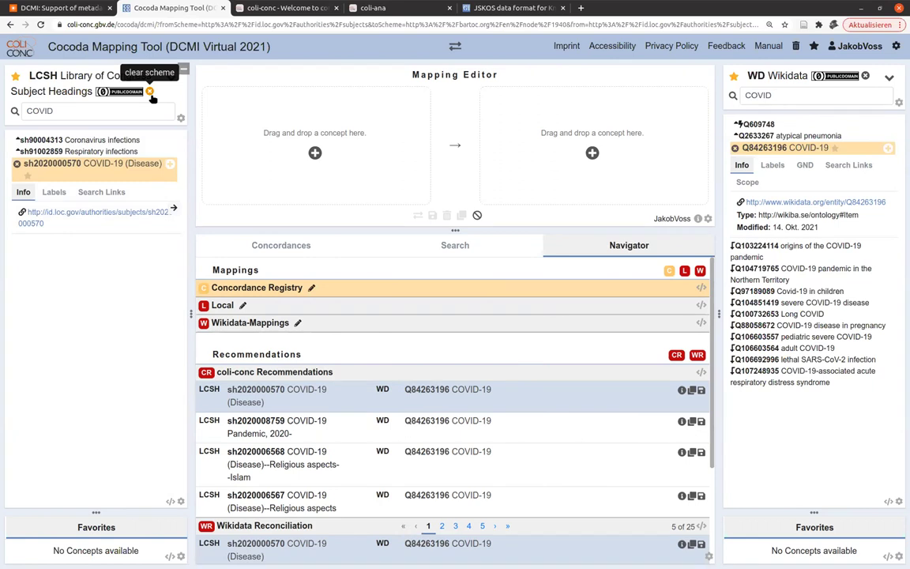
# Clear Wikidata as the target scheme and turn off Show only favorites in the target scheme filter.
pyautogui.click(867, 77)
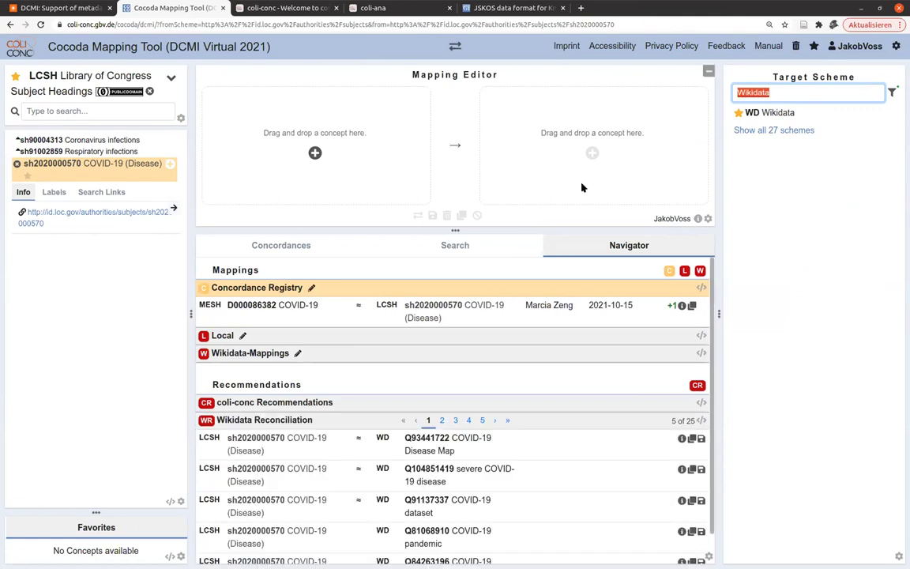
pyautogui.click(894, 92)
pyautogui.click(894, 93)
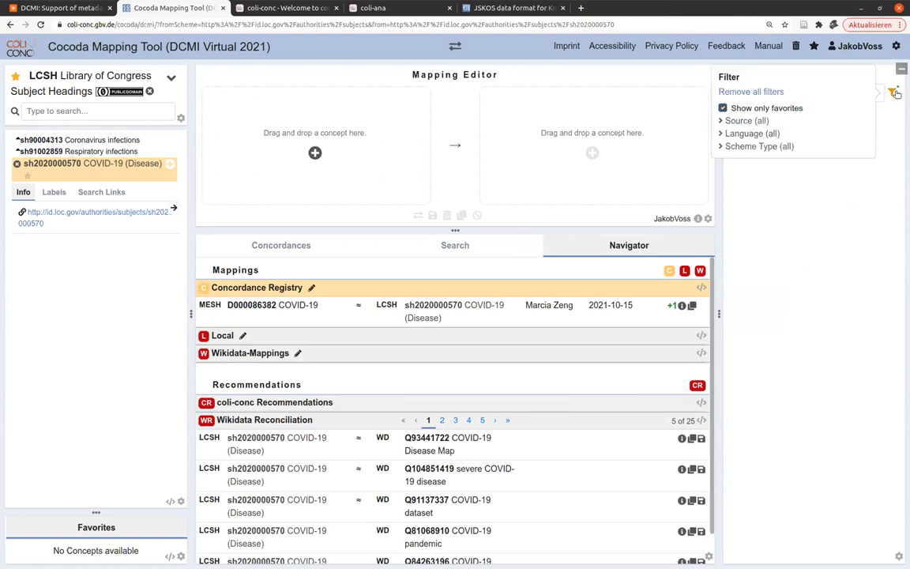
pyautogui.click(751, 94)
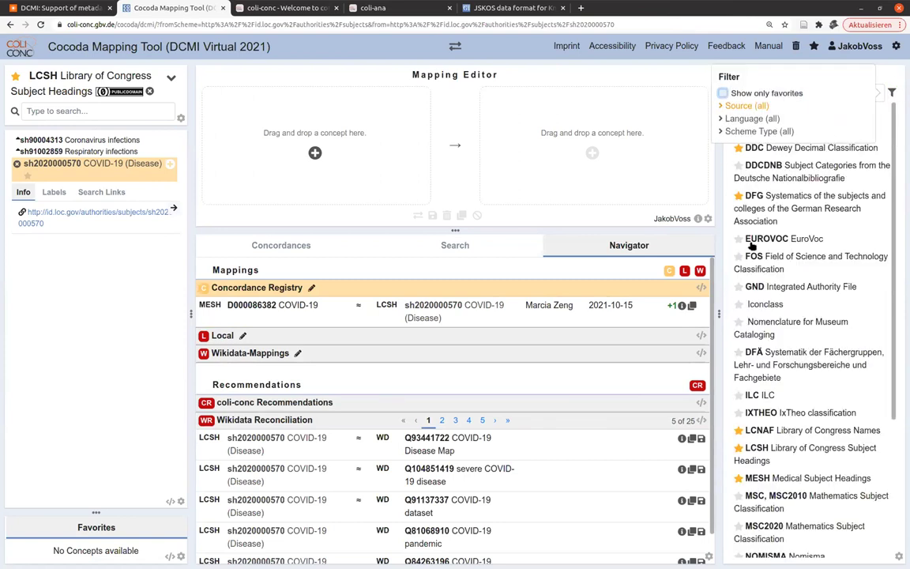
pyautogui.click(901, 170)
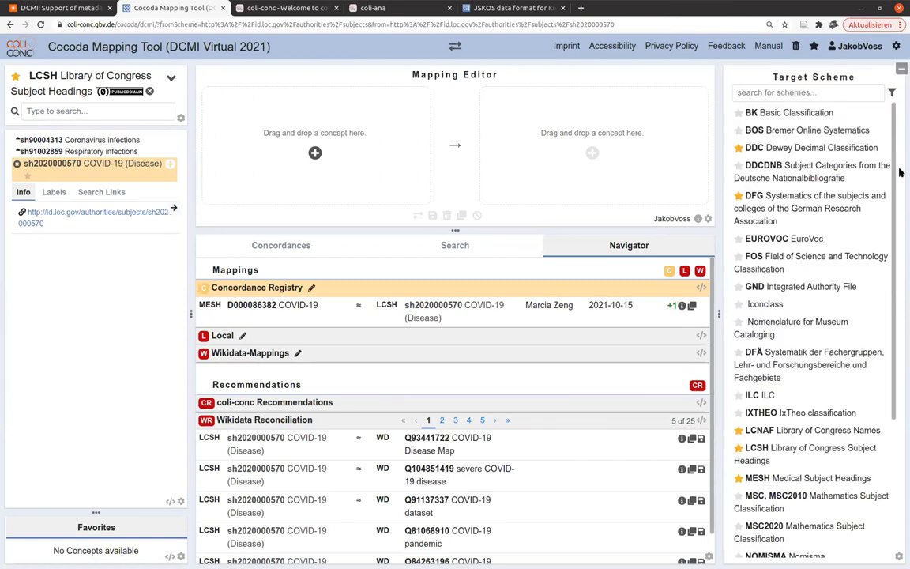
pyautogui.click(892, 92)
pyautogui.scroll(-3, 899, 114)
pyautogui.scroll(3, 897, 123)
# Load the BARTOC.org homepage in a new browser tab.
pyautogui.click(580, 8)
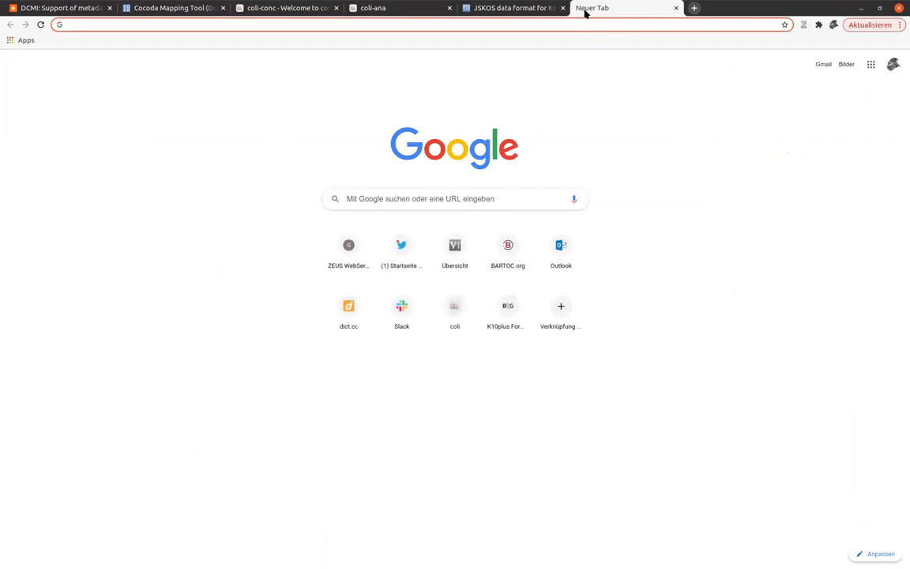
pyautogui.write('bart')
pyautogui.press('Return')
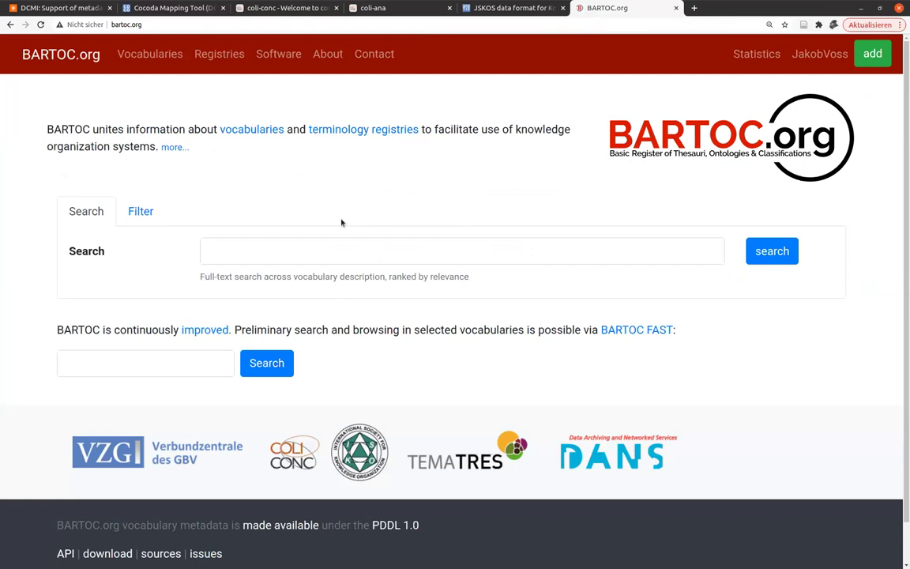
# Search BARTOC for DDC and show the Dewey Decimal Classification entry's Access details.
pyautogui.click(384, 258)
pyautogui.write('Eurovo')
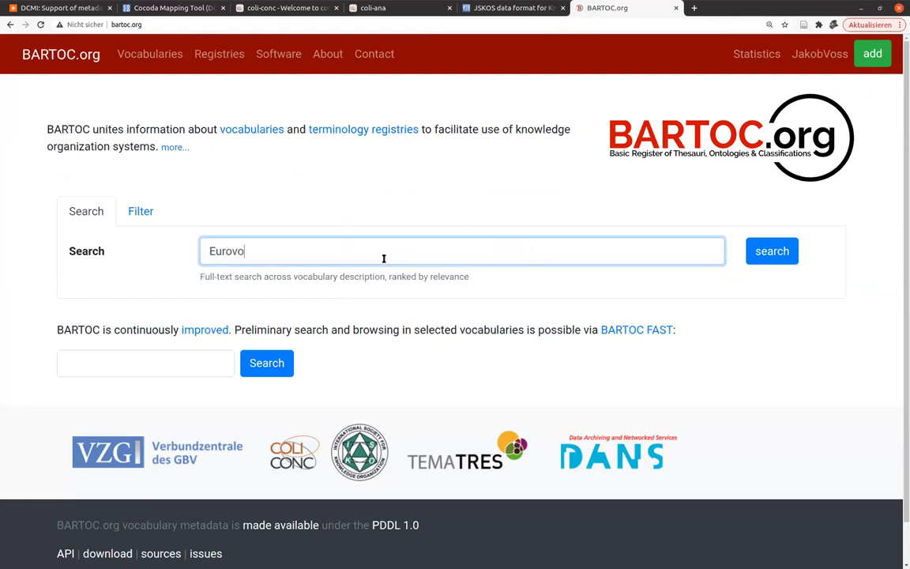
pyautogui.hotkey('ctrl', 'a')
pyautogui.write('DDC')
pyautogui.click(763, 255)
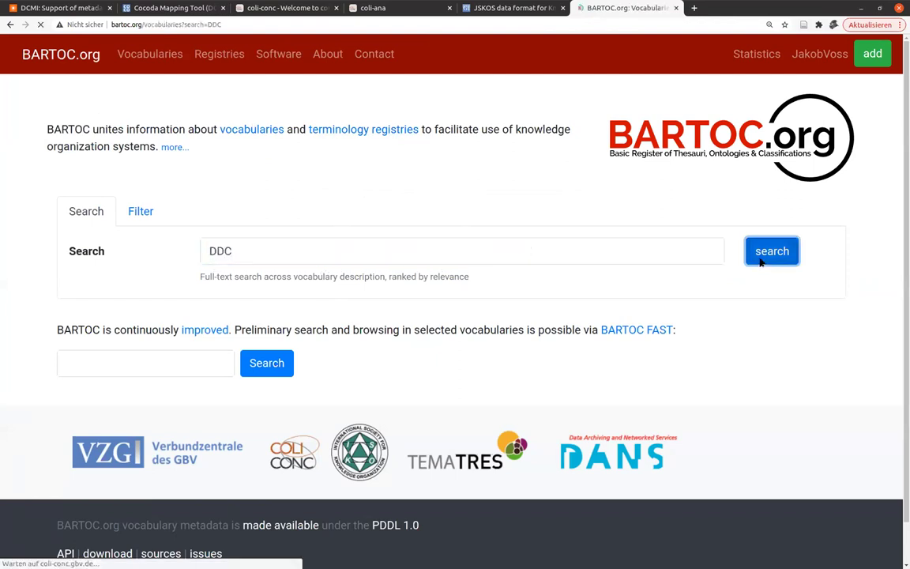
pyautogui.click(175, 325)
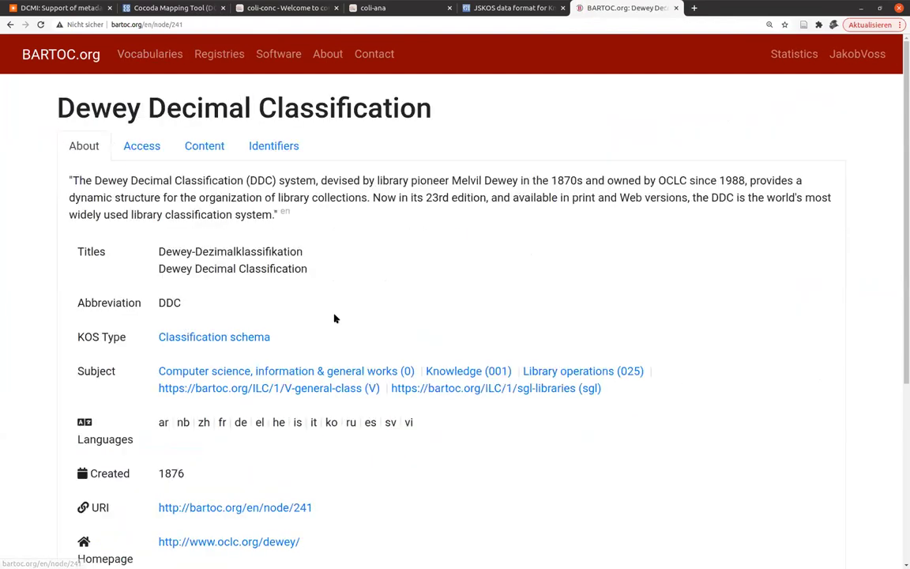
pyautogui.click(142, 146)
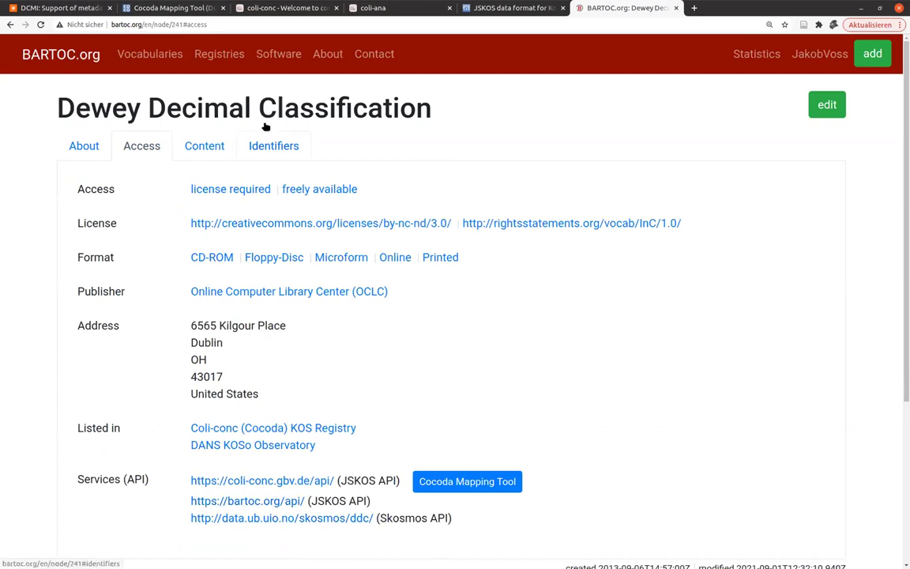
# Search vocabularies for humord, open Humord, and view its Content and Access tabs.
pyautogui.click(171, 56)
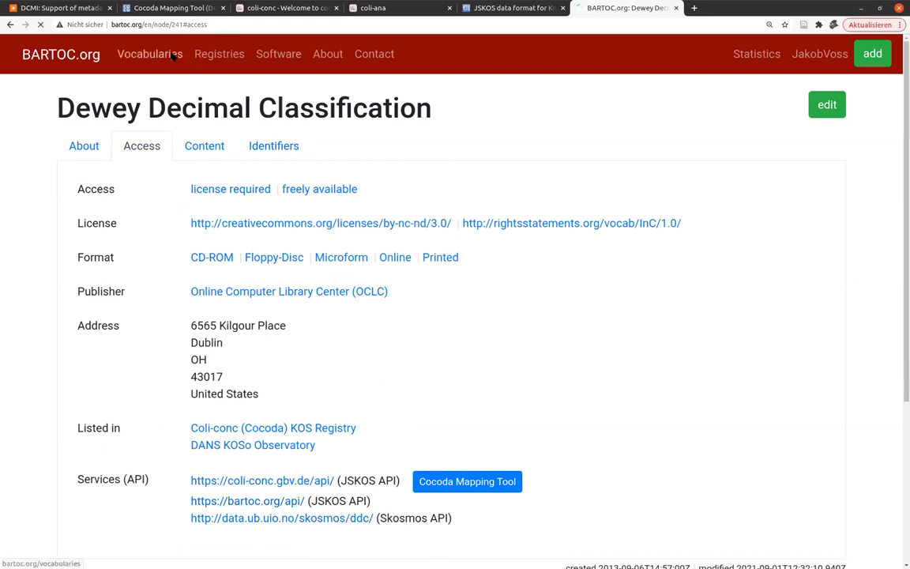
pyautogui.write('humord')
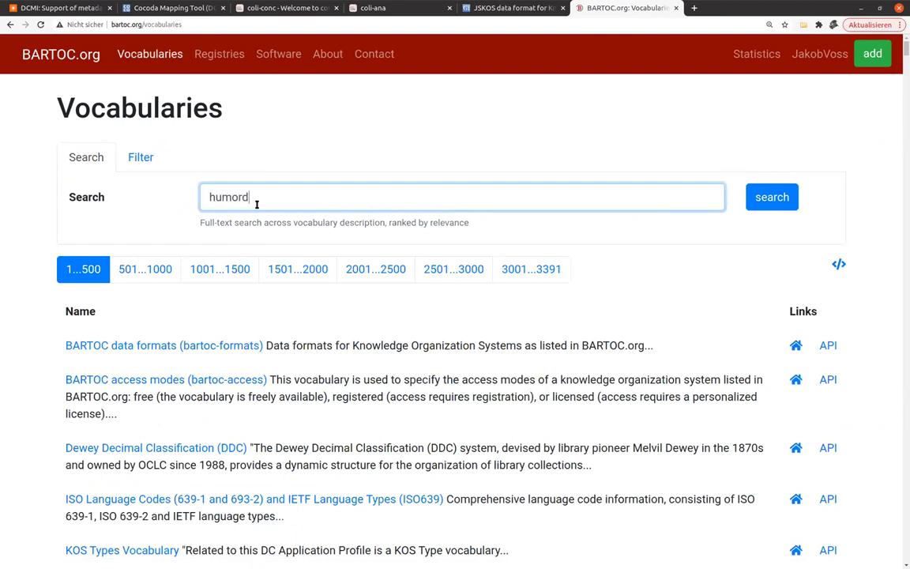
pyautogui.press('Return')
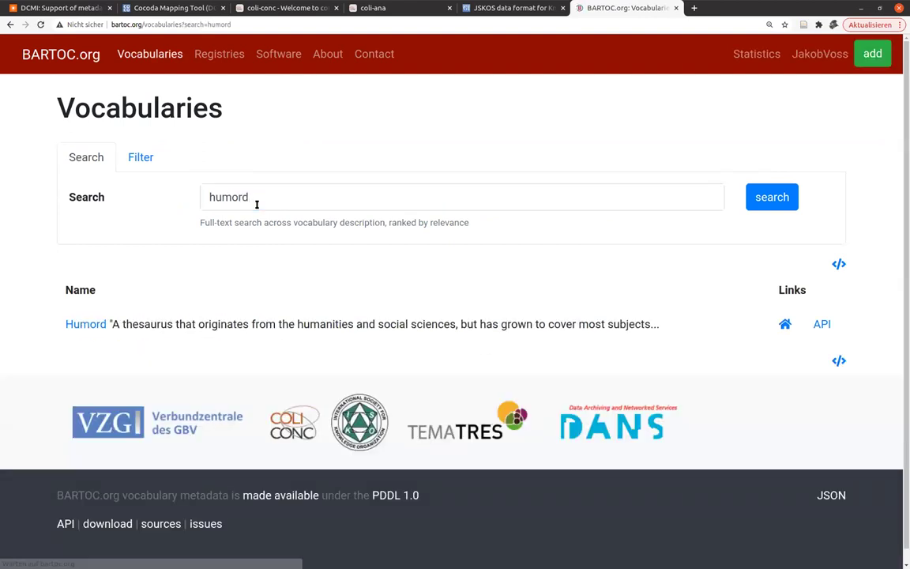
pyautogui.click(87, 324)
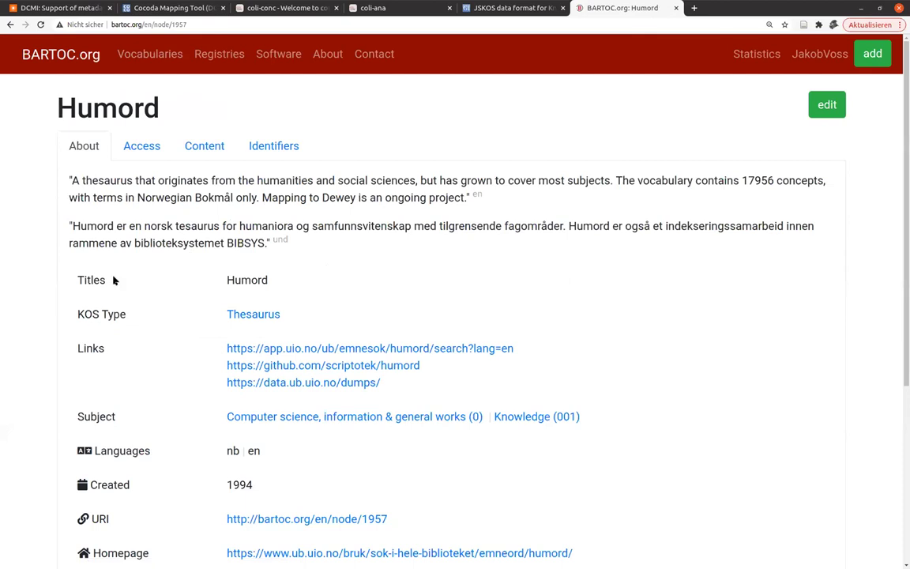
pyautogui.scroll(-1, 131, 382)
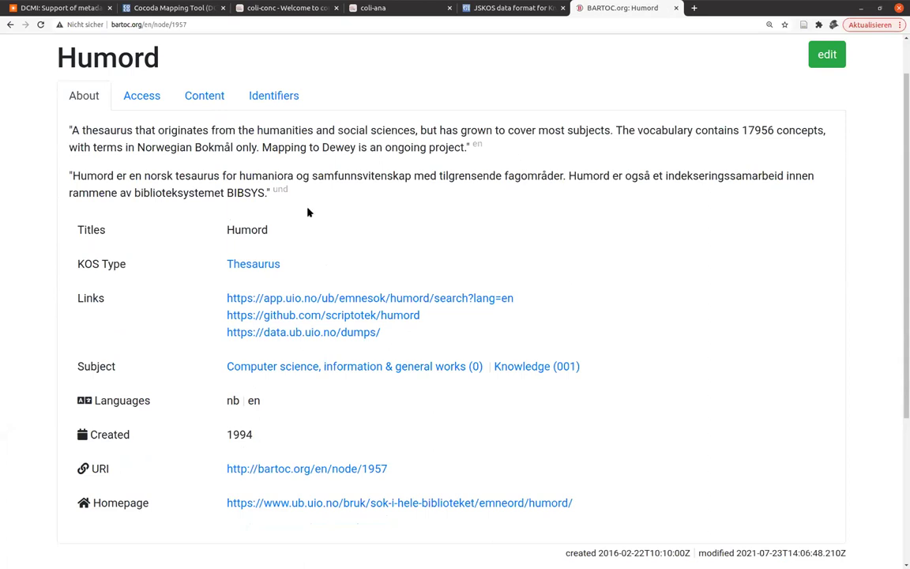
pyautogui.click(193, 92)
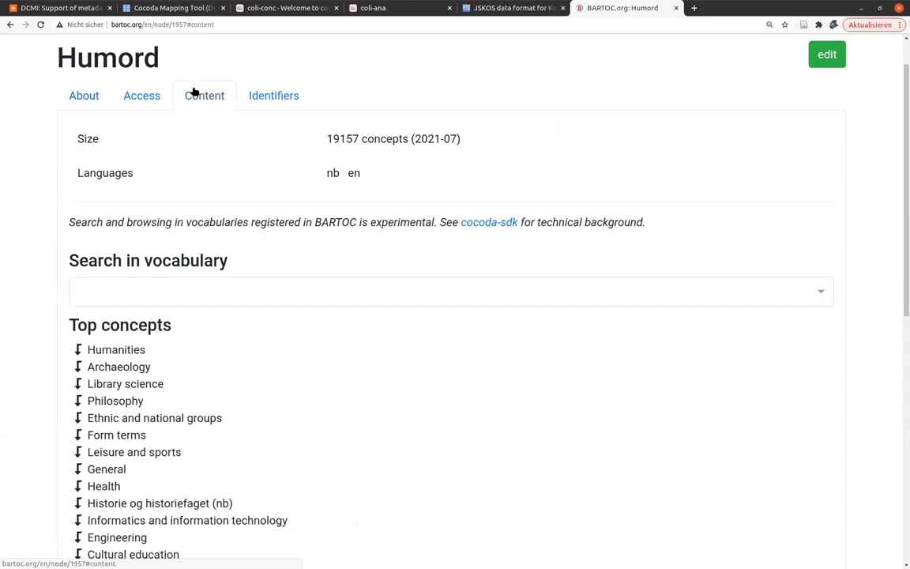
pyautogui.click(150, 93)
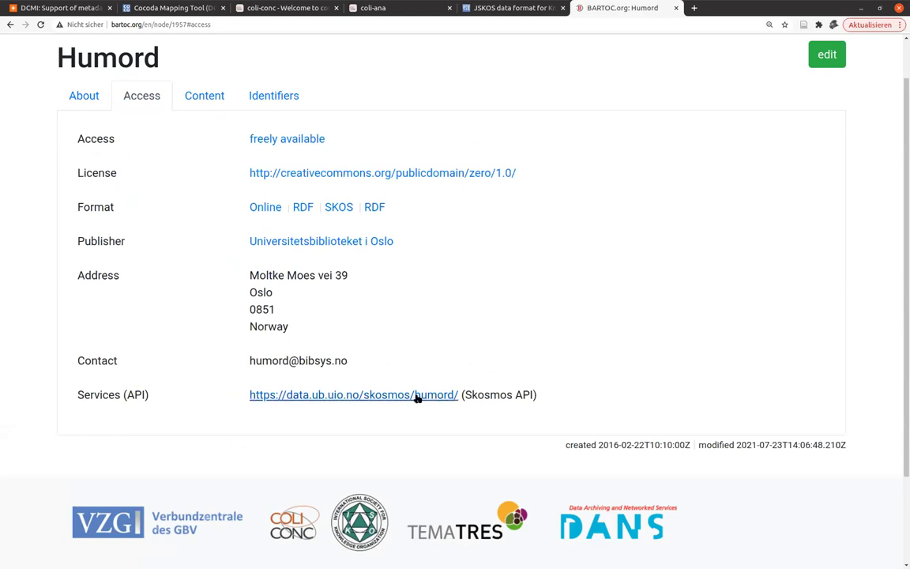
# Browse Humord's top concepts to Form terms, then Case studies (Form).
pyautogui.click(190, 102)
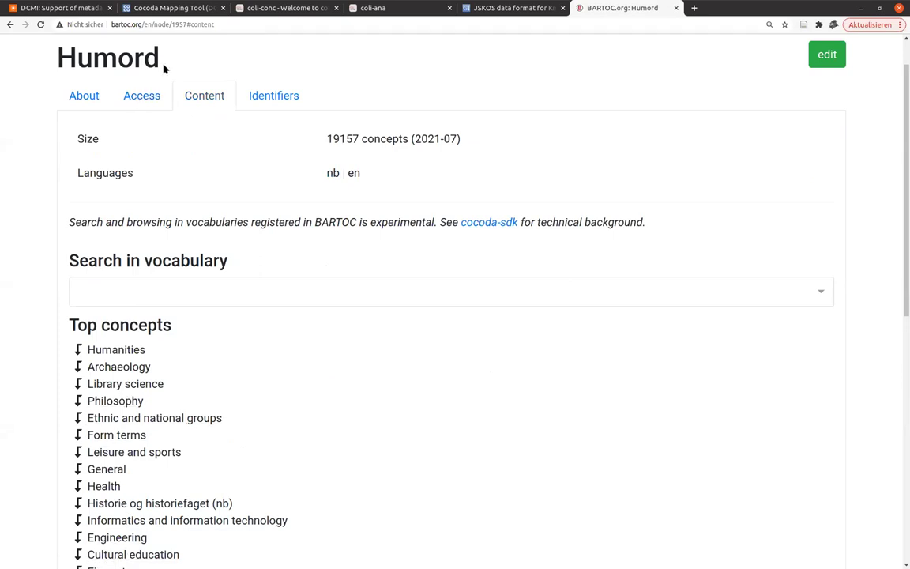
pyautogui.click(118, 431)
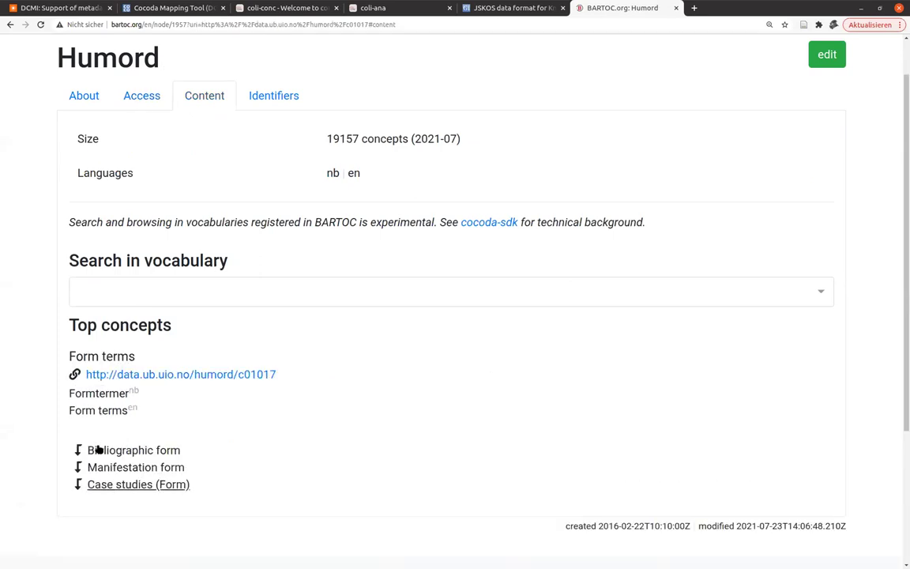
pyautogui.click(133, 485)
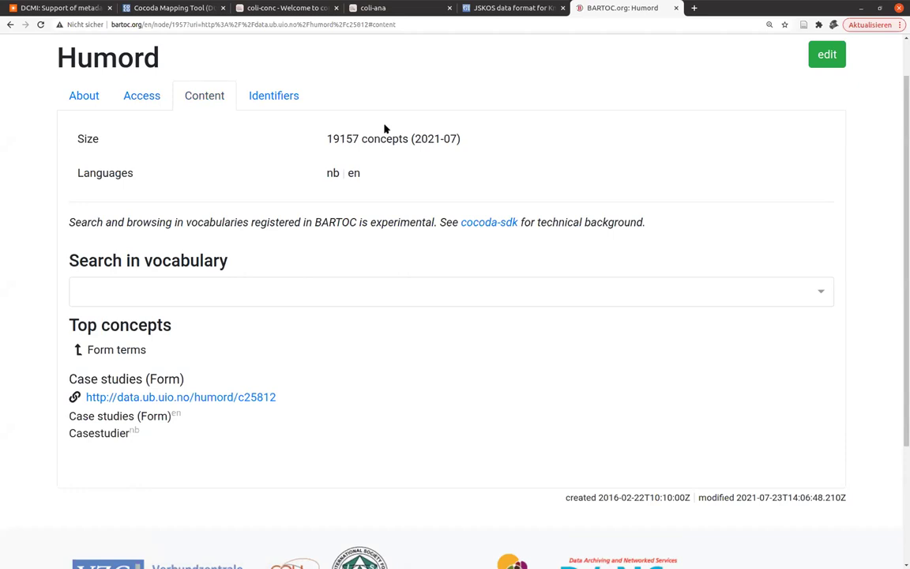
# Return to the Cocoda Mapping Tool (DCMI Virtual 2021) tab with the COVID-19 mappings.
pyautogui.click(197, 15)
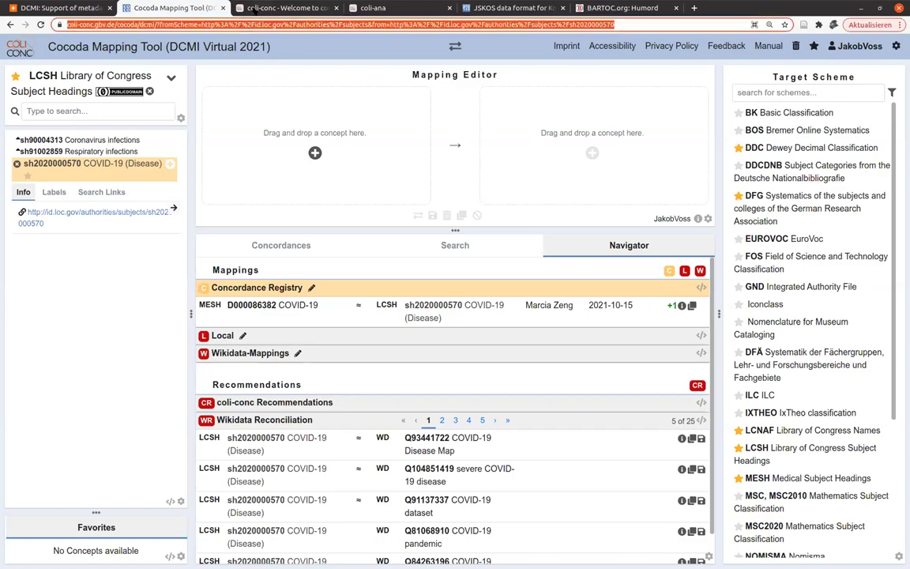
# Start a new Cocoda Mapping Tool instance from the coli-conc welcome page.
pyautogui.click(237, 8)
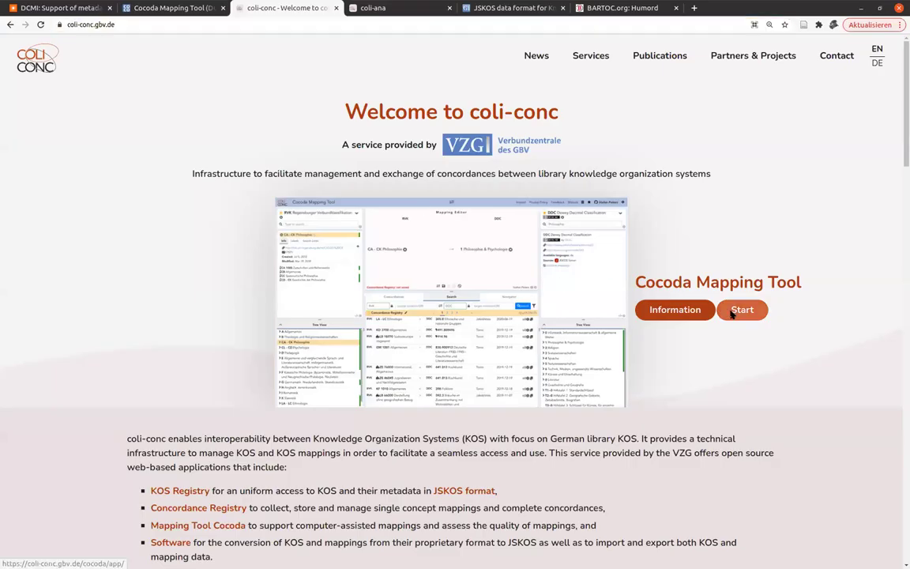
pyautogui.click(738, 310)
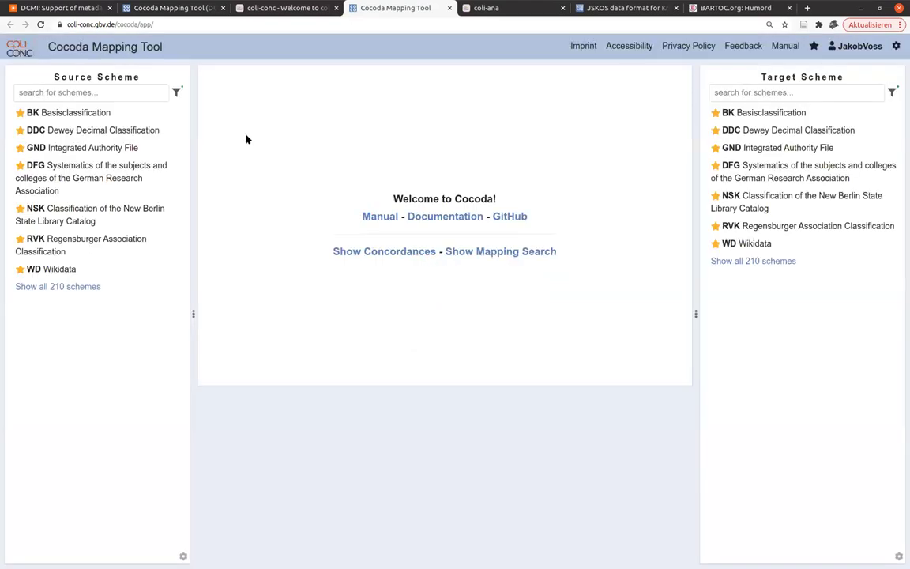
# Select the new instance's web address, then return to the DCMI Virtual 2021 Cocoda tab.
pyautogui.click(160, 23)
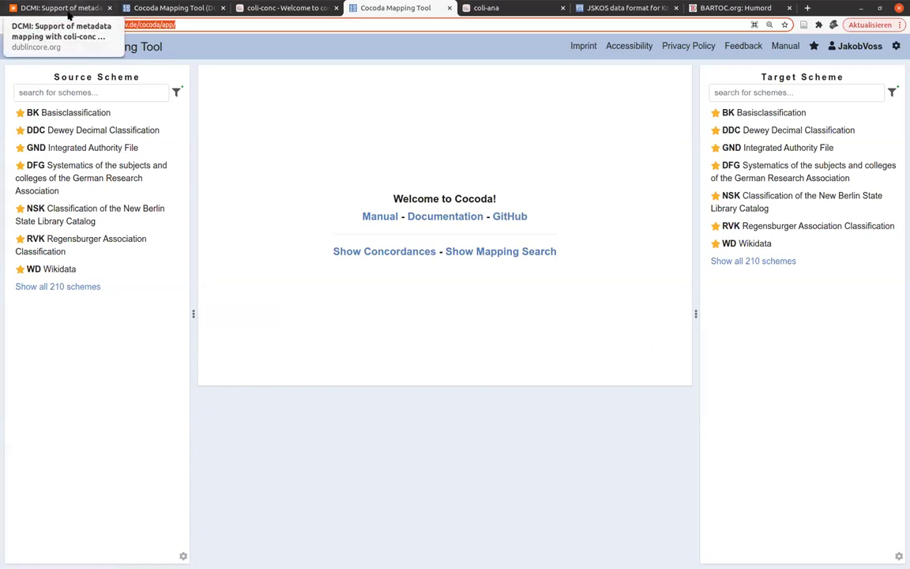
pyautogui.click(169, 9)
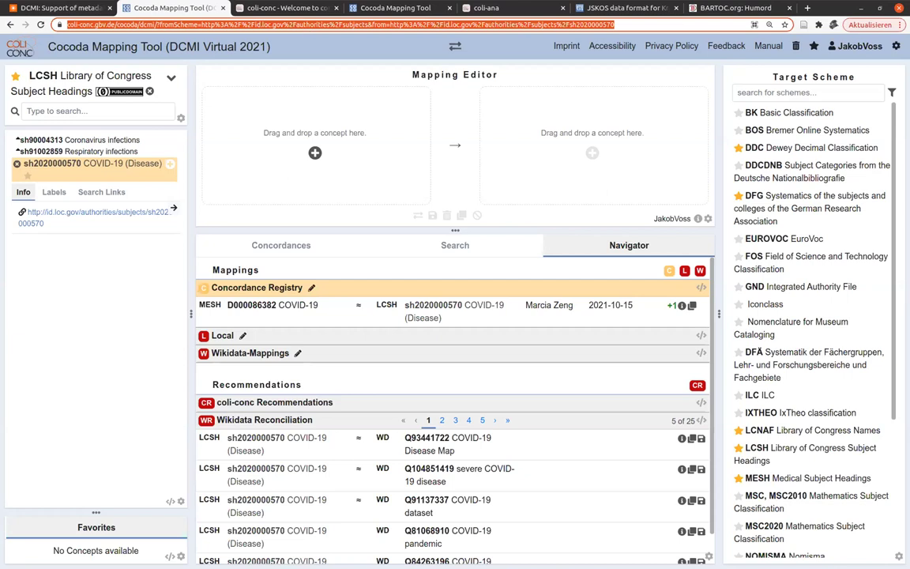
pyautogui.hotkey('alt', 'Tab')
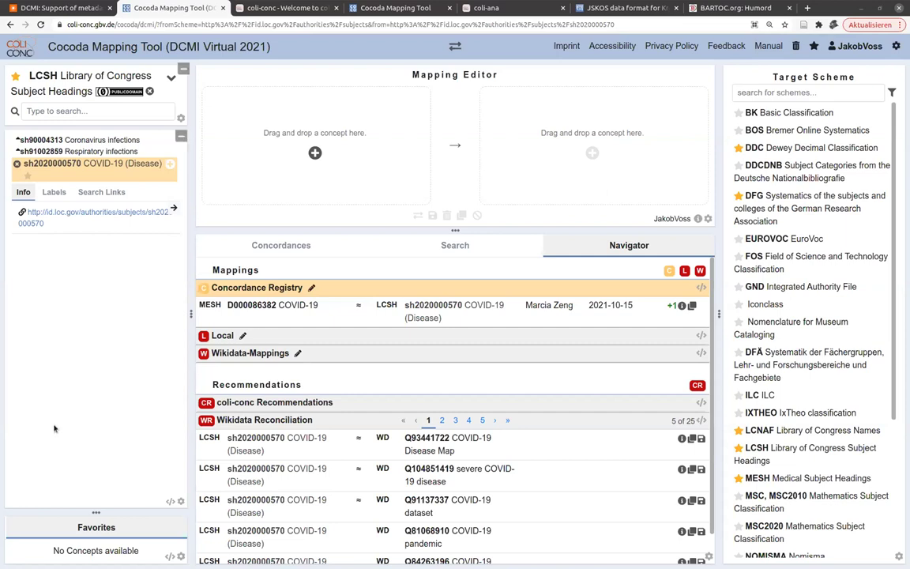
pyautogui.click(826, 92)
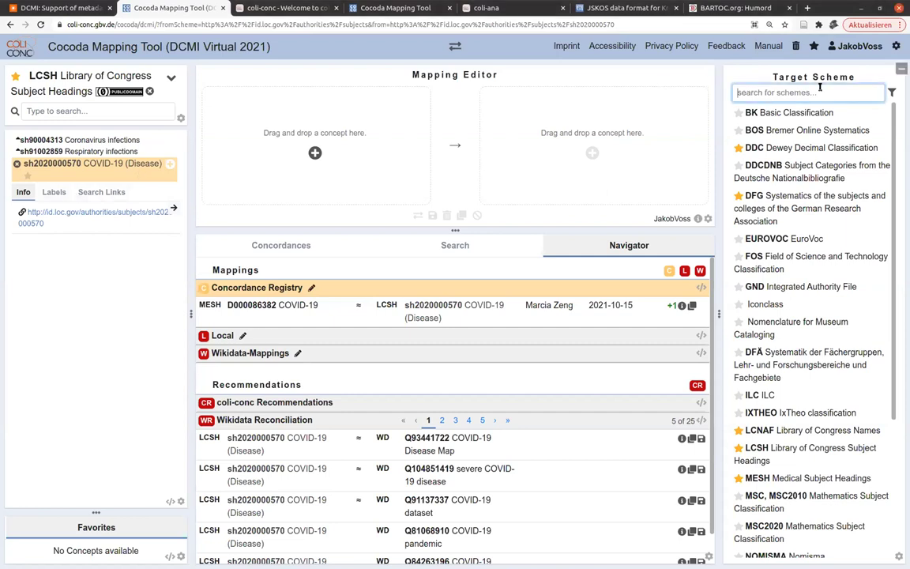